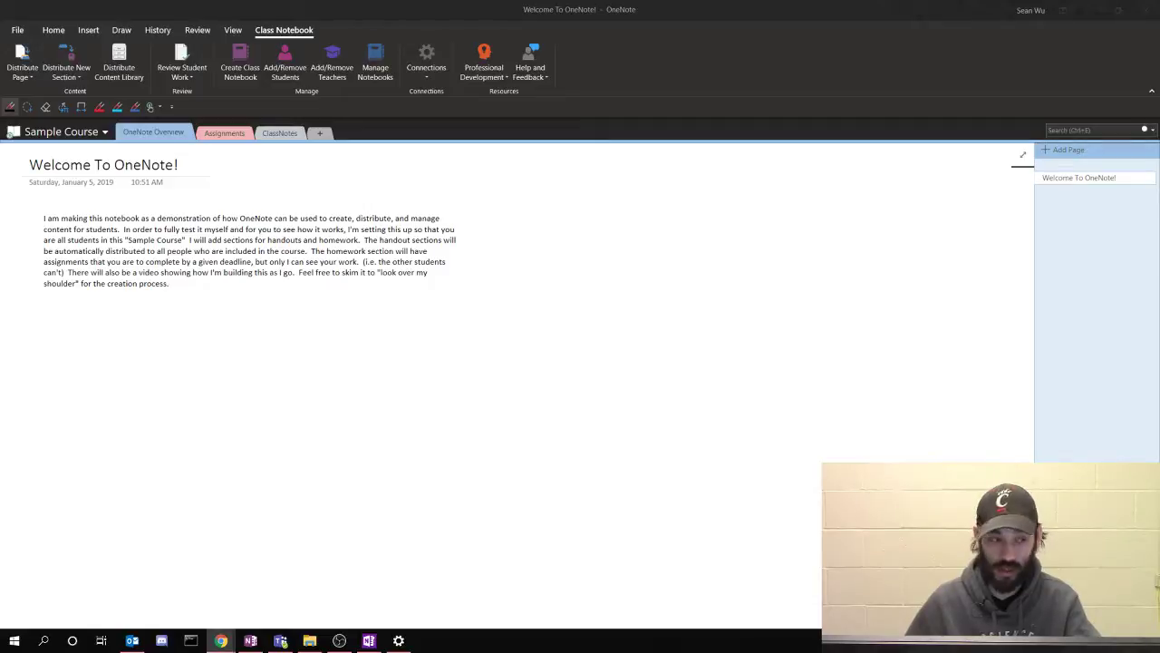
Open the ToDo notebook and look through the task lists on its Pre Semester To Do page
left_click(103, 133)
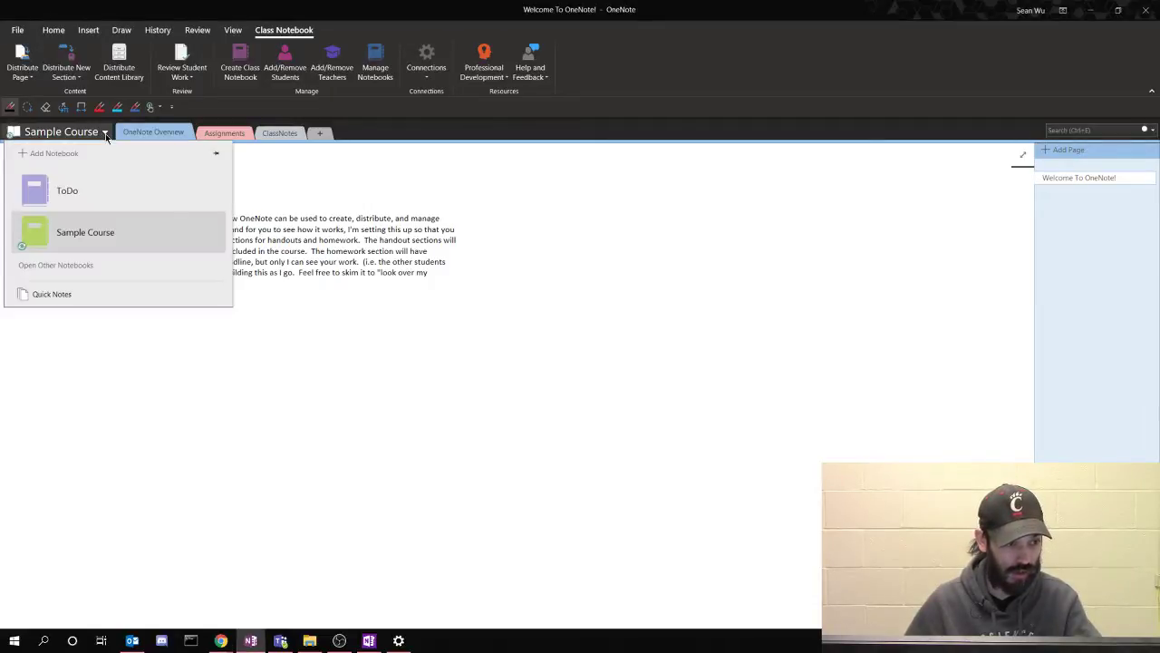
left_click(67, 193)
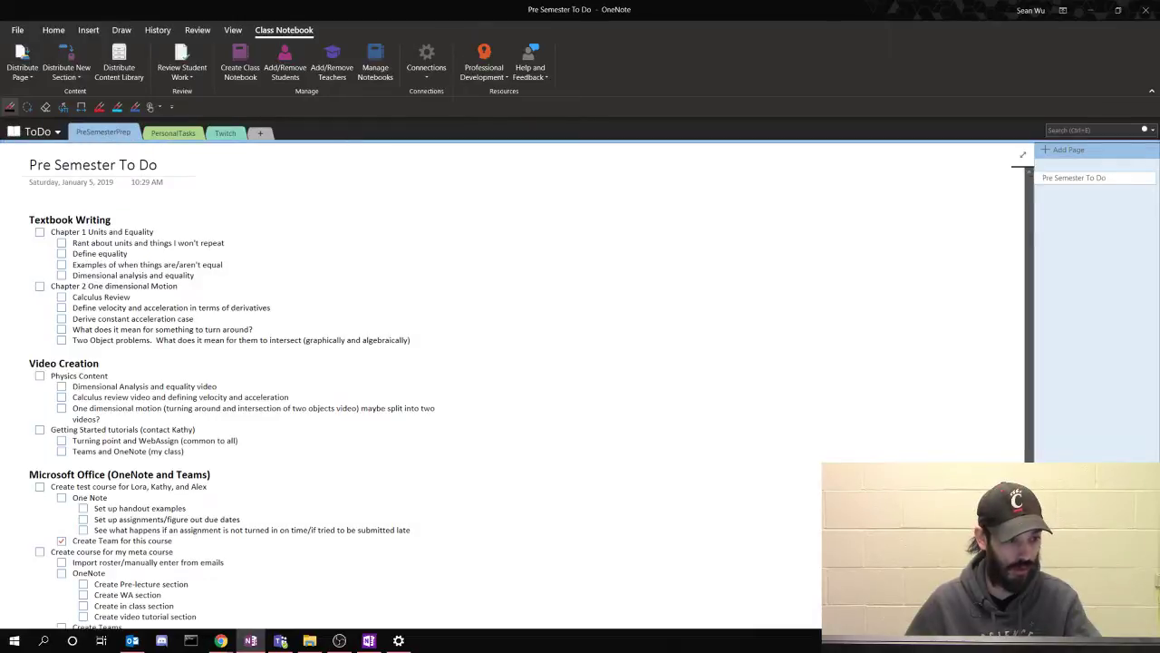
scroll(67, 195, "down", 5)
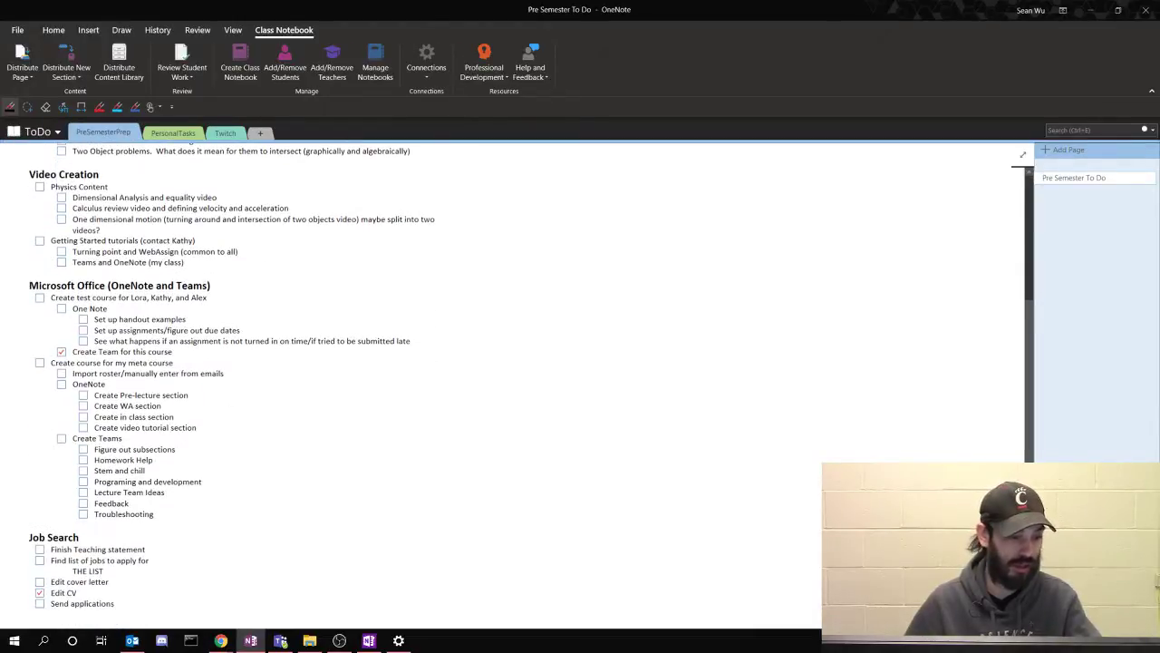
scroll(45, 594, "up", 3)
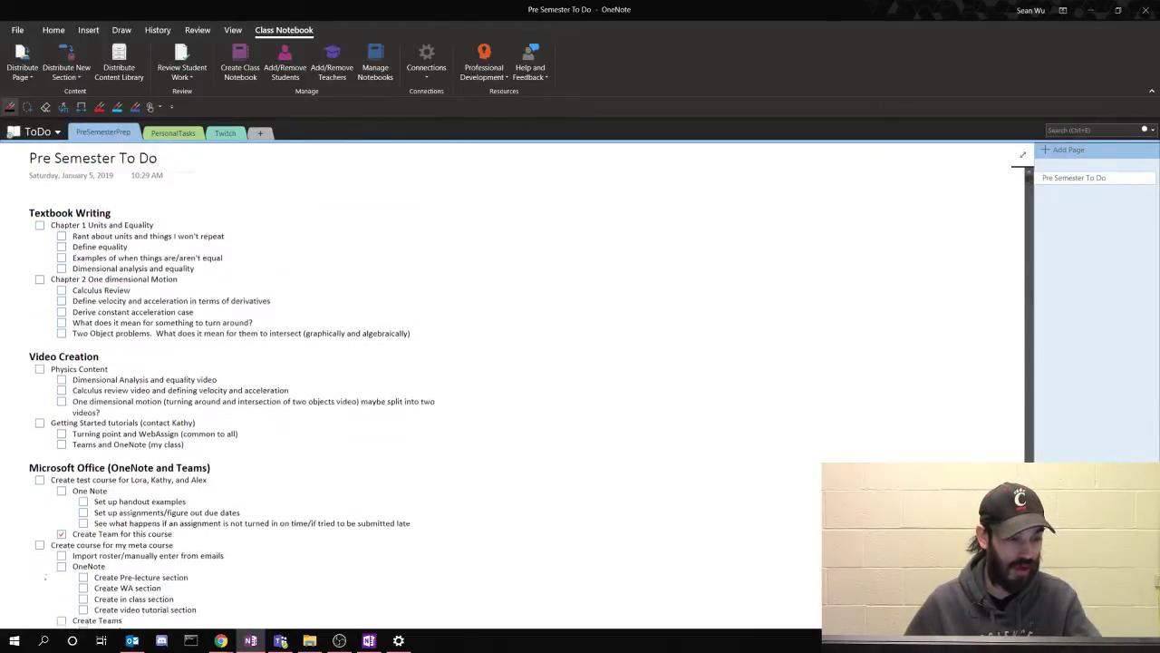
scroll(68, 480, "down", 3)
scroll(68, 480, "up", 3)
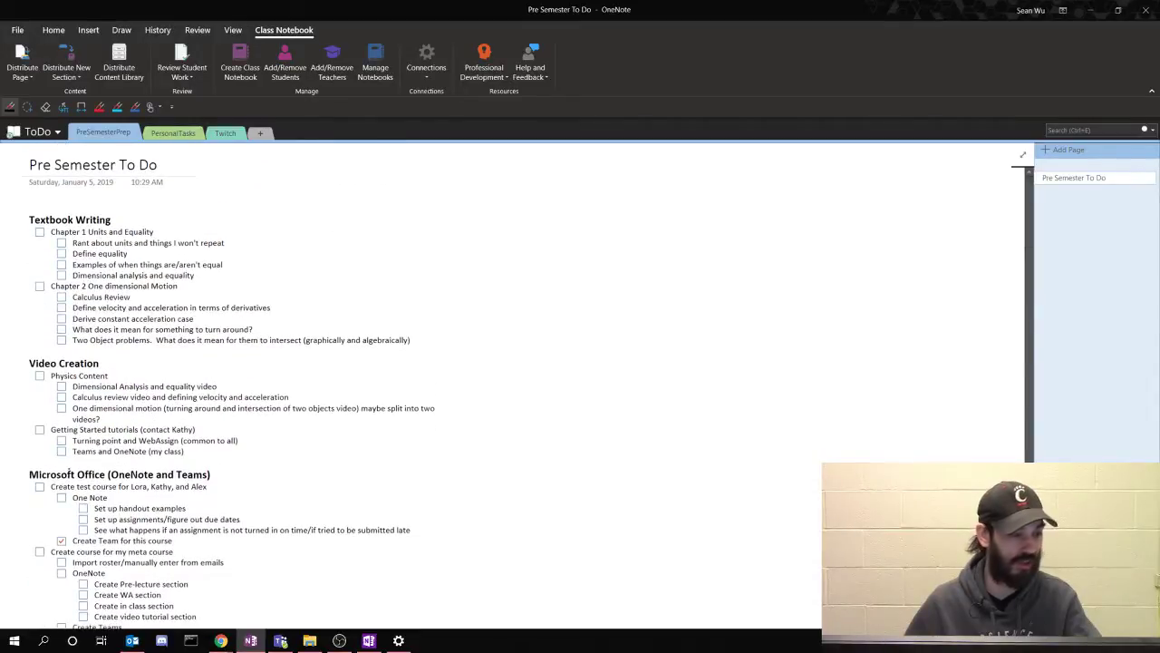
scroll(70, 470, "down", 3)
scroll(69, 471, "up", 3)
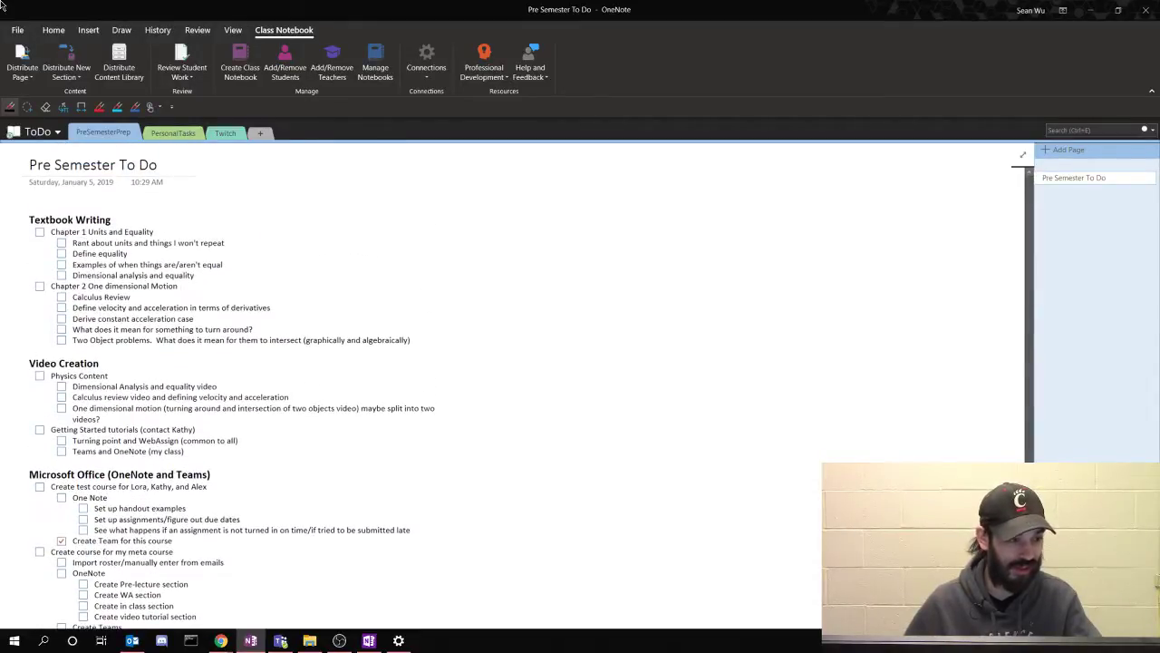
Return to the Sample Course notebook and view its Assignments and ClassNotes sections, ending on OneNote Overview
left_click(60, 133)
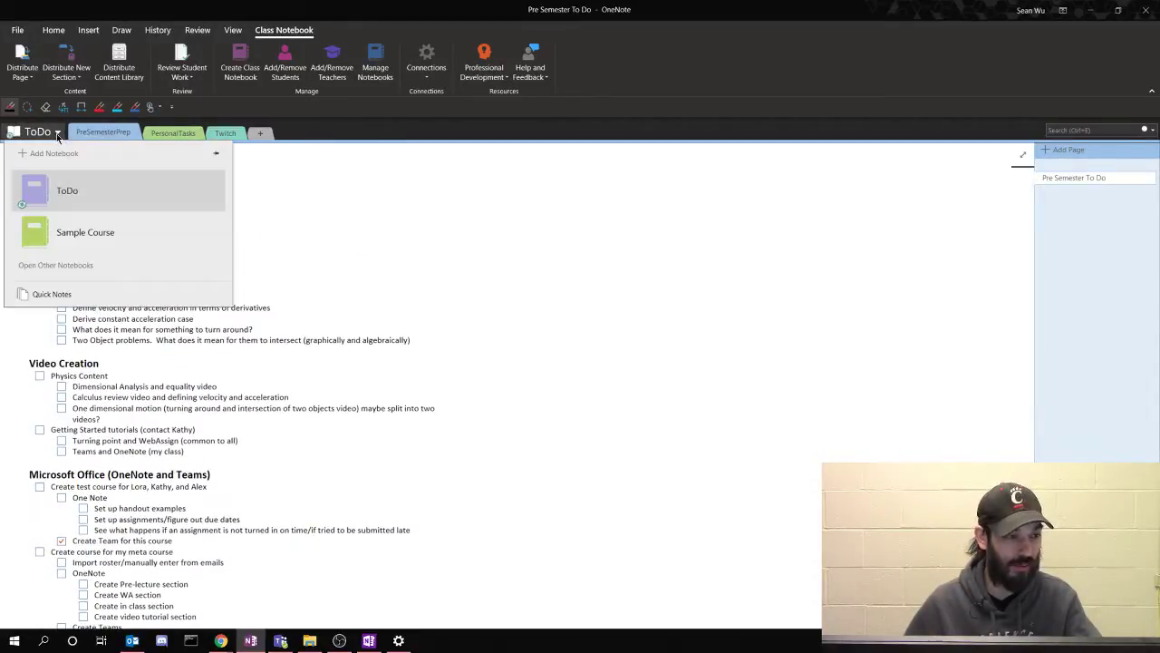
left_click(54, 232)
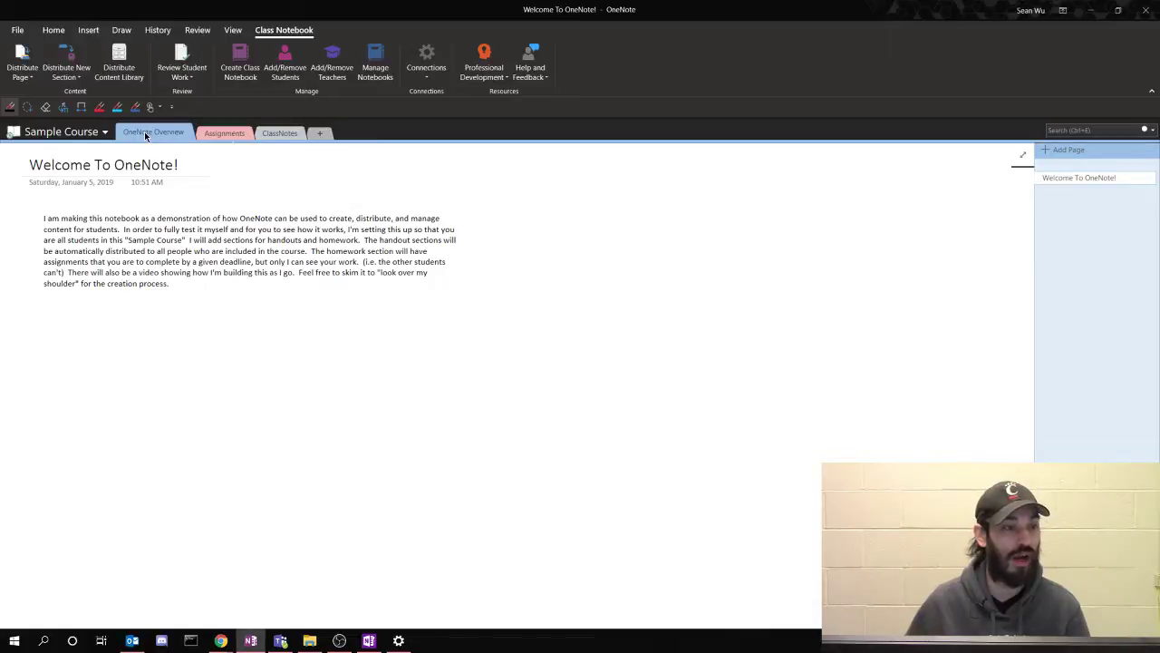
left_click(225, 133)
left_click(277, 133)
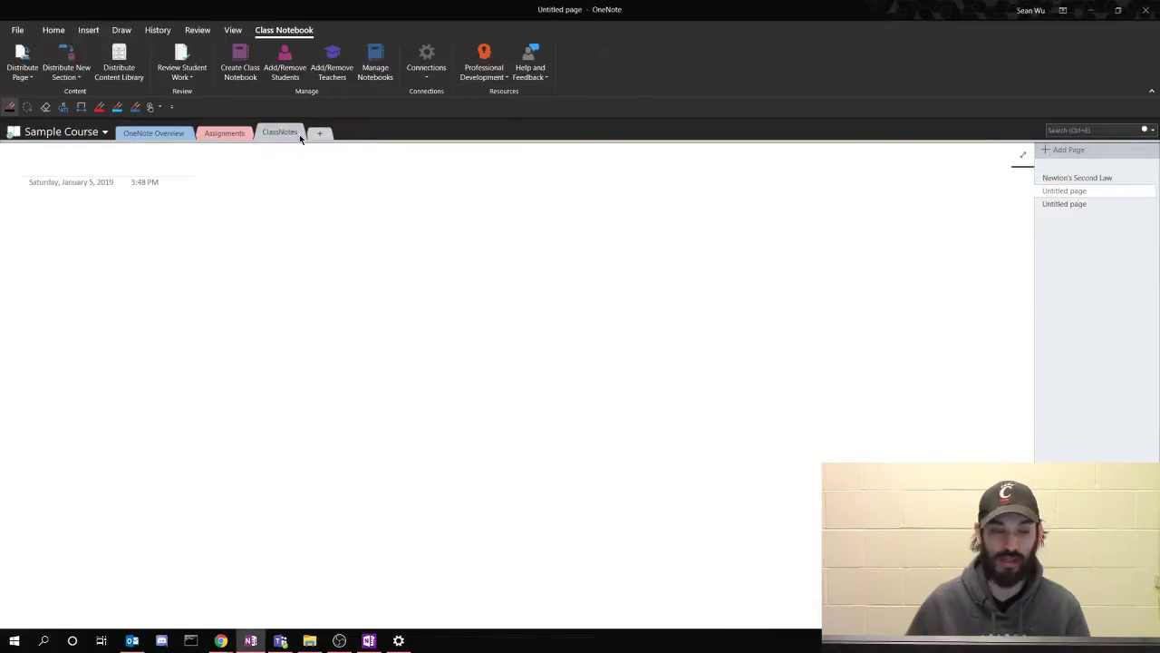
left_click(217, 134)
left_click(158, 134)
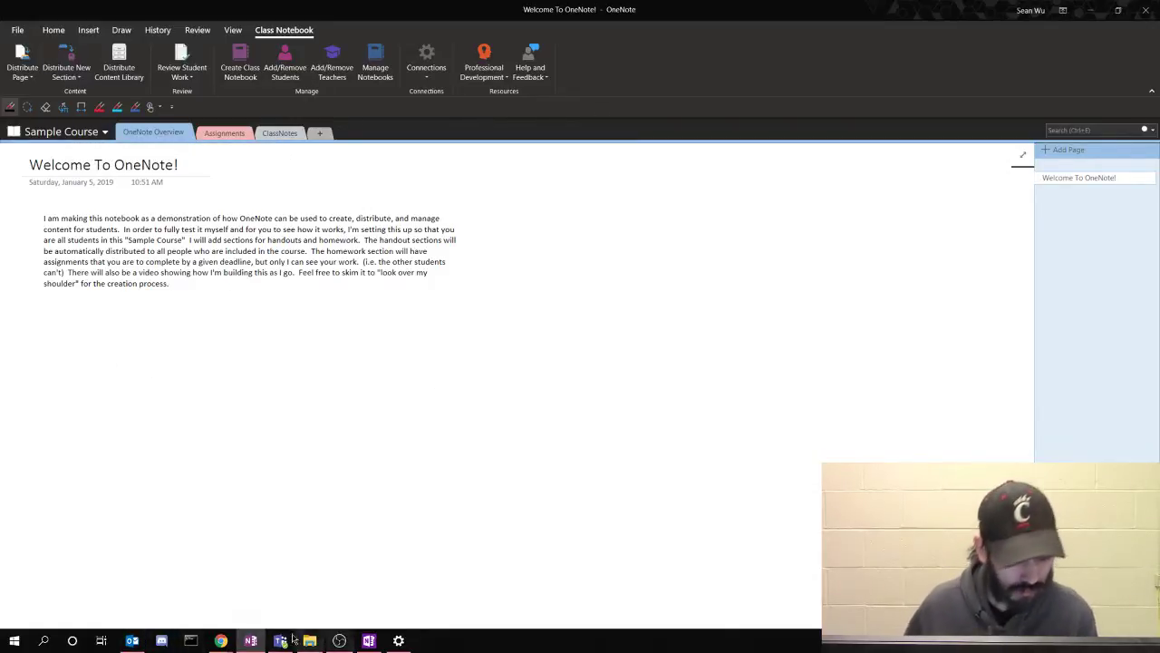
Switch to the other OneNote app to view its Test Page in Recent Notes, and minimize it again
mouse_move(372, 644)
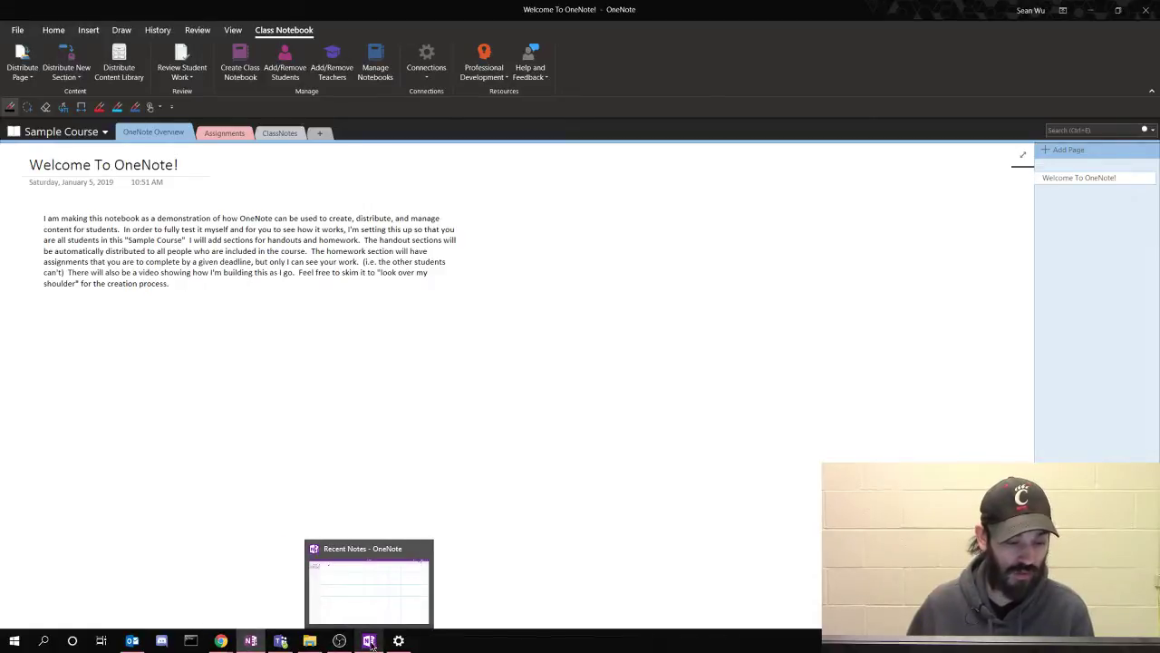
left_click(372, 640)
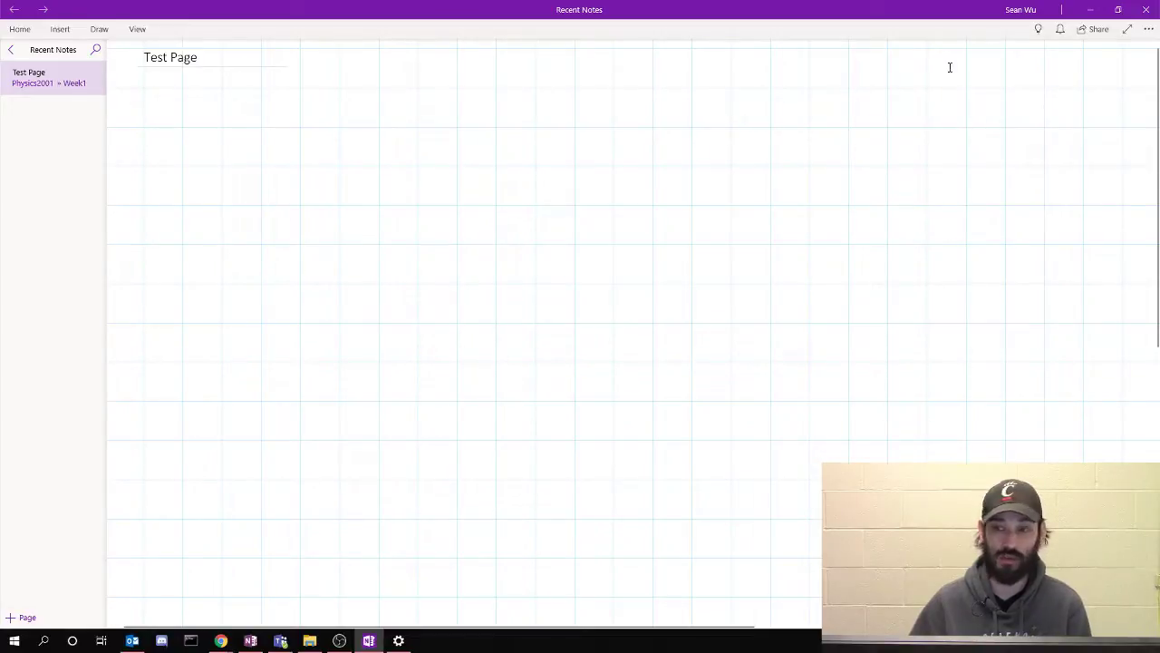
left_click(1088, 11)
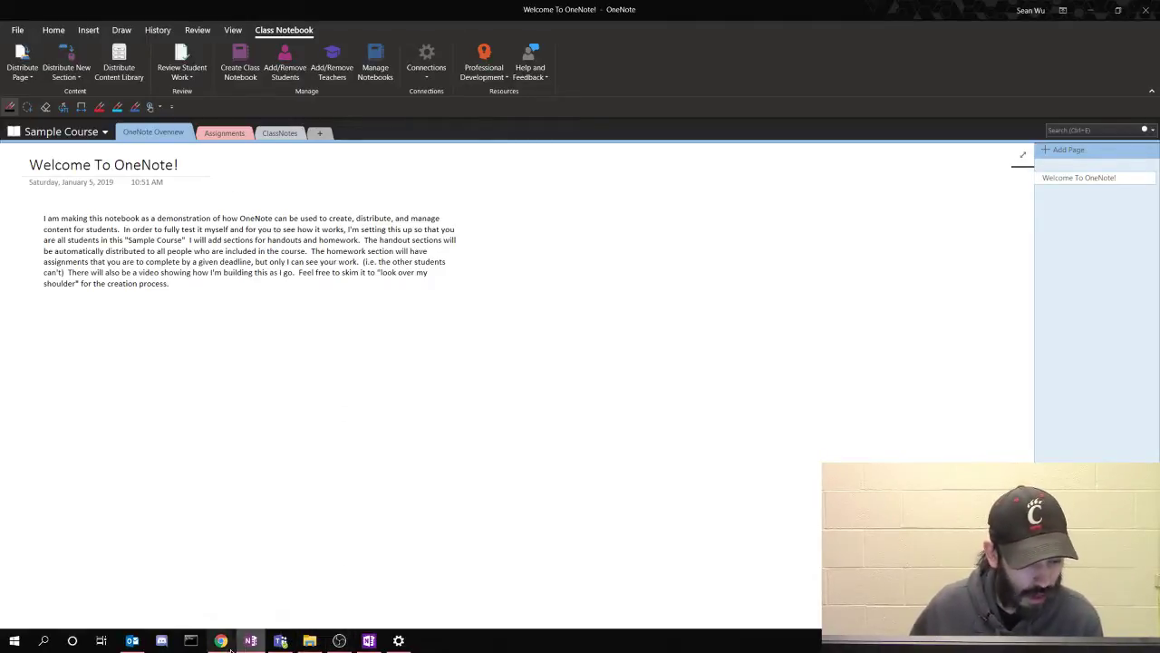
Show the "Install or reinstall OneNote 2016 for Windows" article in Chrome and place it side by side with the Sample Course notebook
mouse_move(226, 645)
mouse_move(80, 591)
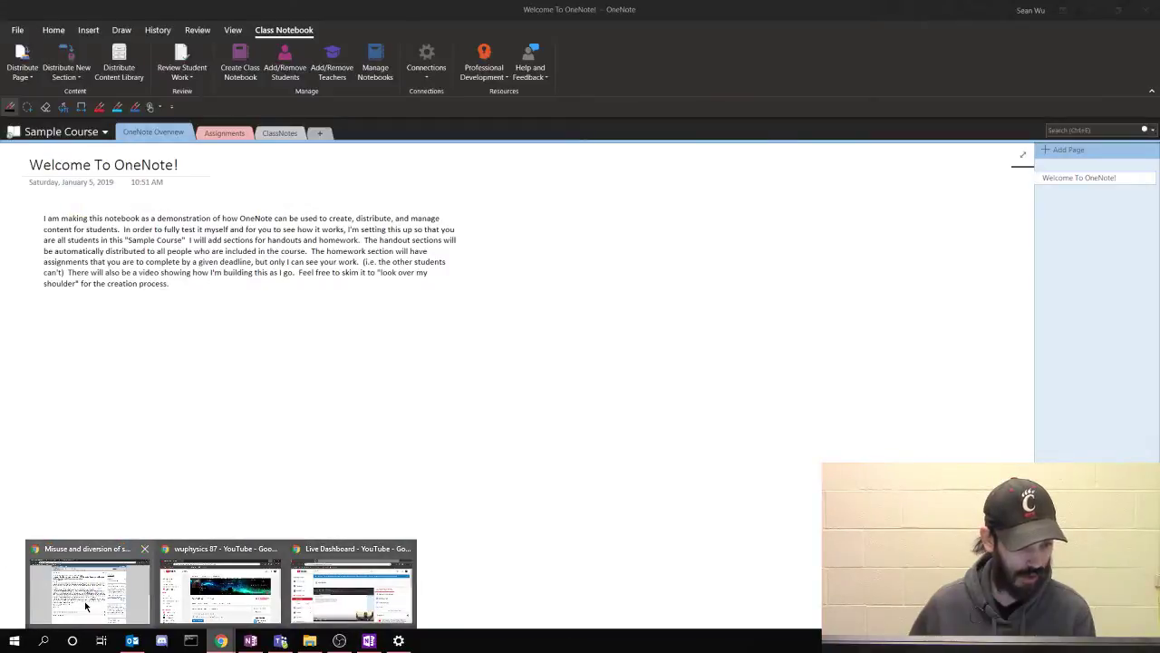
left_click(89, 590)
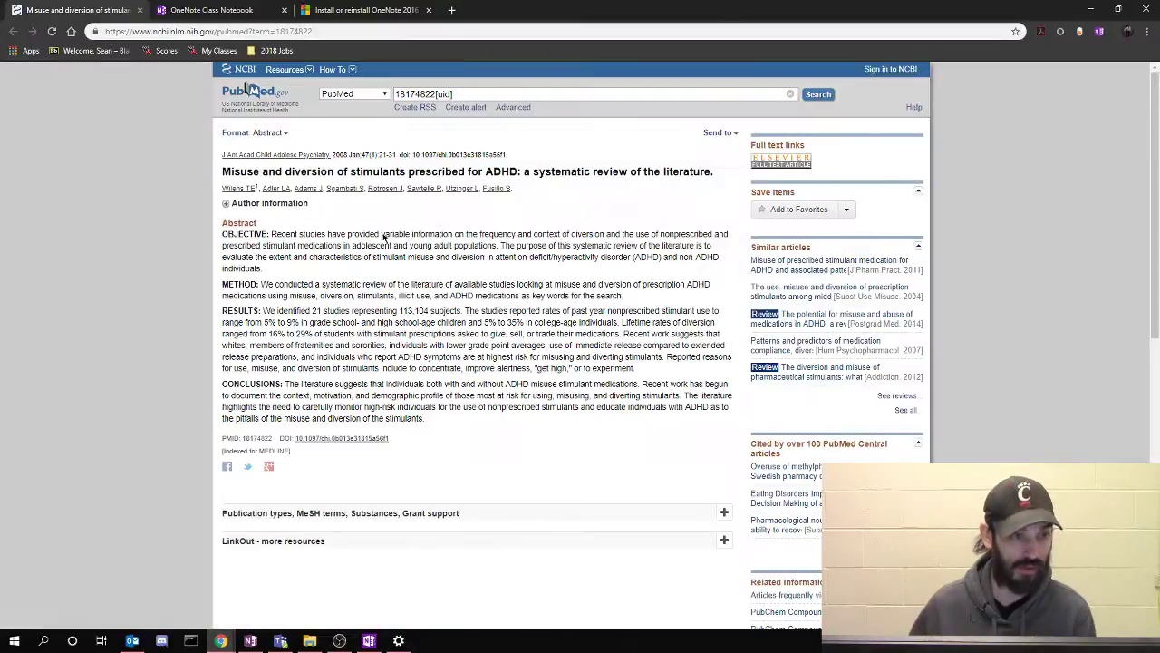
left_click(160, 16)
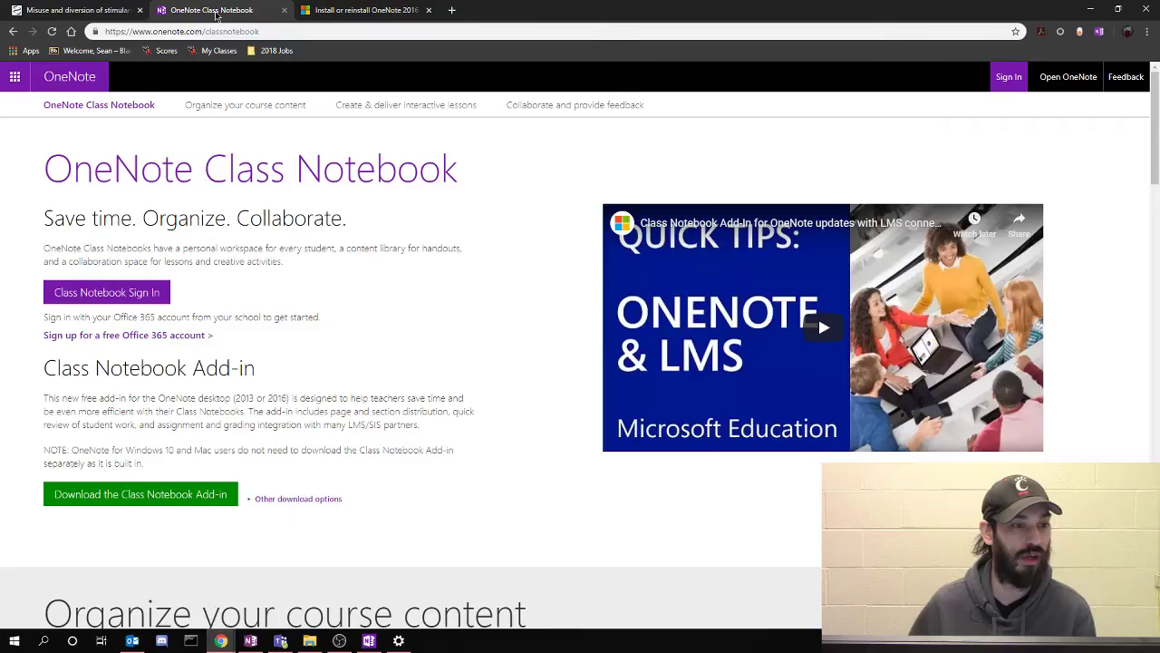
left_click(370, 11)
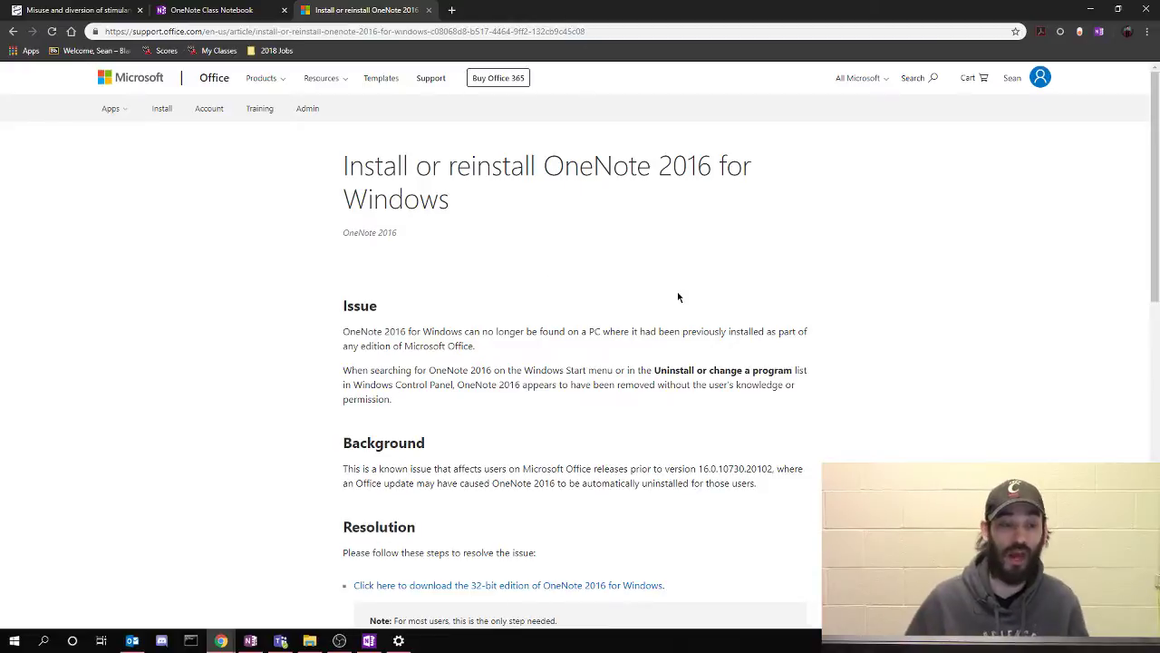
scroll(678, 297, "down", 1)
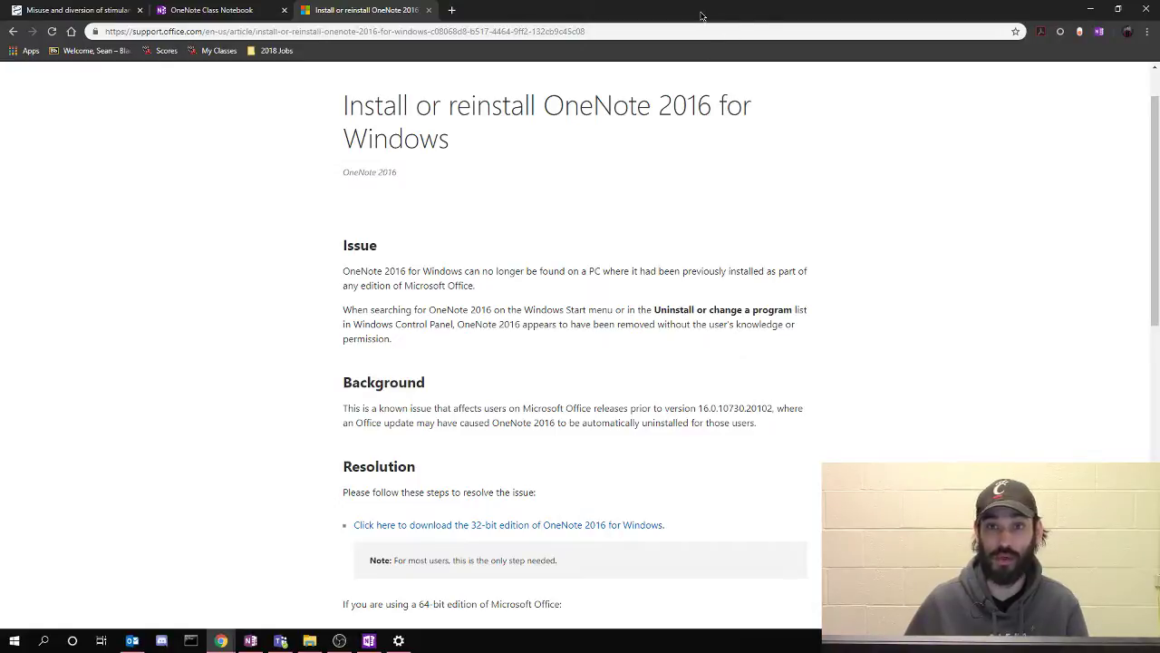
left_click_drag(694, 18, 1158, 139)
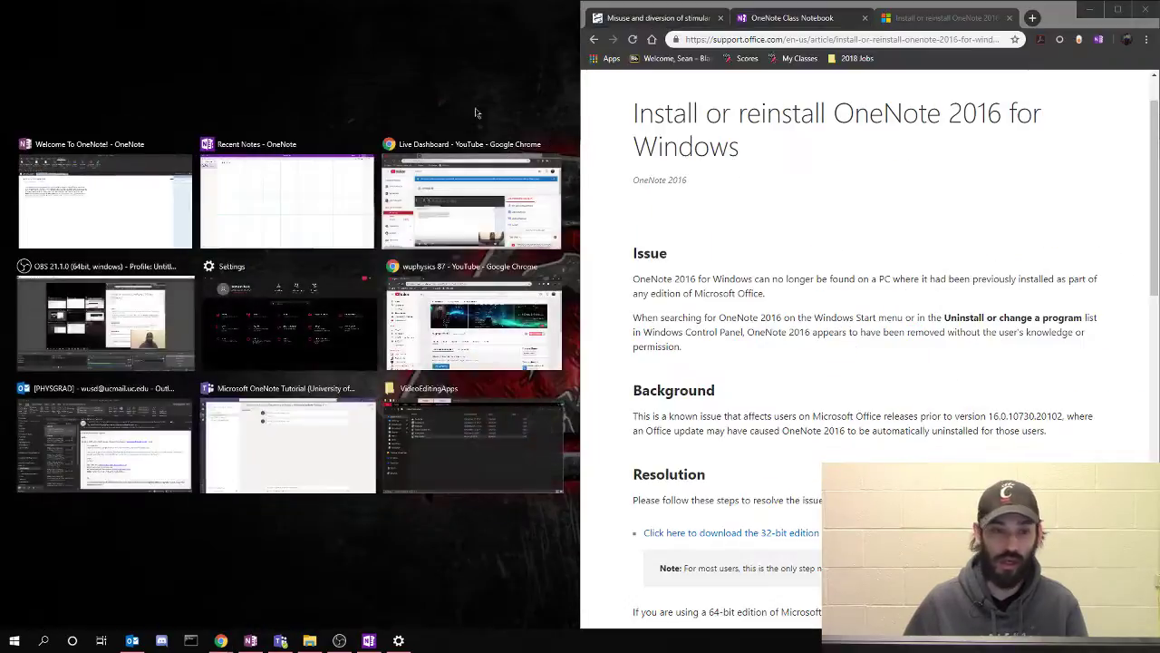
left_click(73, 183)
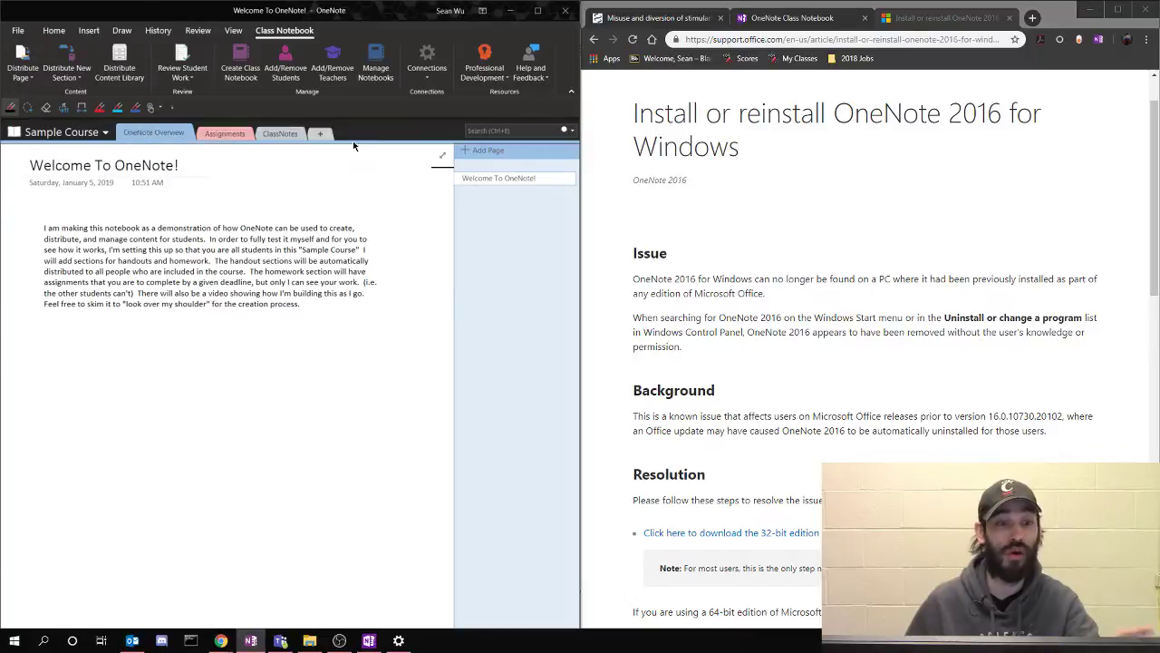
Add a page to the OneNote Overview section and title it "How To Install One Note 2016"
left_click(465, 152)
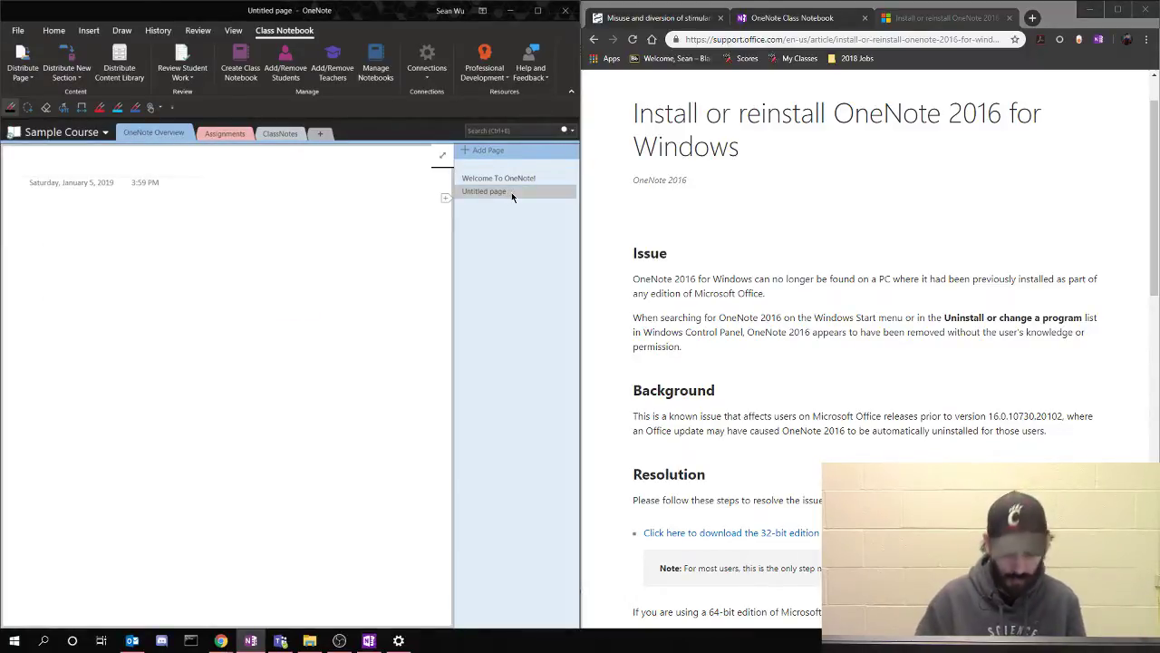
right_click(511, 193)
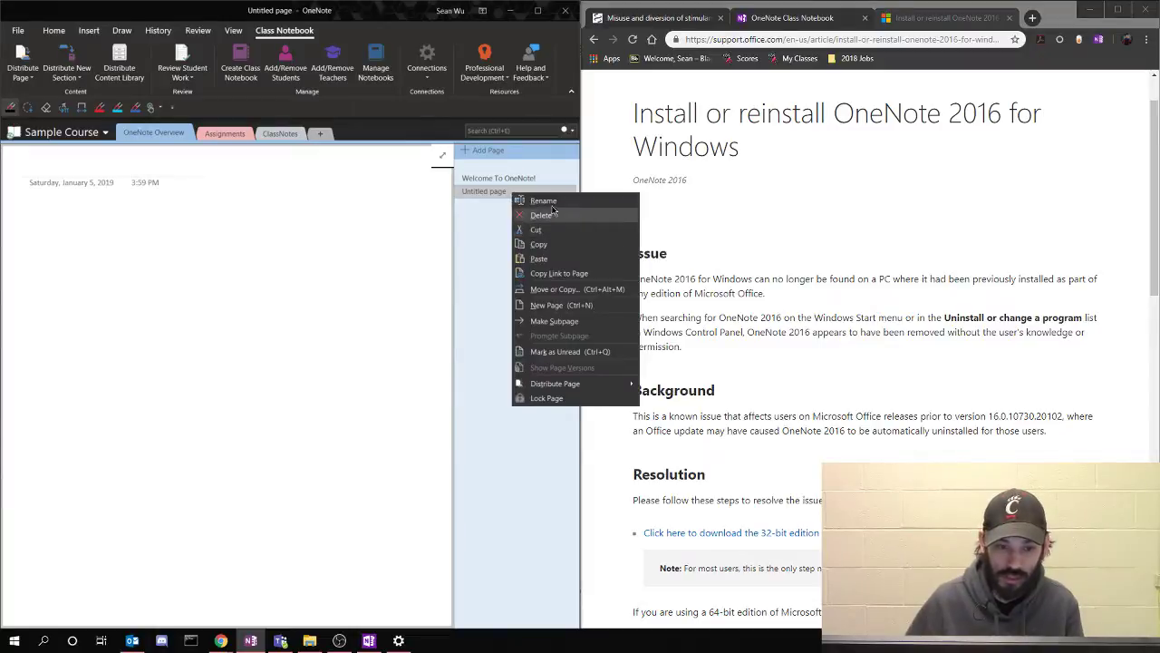
left_click(544, 197)
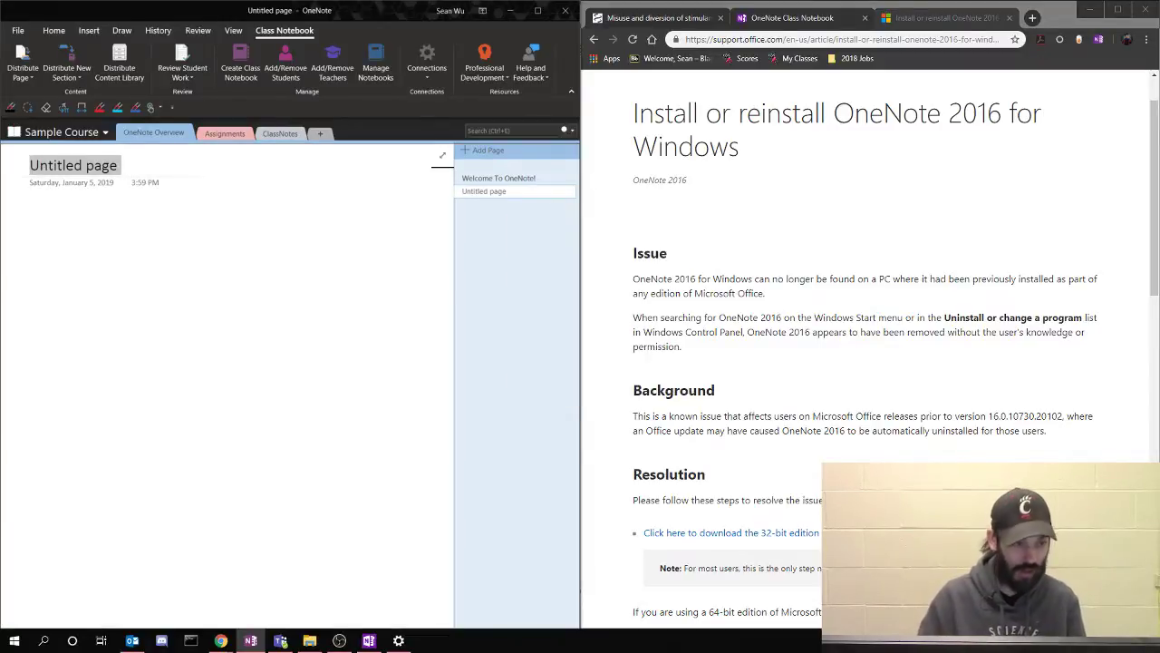
type("How To Install One Note")
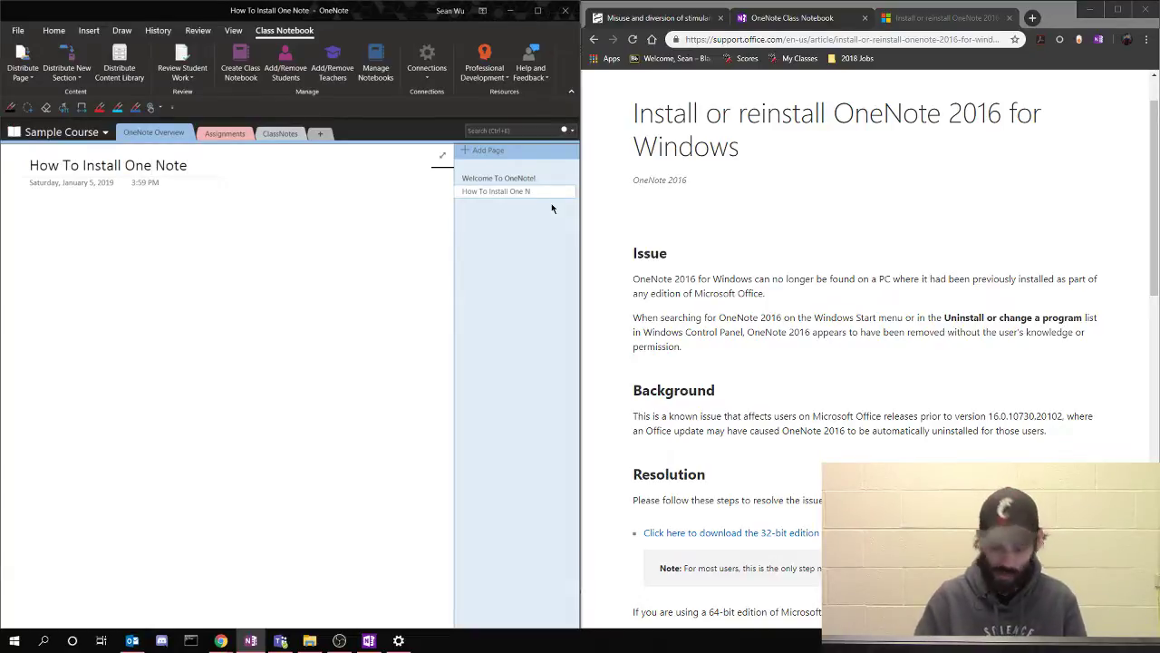
type(" 2016")
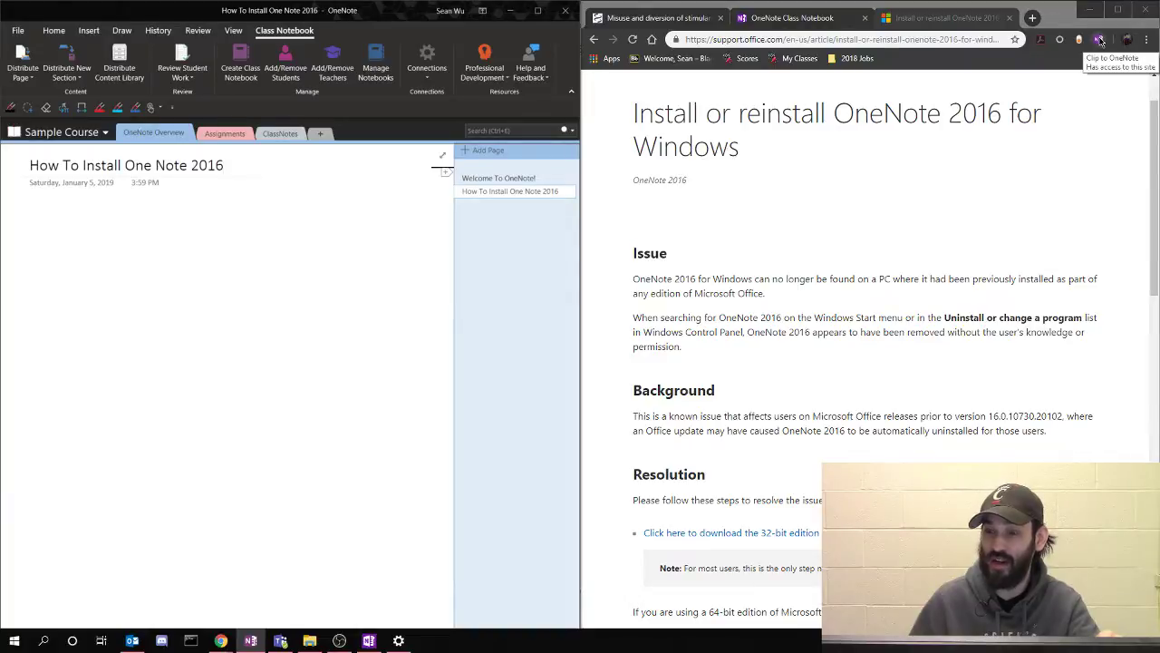
Search Google for "chrome extension" in a new Chrome tab and open the Chrome Web Store's extensions page
left_click(1032, 18)
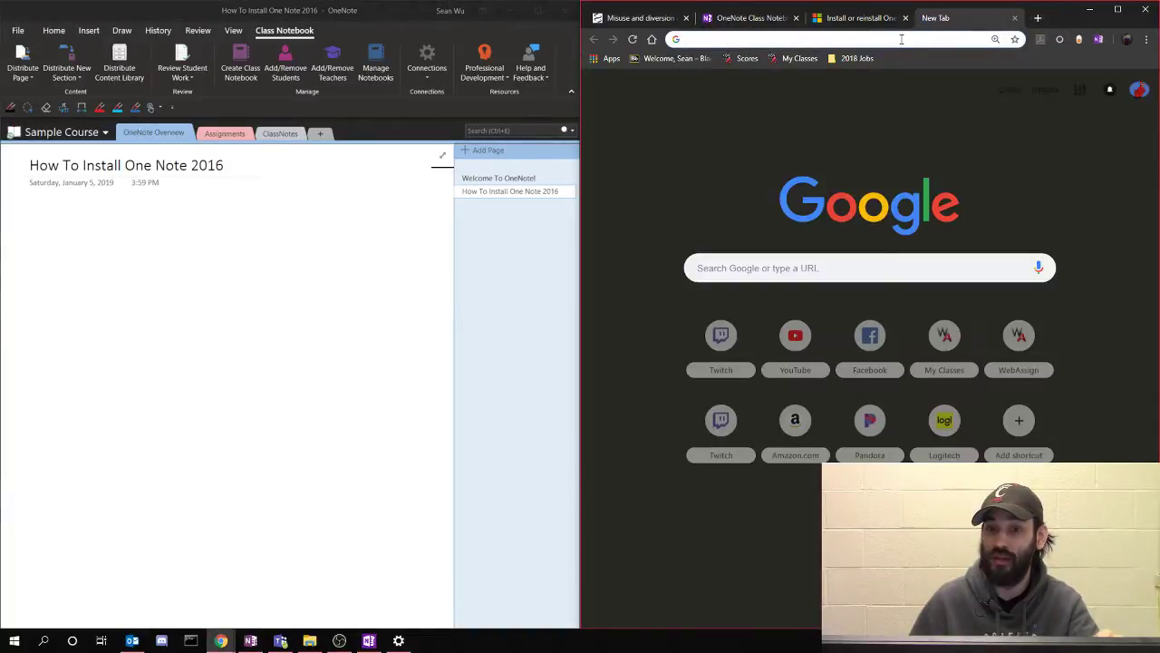
type("chrome")
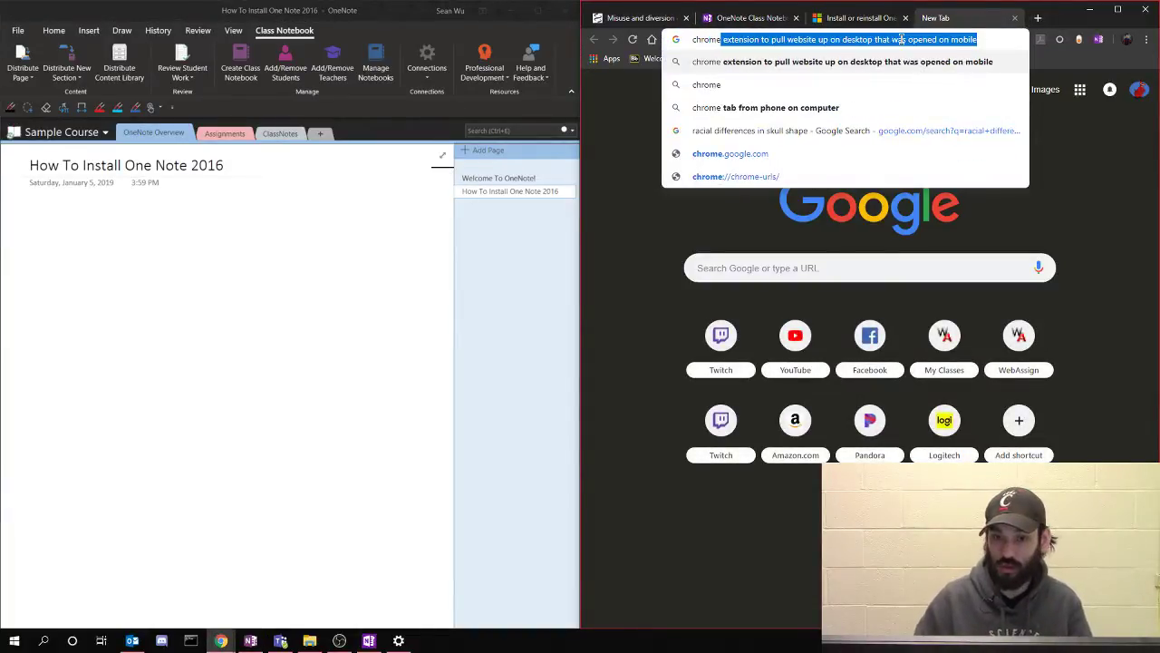
key("Right")
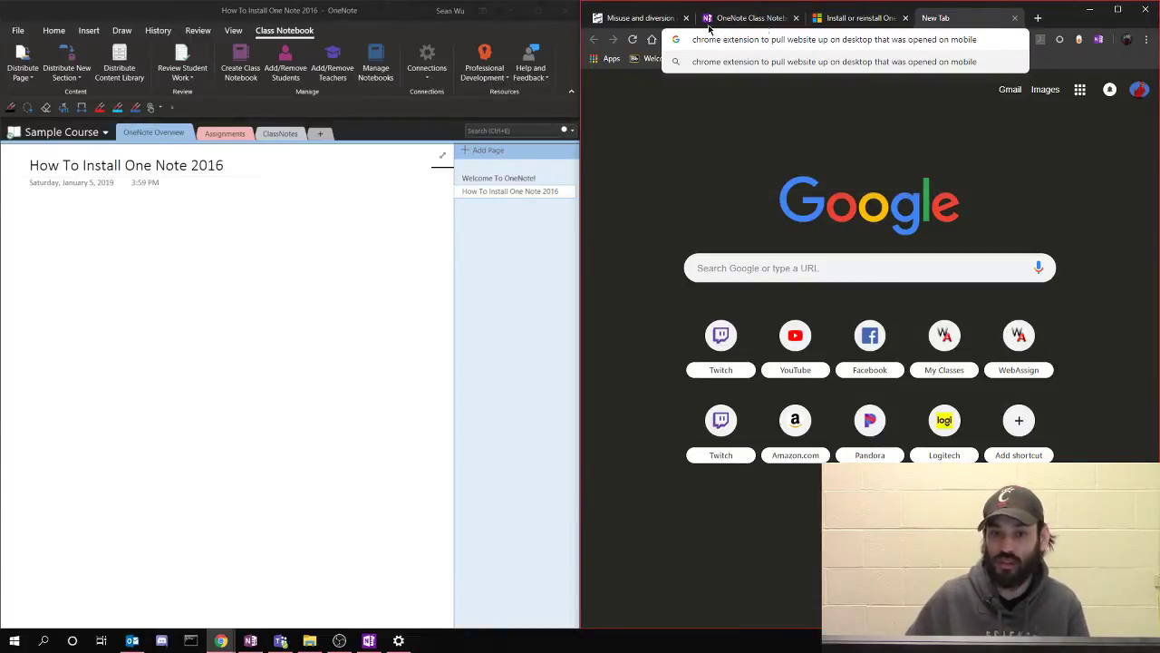
left_click_drag(763, 41, 981, 43)
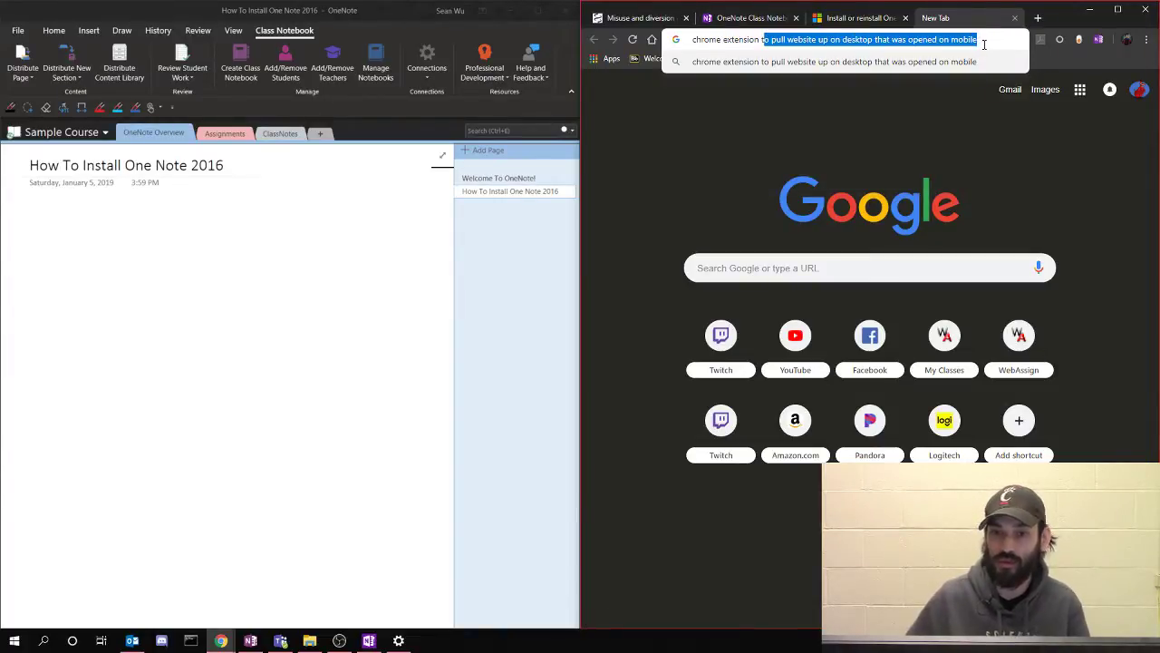
key("BackSpace")
key("Return")
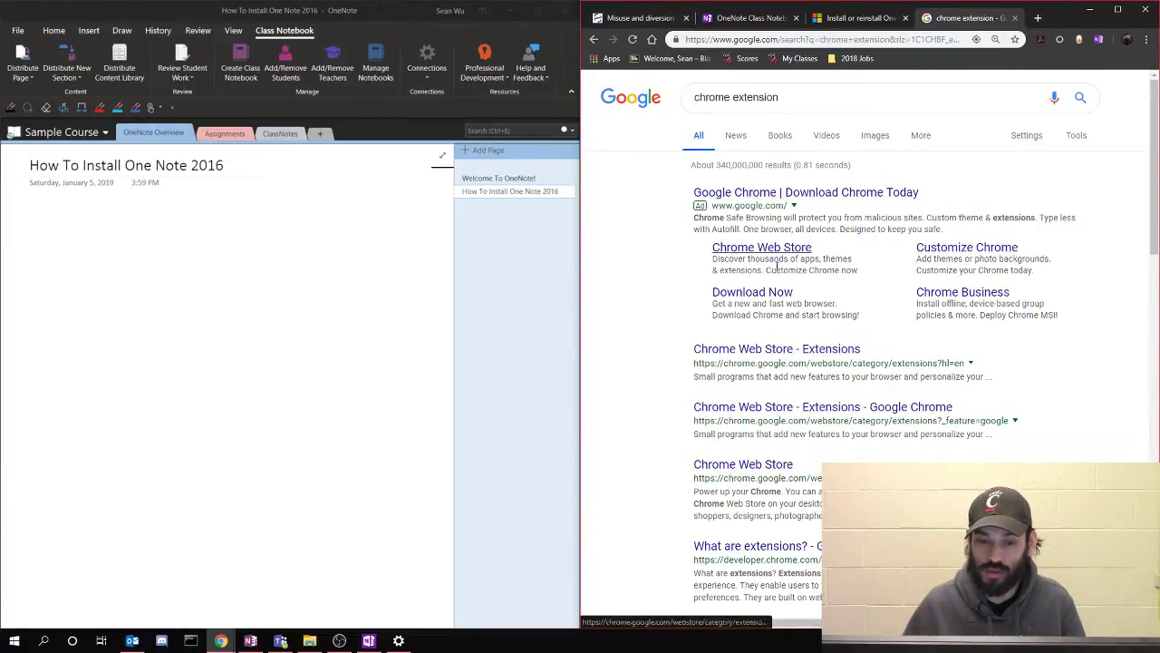
left_click(743, 352)
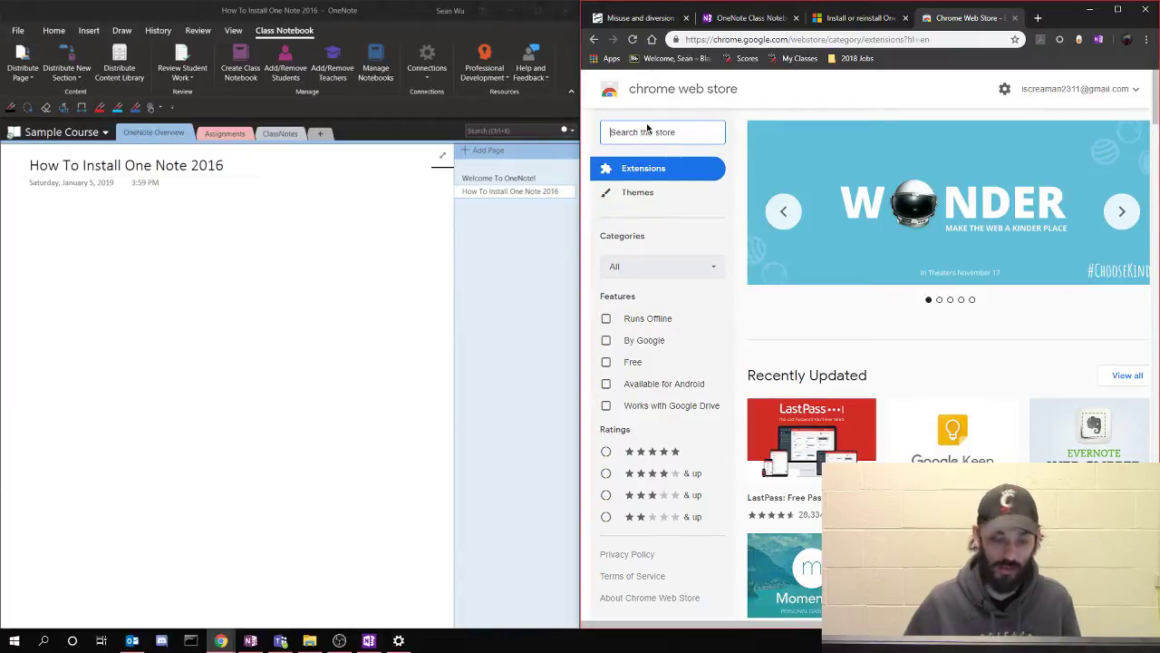
Search the Chrome Web Store for "onenote" and return to the OneNote 2016 installation article
type("onen")
type("ote")
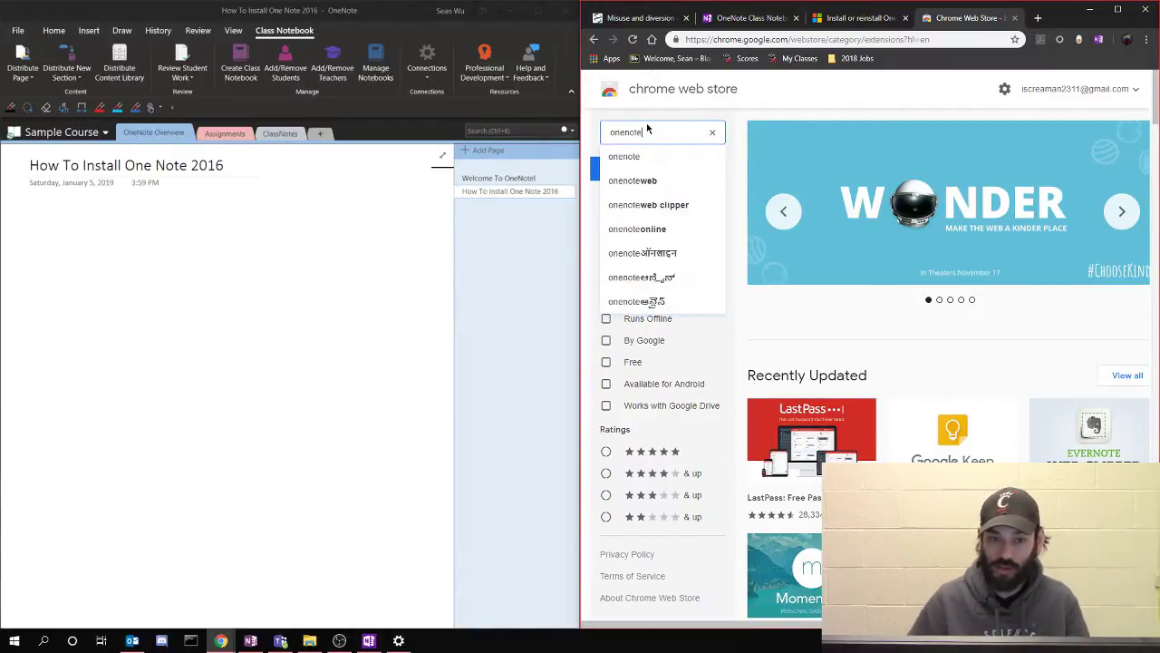
left_click(627, 156)
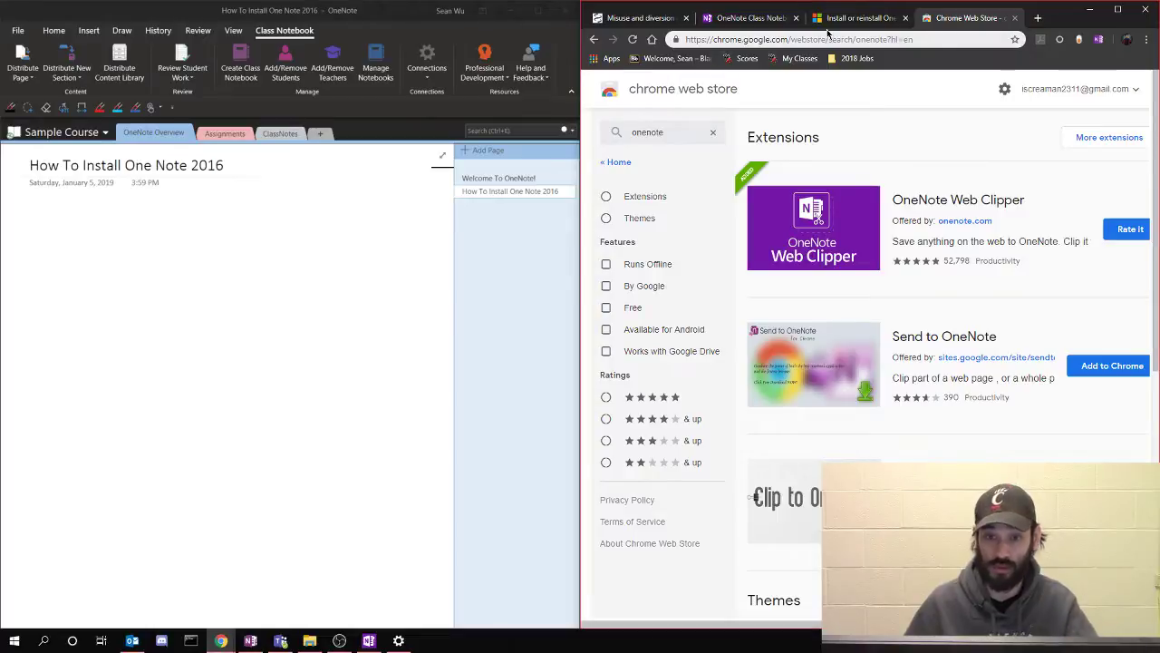
left_click(760, 18)
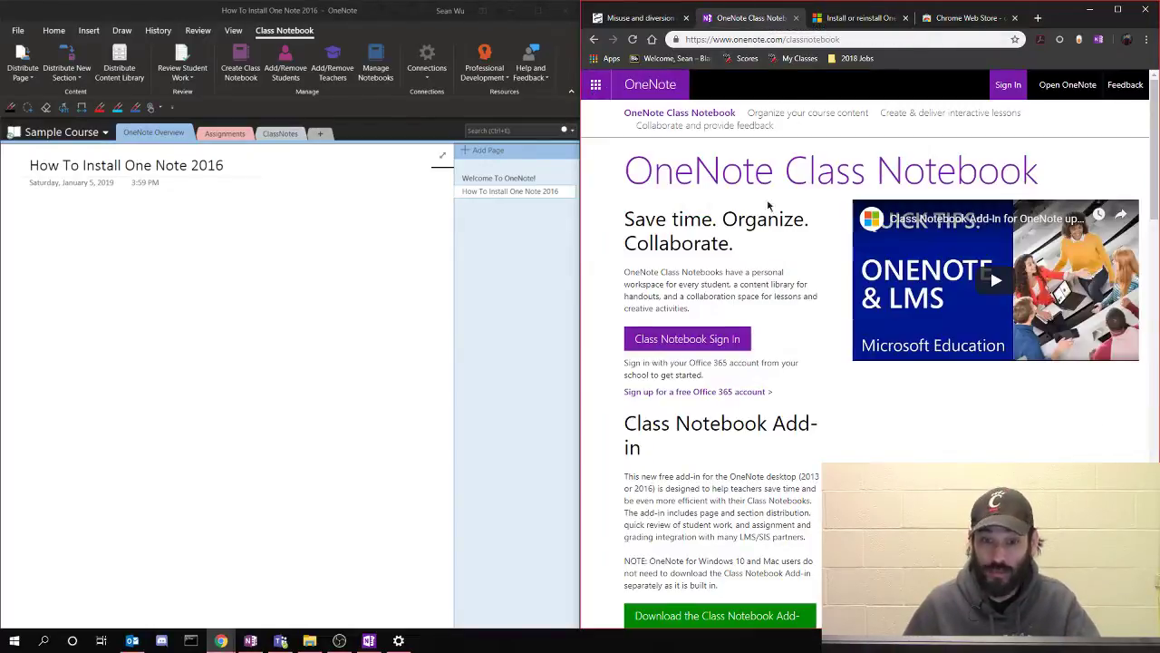
left_click(860, 17)
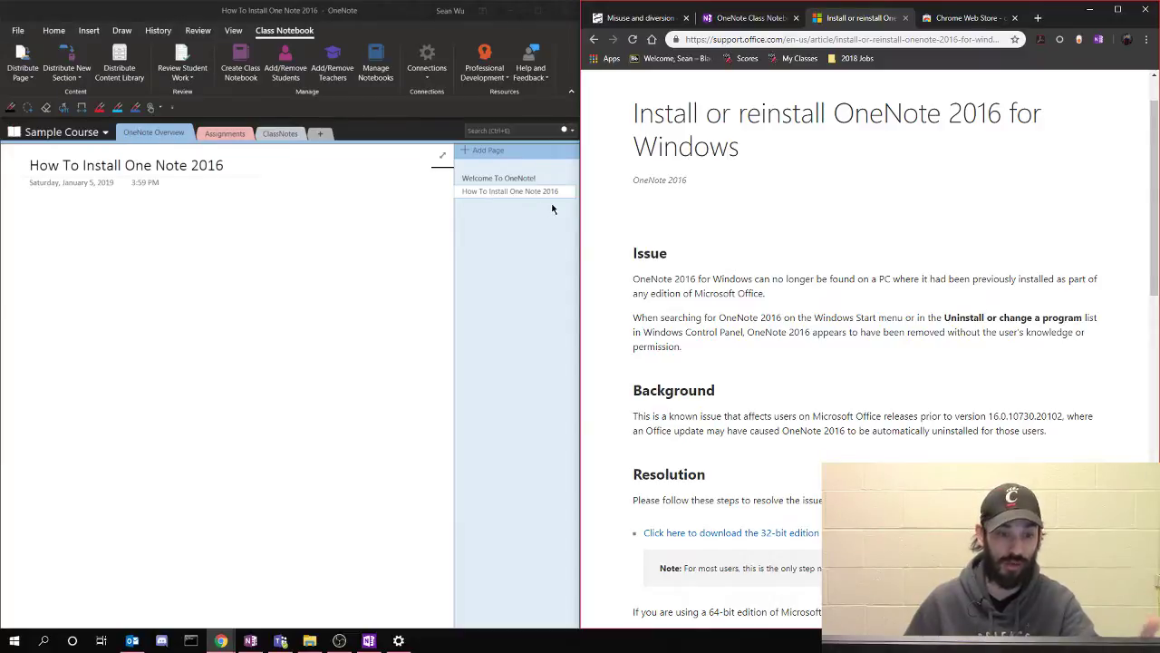
Look through the OneNote 2016 installation article, including its issue description, download links and resolution steps
scroll(902, 185, "down", 1)
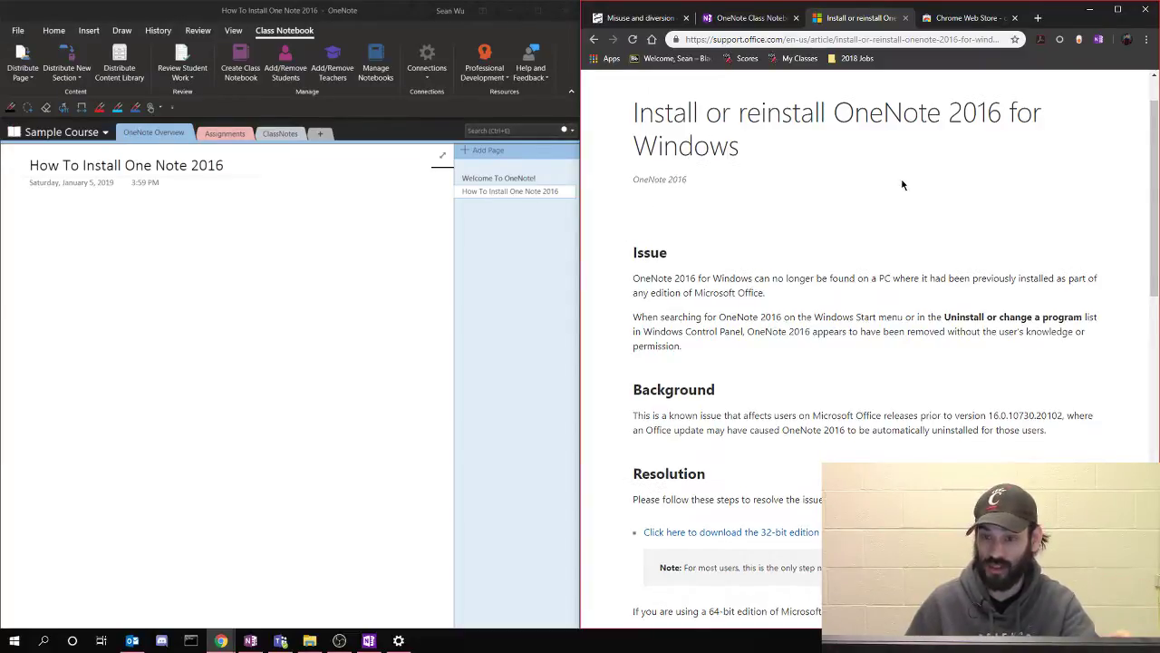
scroll(900, 182, "up", 1)
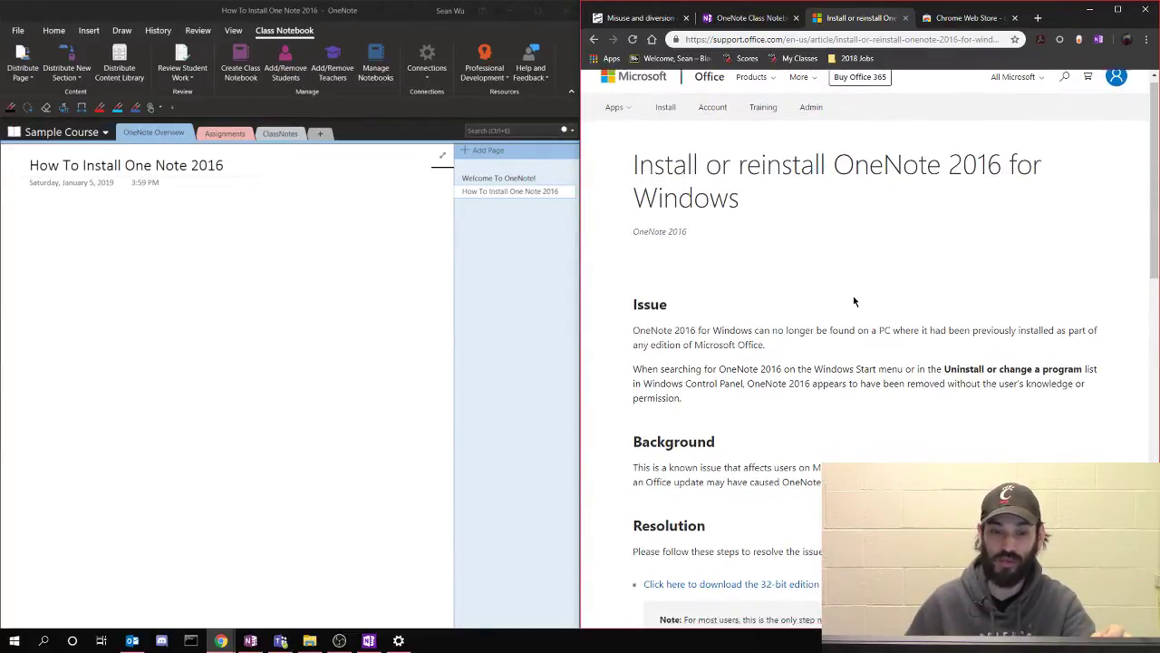
scroll(853, 301, "down", 8)
scroll(856, 358, "up", 2)
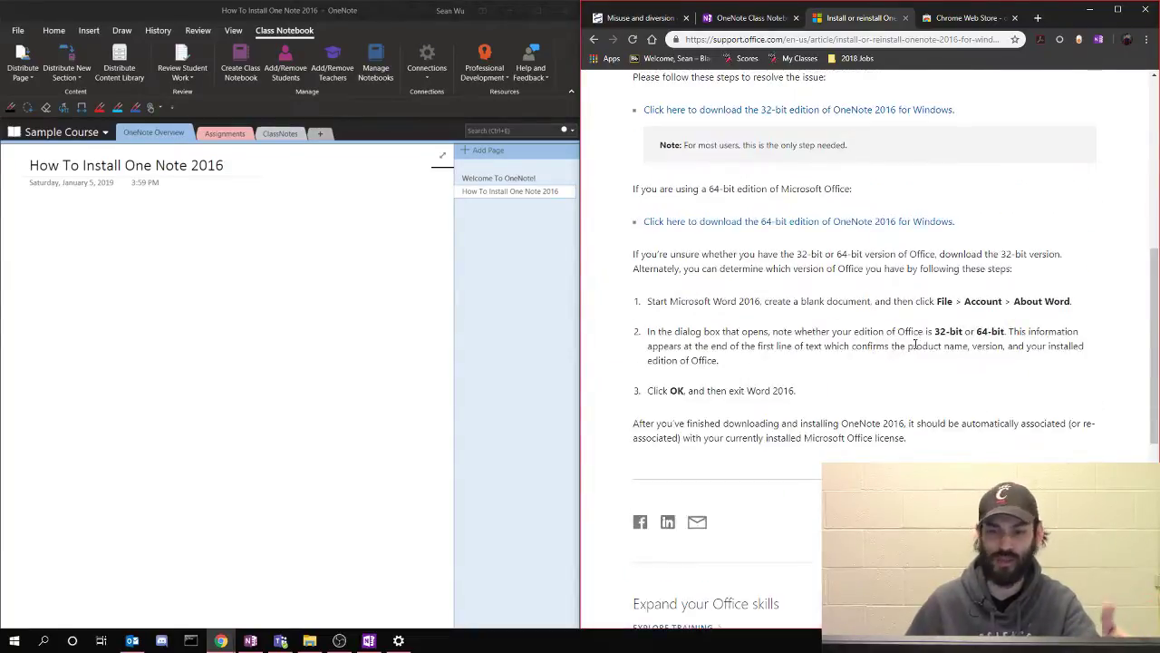
left_click_drag(928, 443, 625, 166)
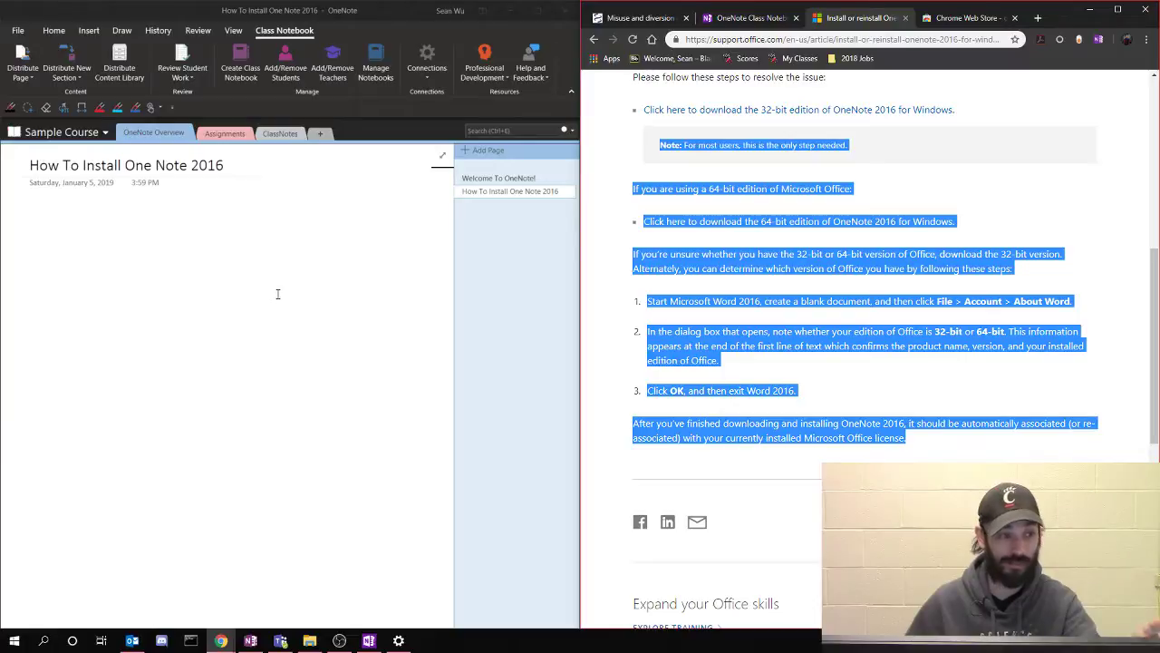
left_click(868, 402)
scroll(868, 403, "up", 4)
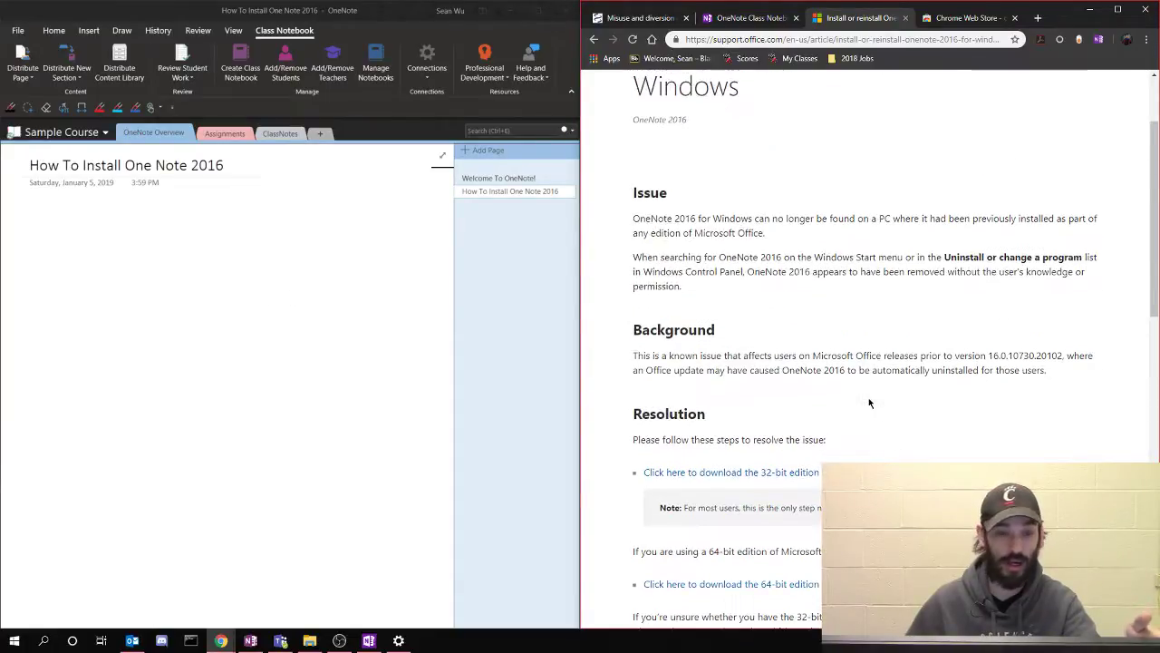
scroll(868, 402, "up", 3)
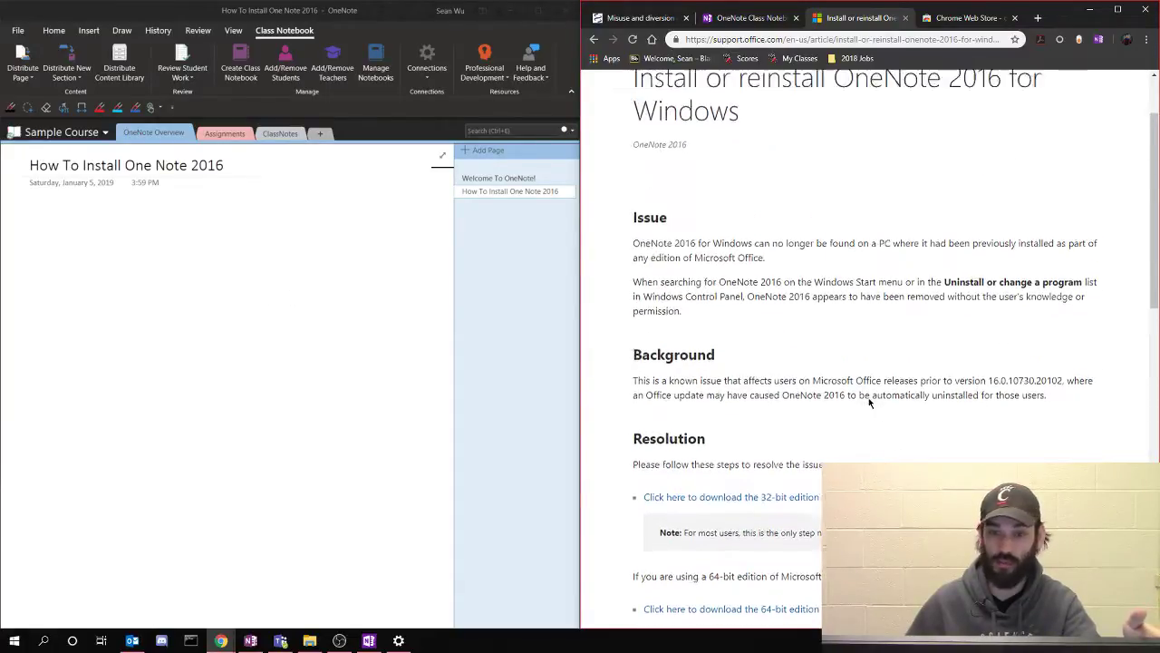
Clip the installation article in Article format to the default location with the OneNote Web Clipper
left_click(1098, 40)
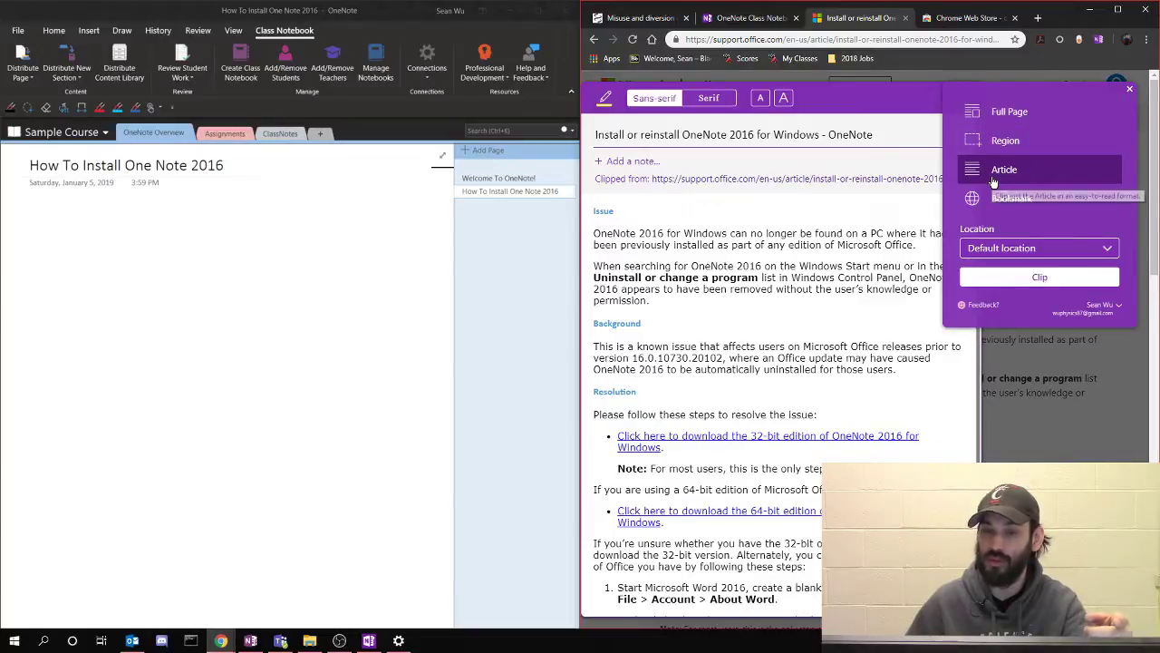
left_click(1027, 280)
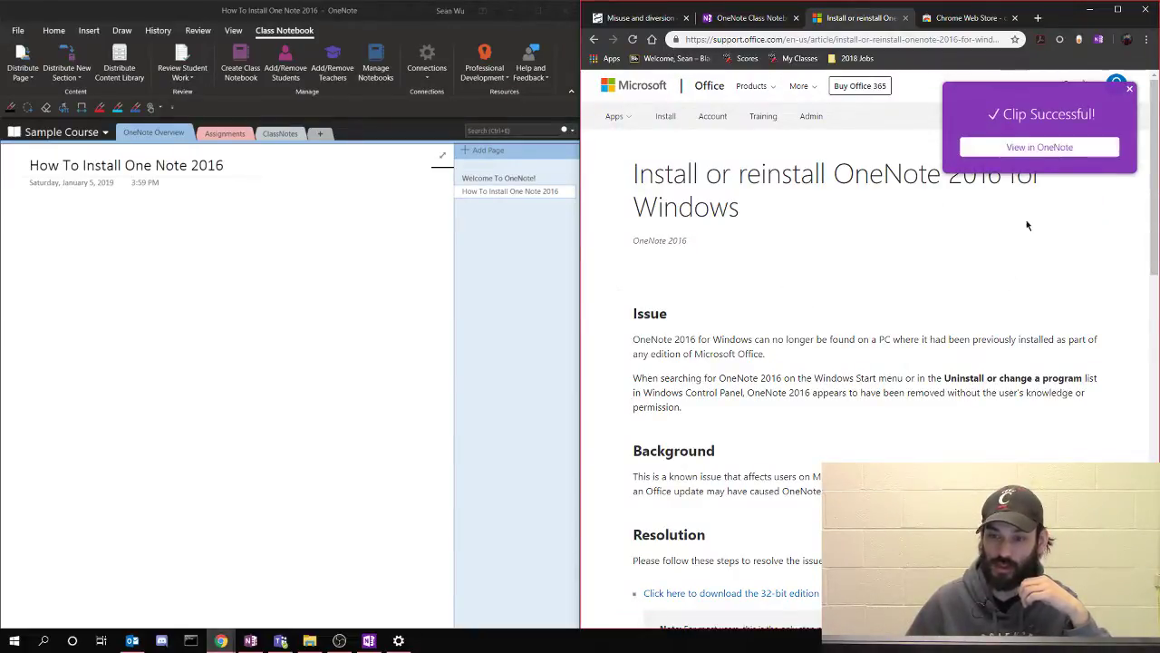
left_click(512, 279)
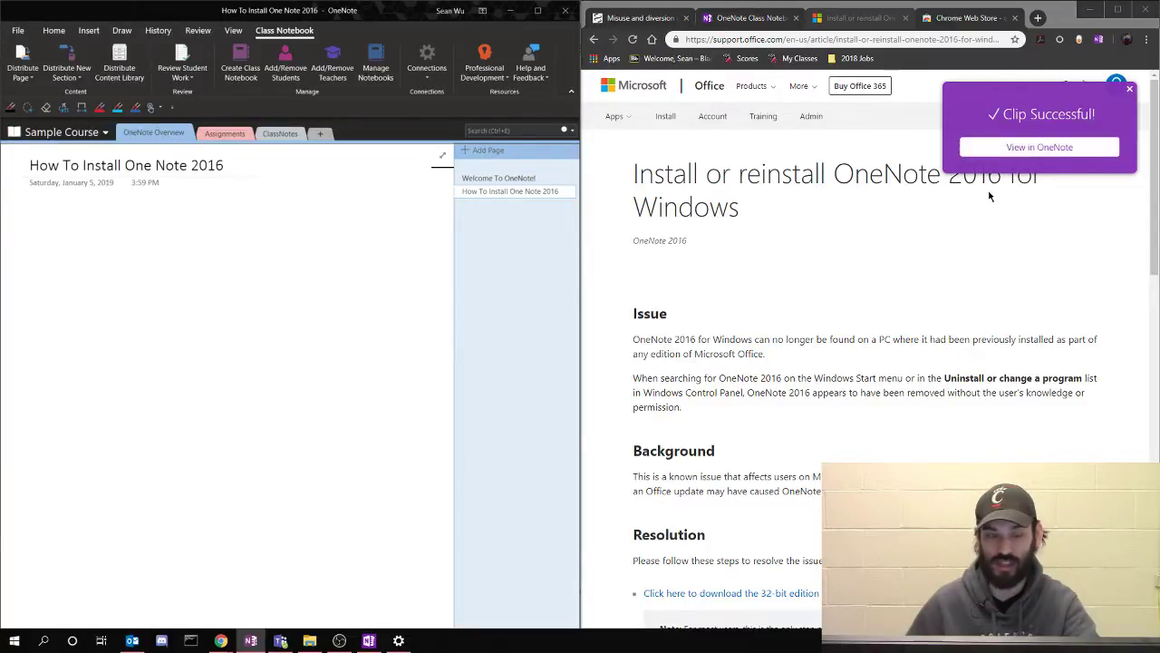
View the clipped article in OneNote Online, open it in desktop OneNote 2016, and dismiss the web launch message
left_click(1058, 149)
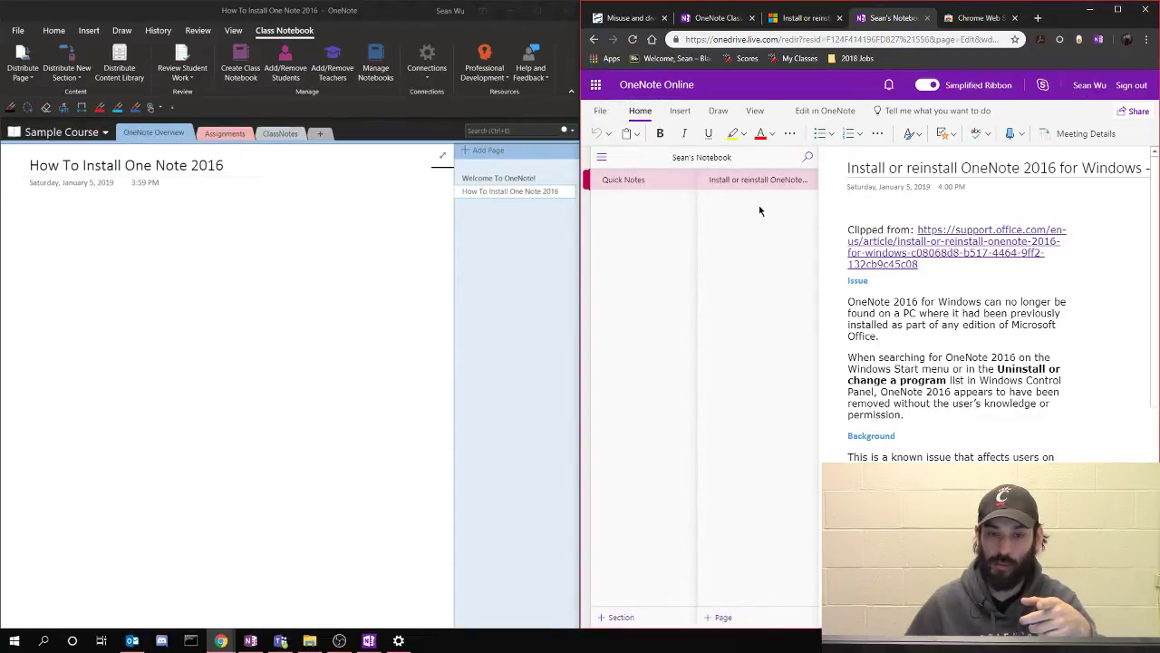
left_click(825, 110)
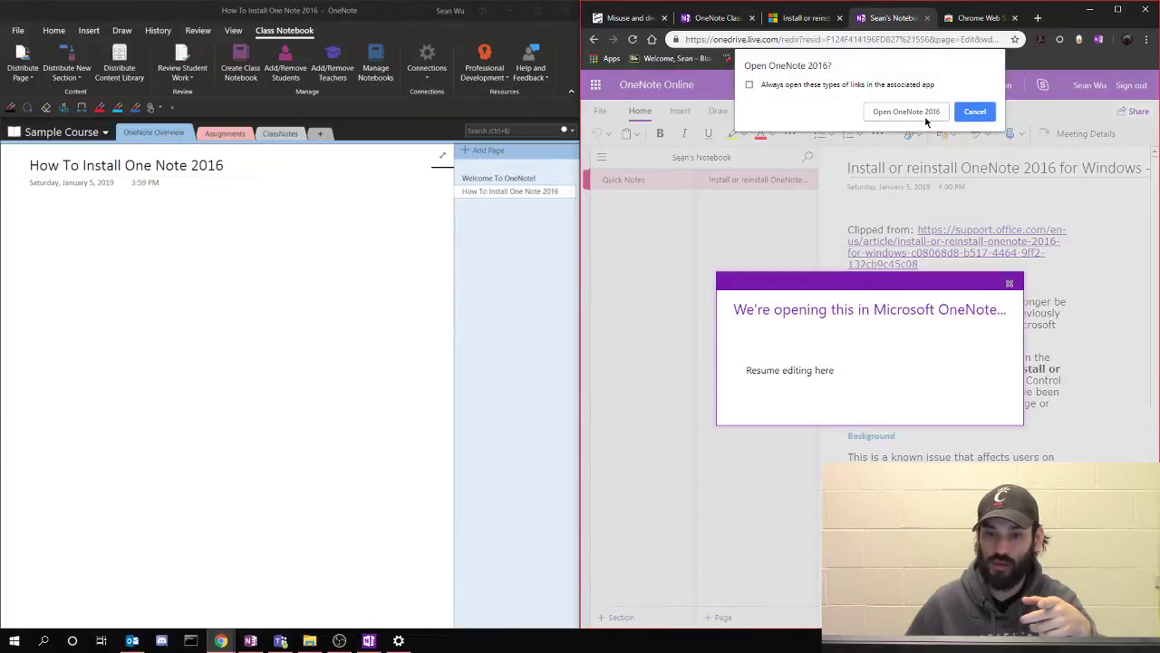
left_click(925, 114)
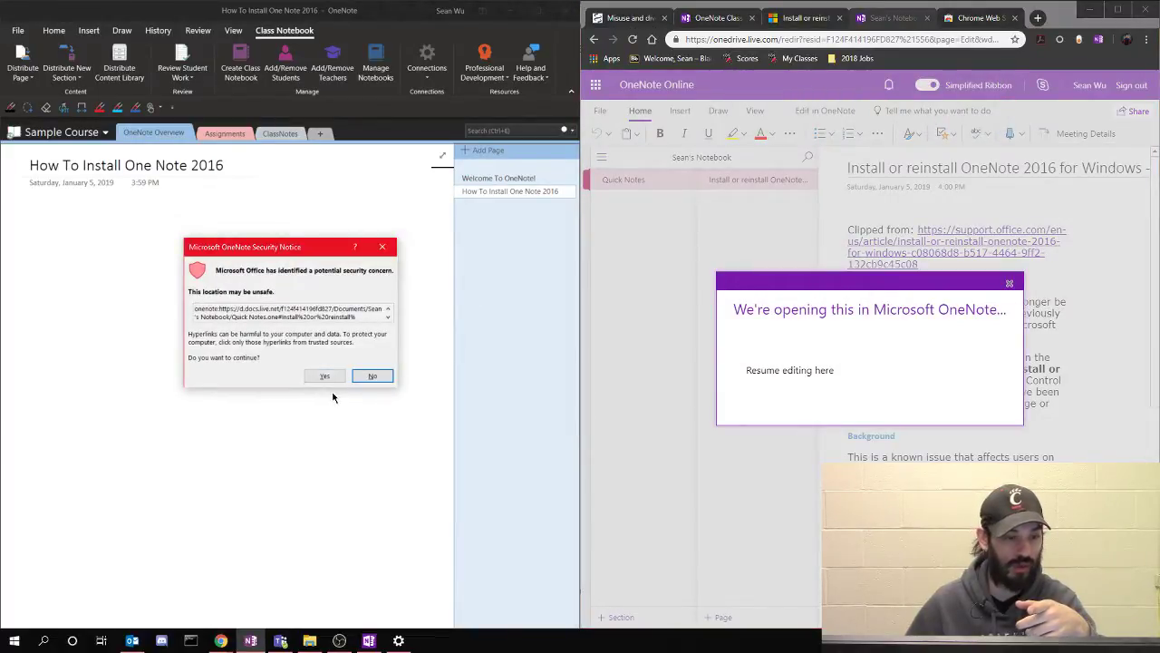
left_click(323, 376)
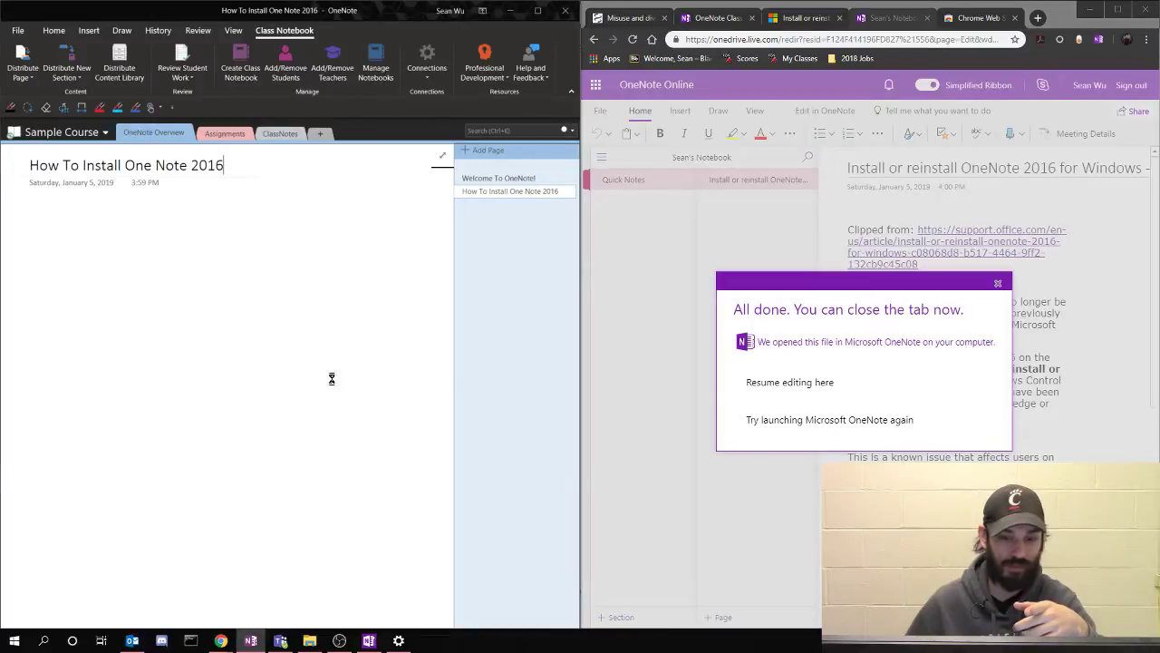
left_click(755, 393)
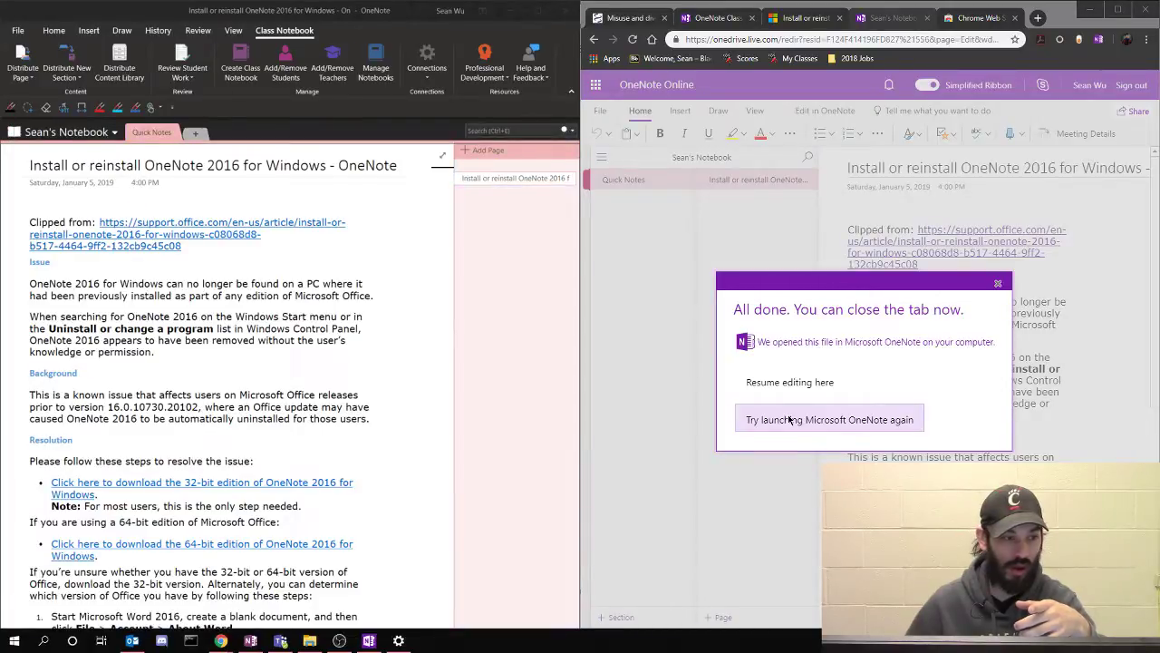
left_click(509, 297)
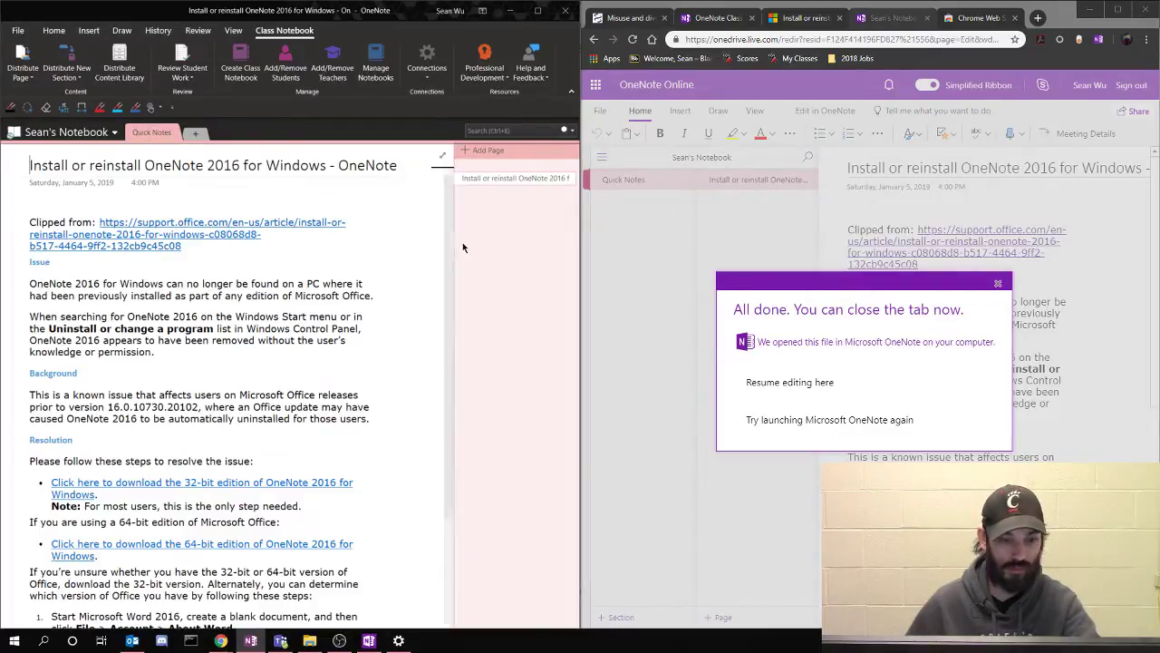
left_click(999, 285)
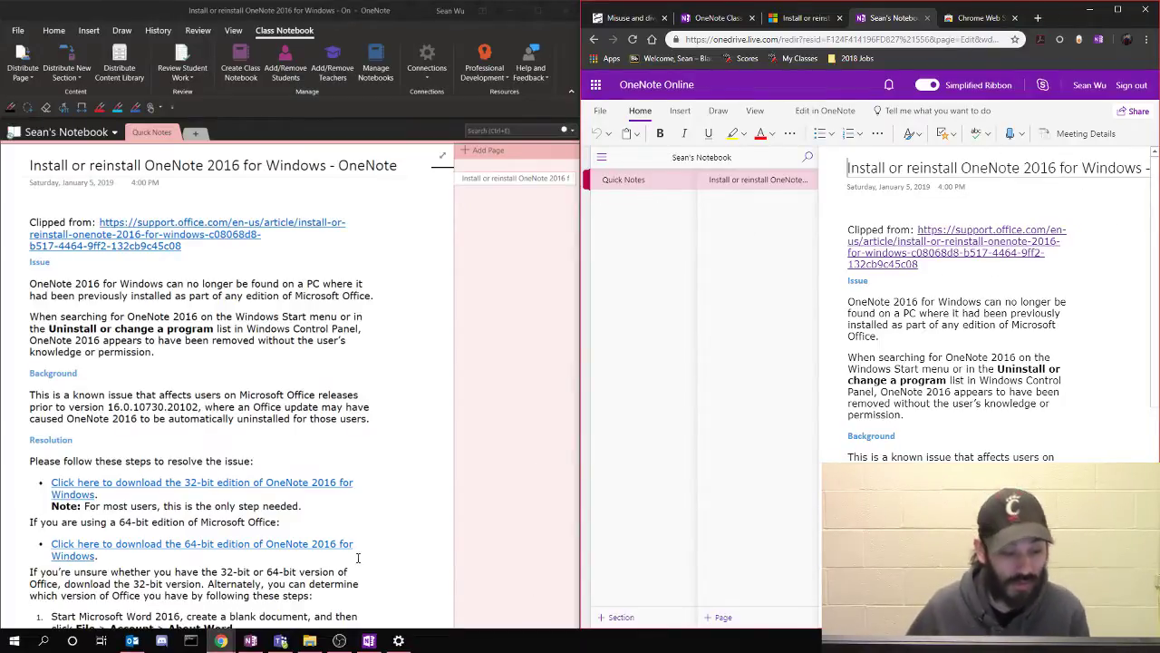
Show the other OneNote app with the Recent Notes list, minimize it, and look through the clipped page in Quick Notes
left_click(366, 641)
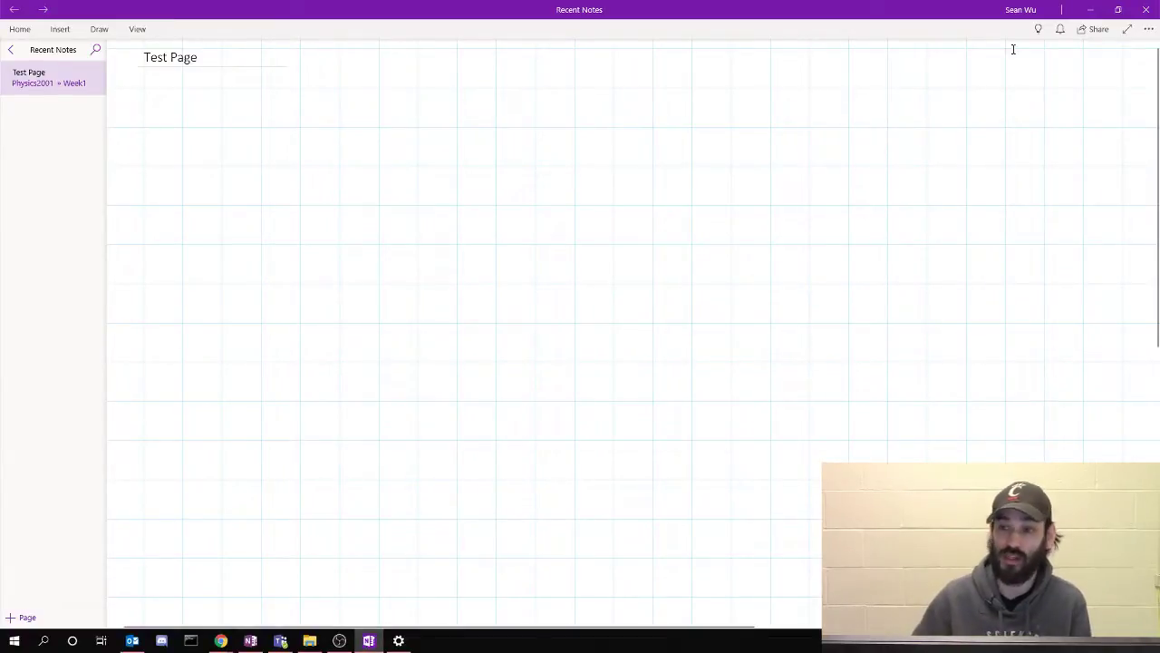
left_click(1092, 9)
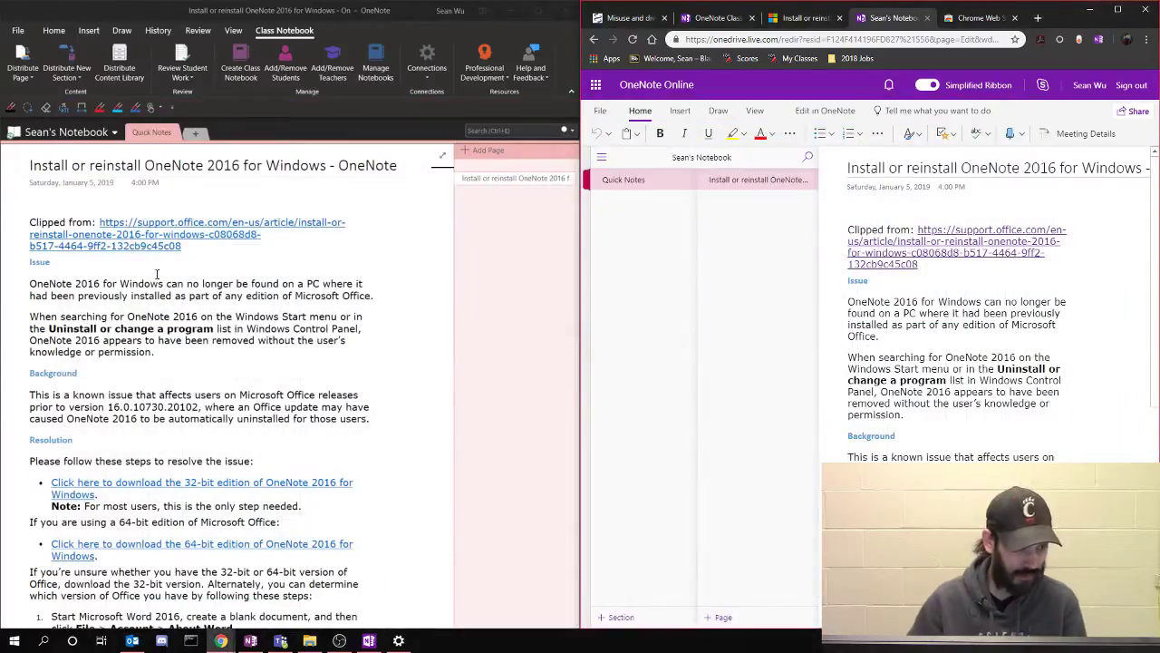
scroll(277, 363, "down", 5)
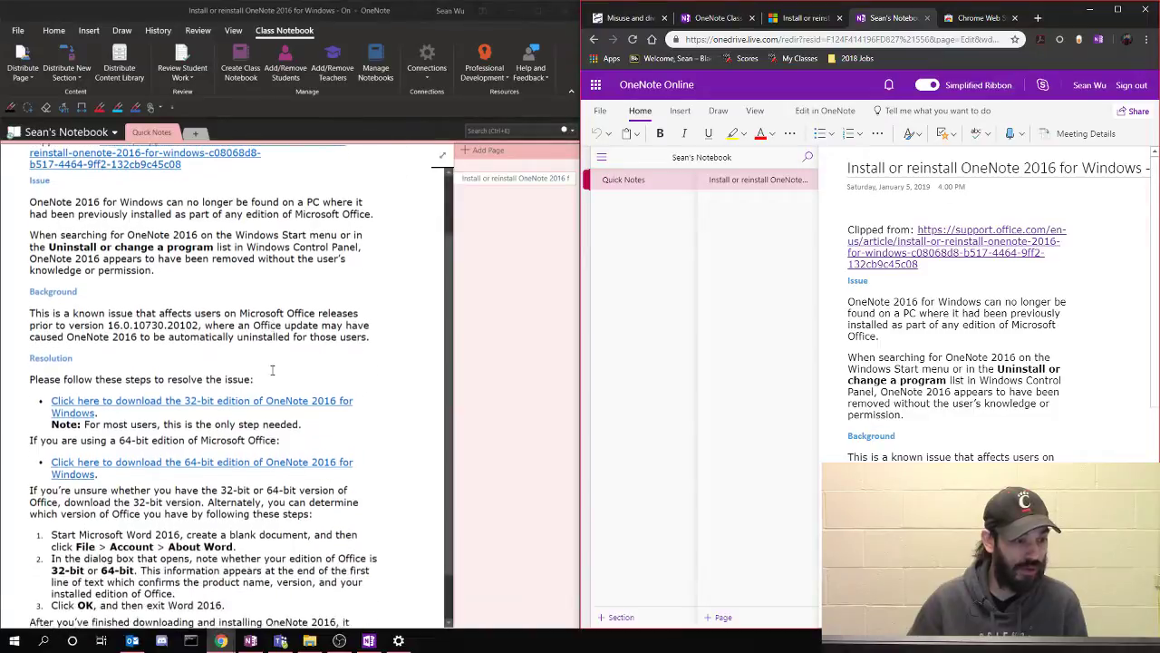
scroll(277, 362, "up", 5)
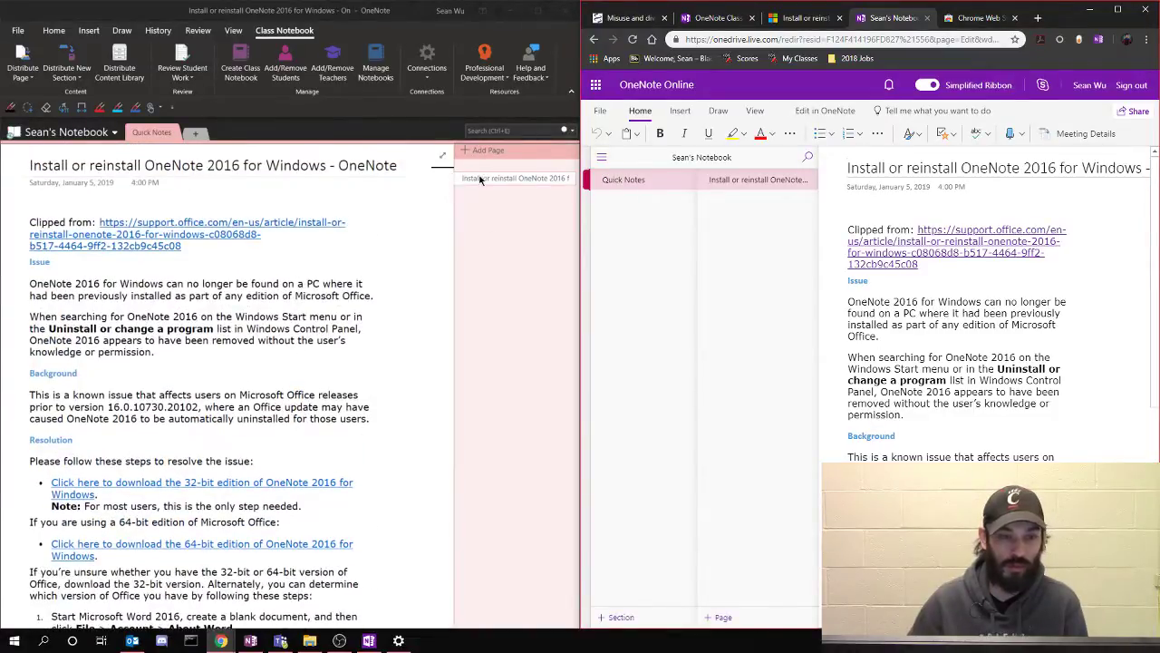
Move the clipped installation page from Quick Notes into the OneNote Overview section of the Sample Course notebook
left_click(100, 134)
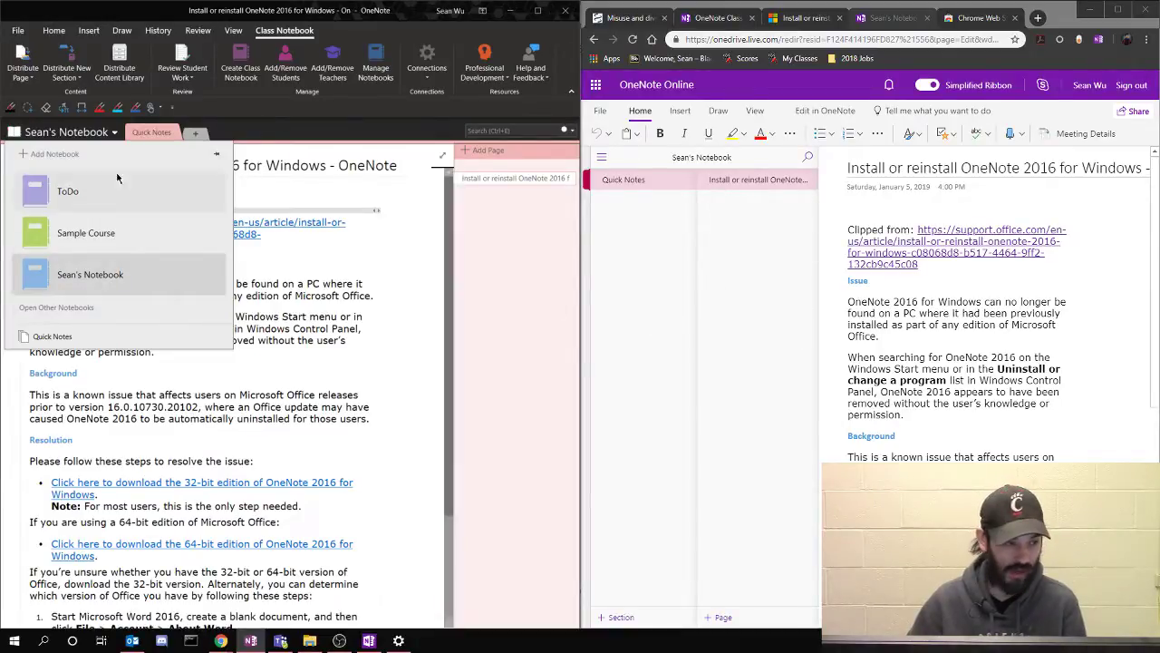
left_click(117, 134)
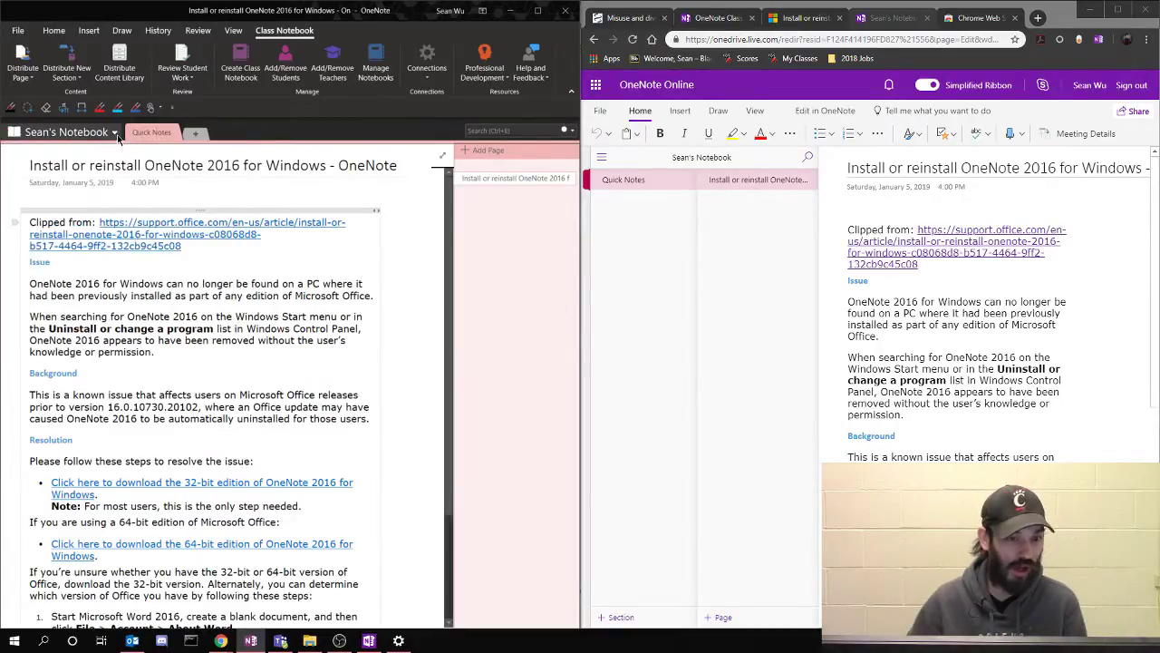
right_click(517, 178)
left_click(553, 214)
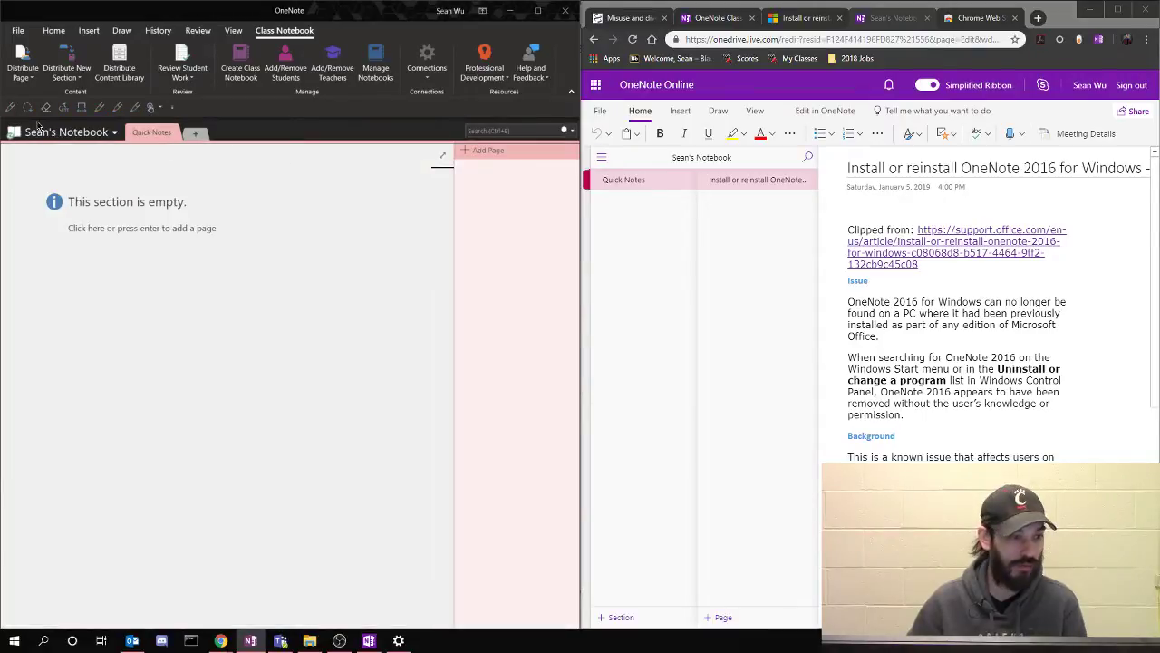
left_click(102, 133)
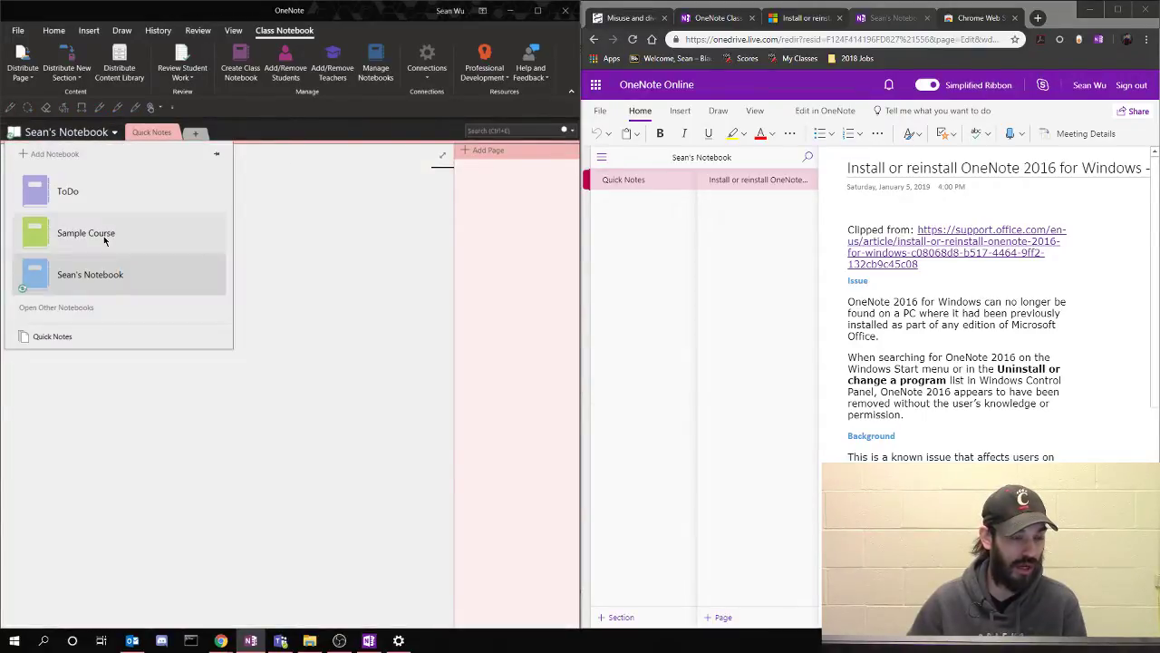
left_click(102, 232)
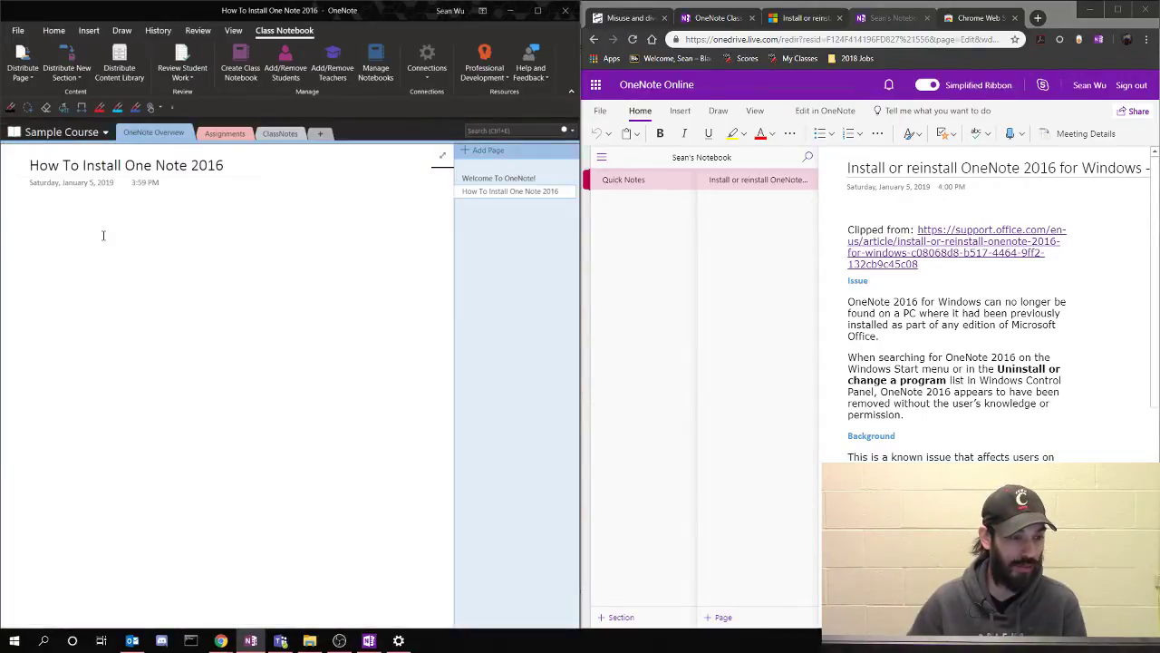
right_click(491, 211)
left_click(514, 229)
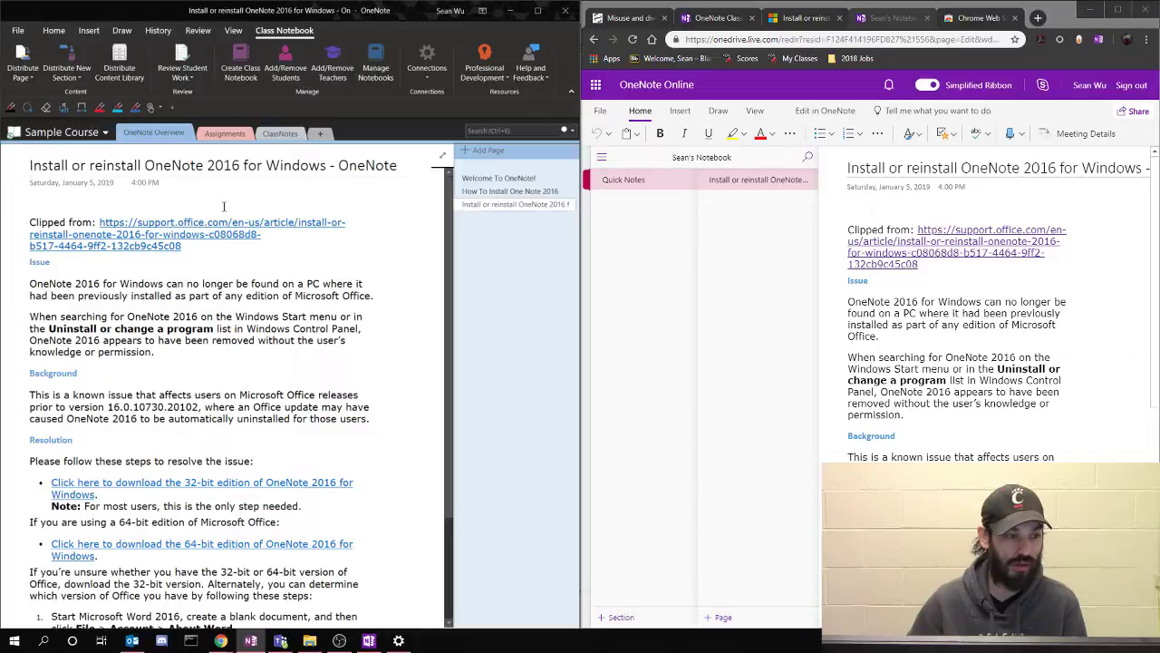
Delete the blank "How To Install One Note 2016" page from the OneNote Overview section
left_click(516, 193)
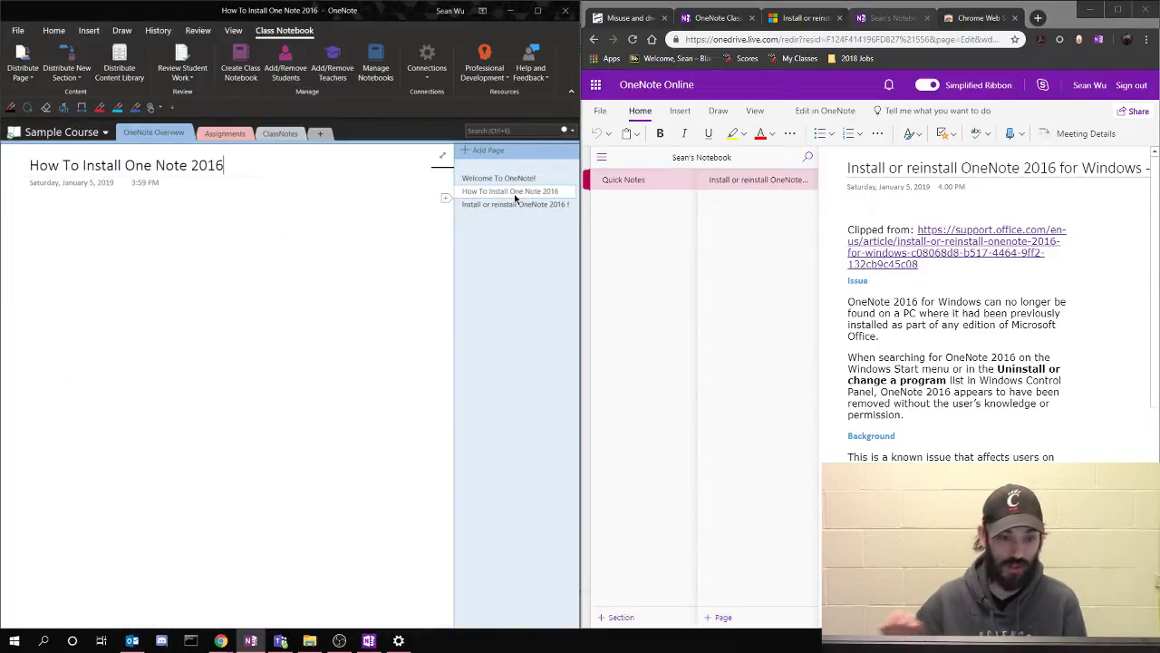
right_click(516, 196)
left_click(541, 232)
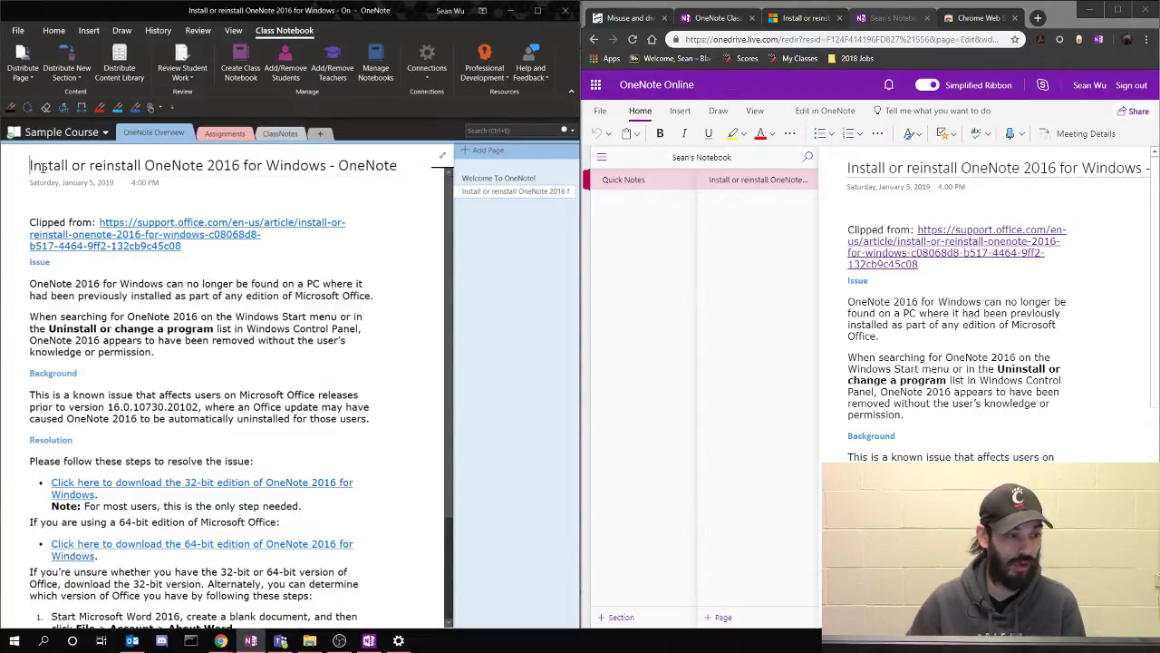
Examine the clipped page's title and its 32-bit and 64-bit download links
double_click(223, 165)
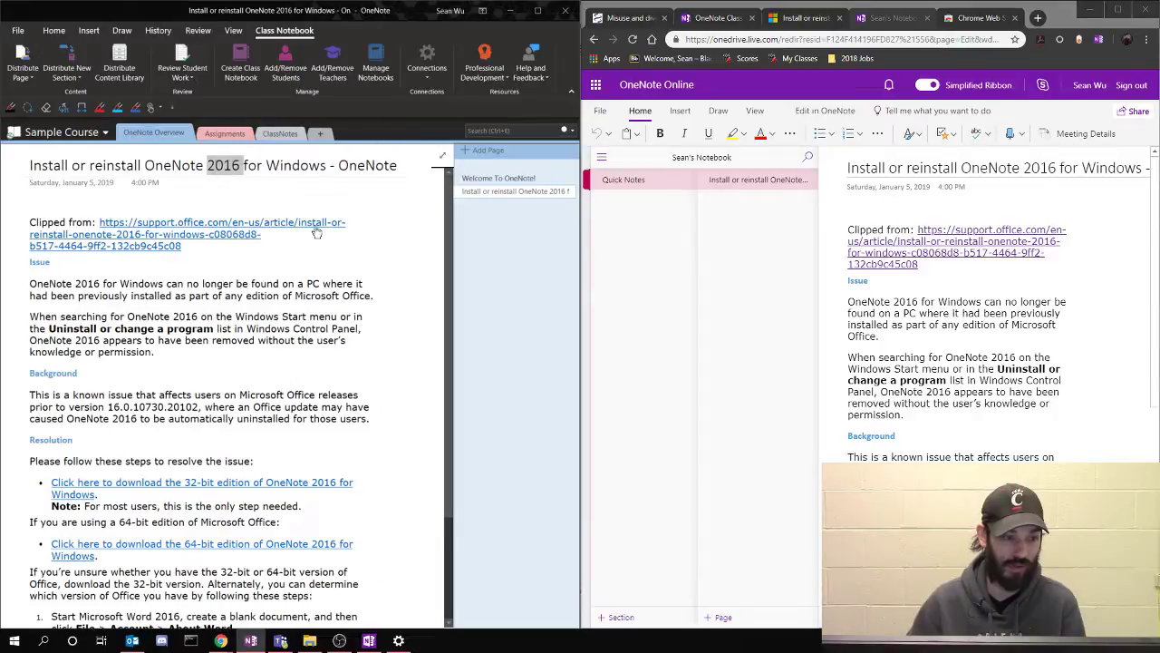
scroll(384, 244, "down", 1)
scroll(384, 244, "down", 3)
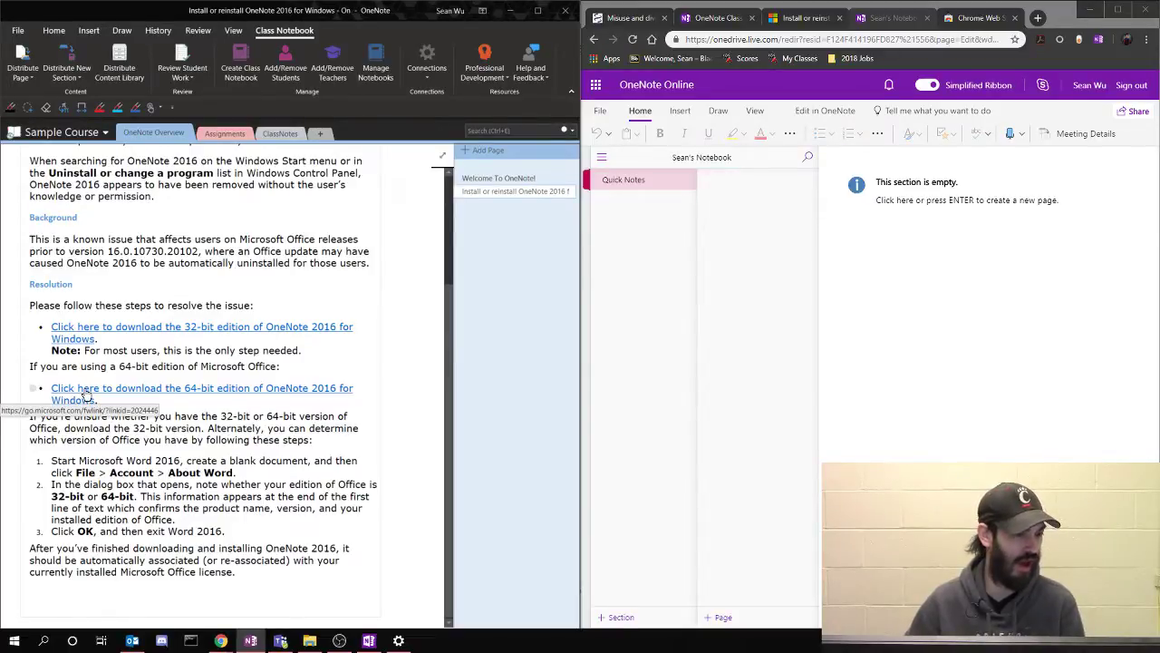
left_click(86, 396)
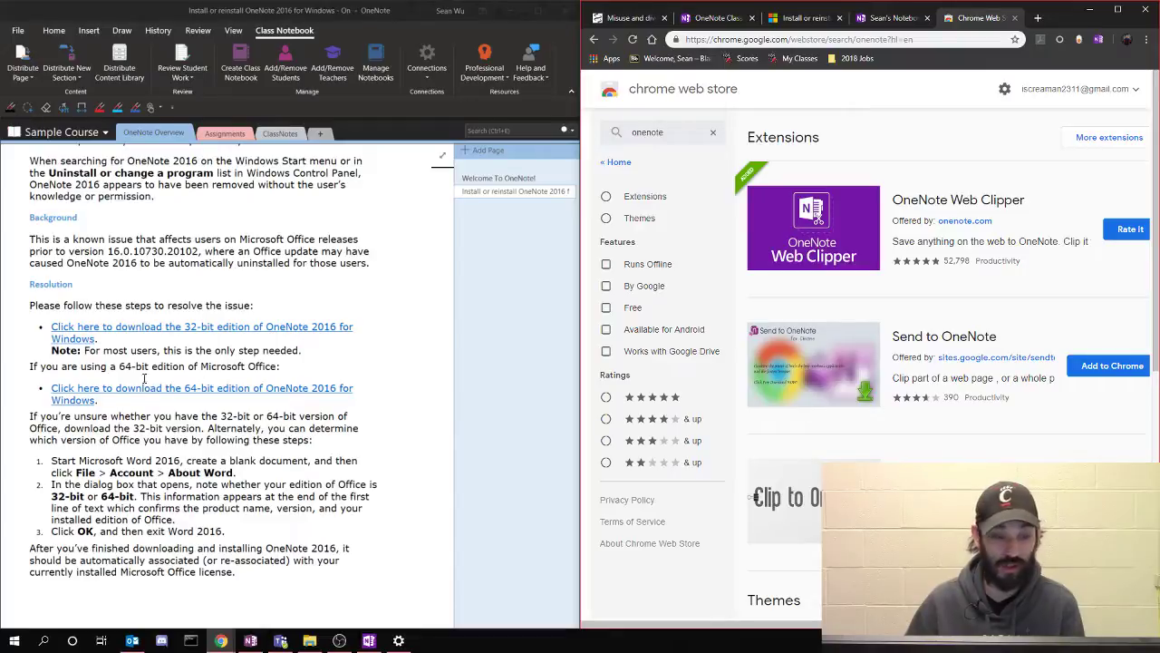
Close the Chrome Web Store and OneNote Online tabs and return to the top of the clipped installation page
left_click(1015, 18)
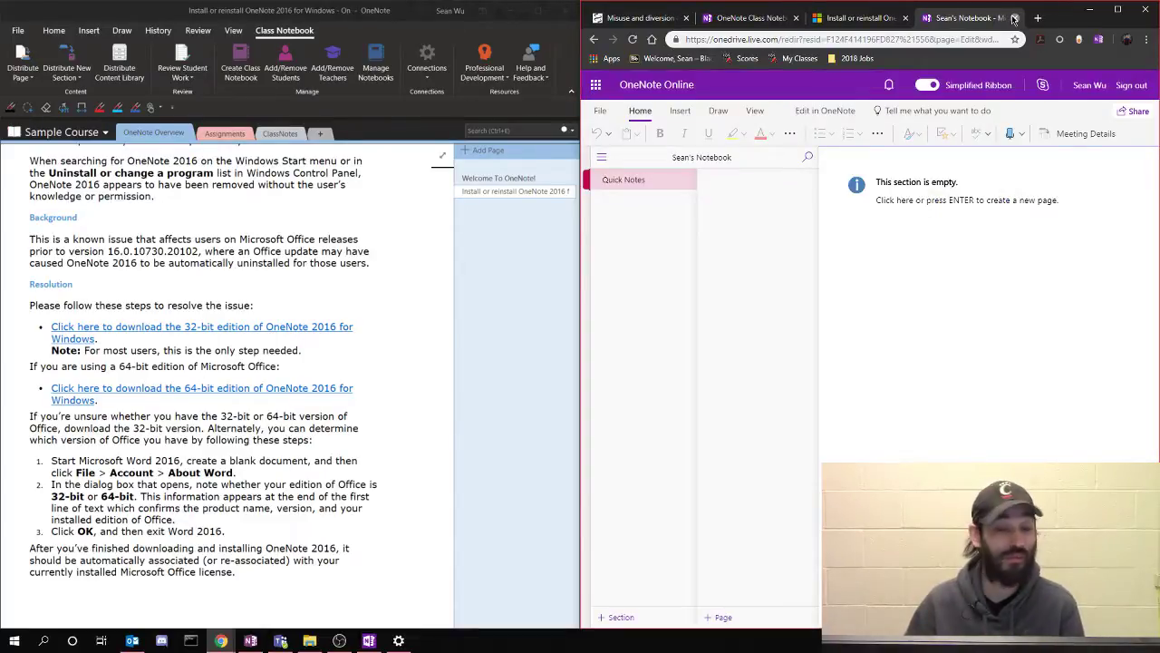
left_click(1015, 18)
left_click(487, 191)
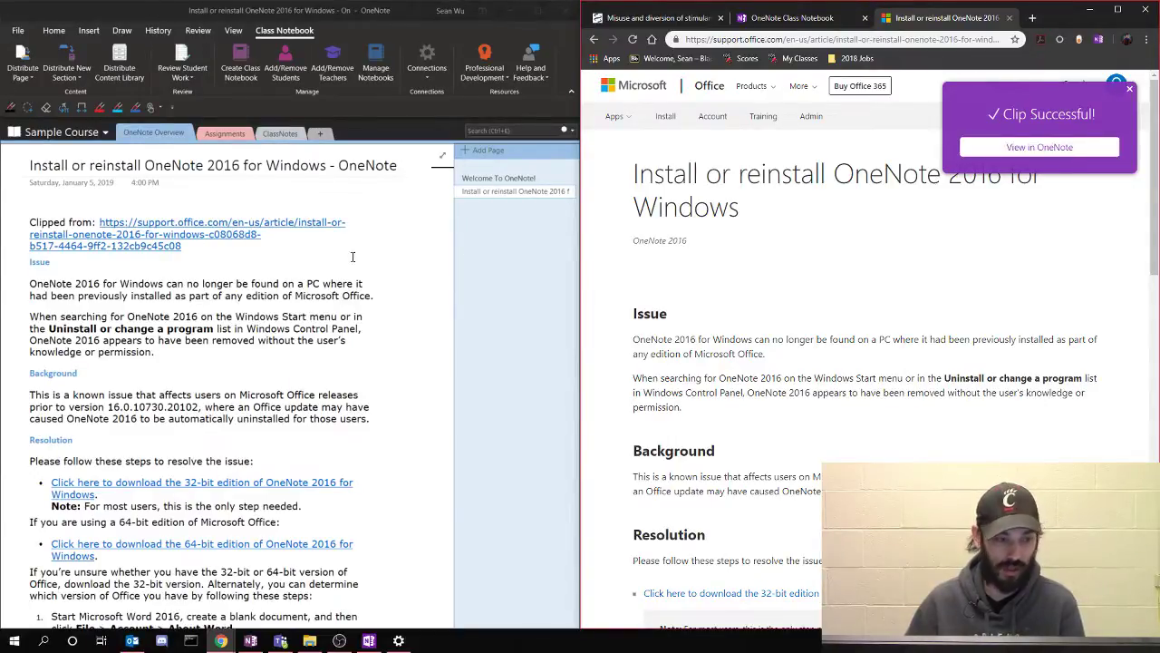
Start a web clip of the OneNote Class Notebook page and set it to capture the full page instead of the article
left_click(787, 18)
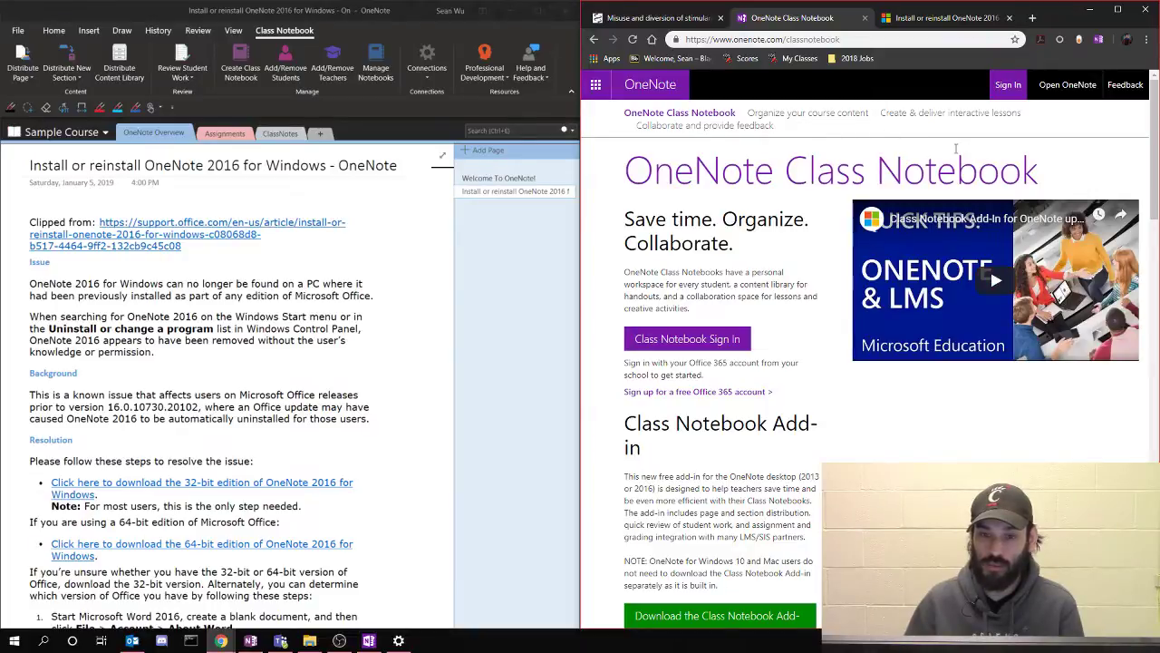
left_click(1099, 40)
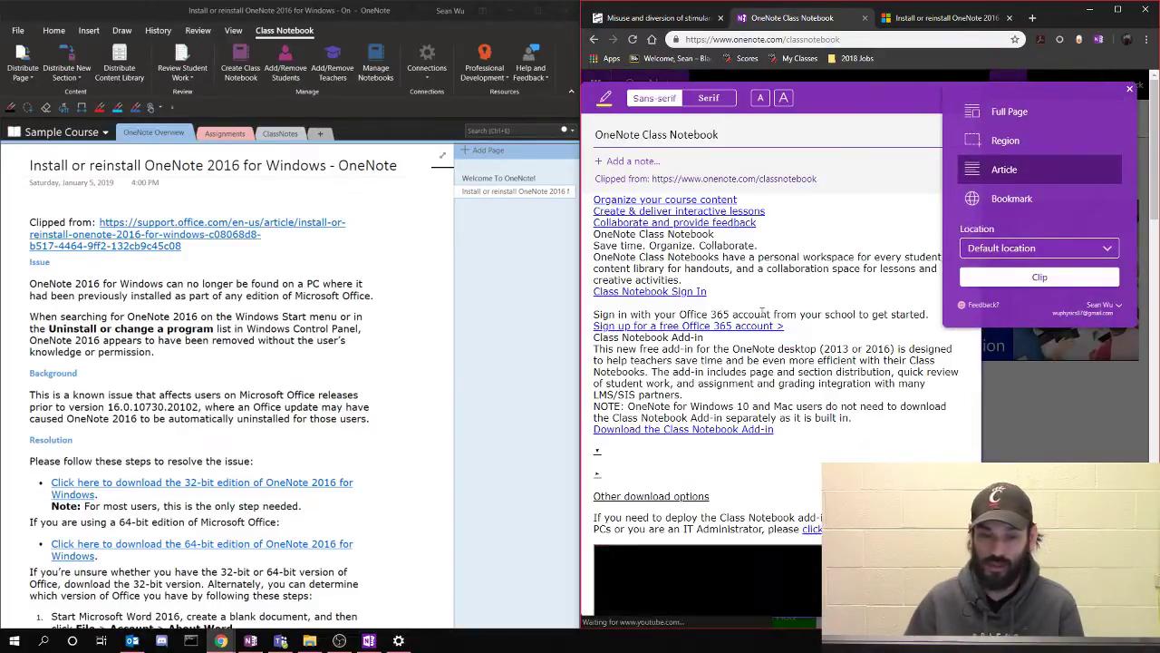
scroll(824, 340, "down", 8)
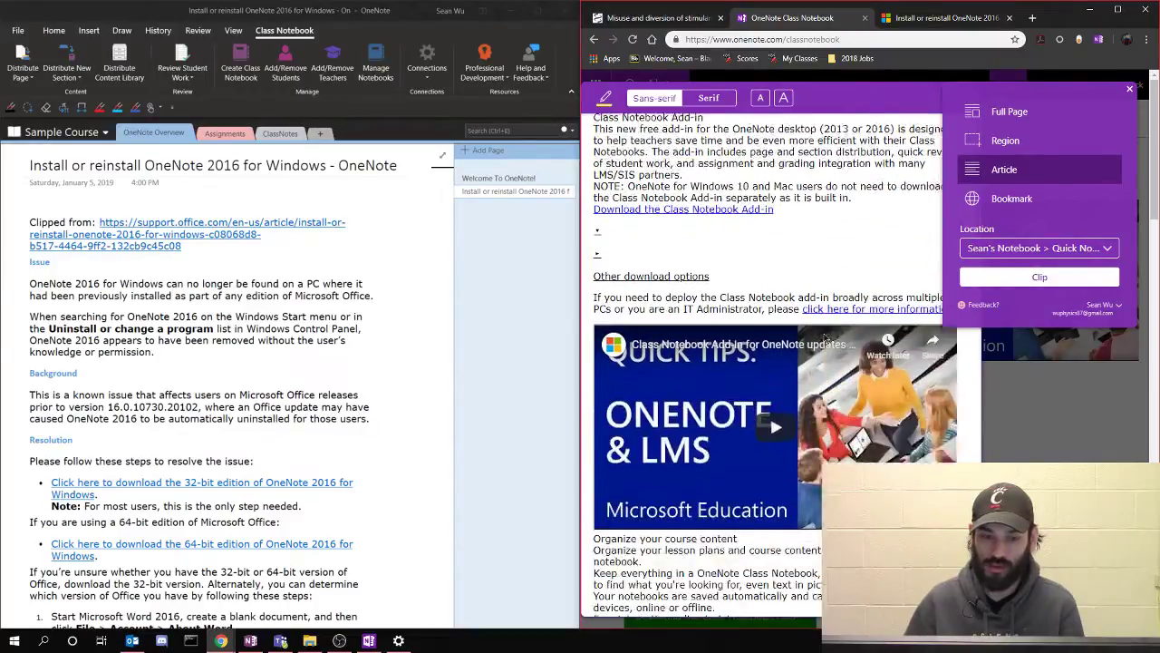
scroll(824, 340, "up", 8)
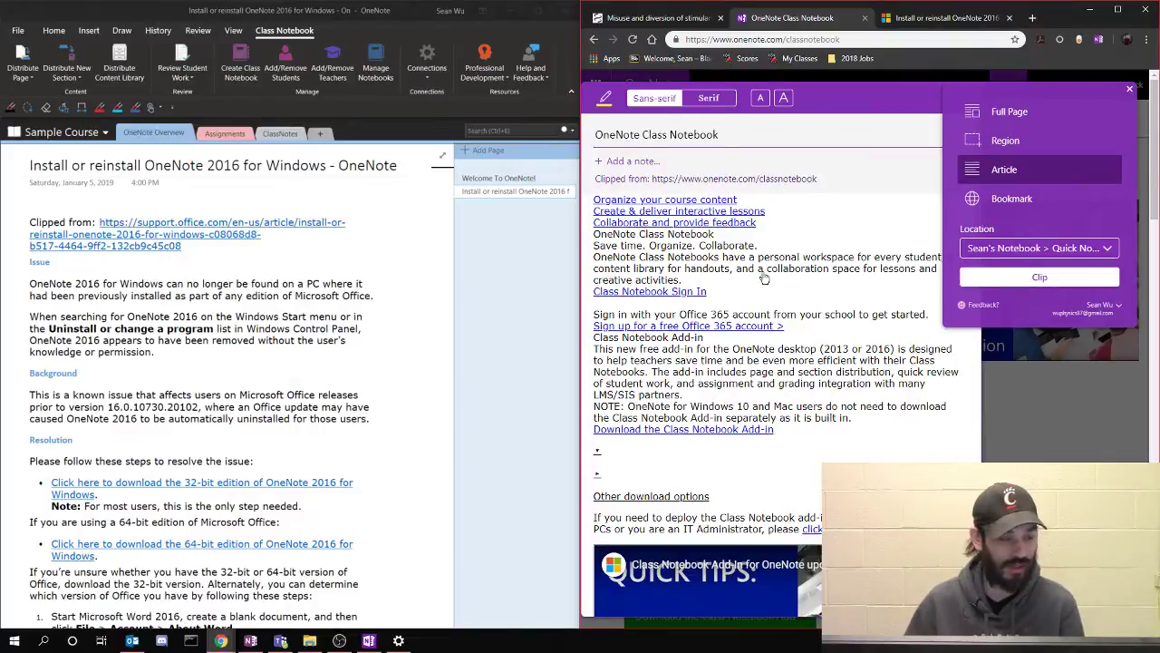
left_click(1016, 121)
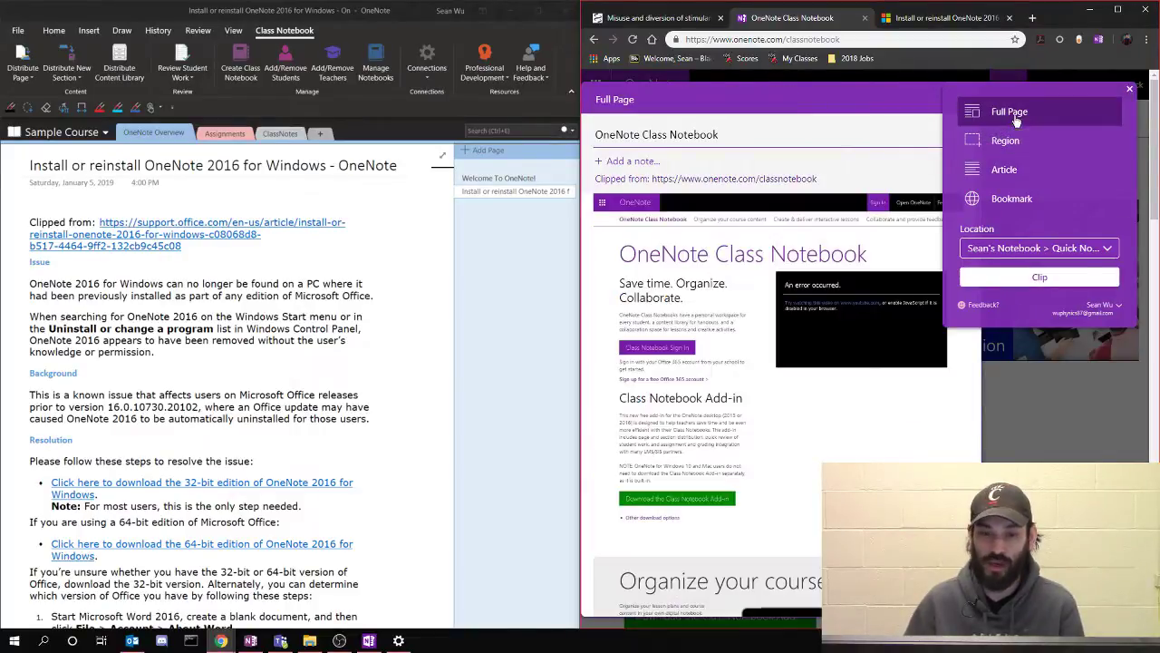
scroll(674, 345, "down", 1)
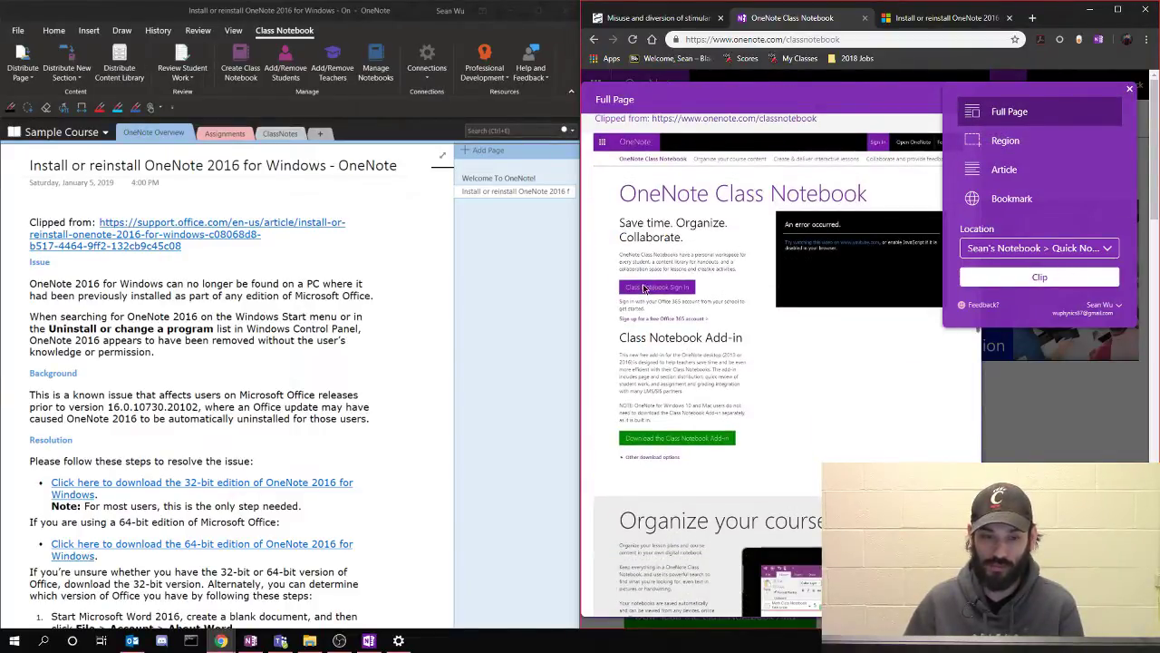
scroll(668, 319, "down", 10)
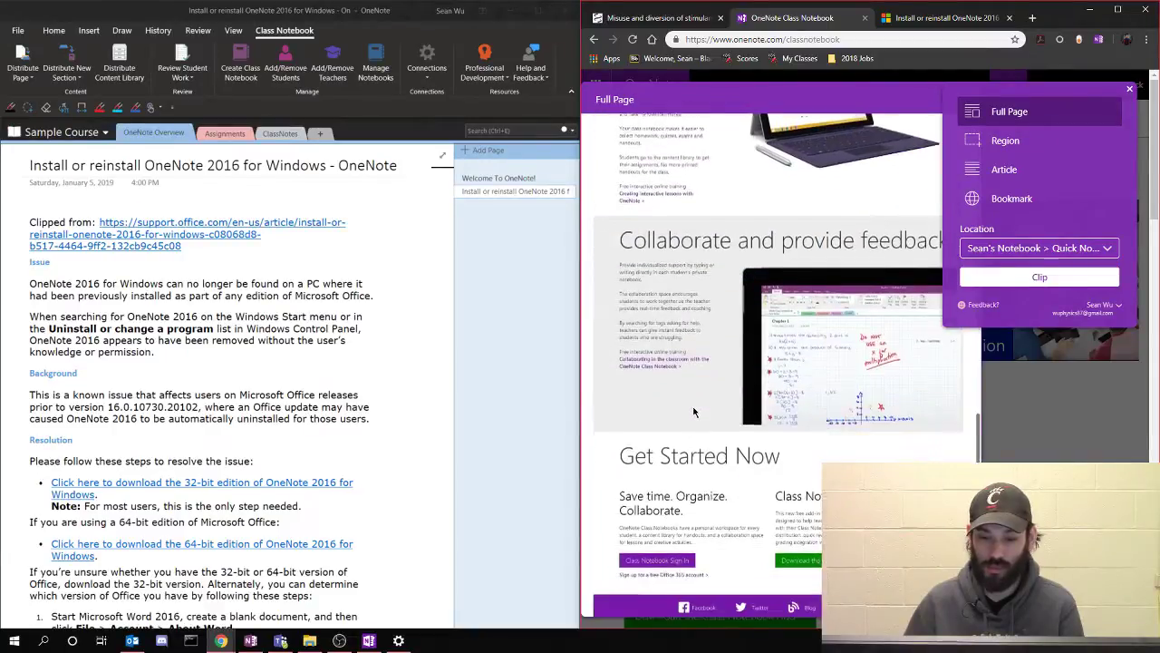
scroll(695, 413, "up", 6)
scroll(697, 412, "up", 6)
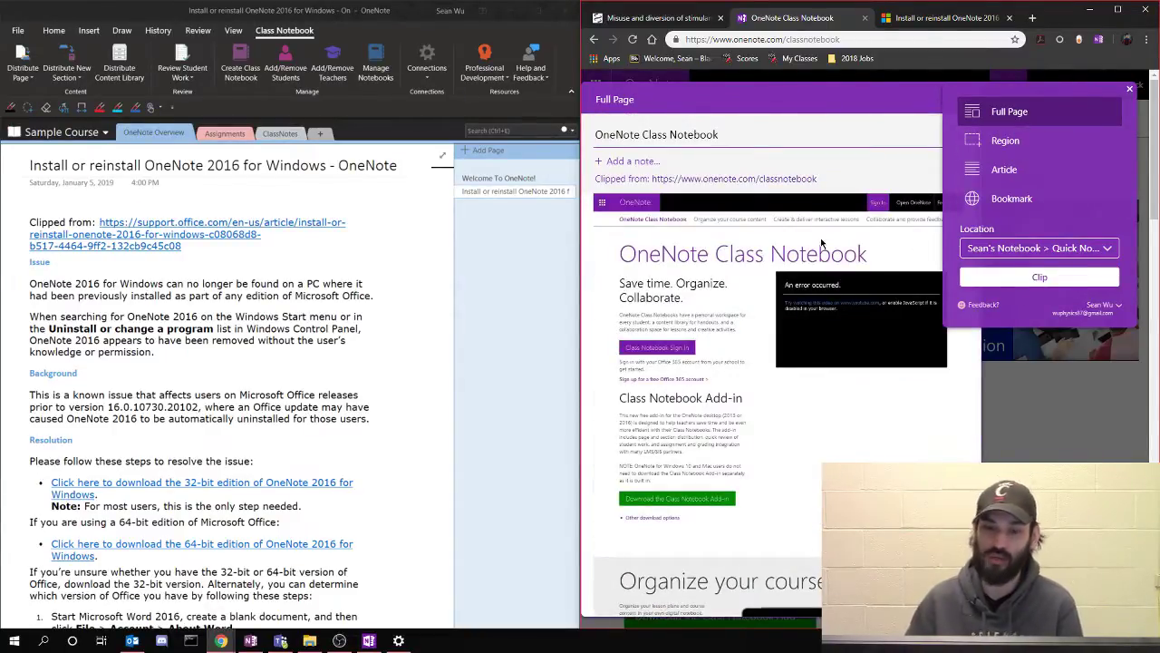
Clip the page into the OneNote Overview section of the Sample Course notebook
left_click(1102, 247)
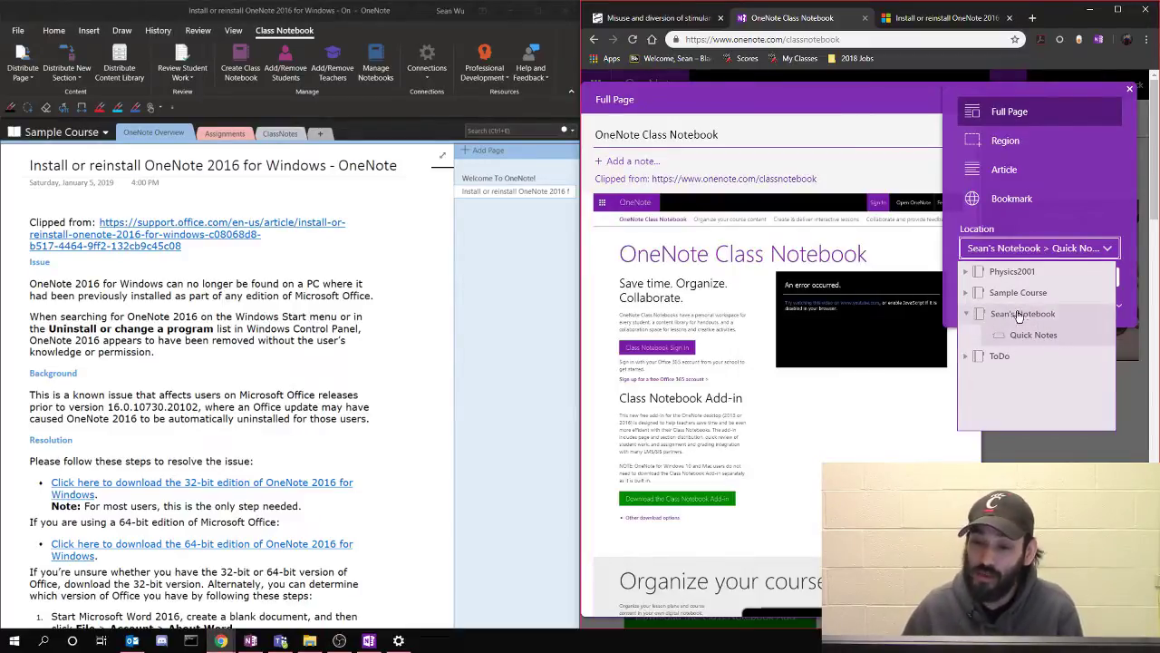
left_click(966, 293)
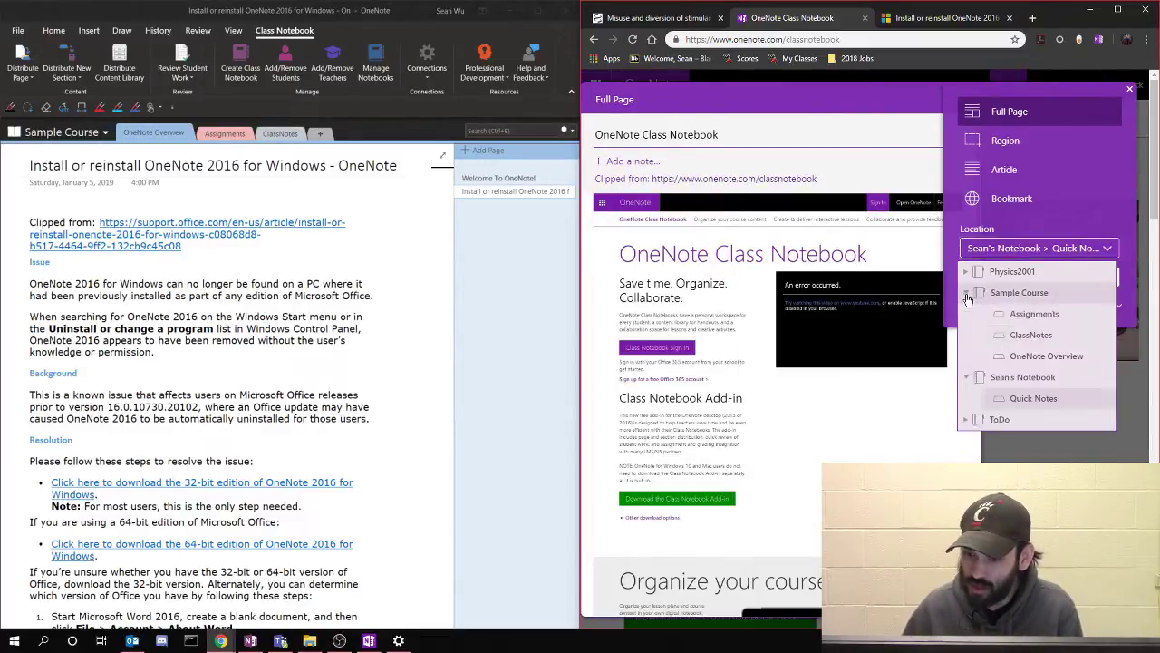
left_click(1040, 357)
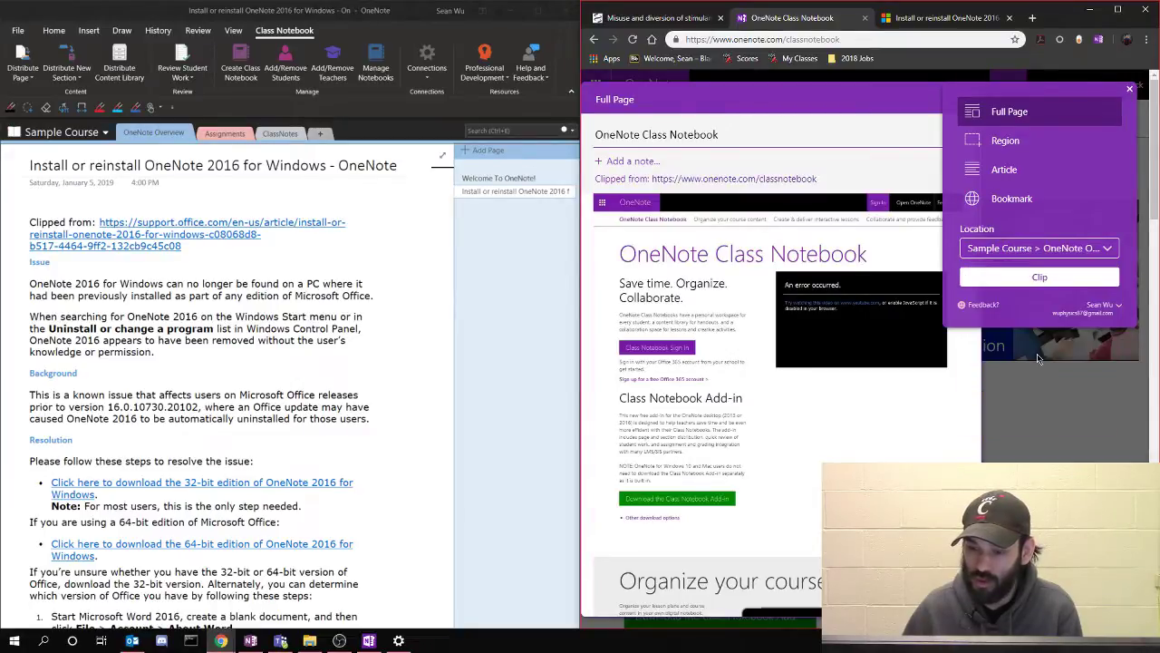
left_click(1028, 282)
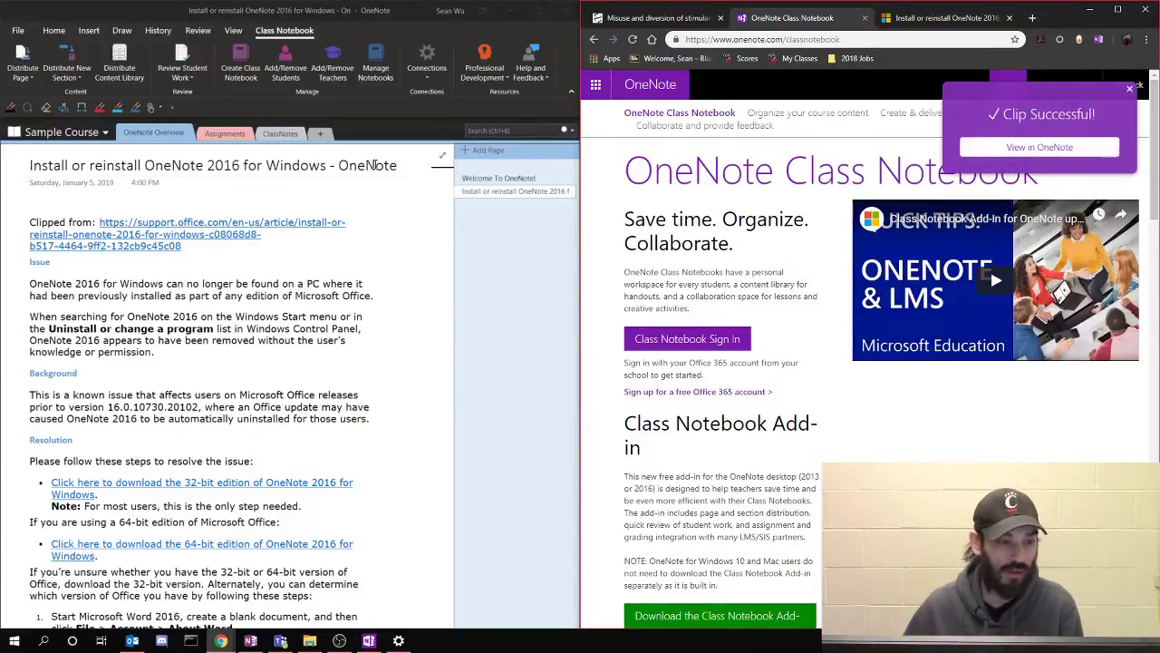
Check for the new clip in the desktop notebook and in OneNote Online, and close the online notebook
left_click(498, 191)
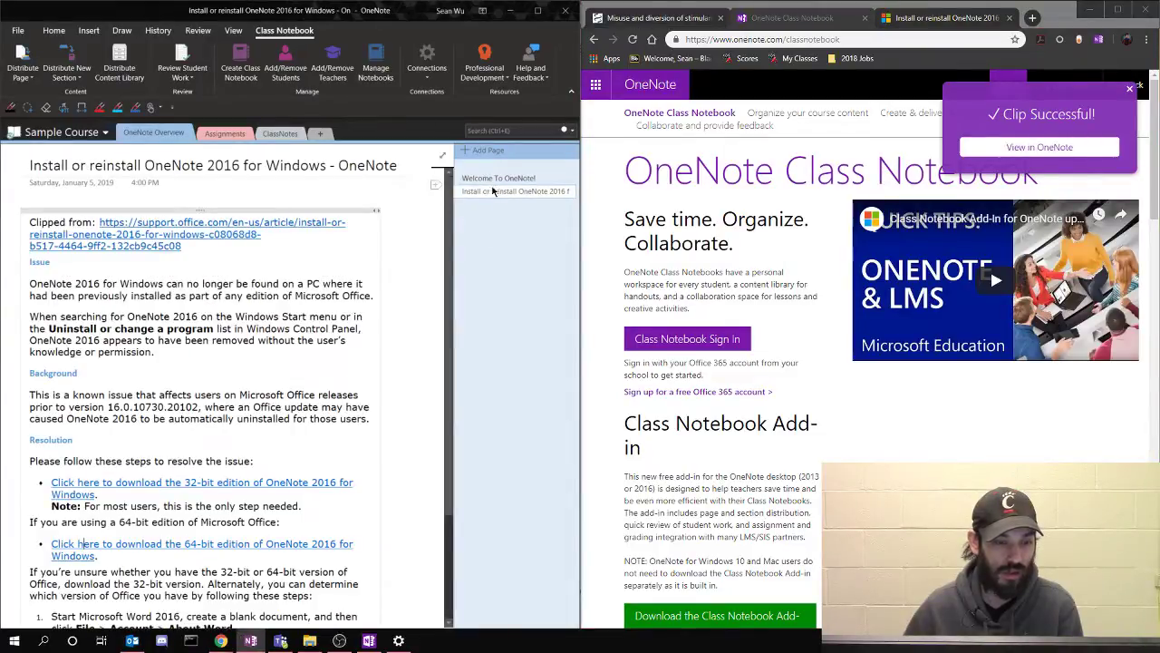
left_click(1040, 147)
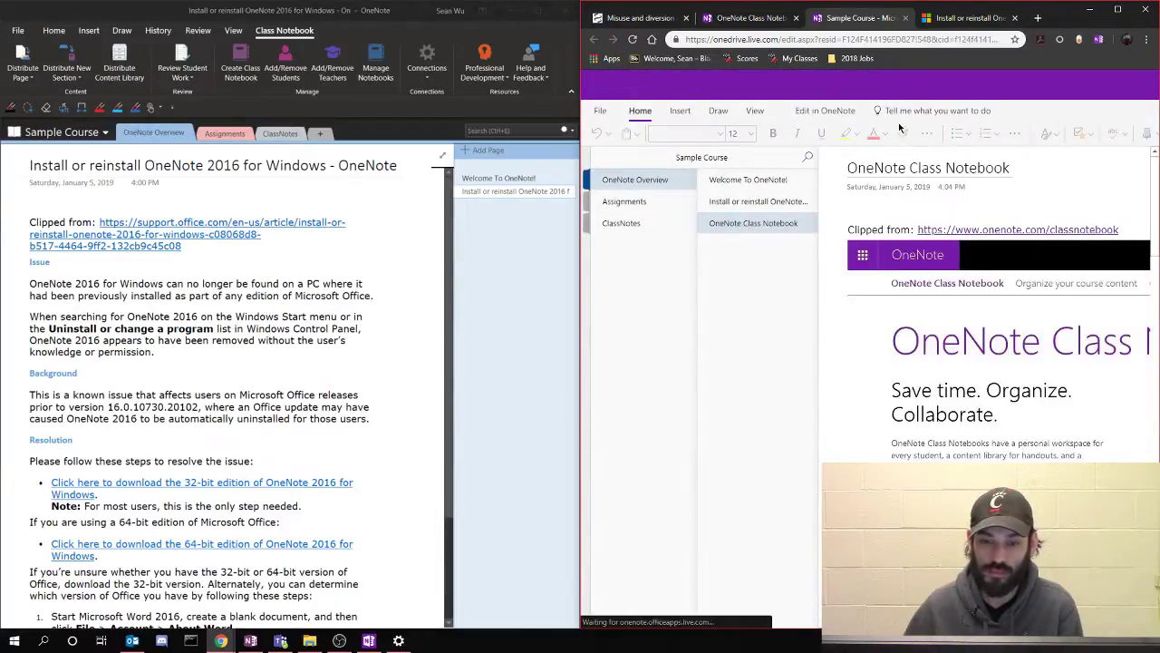
left_click(905, 18)
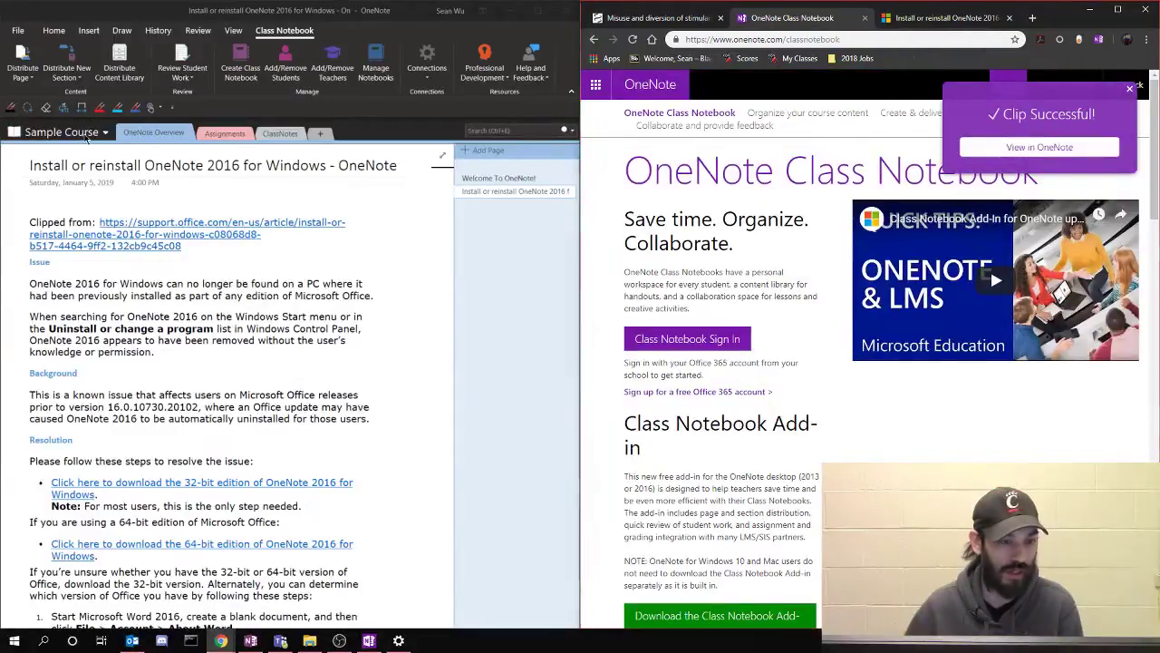
Switch the desktop notebook to ToDo and back to Sample Course
left_click(81, 134)
left_click(67, 191)
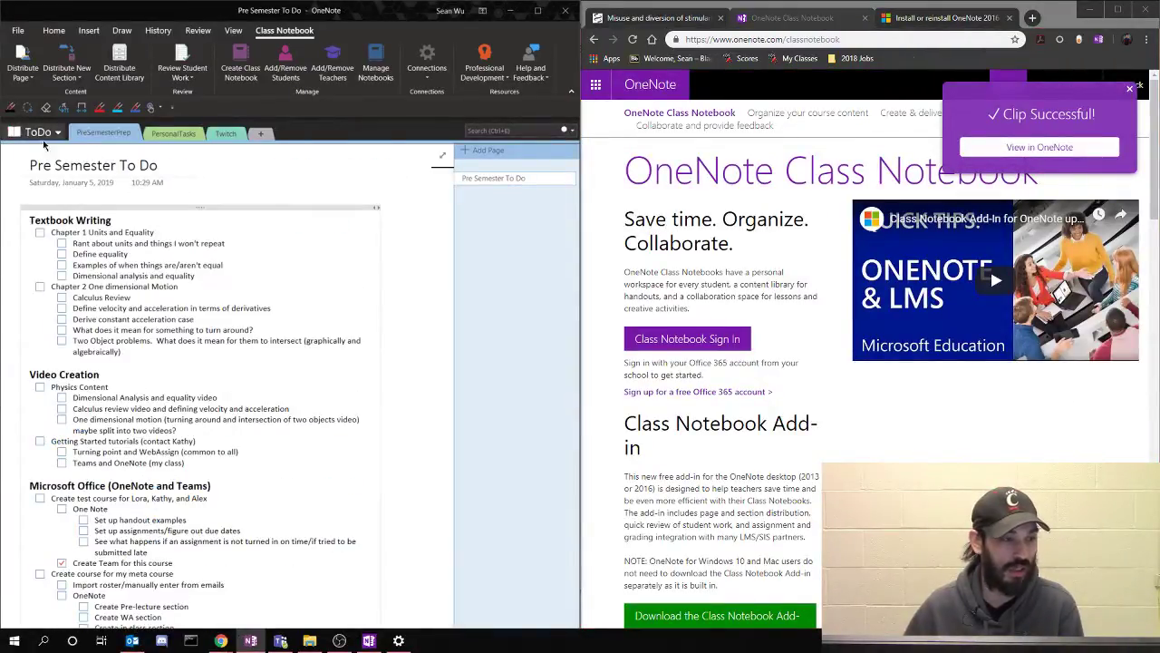
left_click(55, 133)
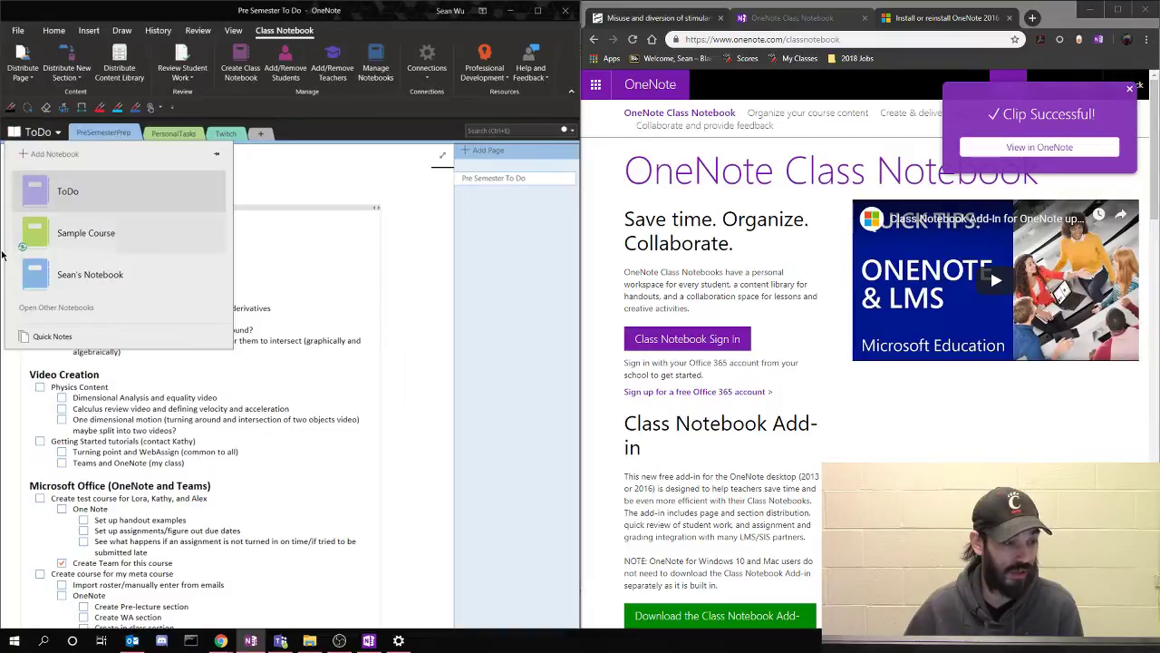
left_click(63, 237)
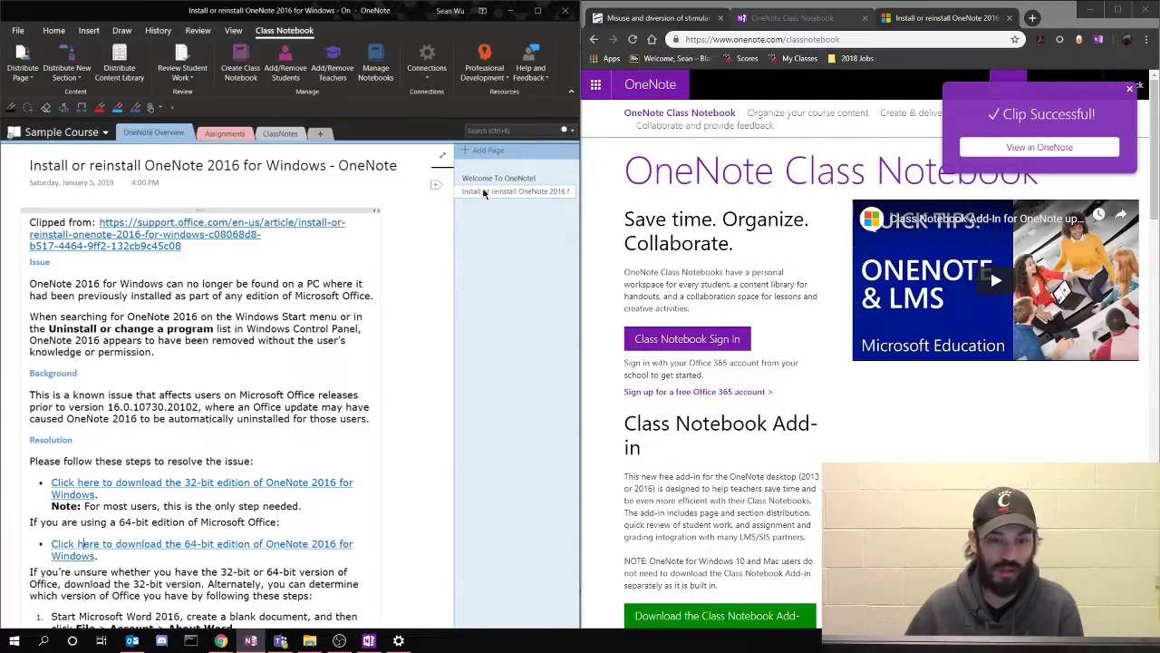
View the clipped Class Notebook page in OneNote Online and open it in the OneNote 2016 desktop app
left_click(1005, 147)
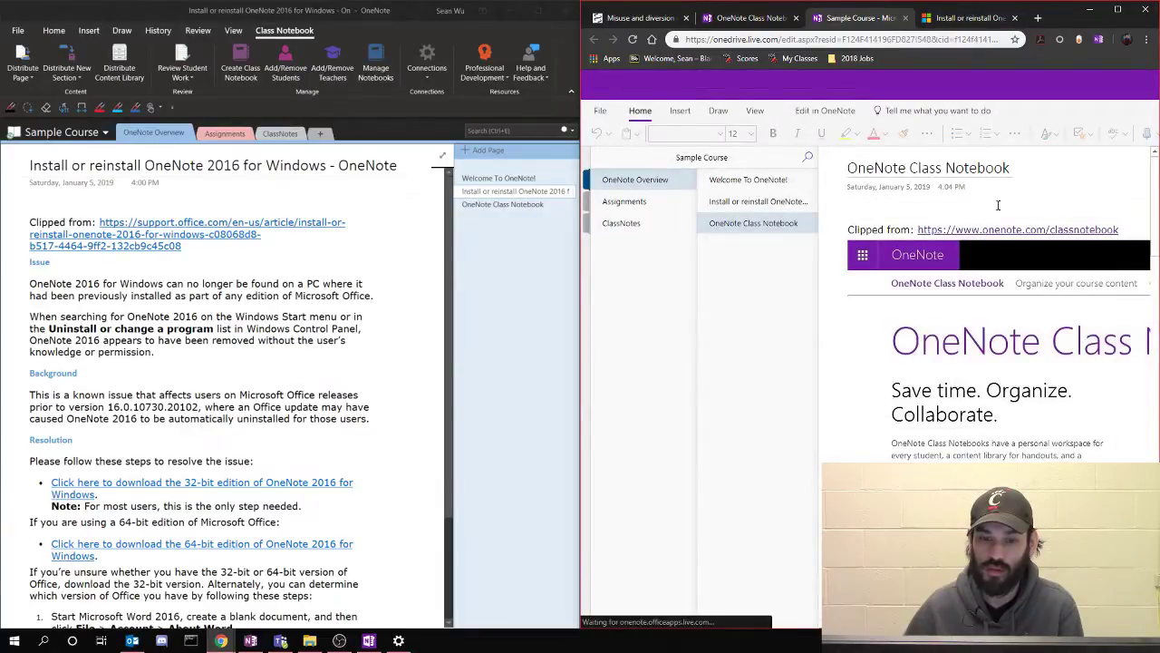
left_click(832, 112)
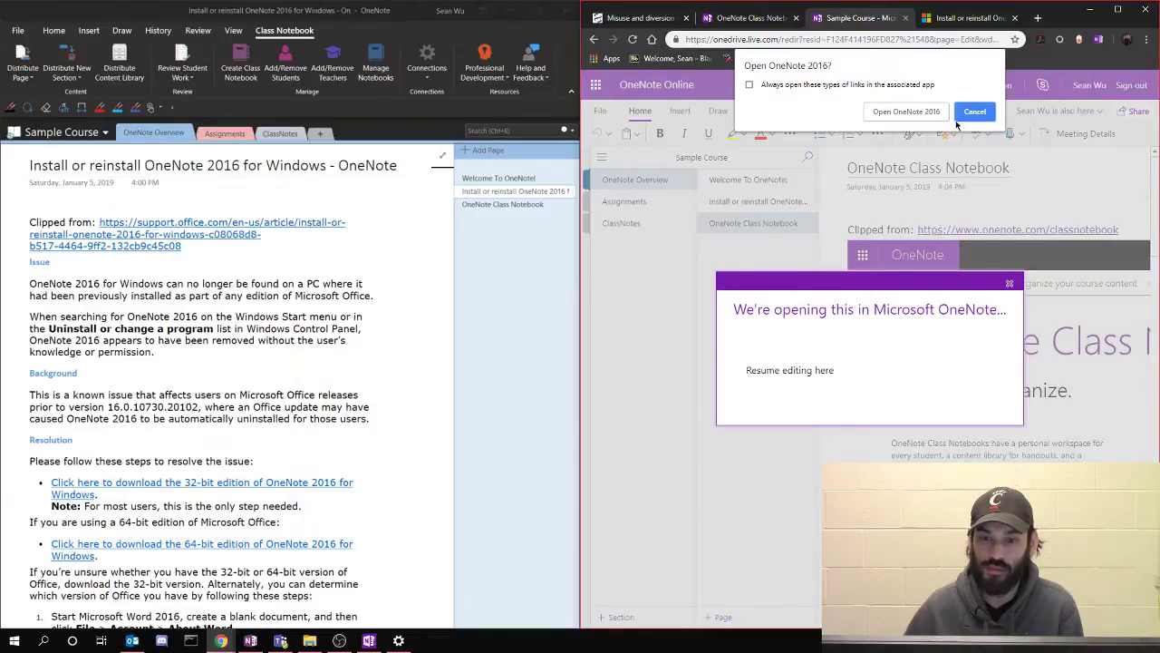
left_click(905, 112)
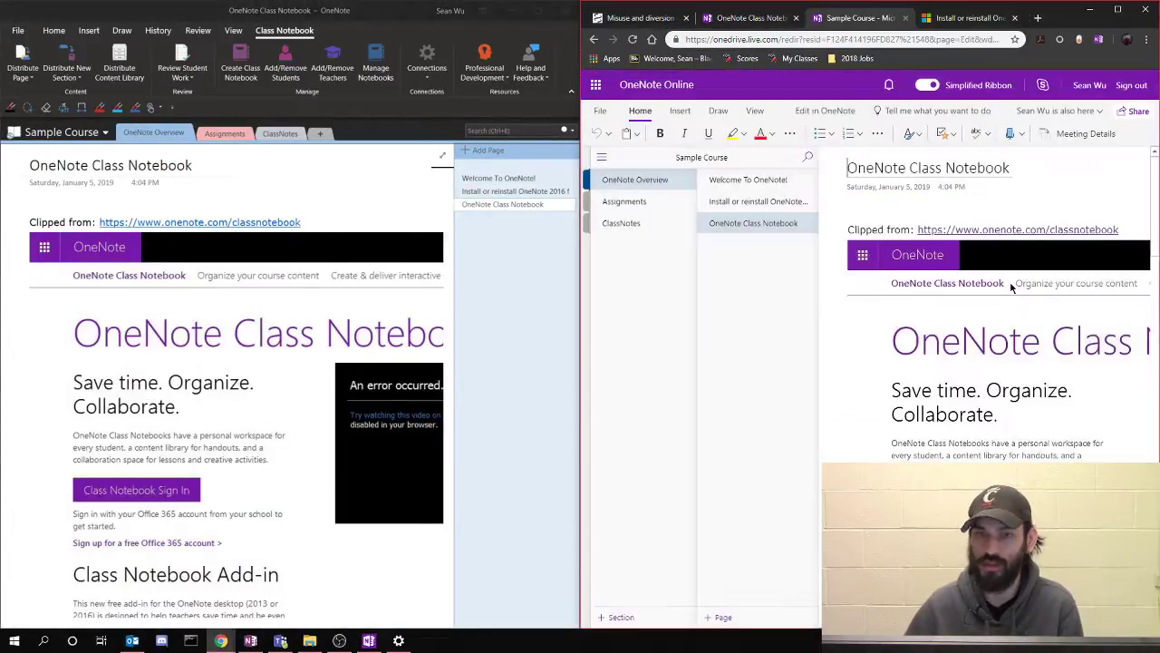
left_click(1009, 283)
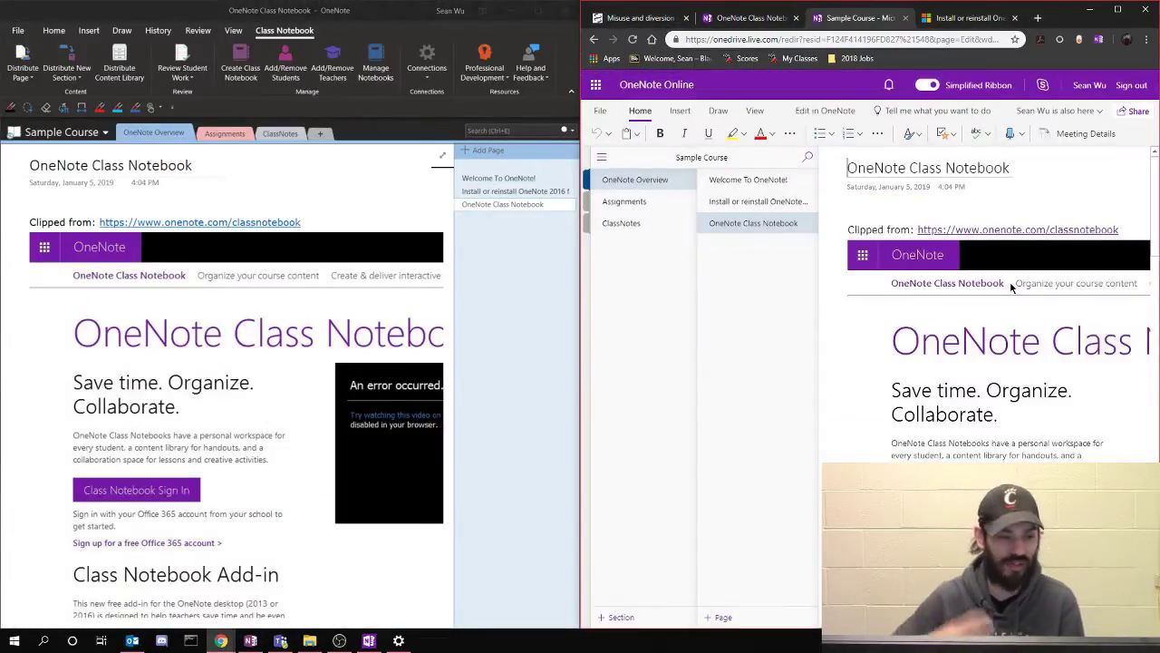
Examine the full-page clip in OneNote 2016, including its Class Notebook Add-in download section and its source link
left_click(130, 490)
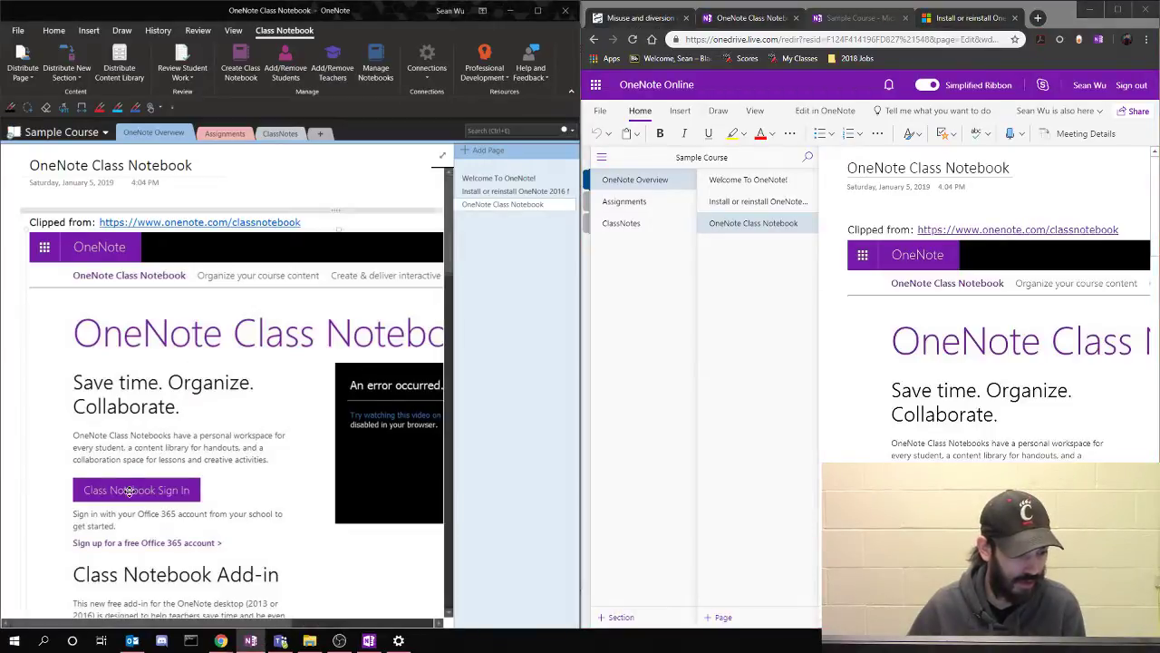
scroll(159, 482, "down", 5)
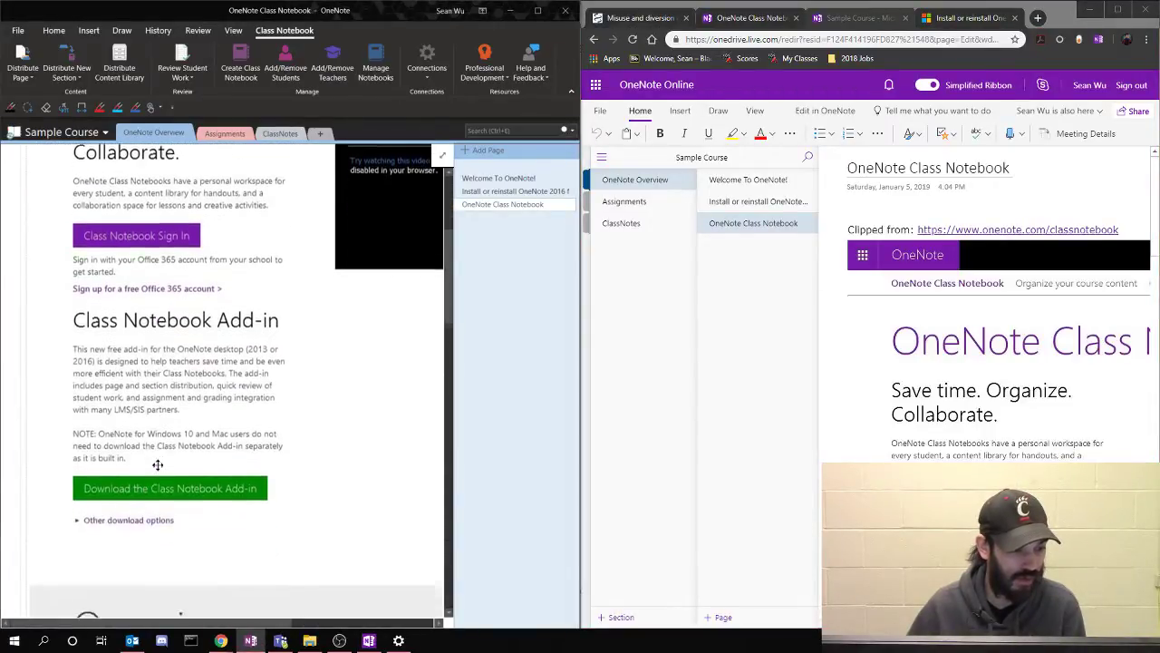
scroll(155, 465, "down", 10)
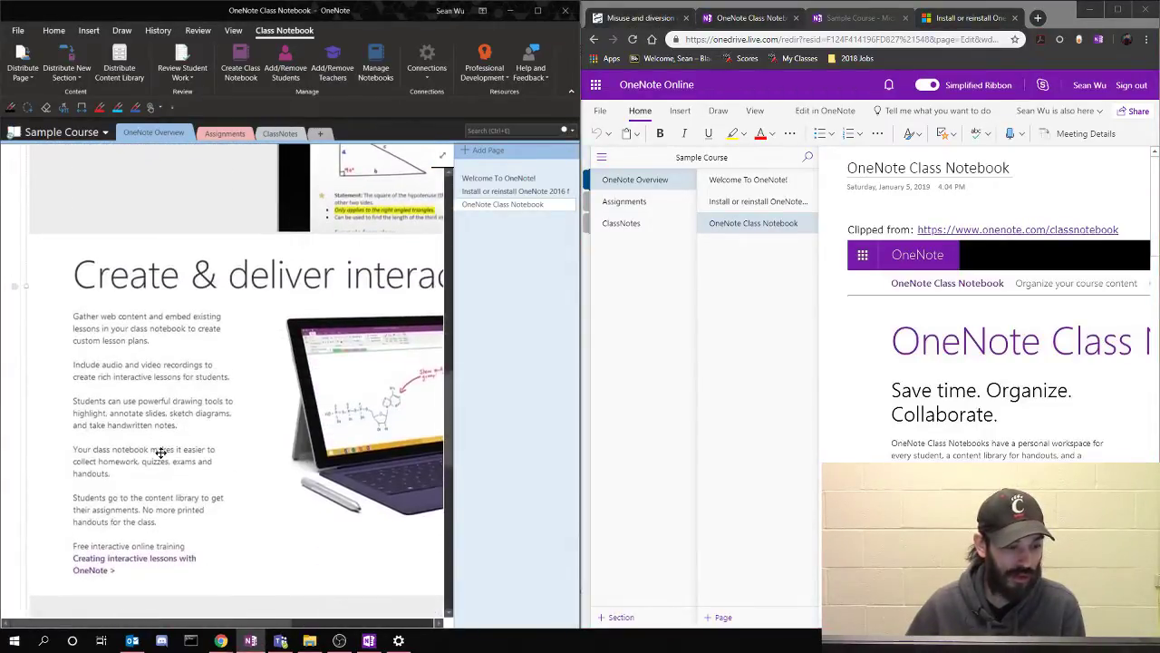
scroll(157, 449, "up", 10)
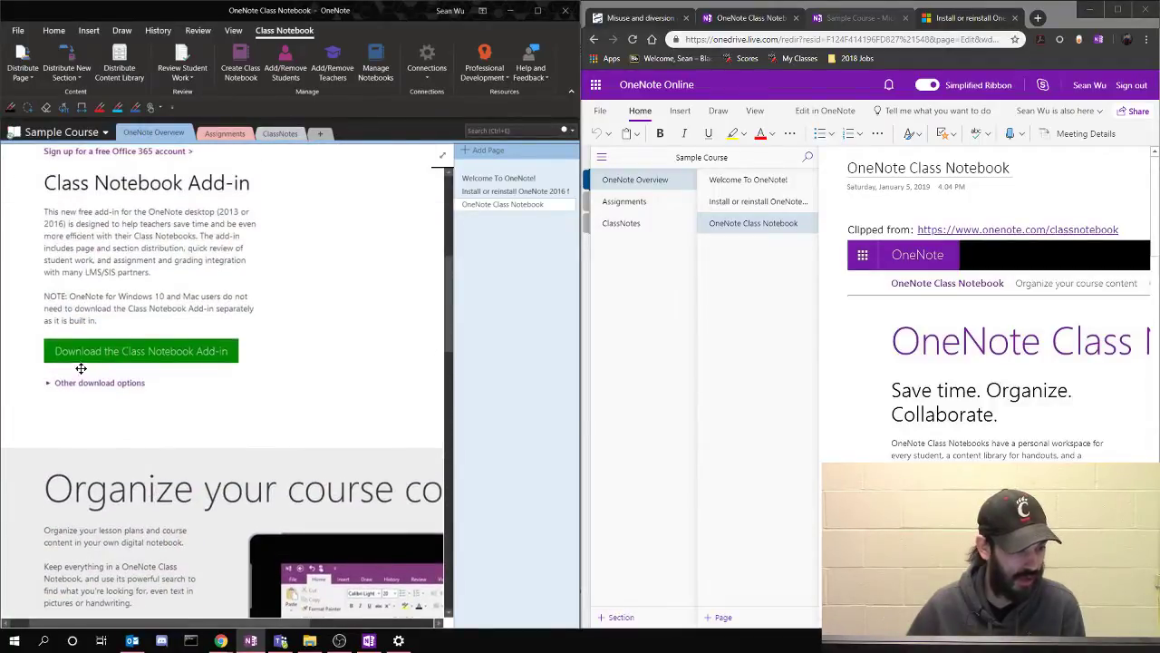
scroll(83, 383, "up", 6)
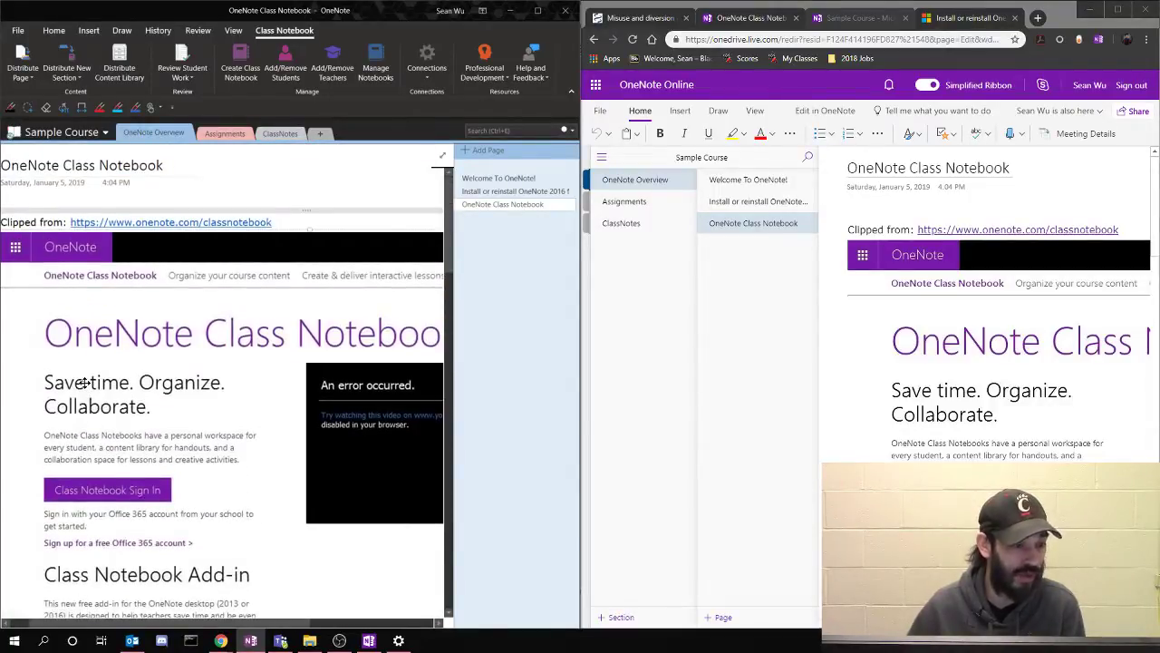
scroll(118, 386, "right", 2)
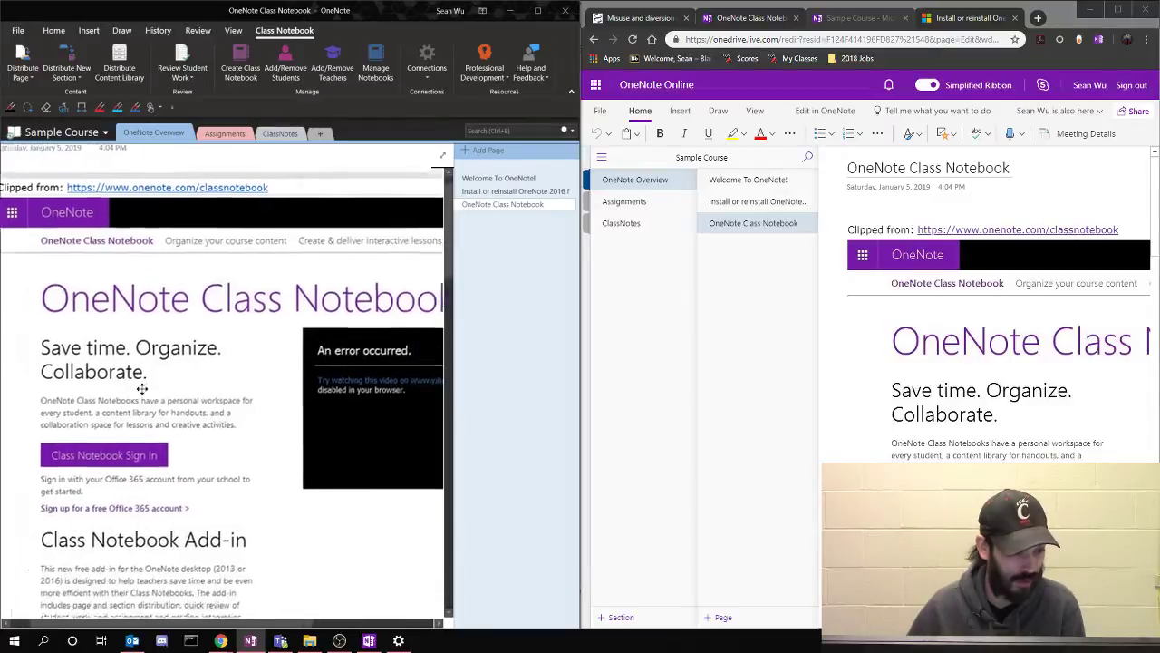
scroll(141, 388, "left", 3)
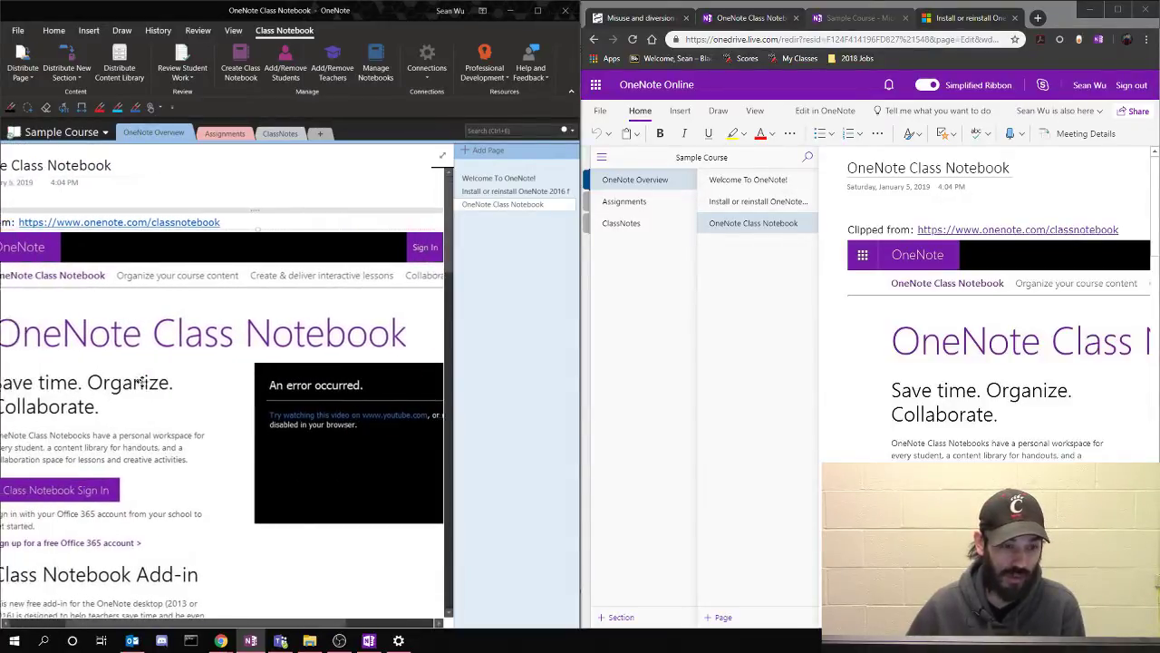
scroll(131, 379, "down", 3)
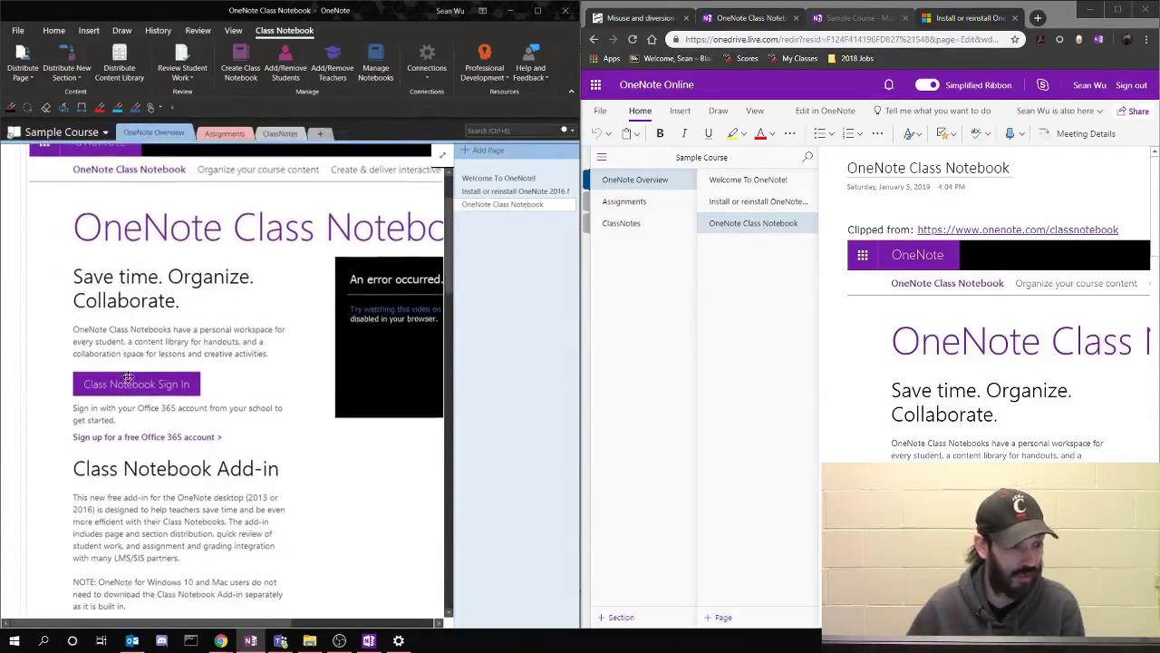
scroll(96, 362, "right", 1)
scroll(100, 363, "down", 5)
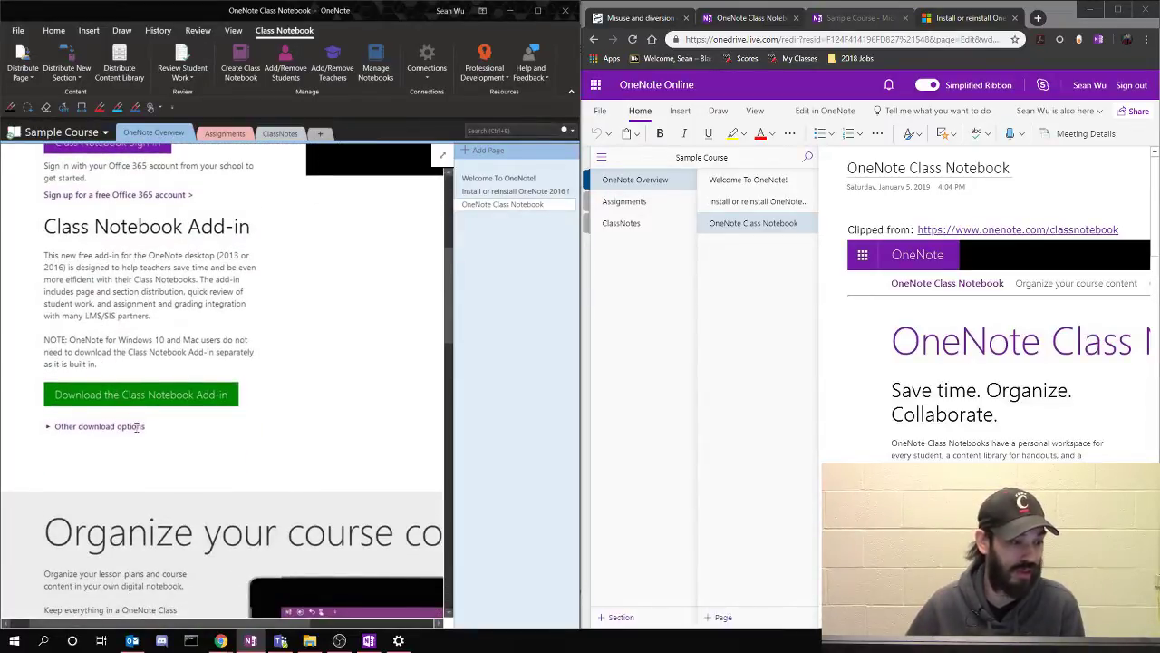
scroll(110, 458, "down", 8)
scroll(110, 445, "up", 16)
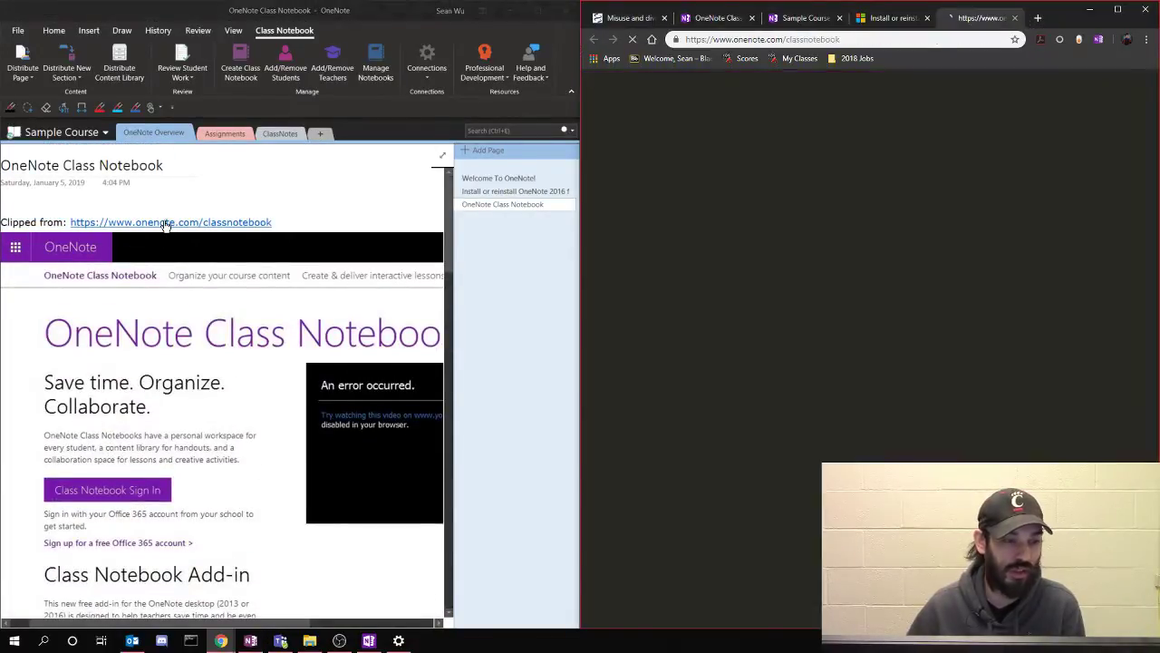
Test the clip's source link, closing the web page it opens, and return to the OneNote 2016 installation page in the notebook
left_click(166, 223)
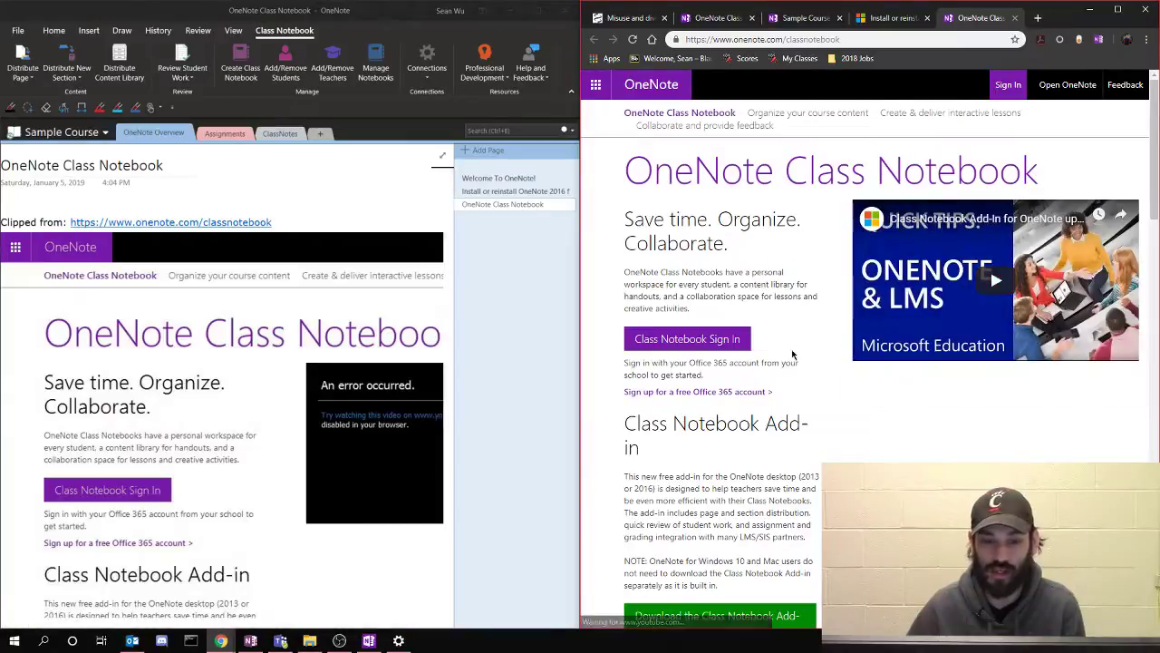
left_click(1016, 18)
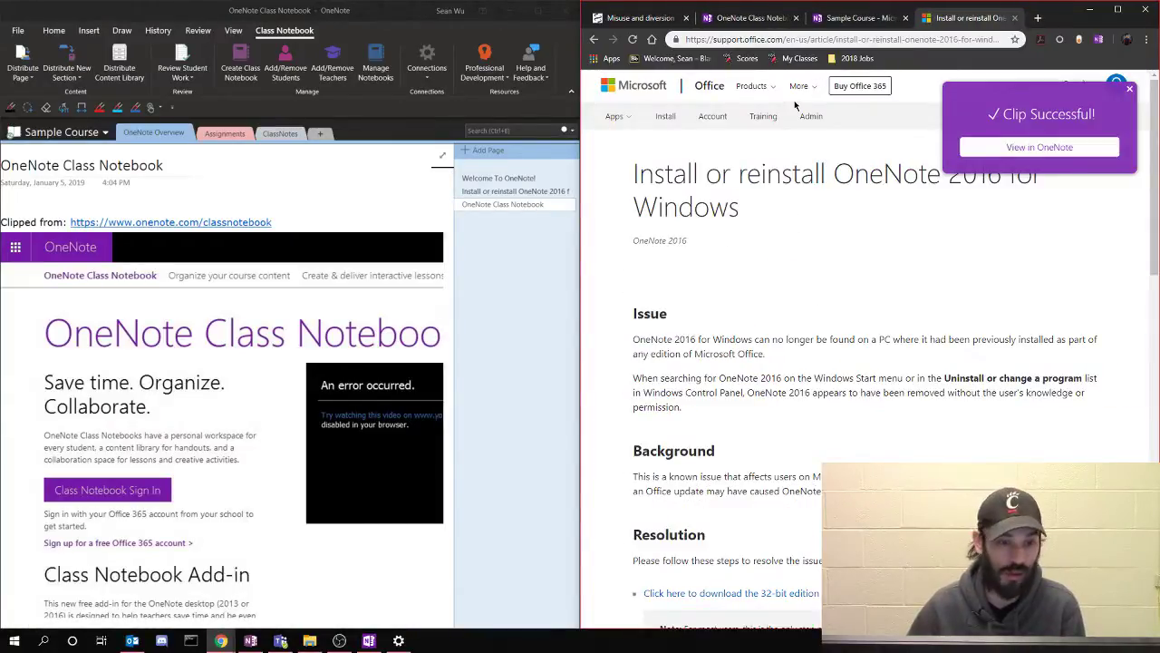
left_click(493, 193)
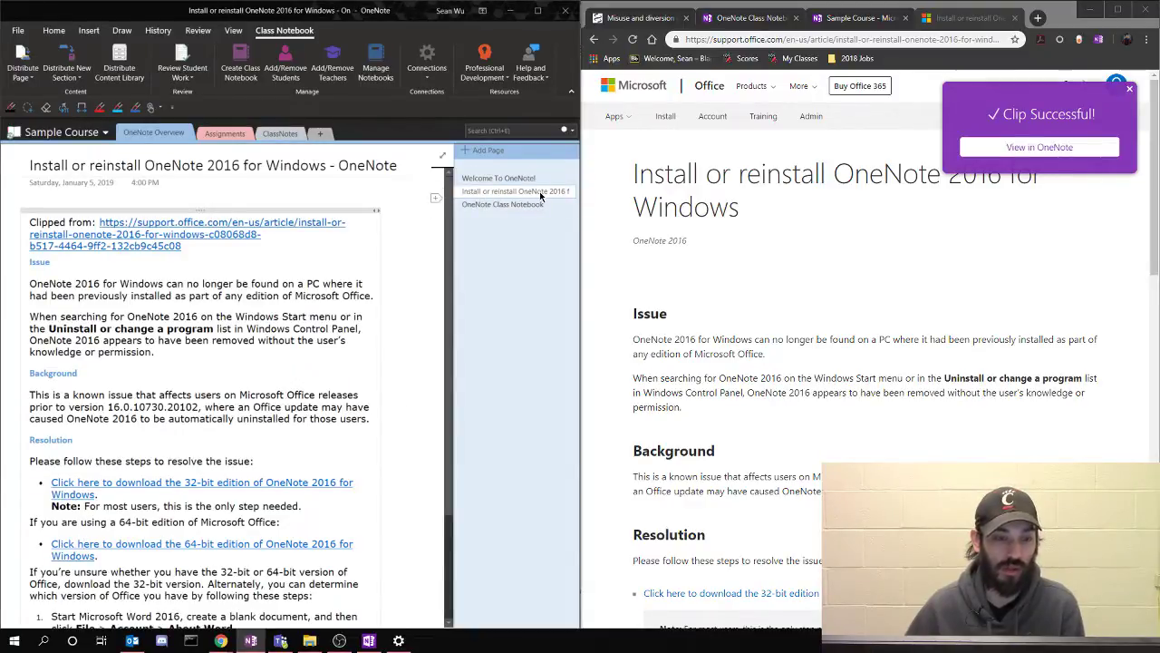
Close the OneNote 2016 support page and the OneNote Online tab in the browser, and show the notebook's OneNote Class Notebook page
left_click(492, 203)
left_click(498, 193)
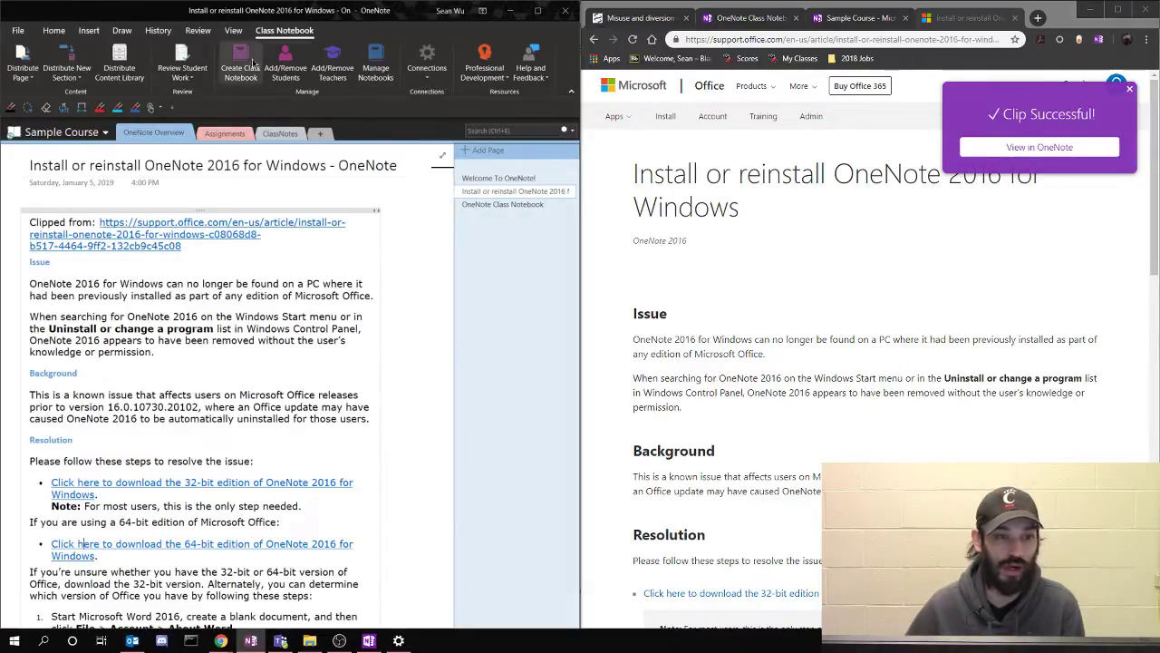
left_click(968, 19)
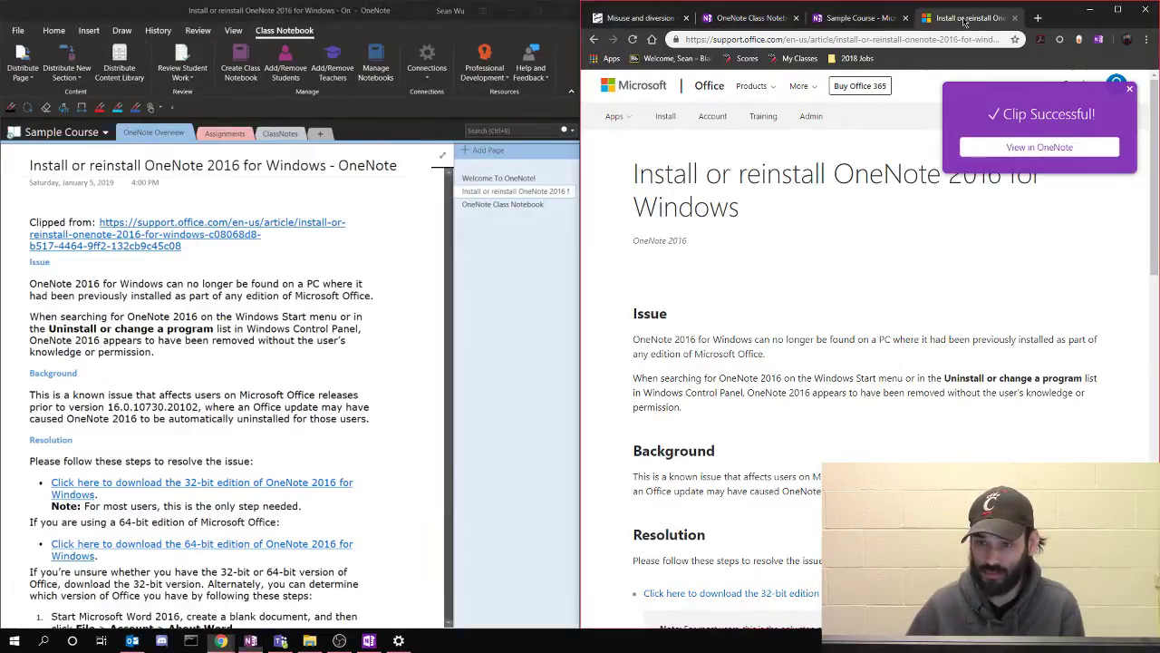
left_click(1016, 20)
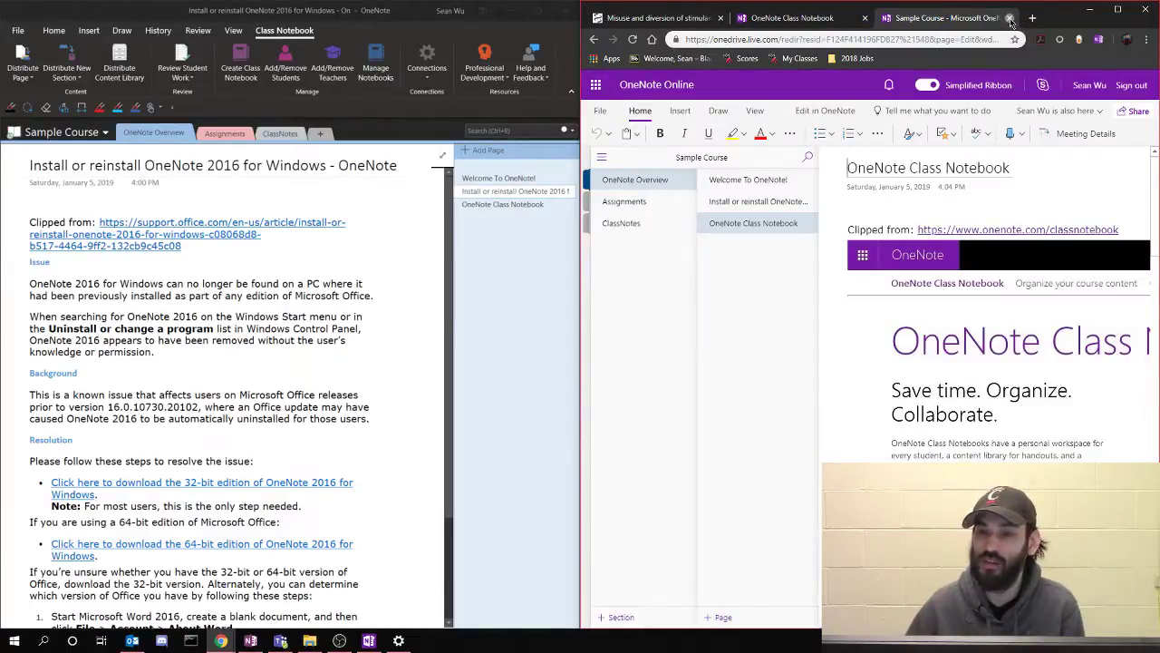
left_click(1011, 18)
left_click(492, 205)
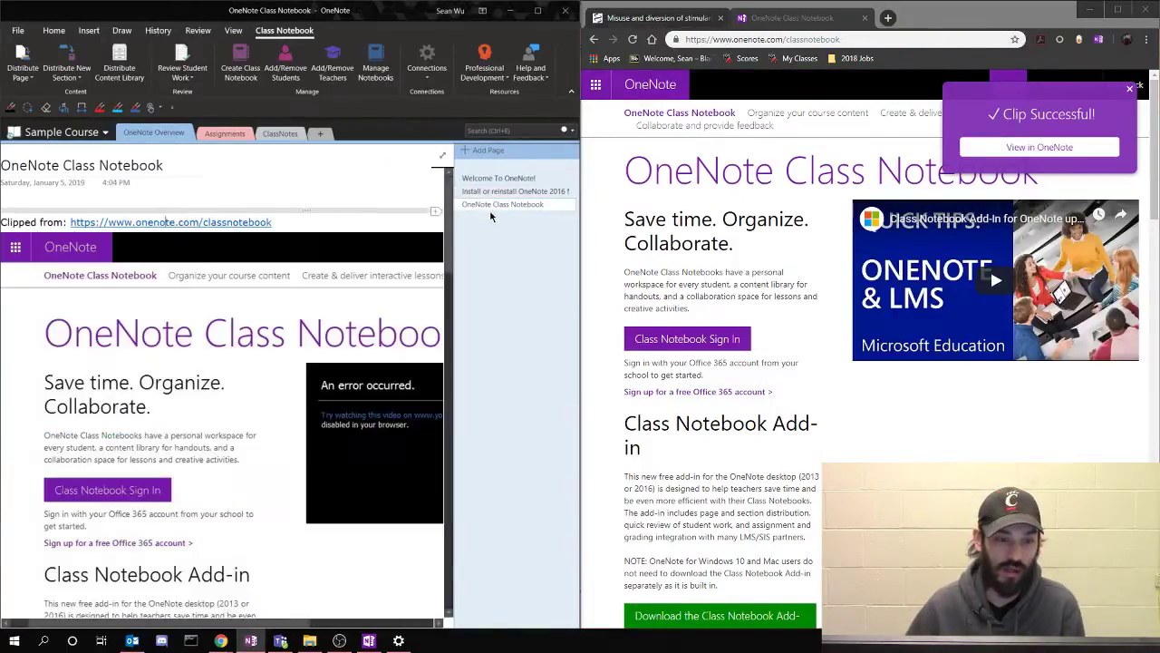
Search the web for "classnotebook youtube onenote" in a new browser tab and open the video "Teachers - Get Started with OneNote Class Notebook Creator"
left_click(889, 24)
left_click(889, 19)
type("cl")
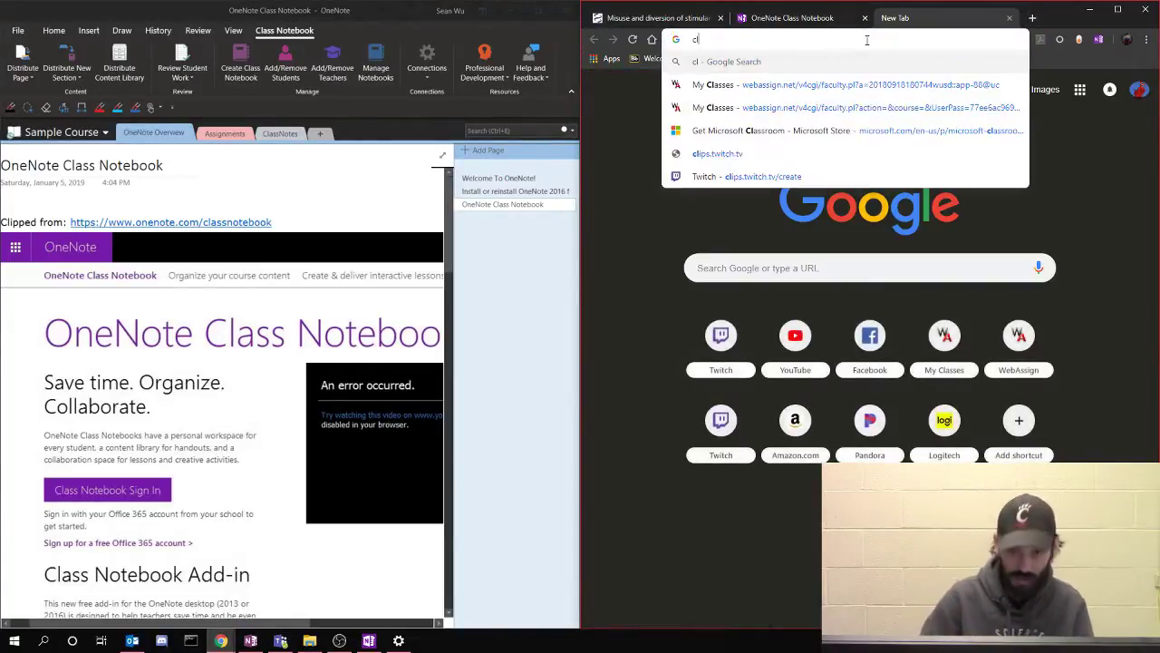
type("assnotebo")
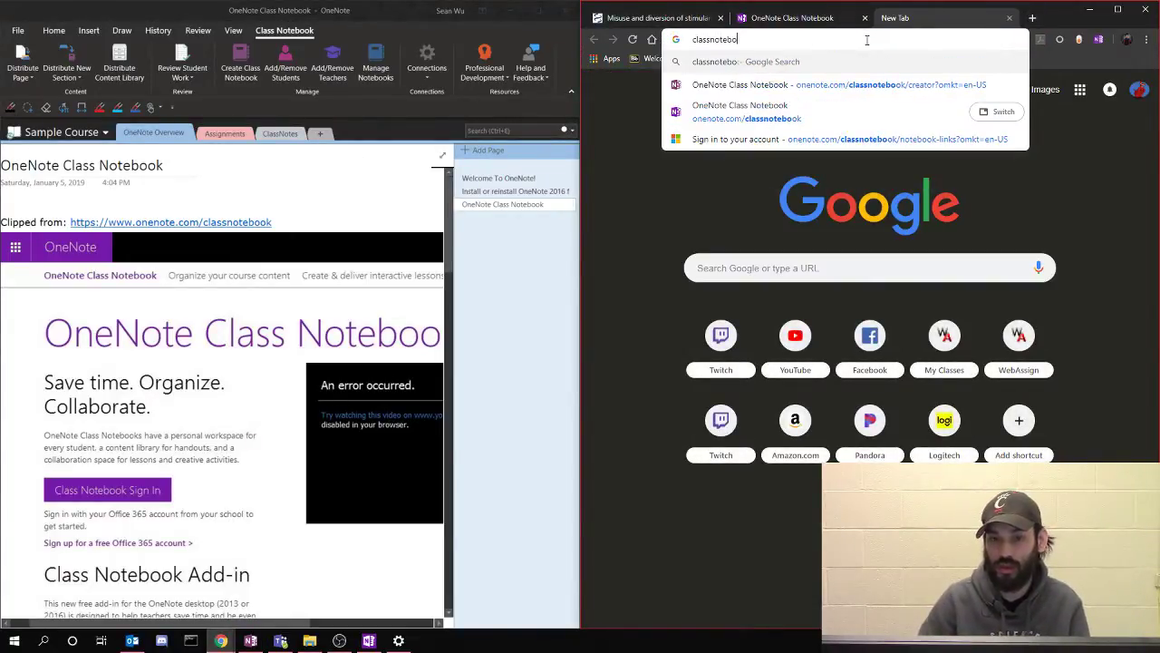
type("ok youtube")
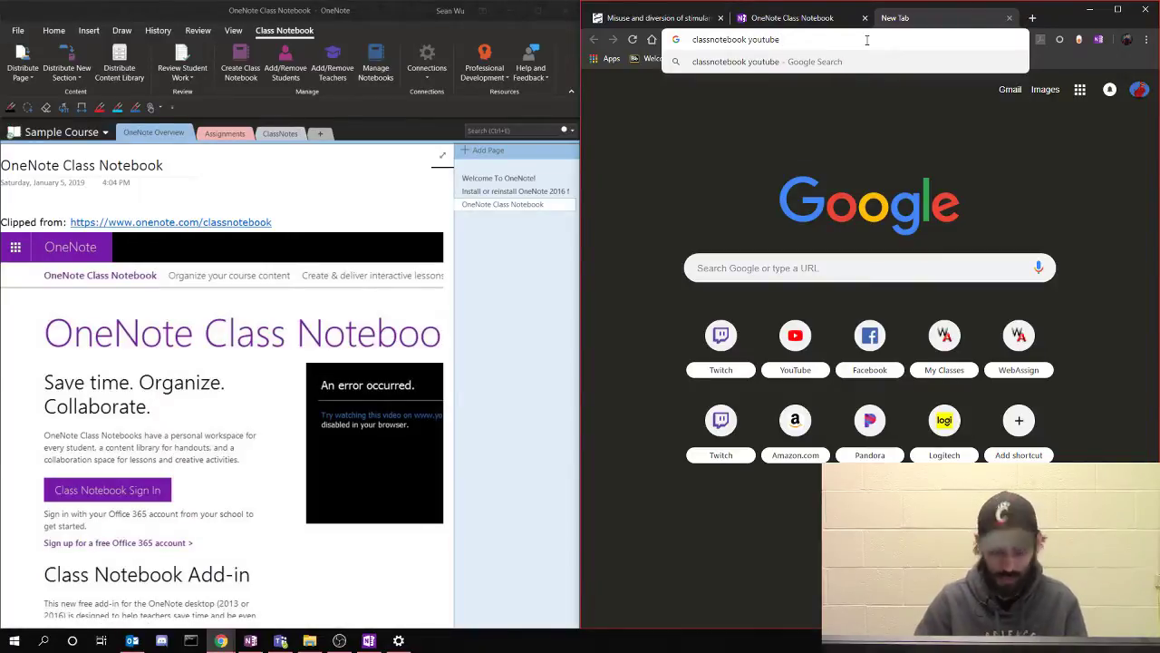
type(" cnenote")
key("Return")
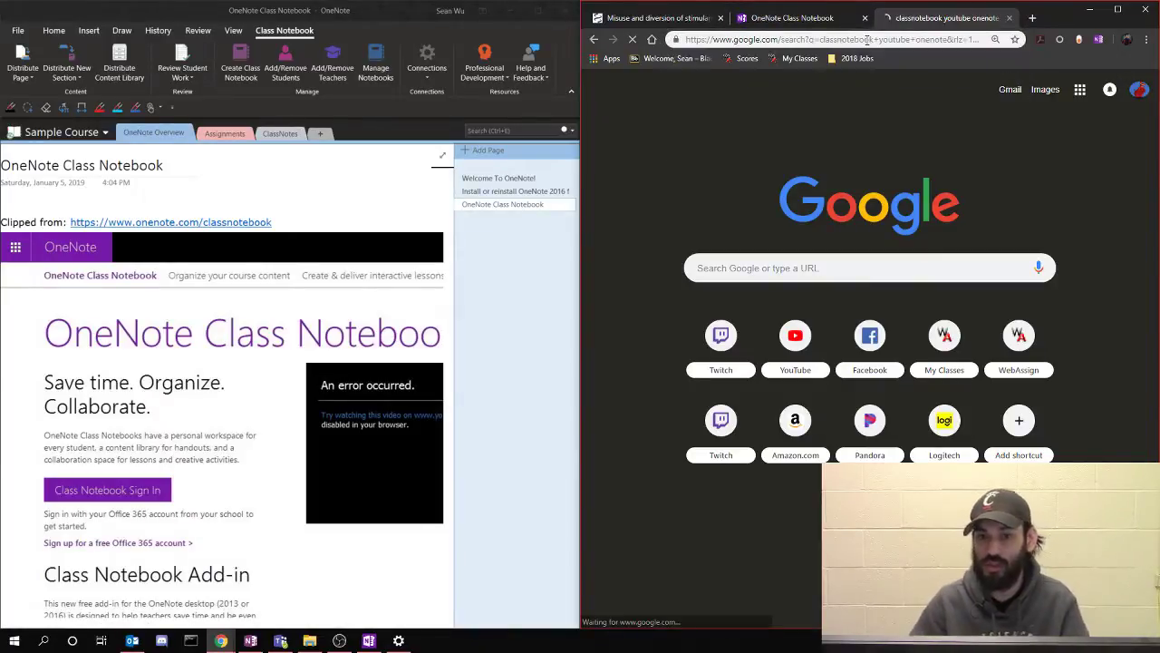
left_click(869, 221)
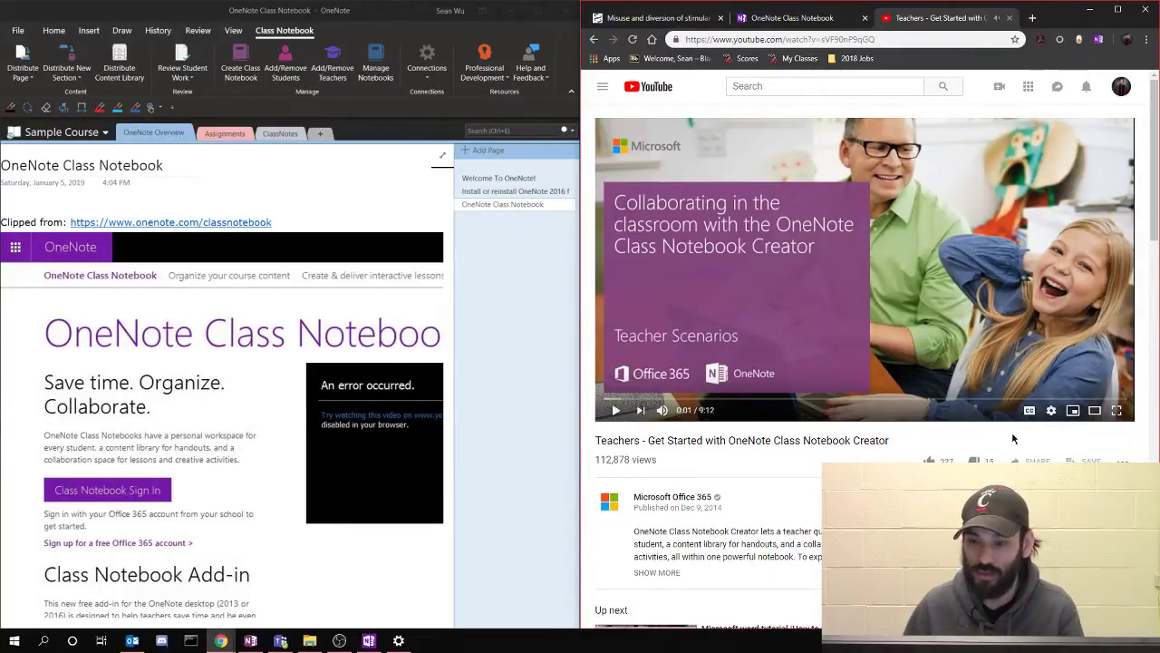
Clip the YouTube video page with the OneNote Web Clipper in Article mode to the OneNote Overview section of Sample Course
left_click(1100, 39)
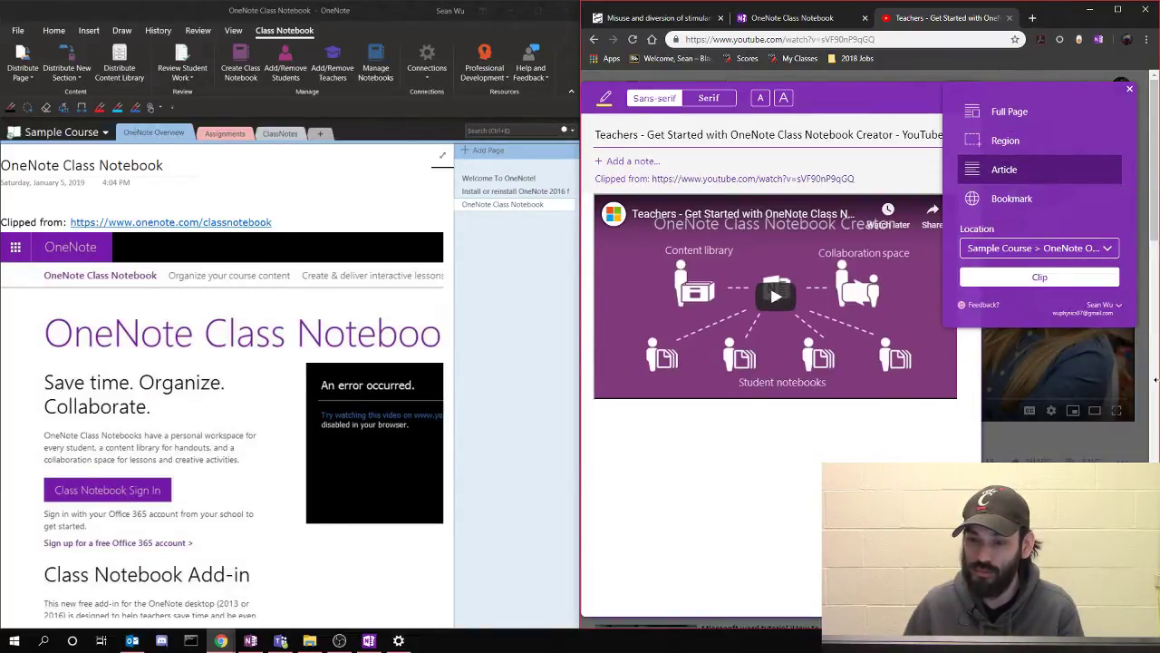
left_click(1107, 253)
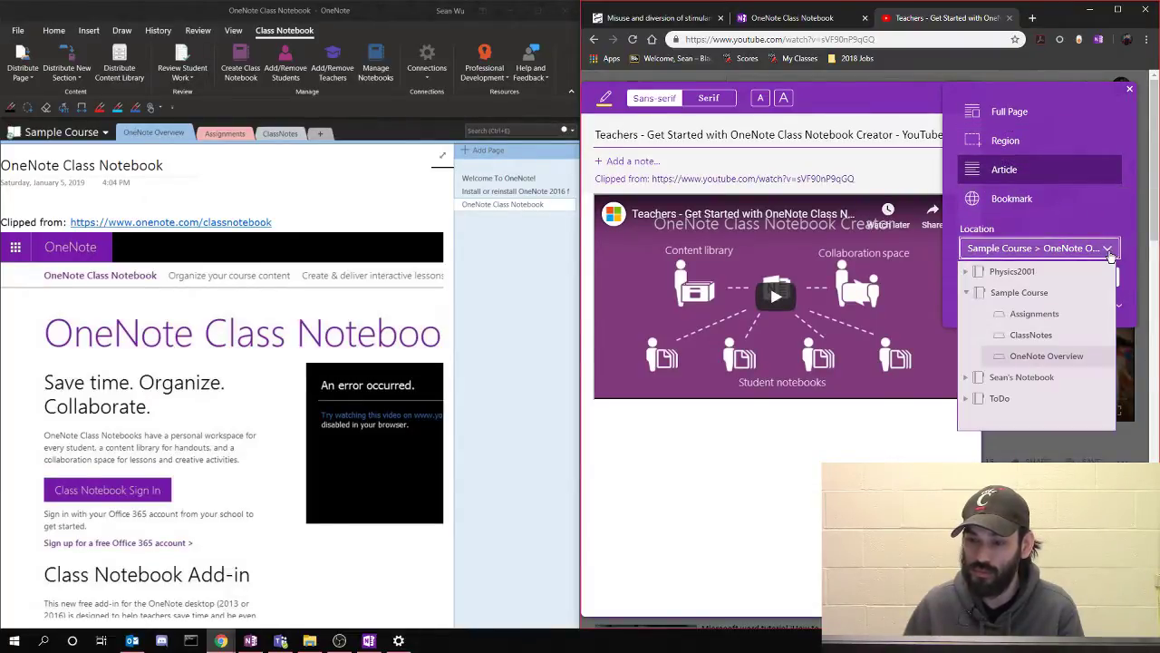
left_click(1047, 357)
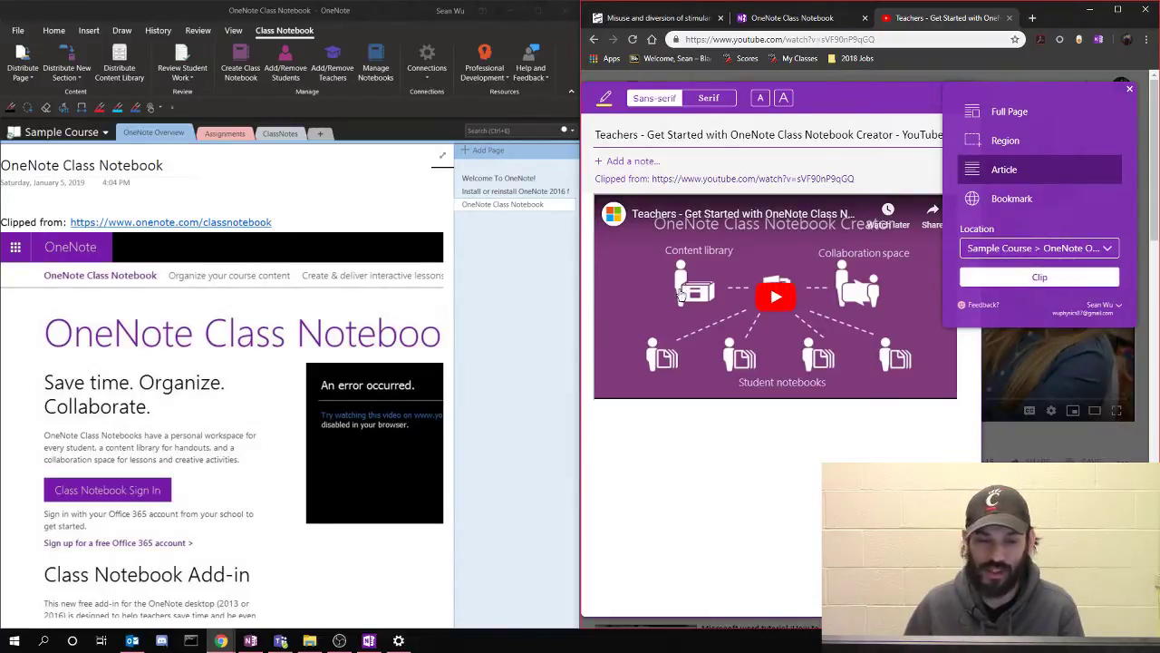
left_click(1015, 280)
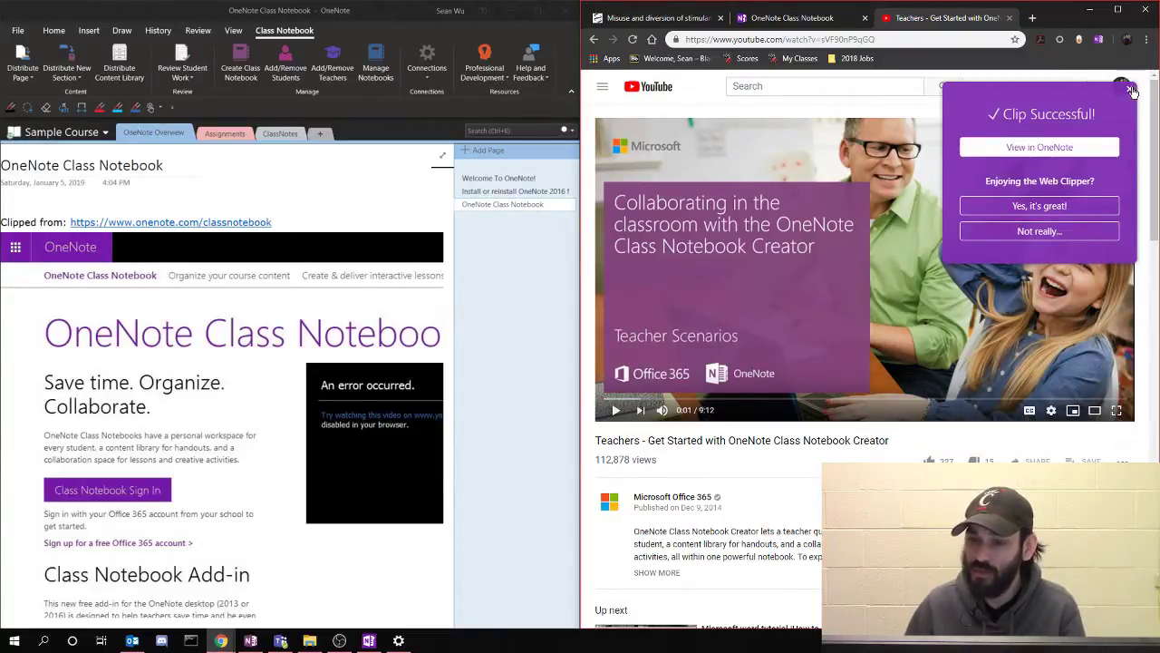
View the clipped video page in OneNote Online and sync all notebooks in the OneNote 2016 desktop app
left_click(1026, 148)
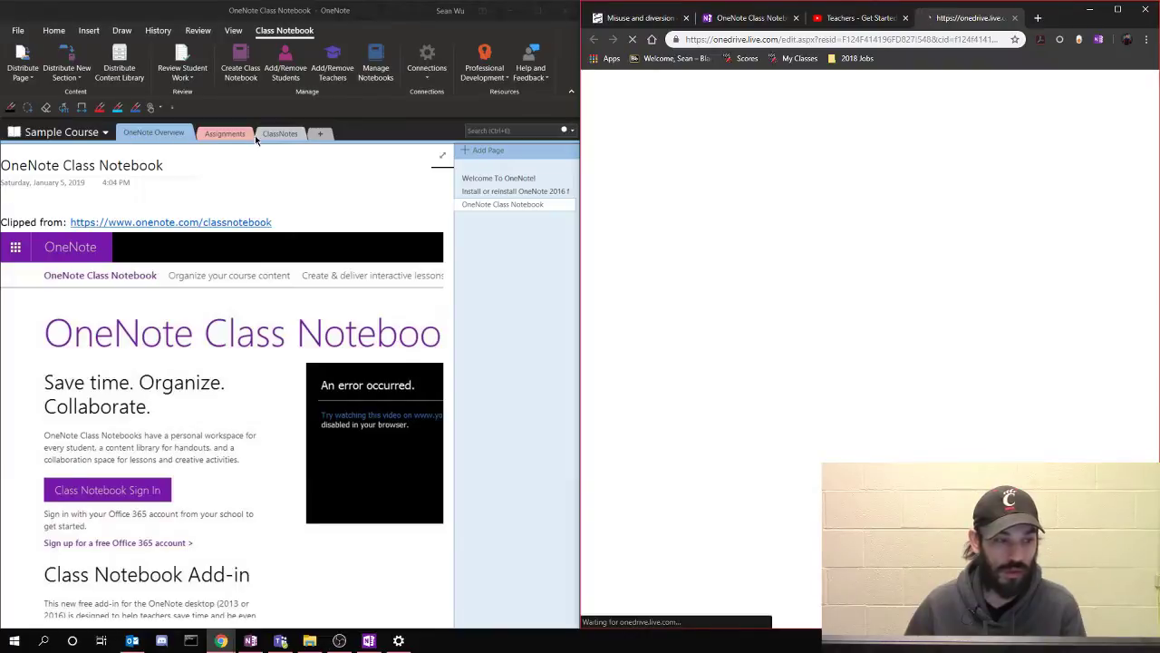
left_click(62, 131)
right_click(89, 234)
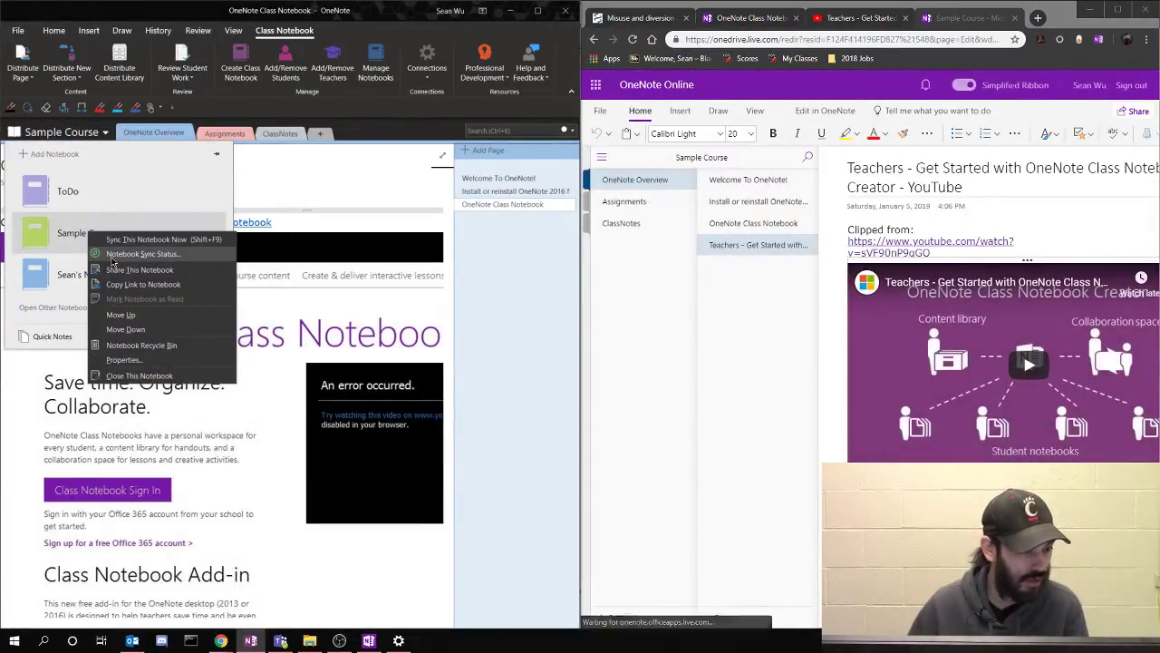
left_click(111, 260)
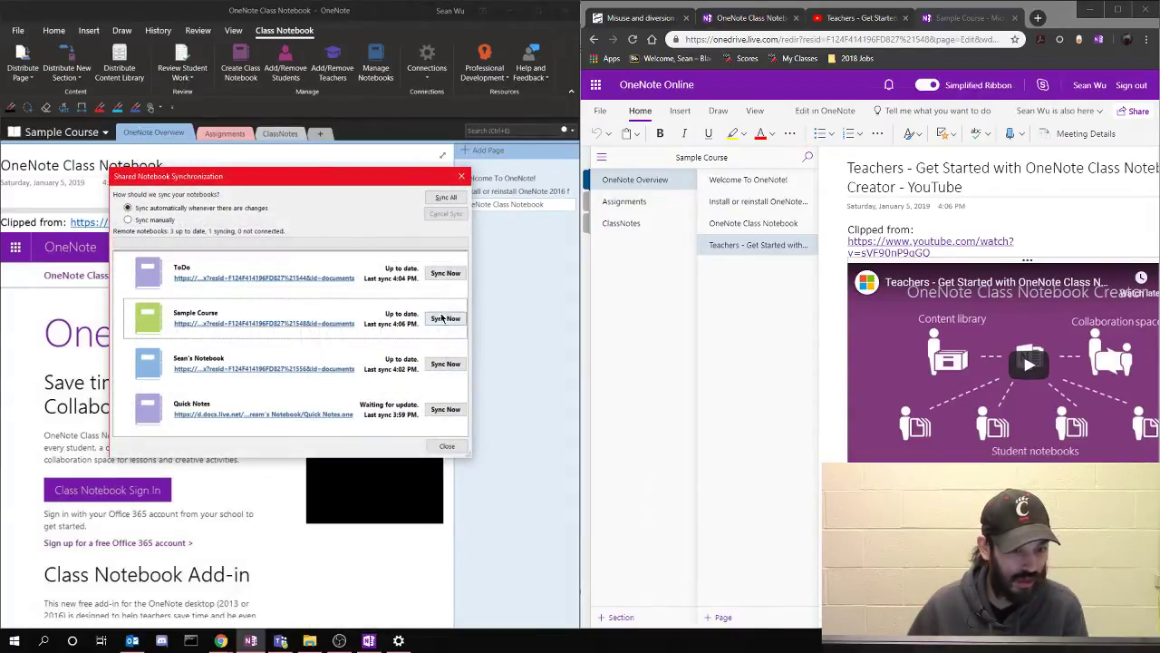
left_click(456, 198)
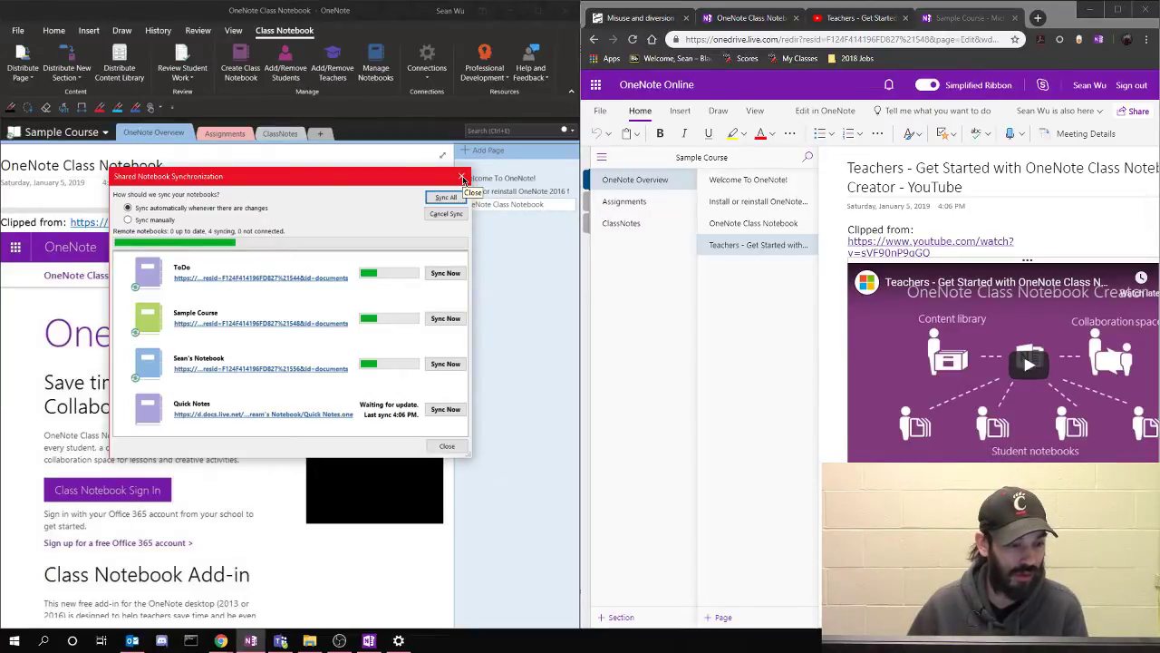
left_click(462, 178)
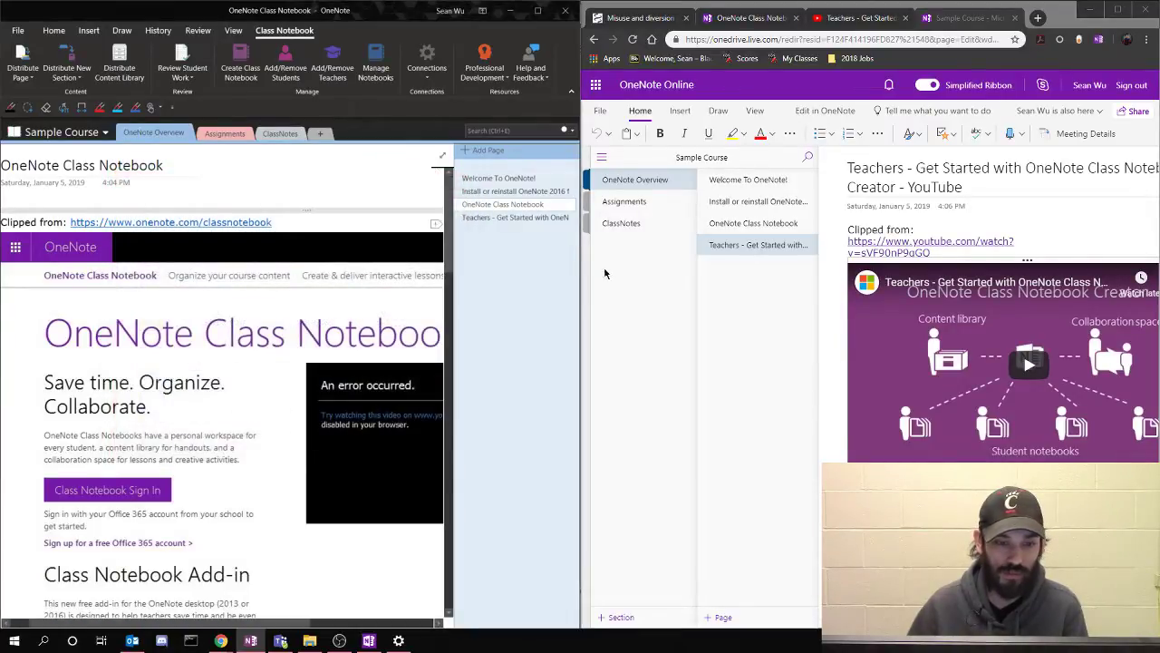
Open the clipped YouTube page in the desktop notebook and test its embedded video by playing and pausing it
left_click(514, 217)
left_click(209, 337)
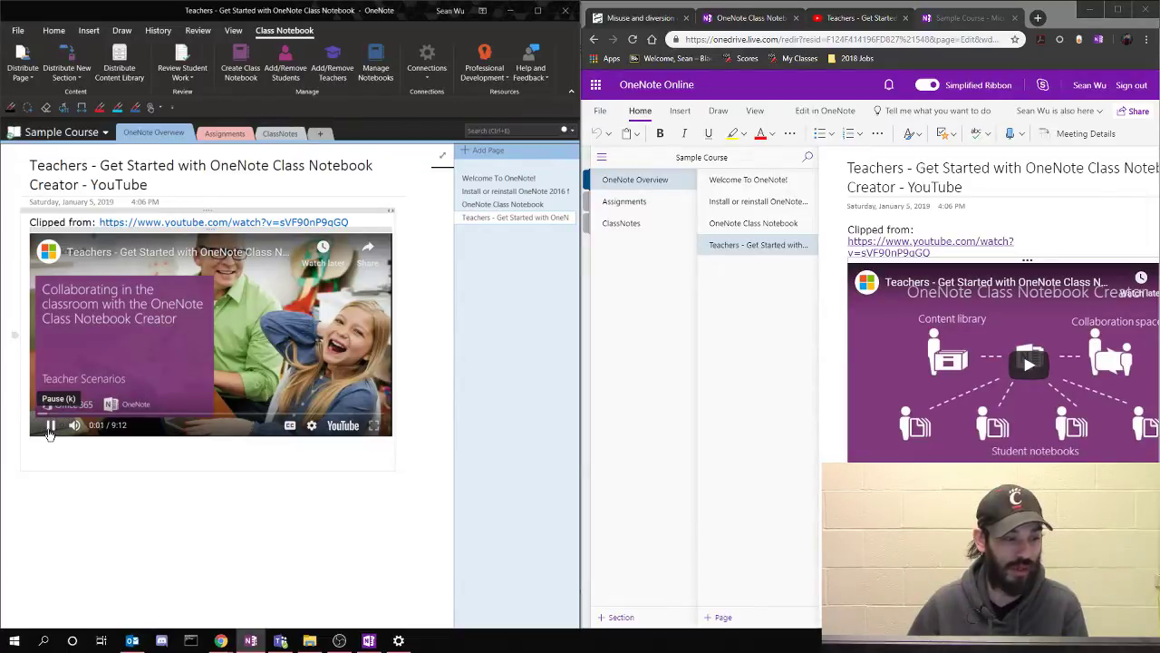
left_click(49, 426)
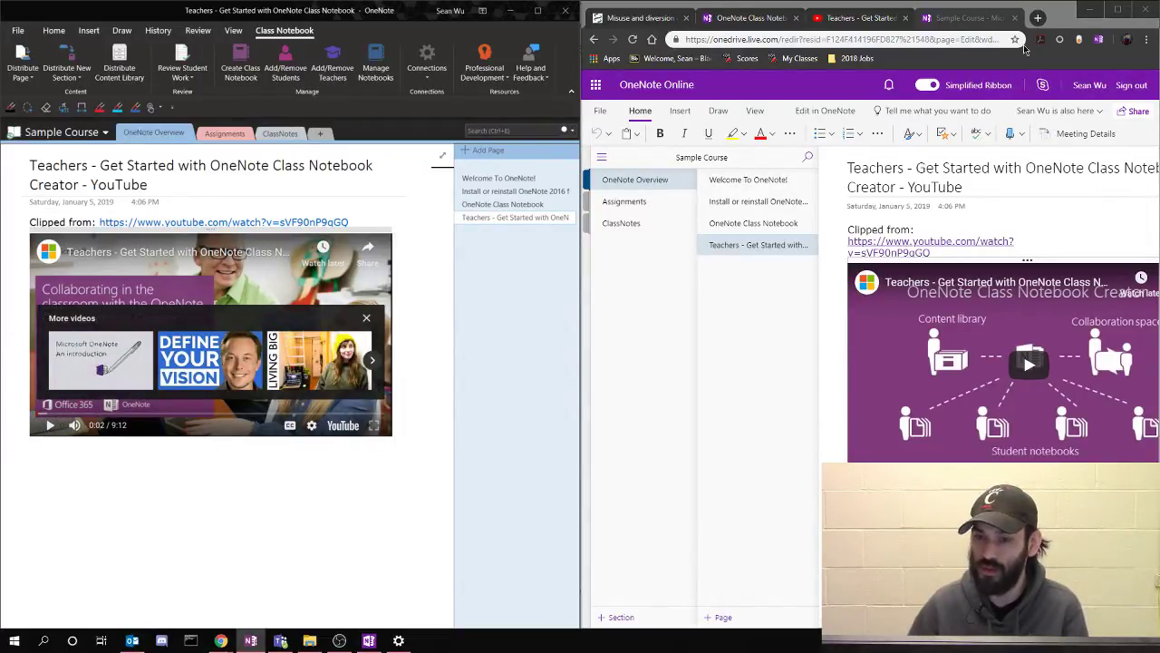
left_click(988, 27)
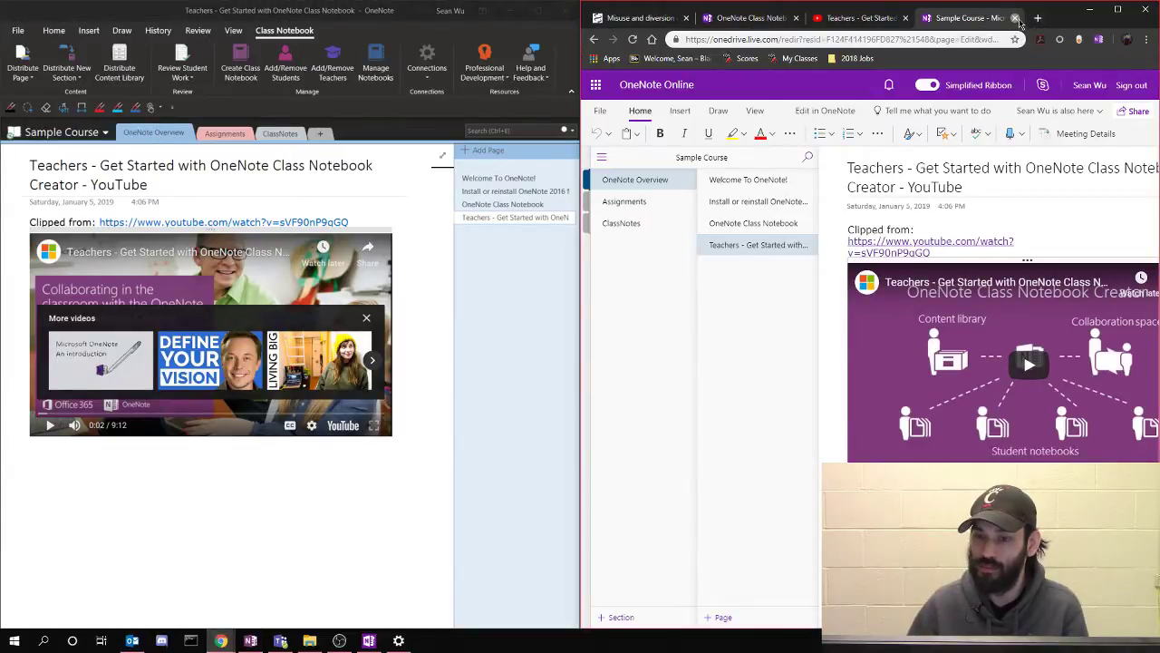
left_click(1097, 40)
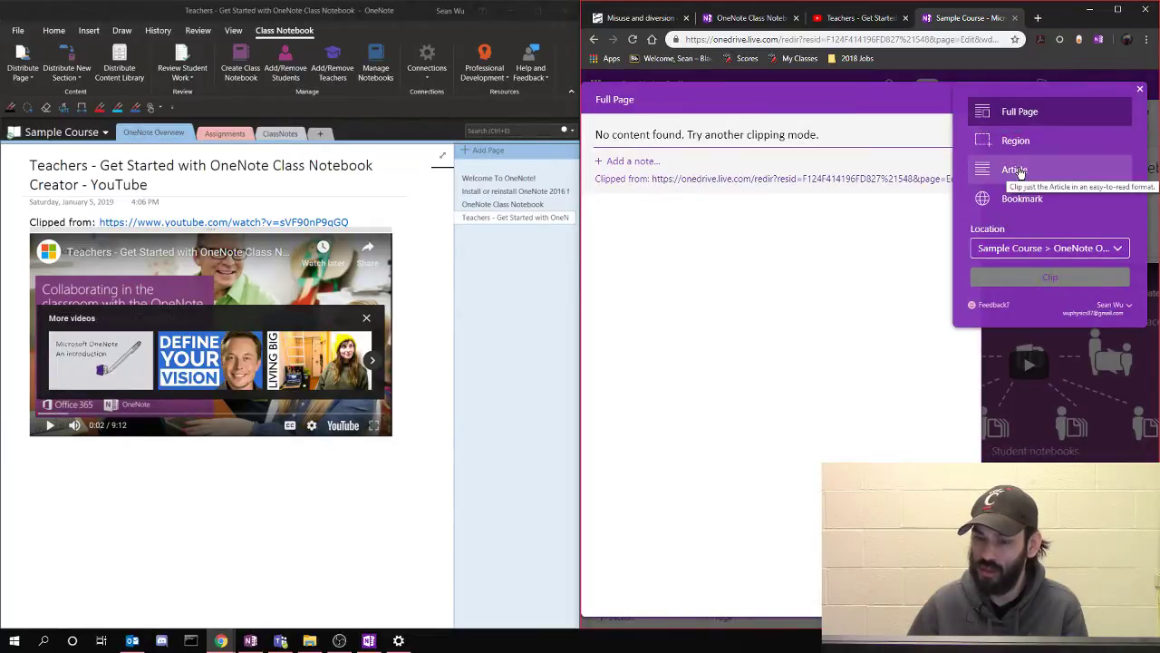
left_click(1020, 169)
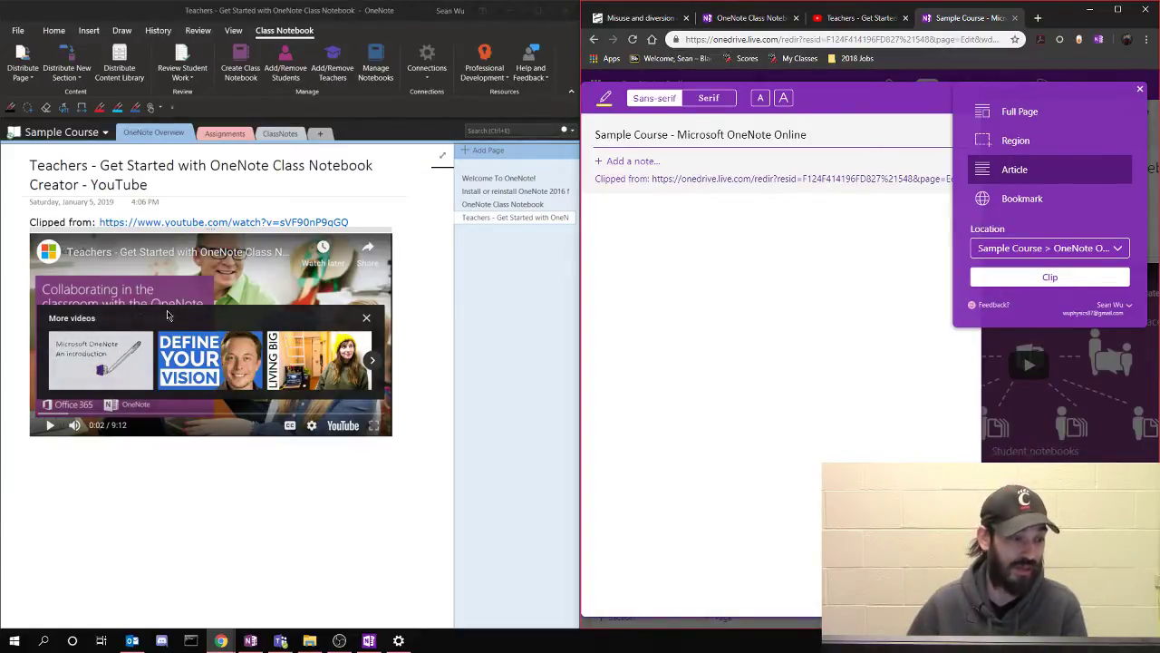
left_click(1139, 89)
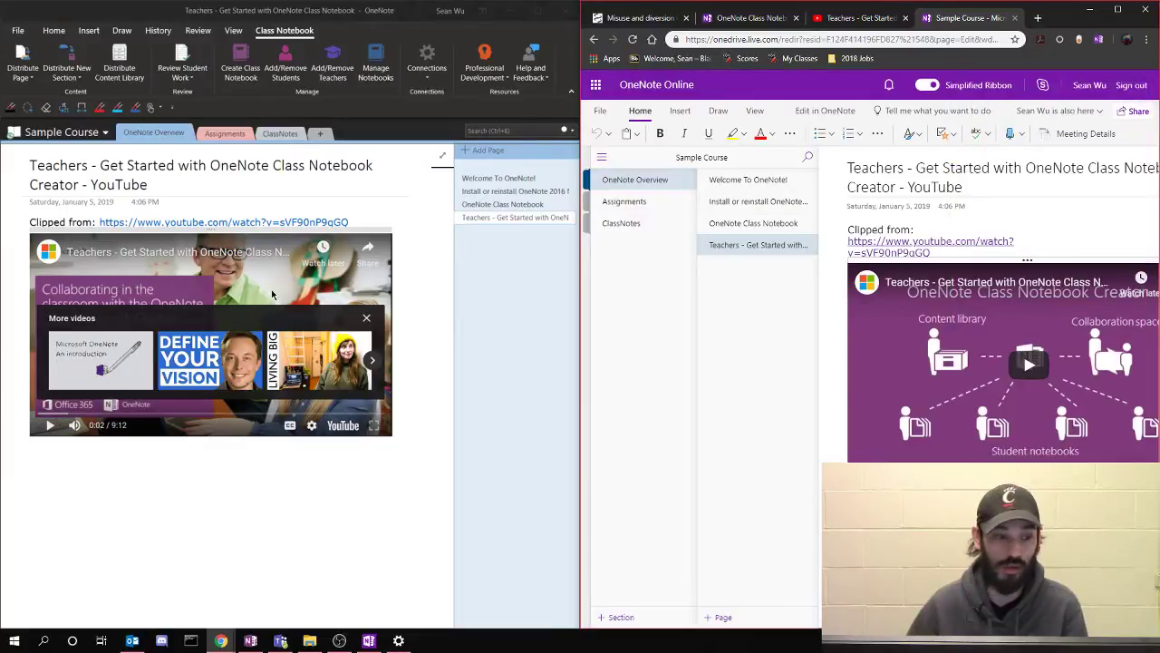
Close the OneNote Online tab to return to the YouTube video page in the browser
left_click(228, 483)
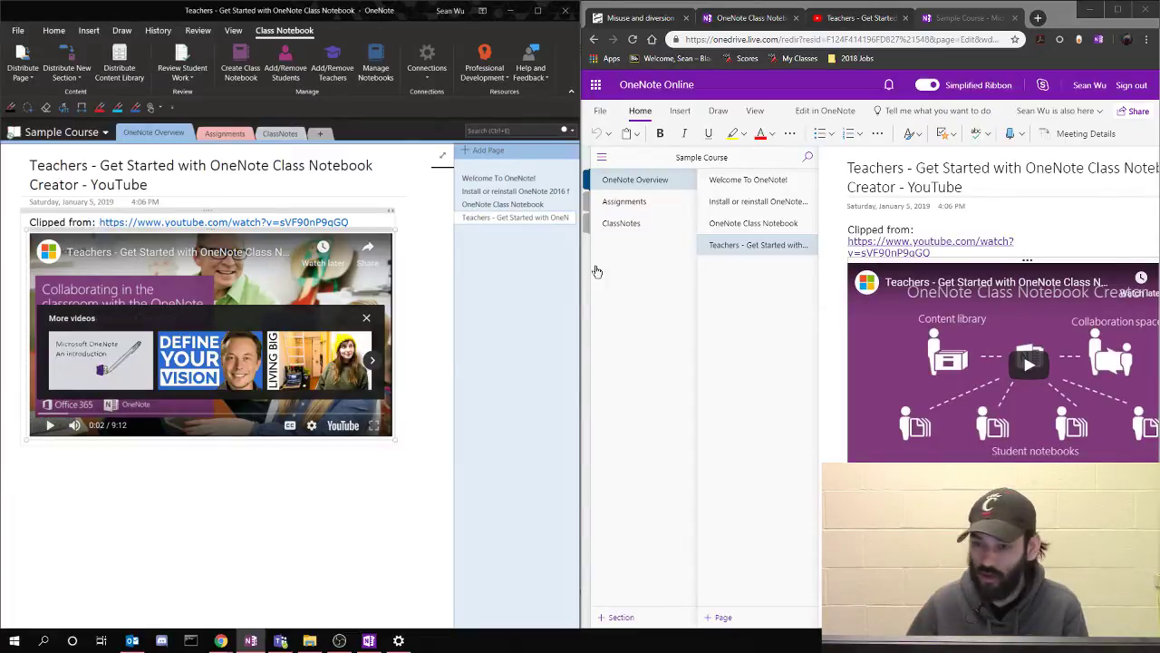
left_click(1008, 17)
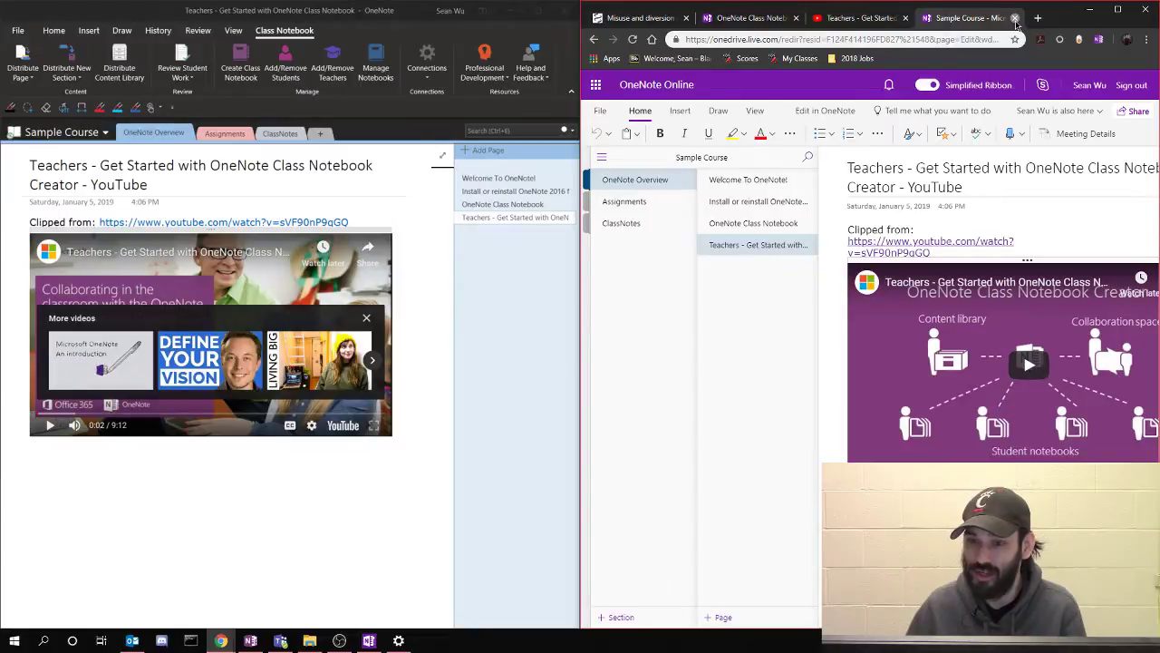
left_click(1016, 18)
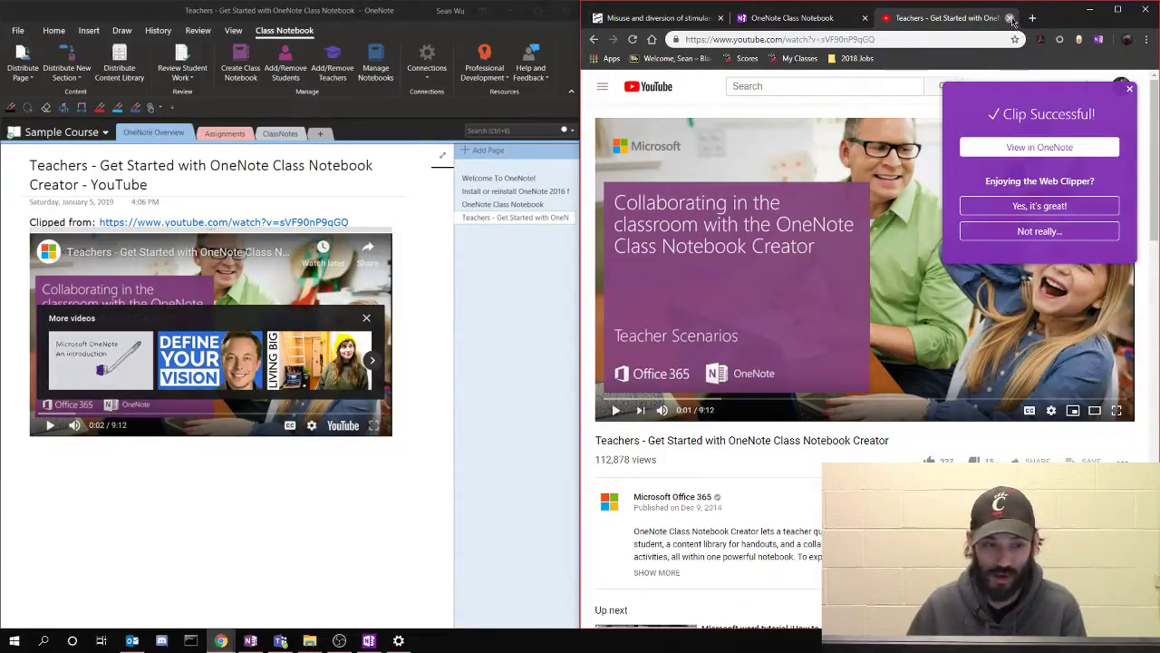
Review the clipped pages, move the YouTube video page directly below Welcome To OneNote!, and open the OneNote Class Notebook page
left_click(506, 191)
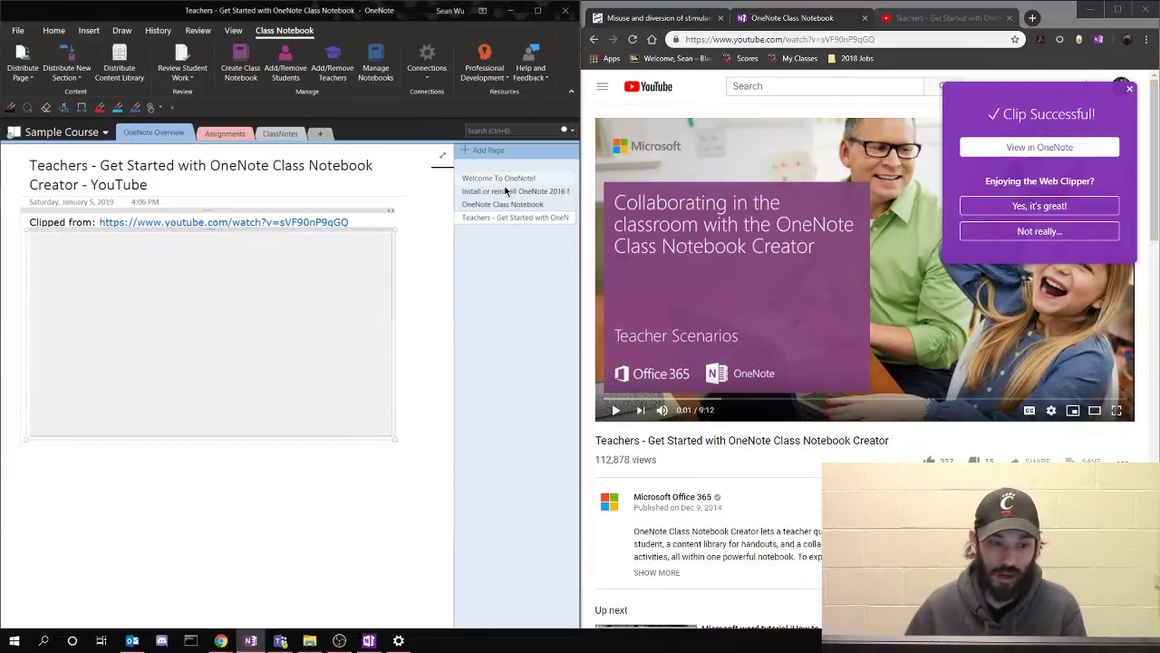
left_click(508, 191)
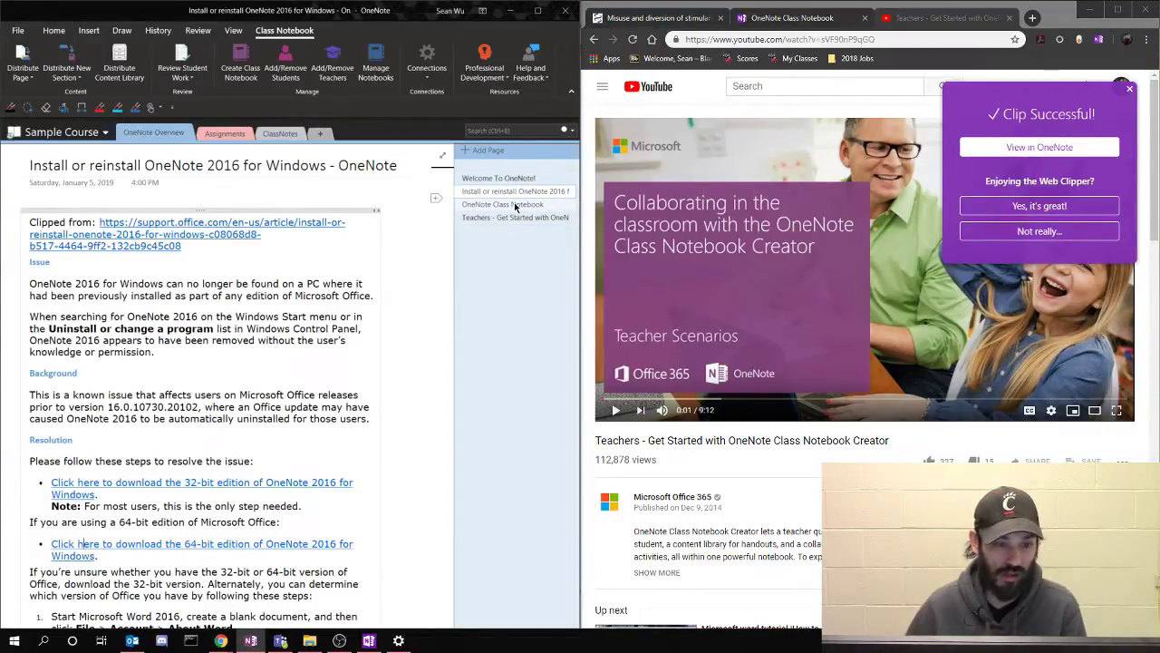
left_click(513, 205)
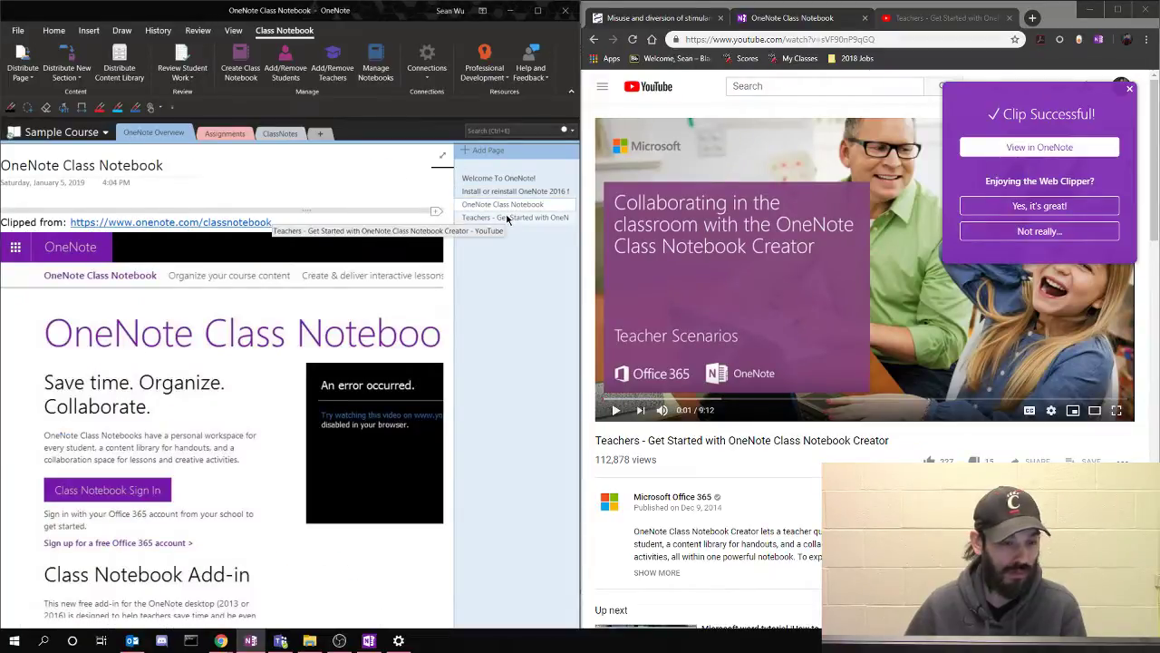
left_click(508, 218)
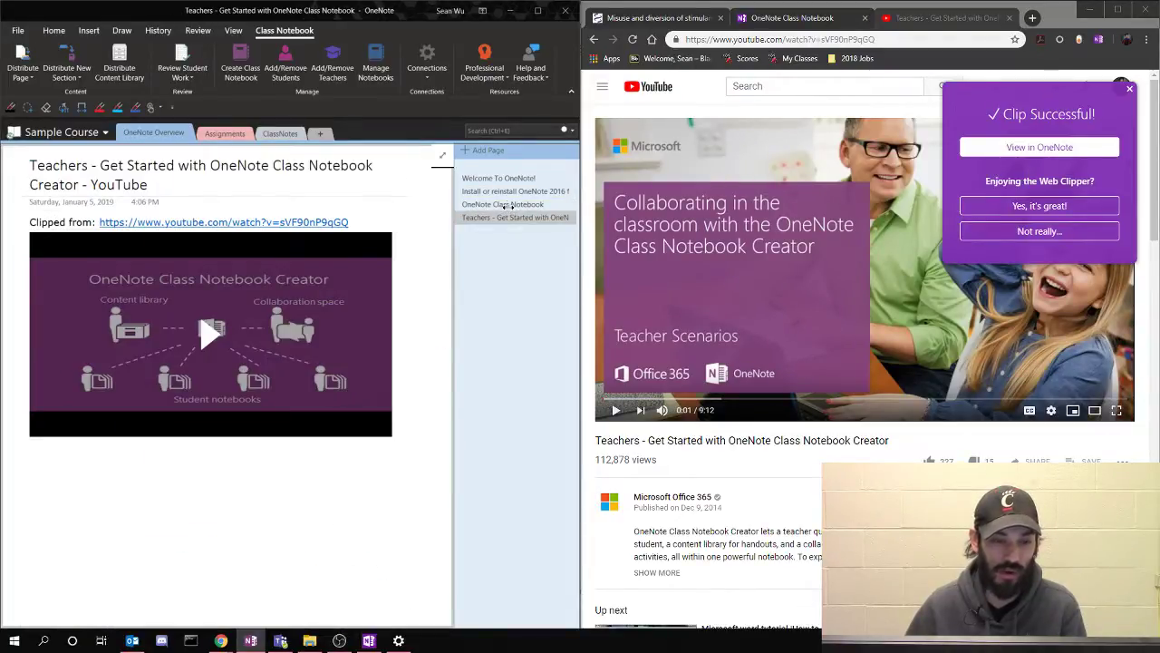
left_click_drag(510, 194, 500, 185)
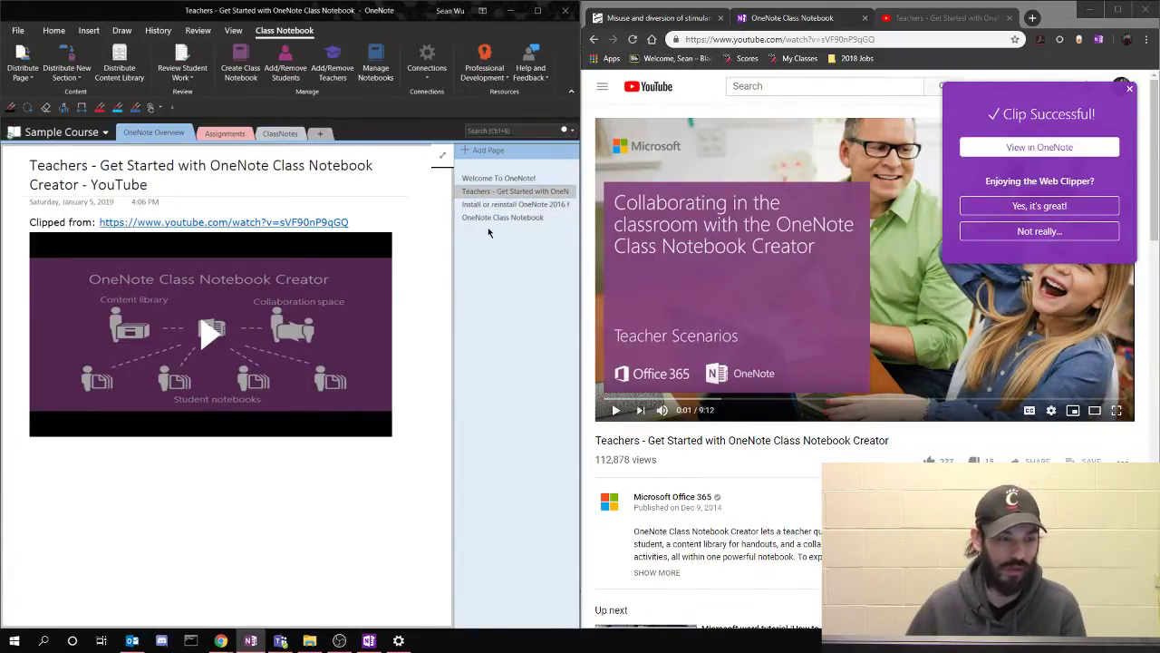
left_click(502, 217)
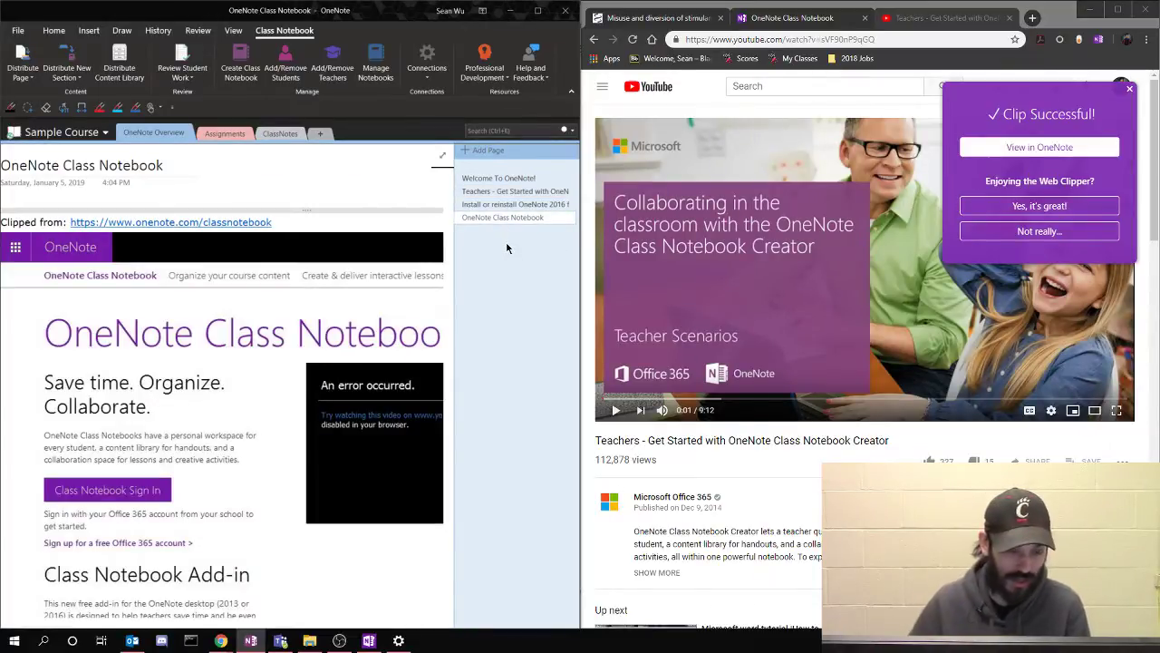
left_click(943, 18)
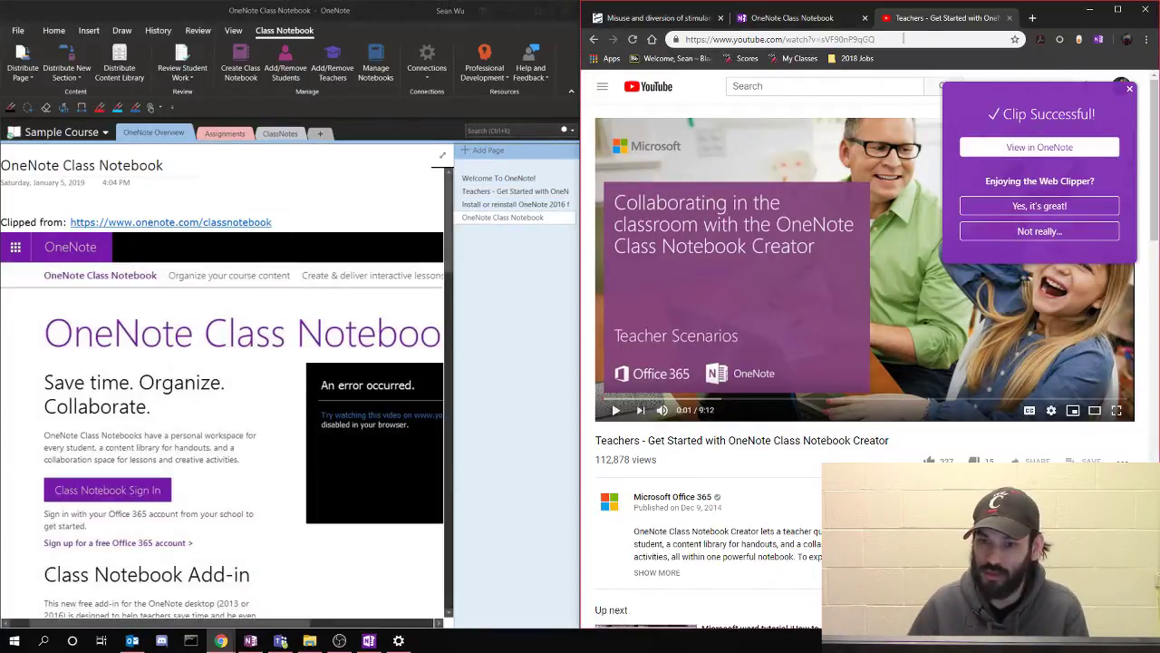
left_click(774, 85)
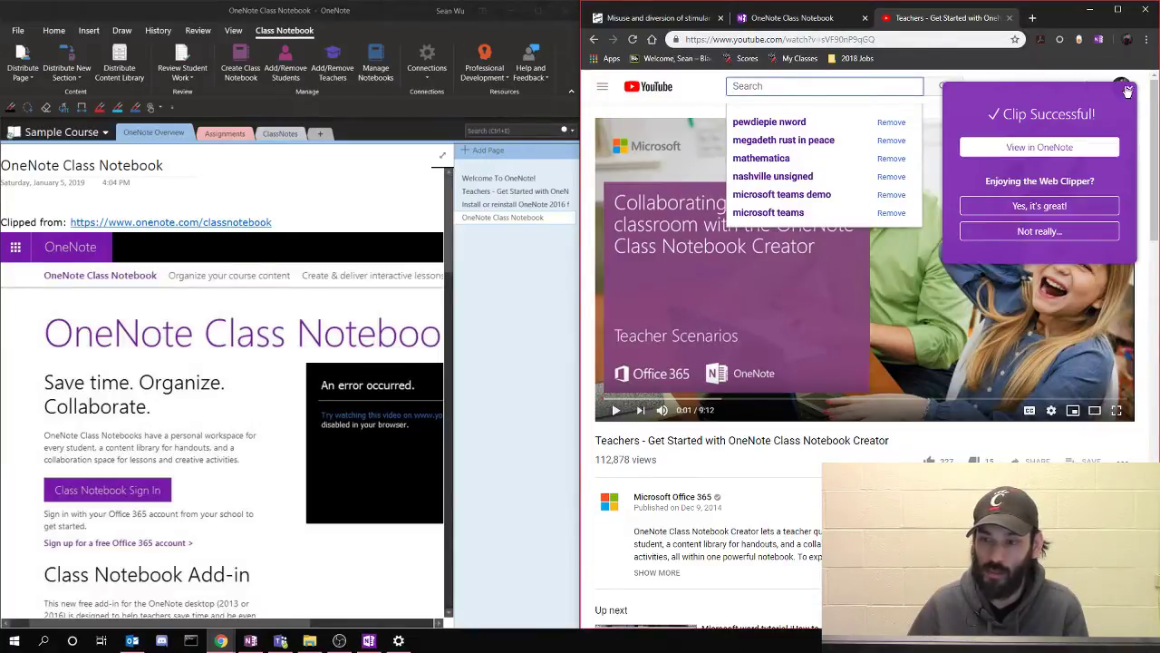
left_click(1130, 88)
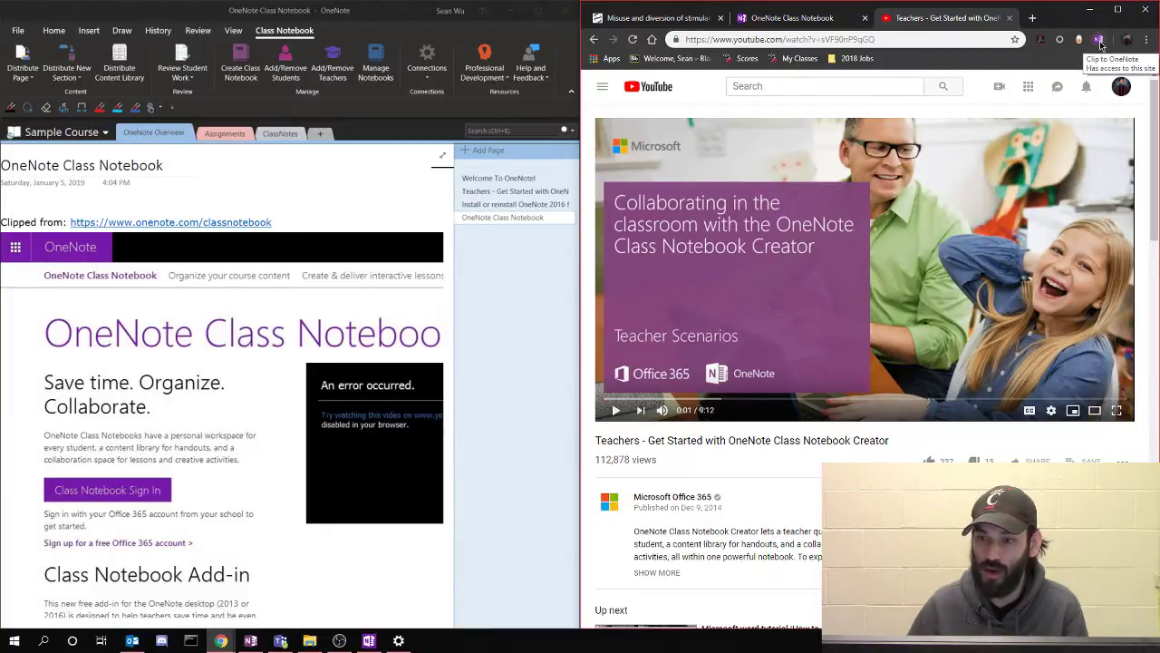
left_click(826, 83)
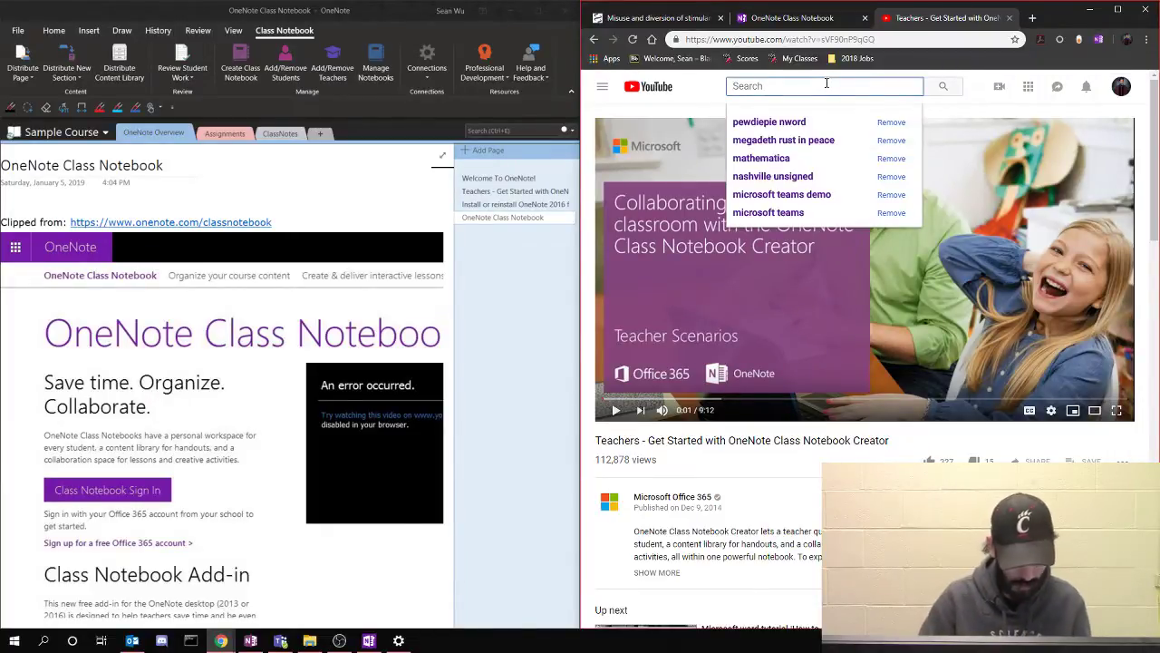
type("clip one")
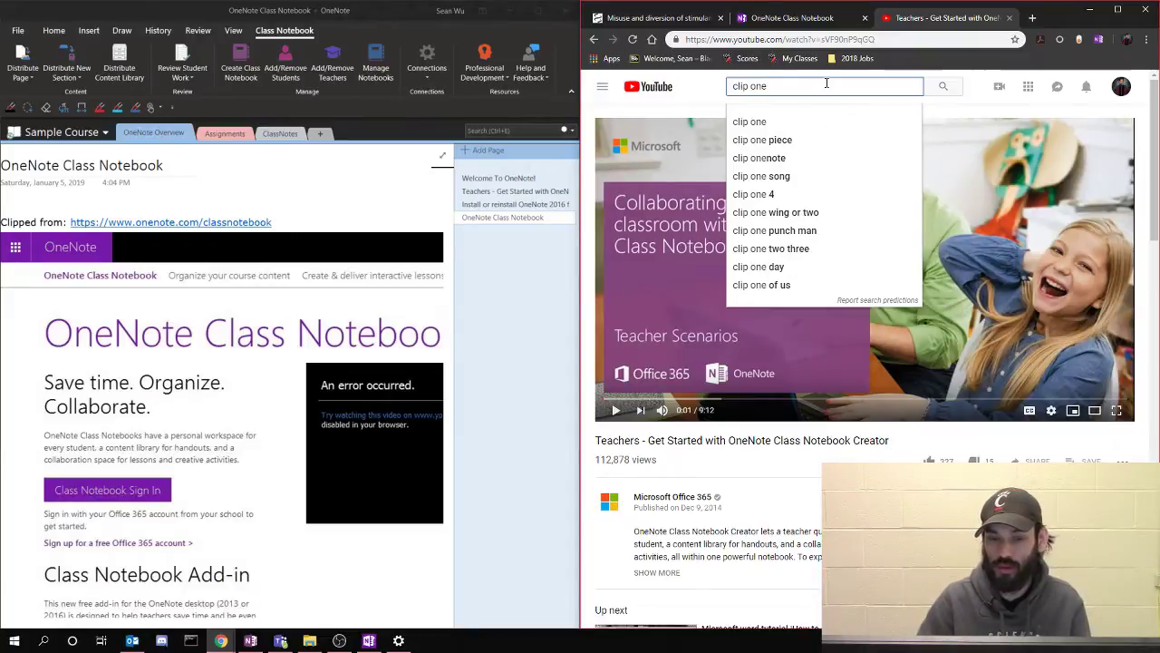
type(" note tool")
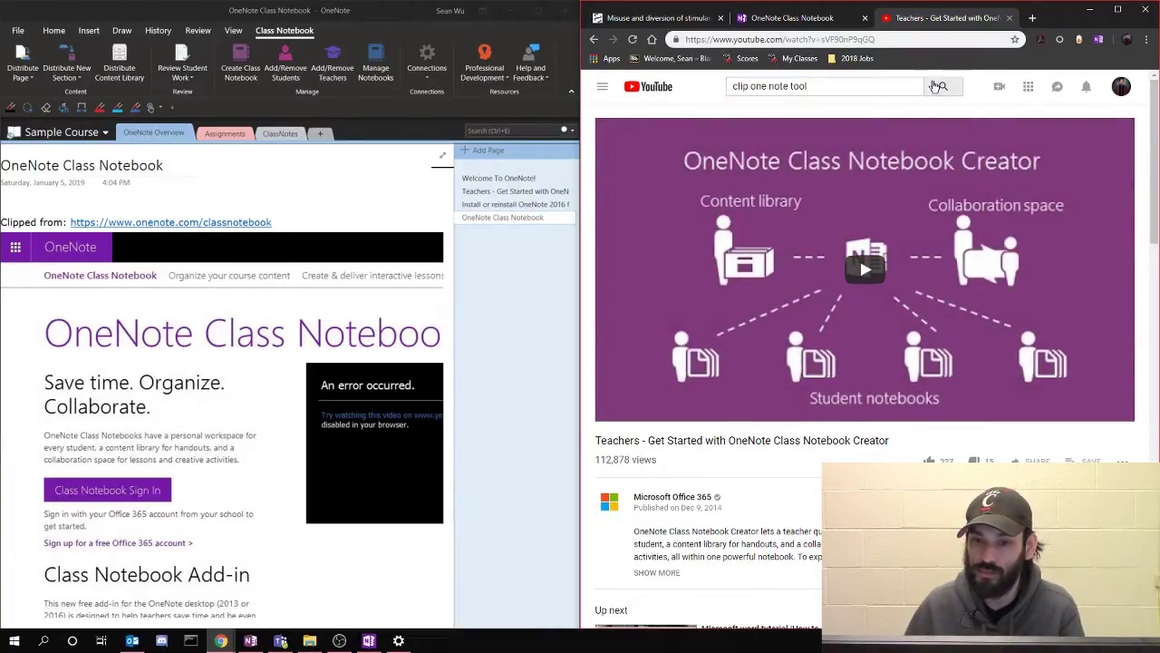
left_click(871, 90)
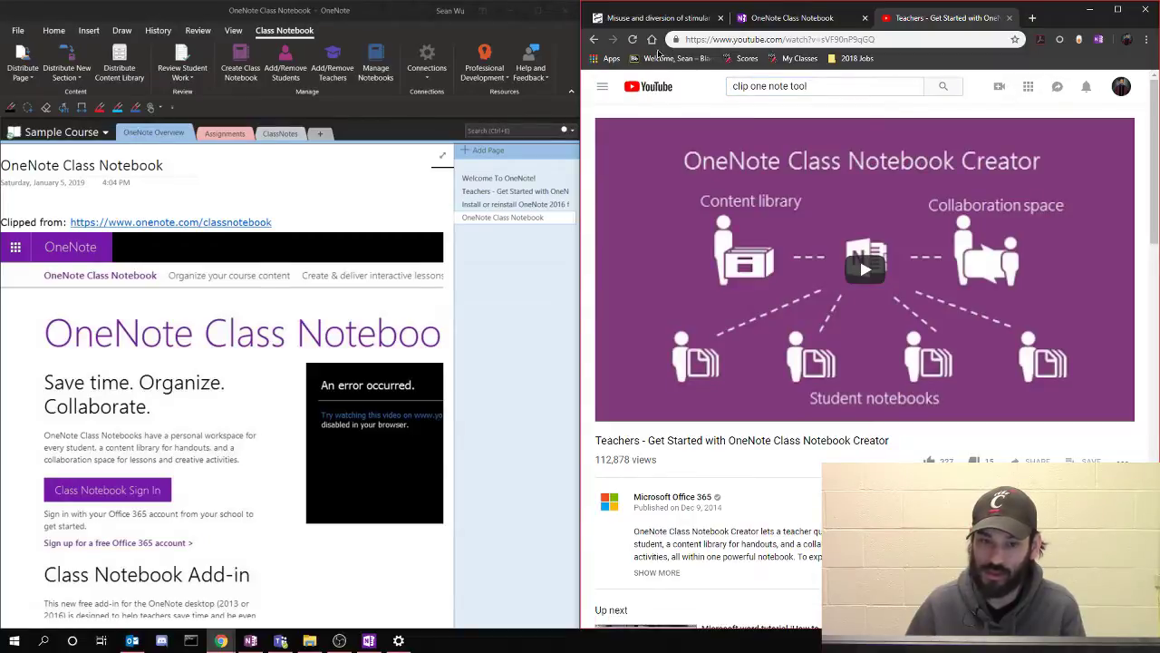
Go back to the Google results, search for "onenote chrome extension" and limit the results to videos
left_click(594, 40)
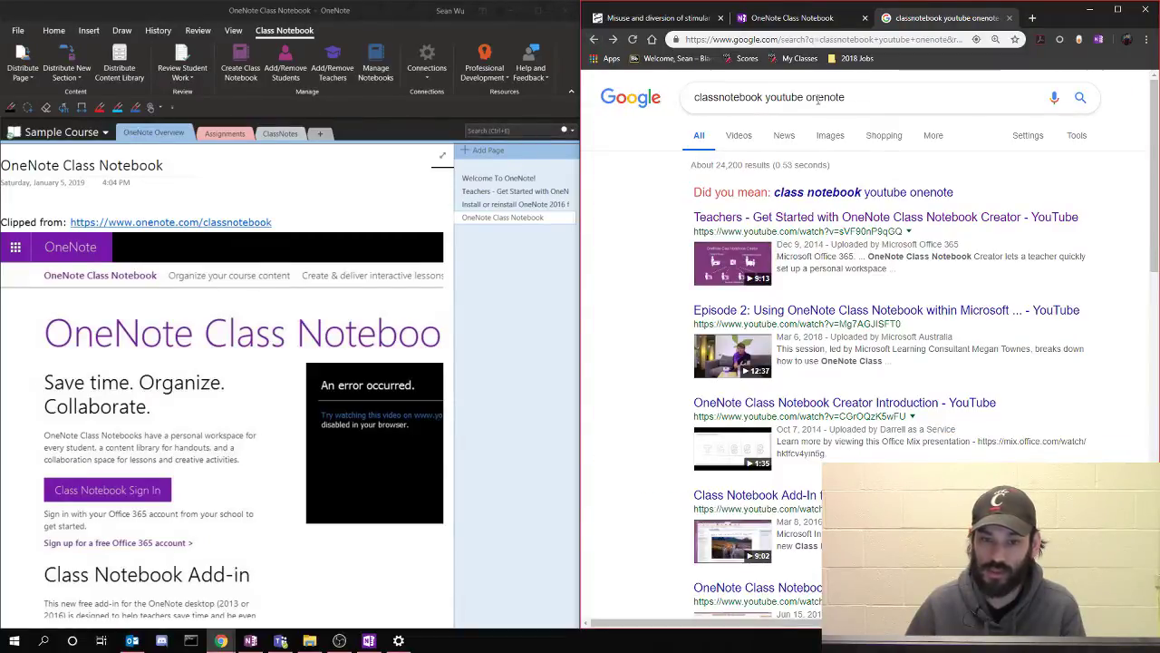
left_click(849, 97)
triple_click(849, 97)
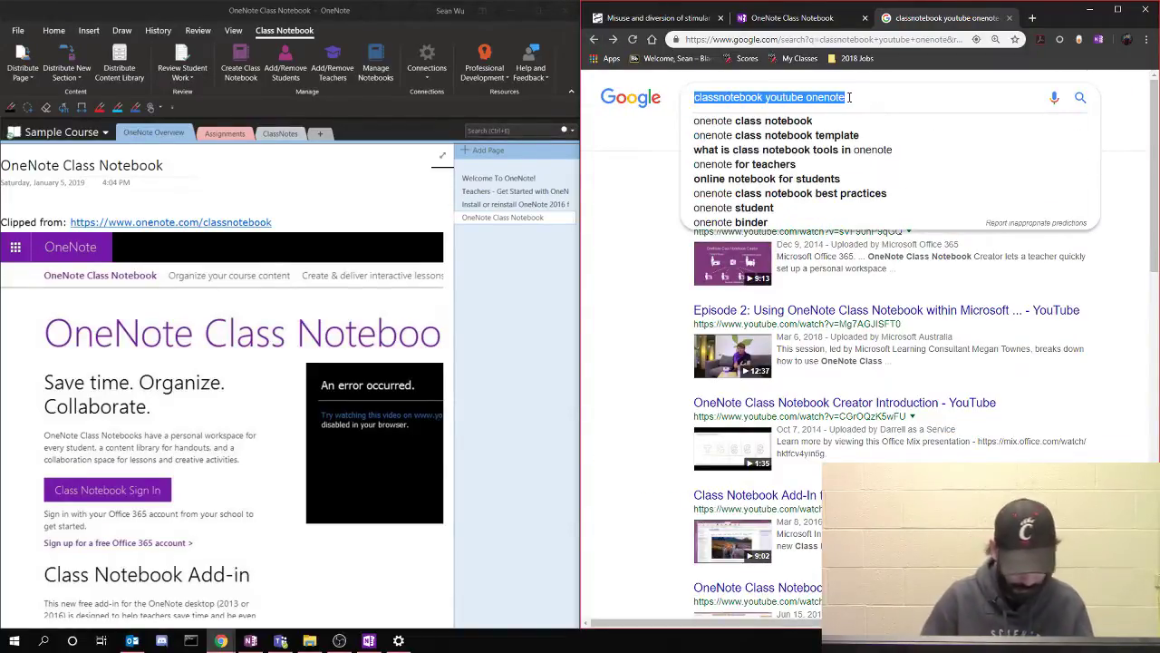
type("one note ")
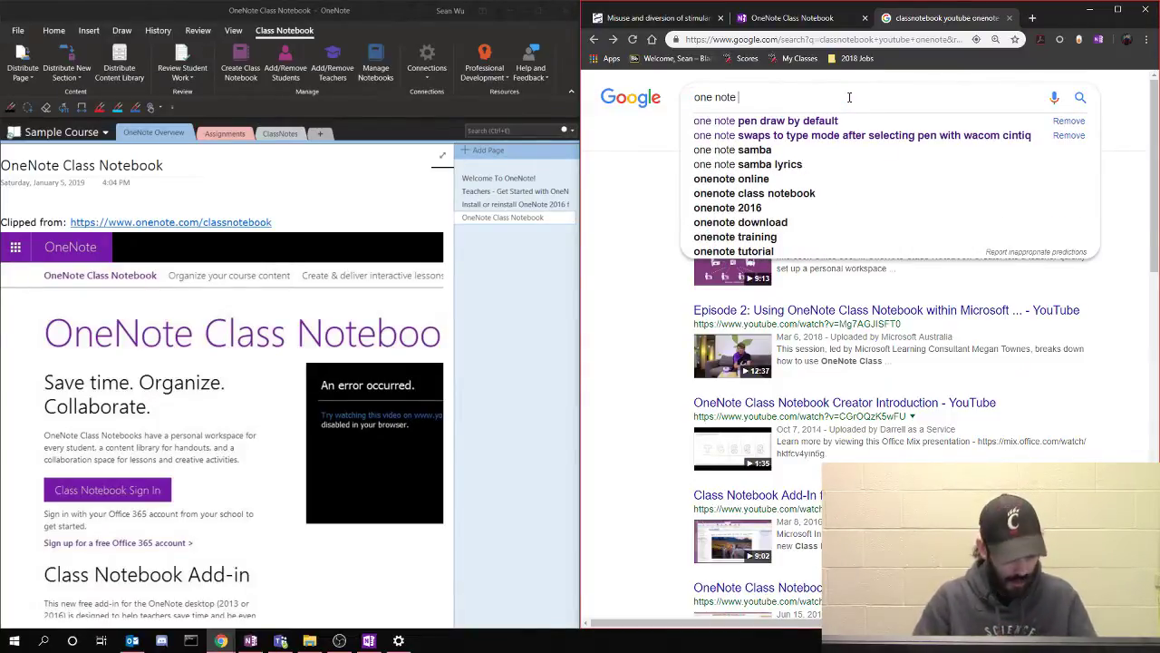
type("chrome exte")
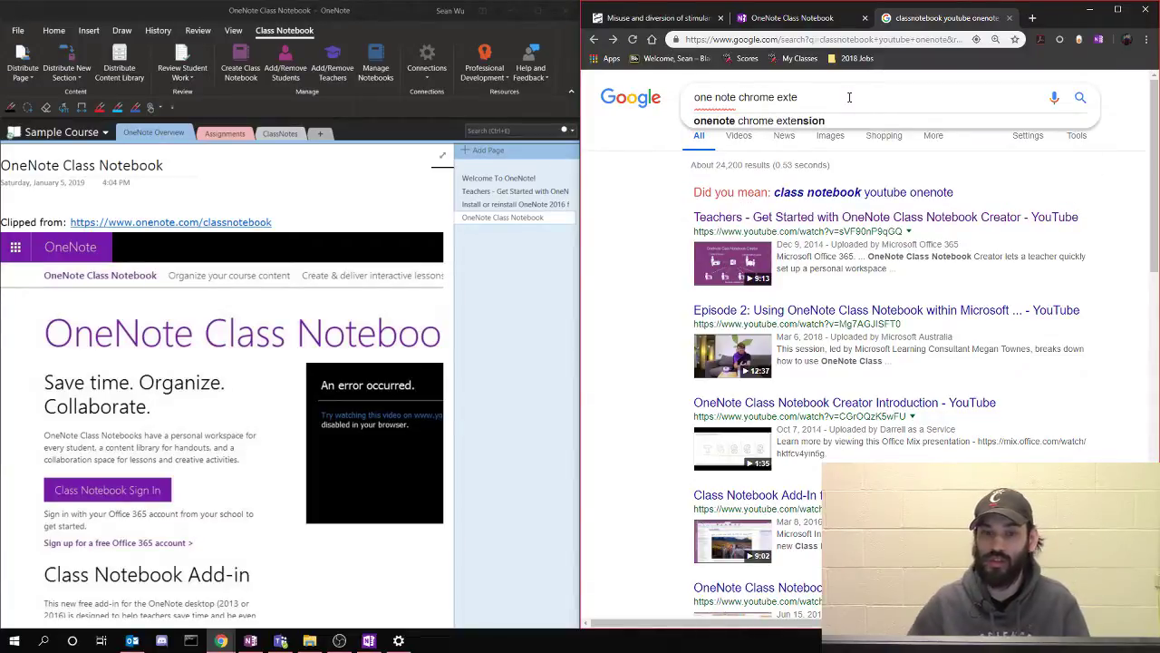
key("Down")
key("Return")
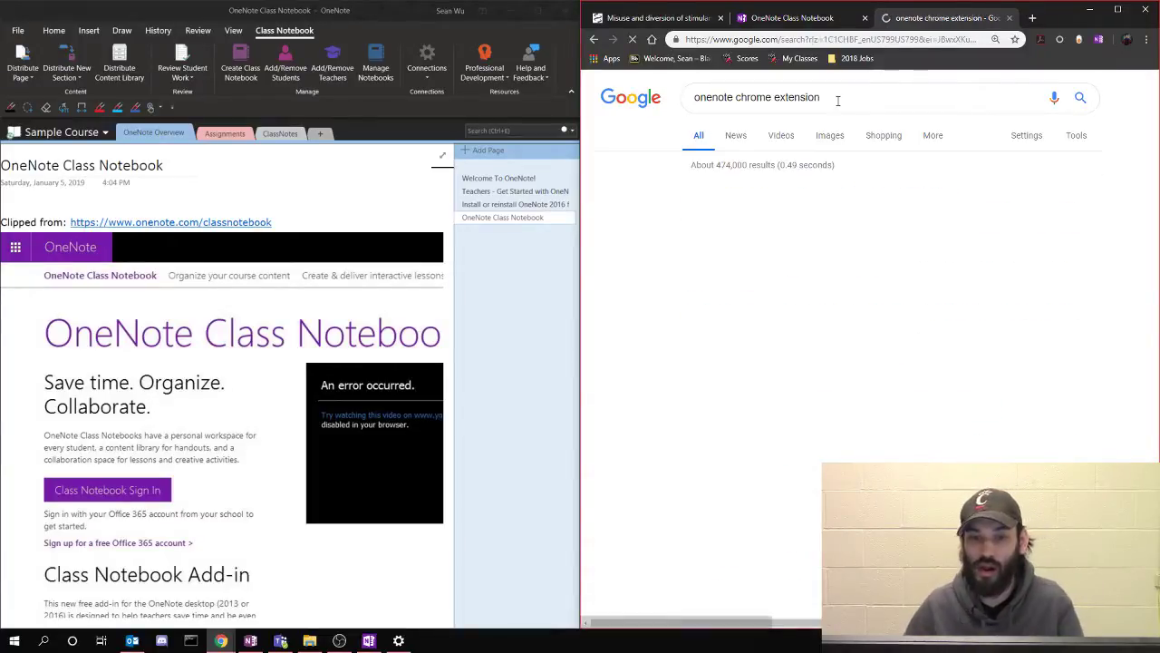
left_click(780, 135)
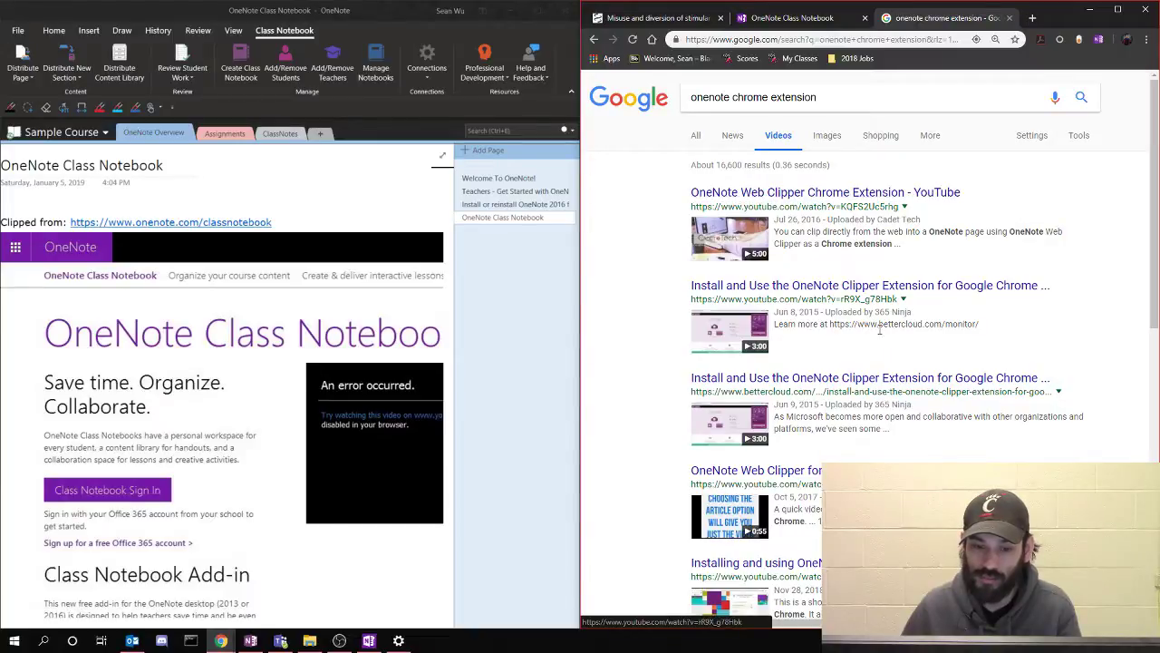
Open the video "Install and Use the OneNote Clipper Extension for Google Chrome", pause it, and clip it as an article to Sample Course > OneNote Overview
left_click(866, 286)
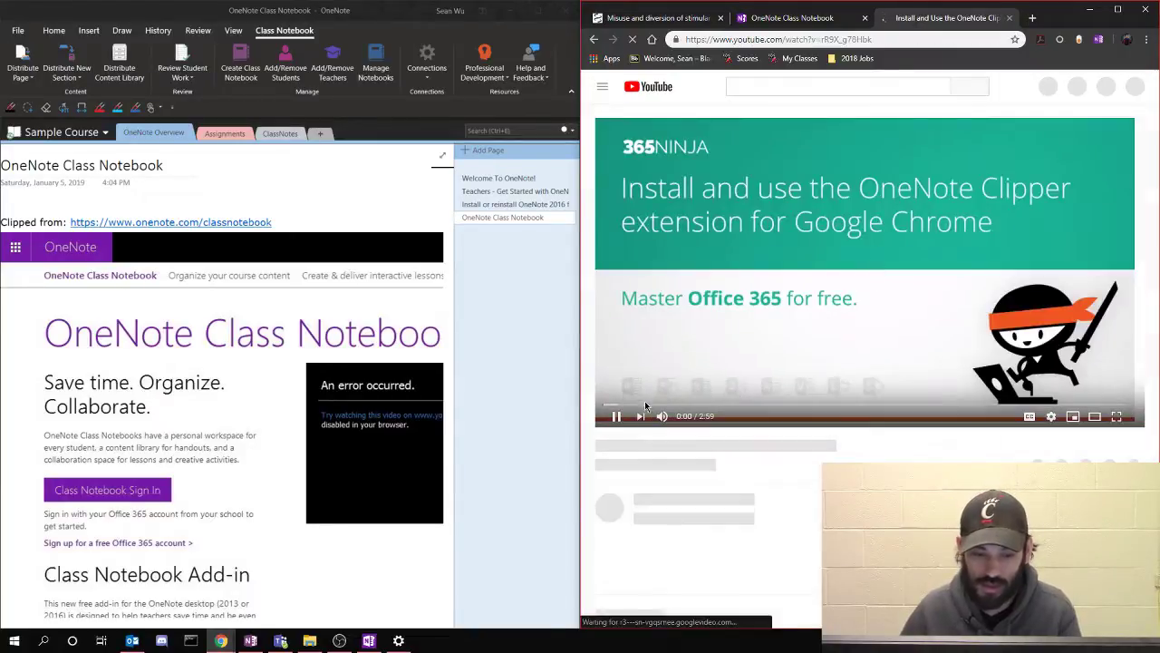
left_click_drag(657, 399, 597, 399)
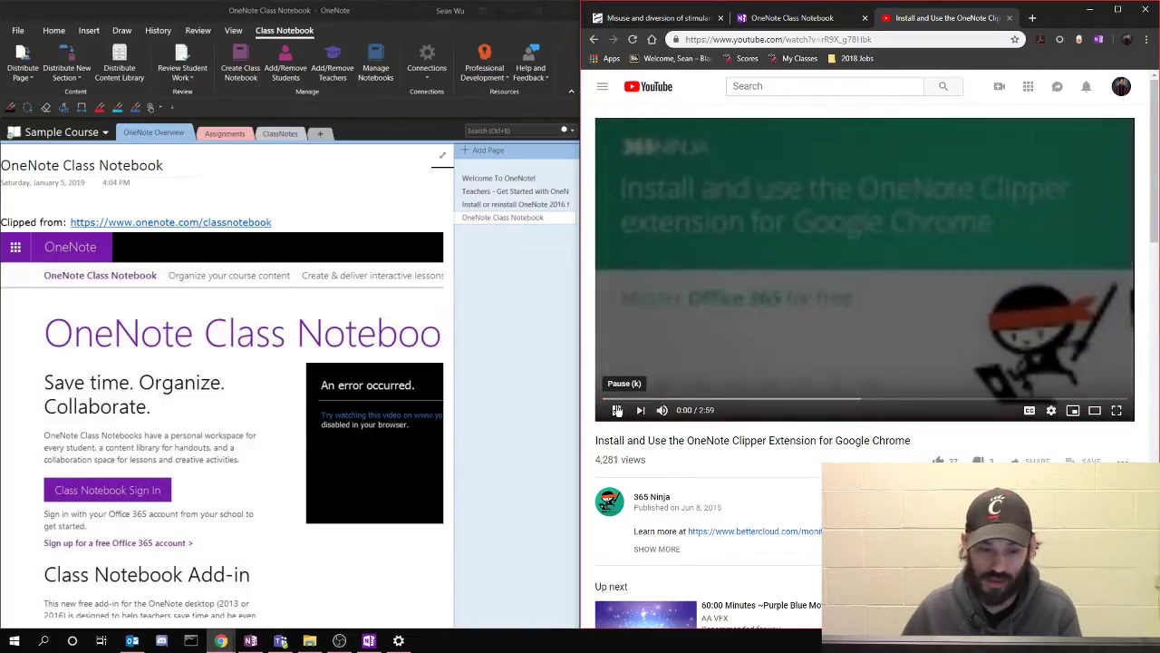
left_click(1099, 40)
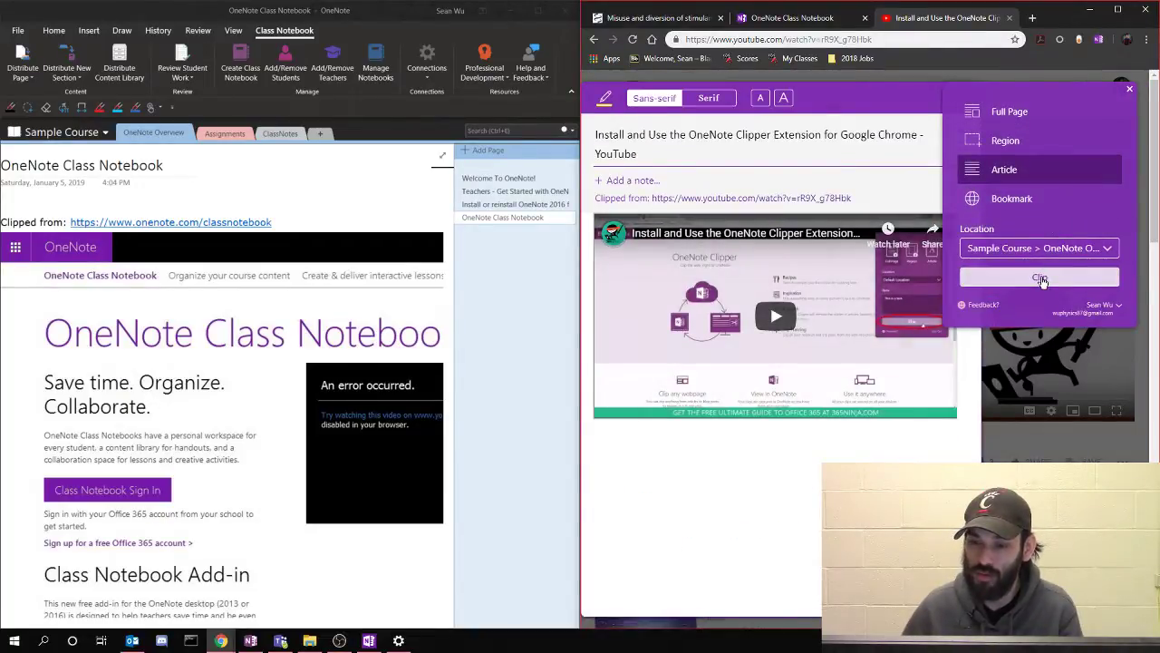
left_click(1106, 251)
left_click(1106, 251)
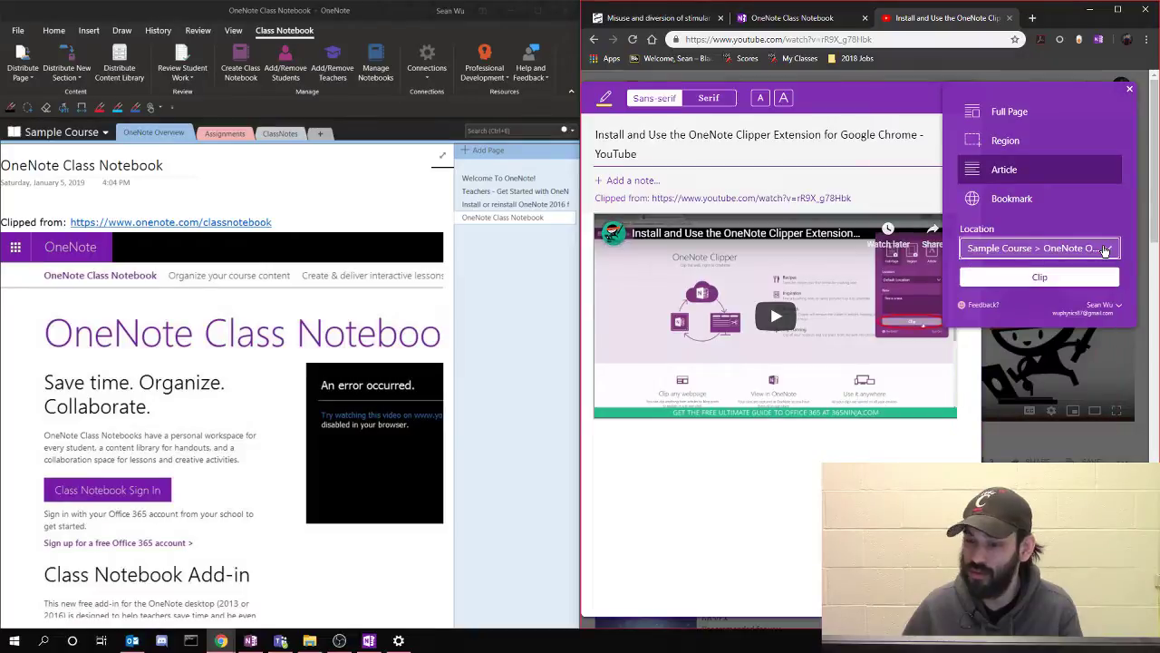
left_click(1040, 277)
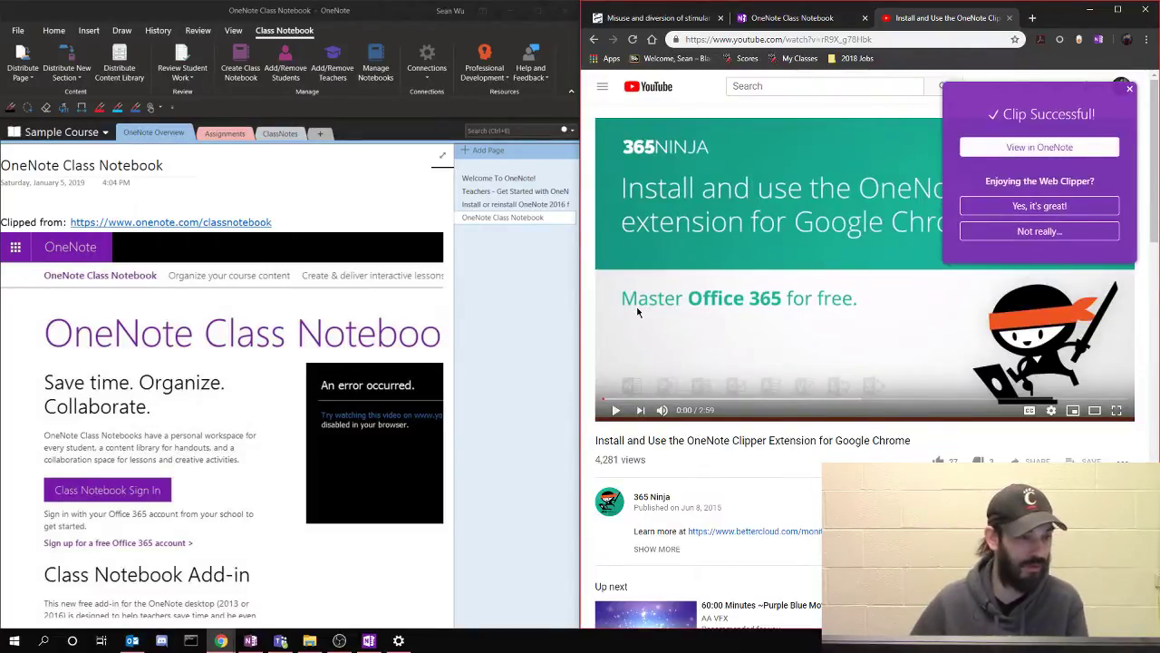
left_click(1039, 146)
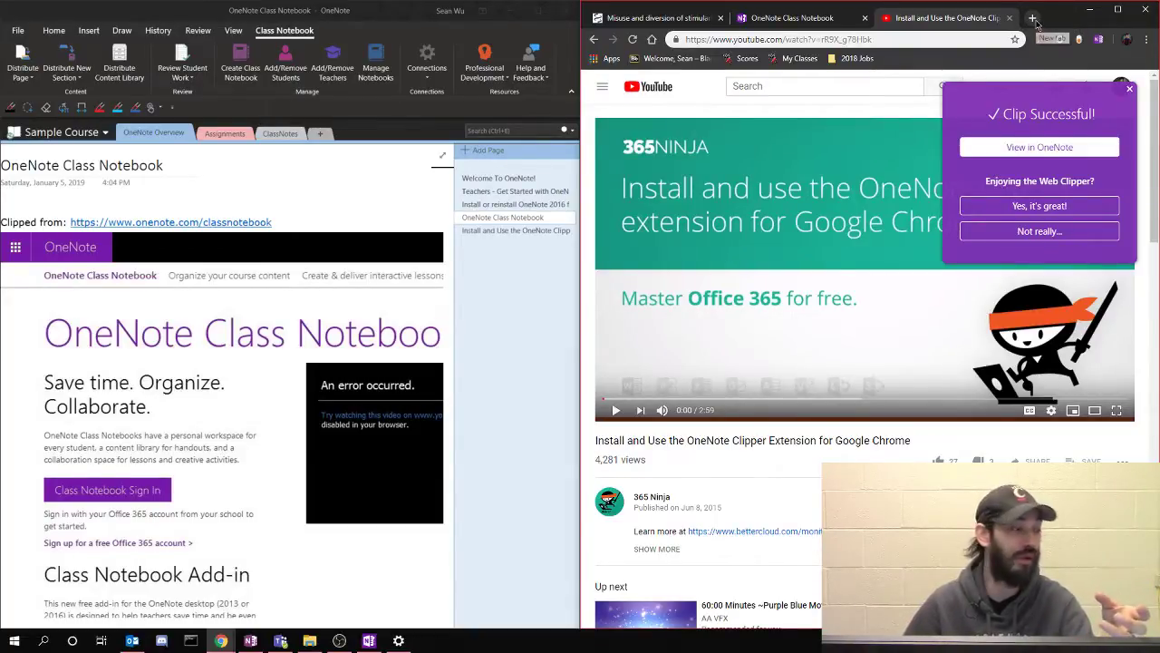
Open a blank browser tab, and in the desktop notebook move the clipped OneNote Clipper video page directly below Welcome To OneNote!
left_click(1033, 18)
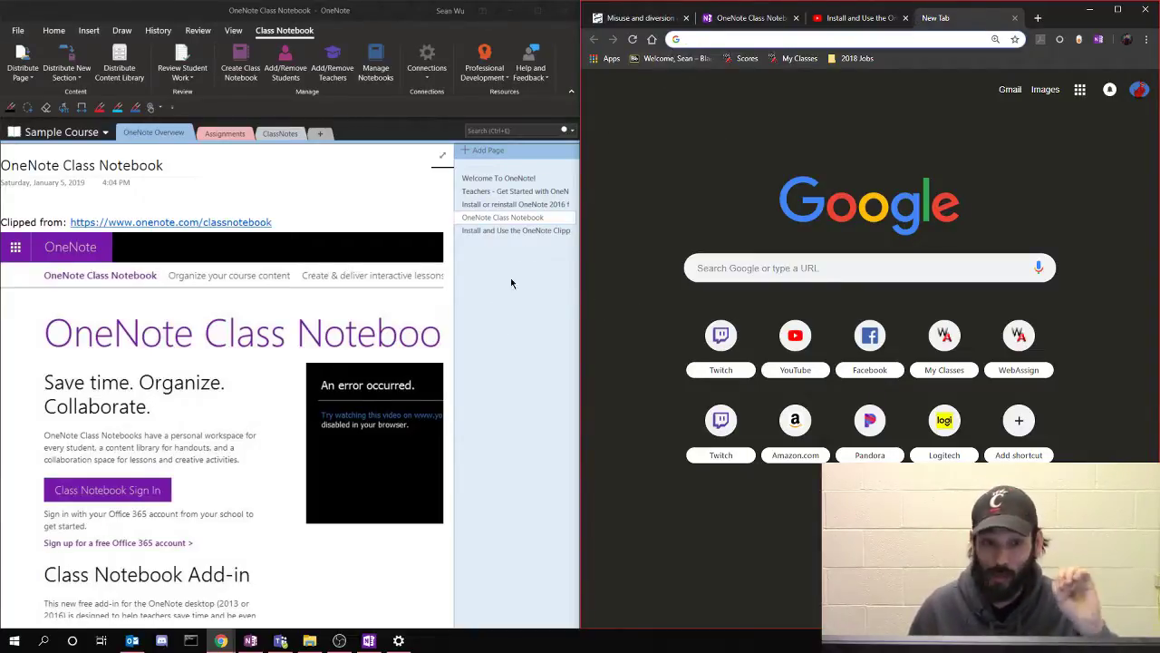
left_click(506, 233)
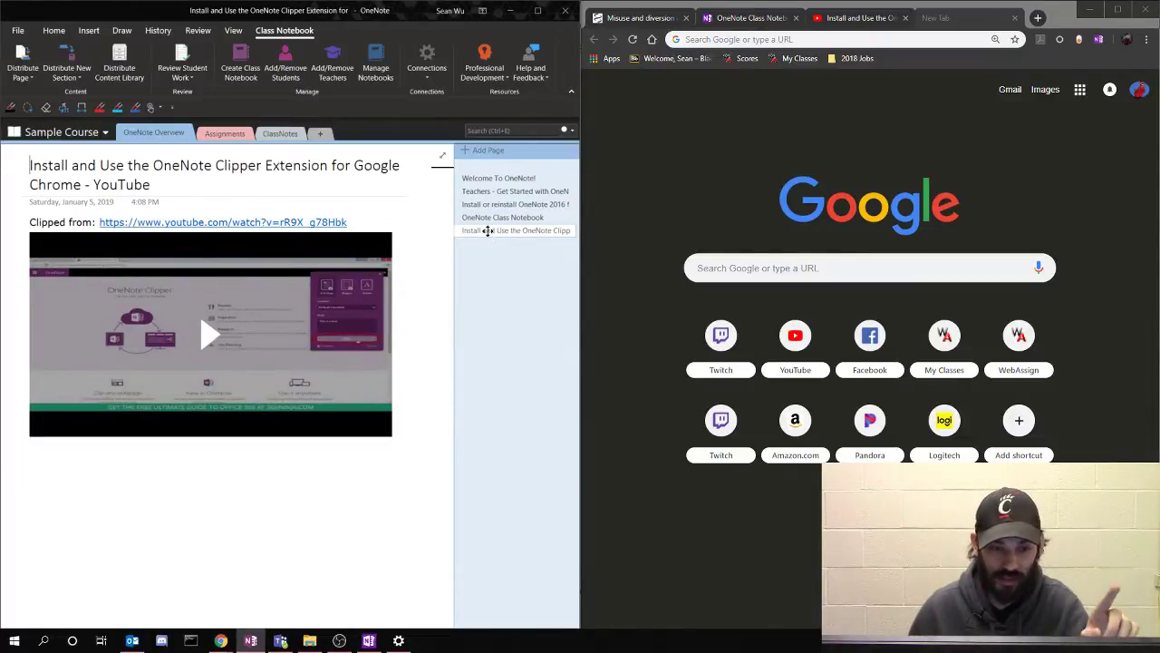
left_click_drag(488, 231, 494, 188)
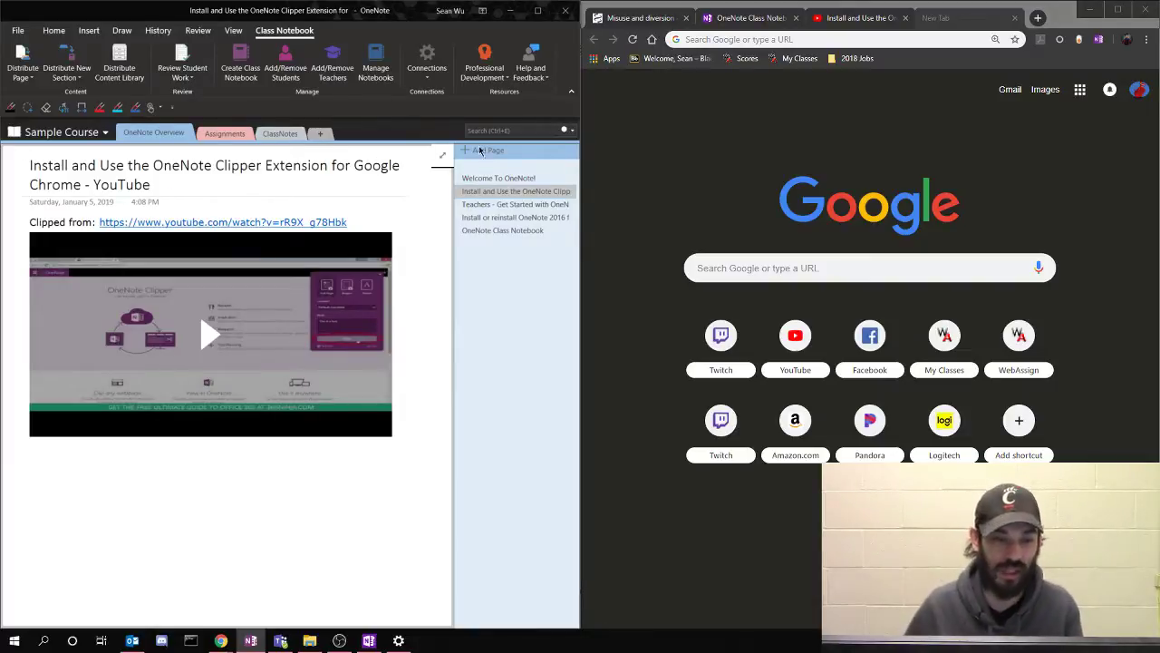
Check the Assignments section and the Newton's Second Law page, and title the first untitled page in the ClassNotes section "Momentum"
left_click(222, 134)
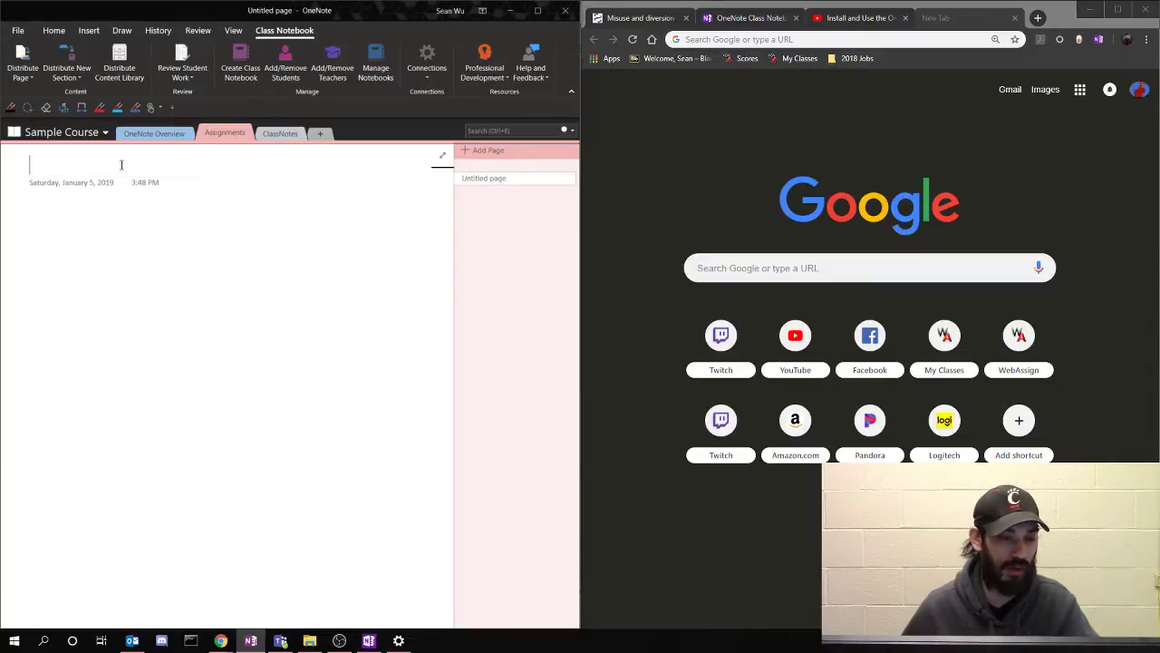
left_click(278, 134)
left_click(477, 178)
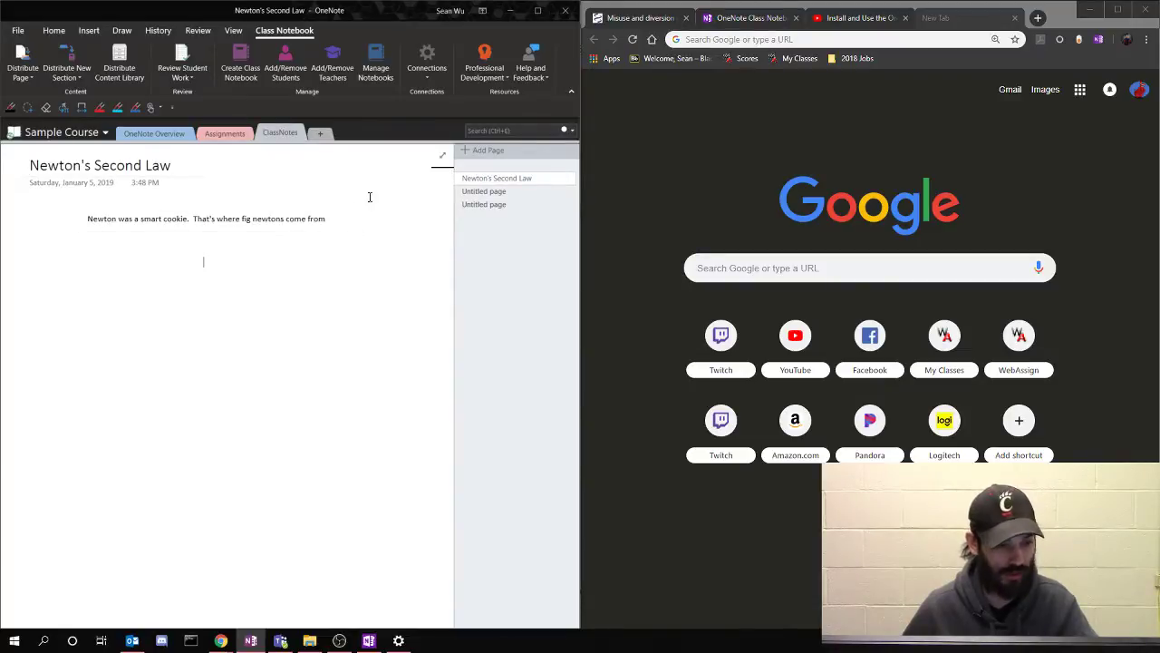
left_click(501, 192)
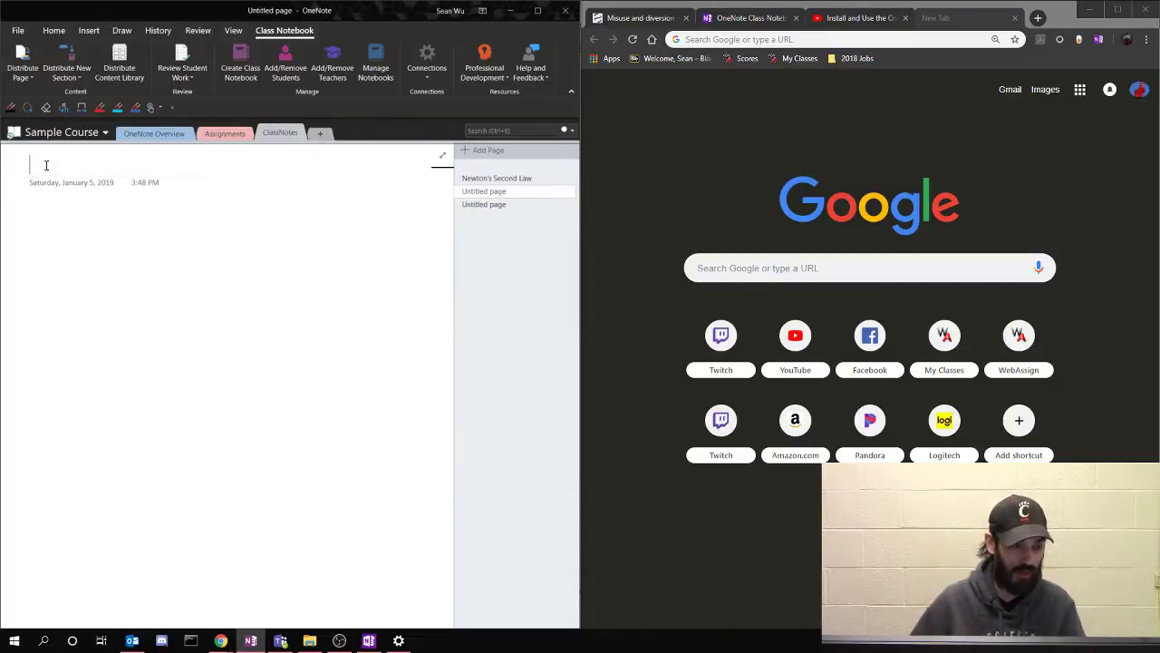
type("Momentum")
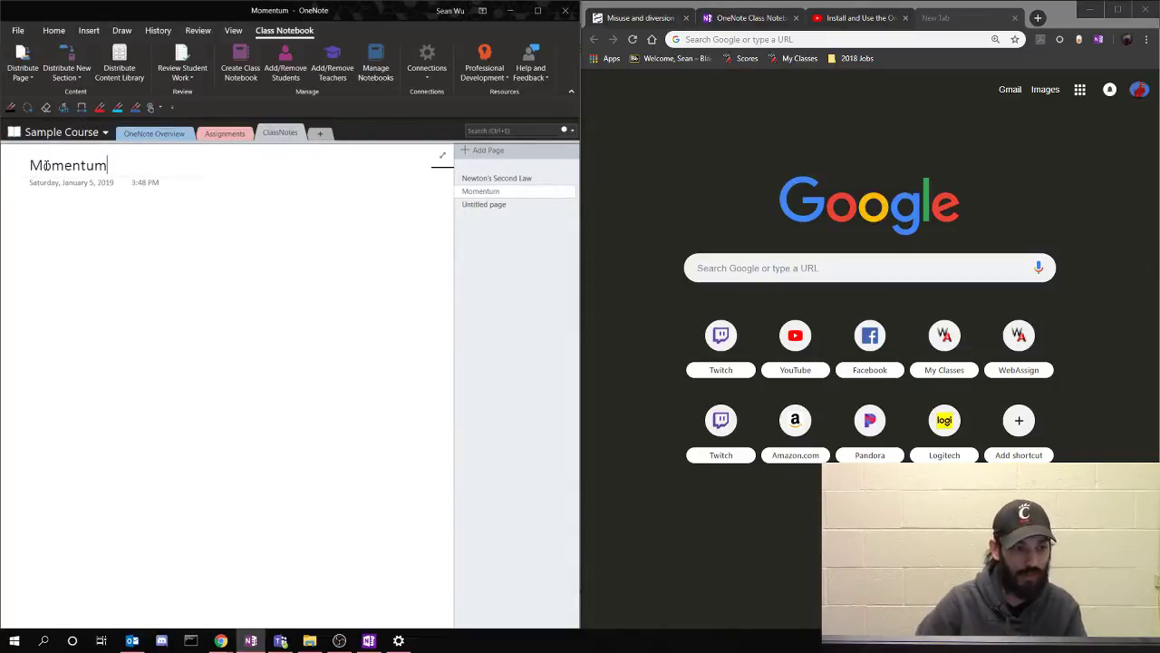
Add a text note below the Momentum title reading "Conservation of momentum is defined as follows:"
left_click(140, 304)
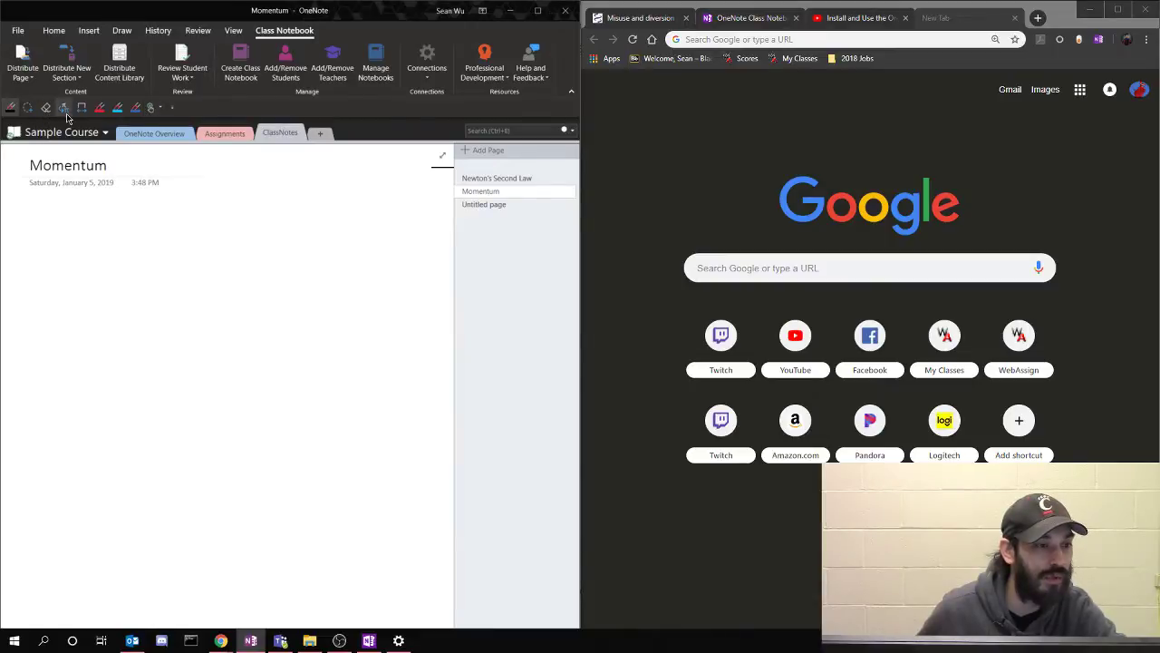
left_click(121, 31)
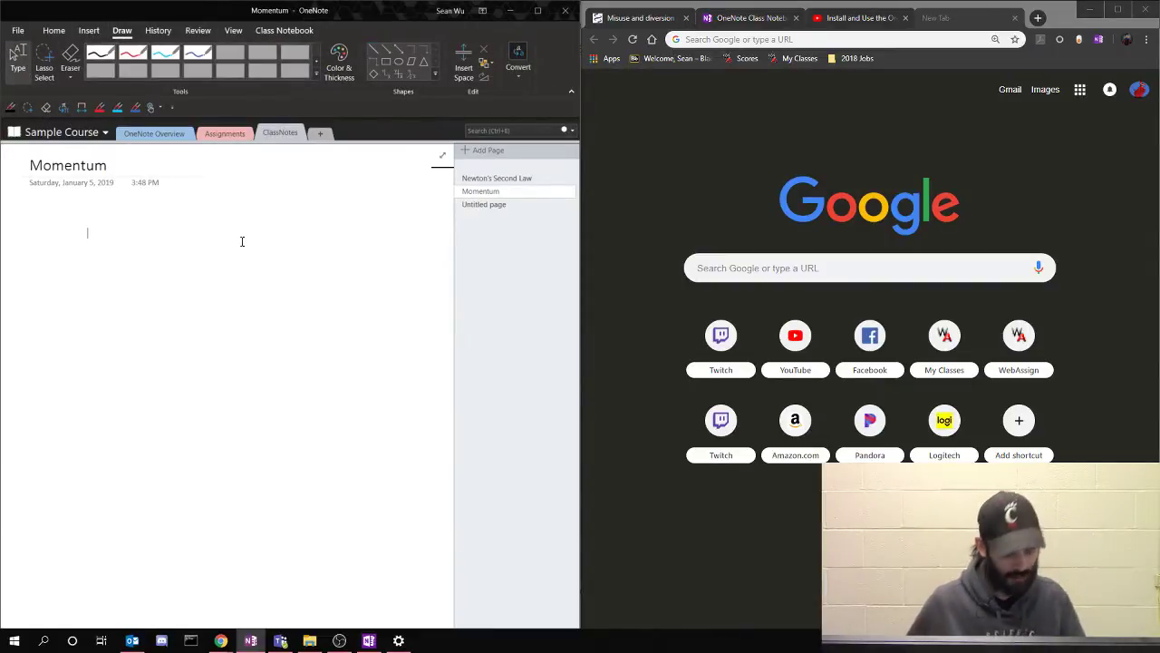
type("Mo")
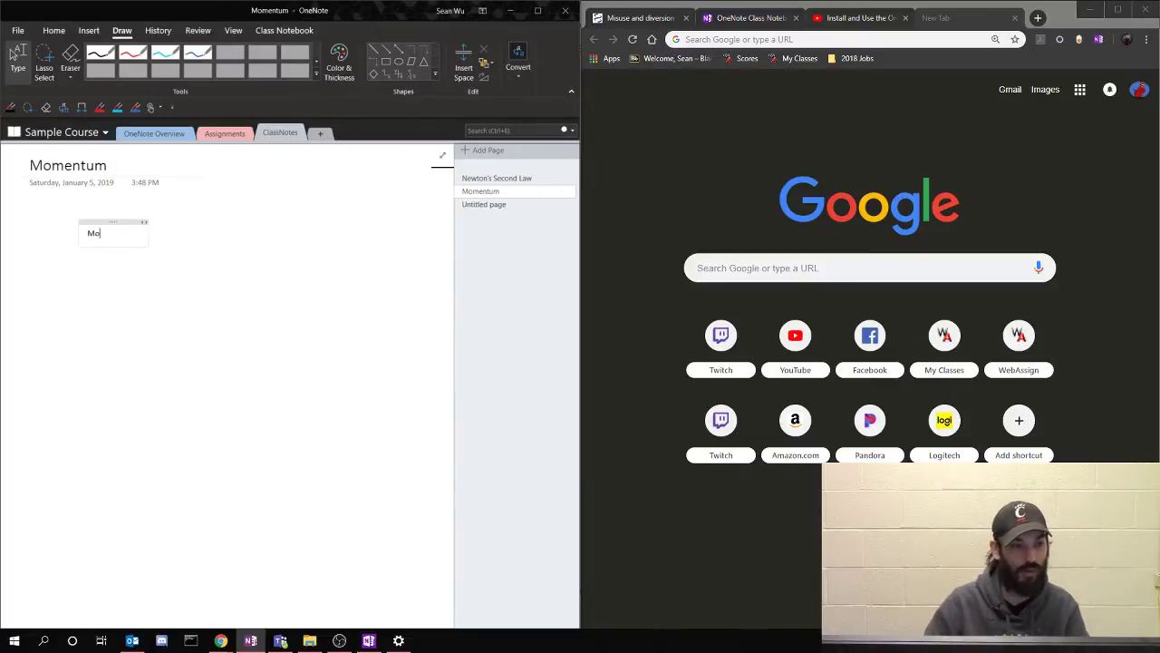
type("m")
key("BackSpace")
key("BackSpace")
key("BackSpace")
type("Conser")
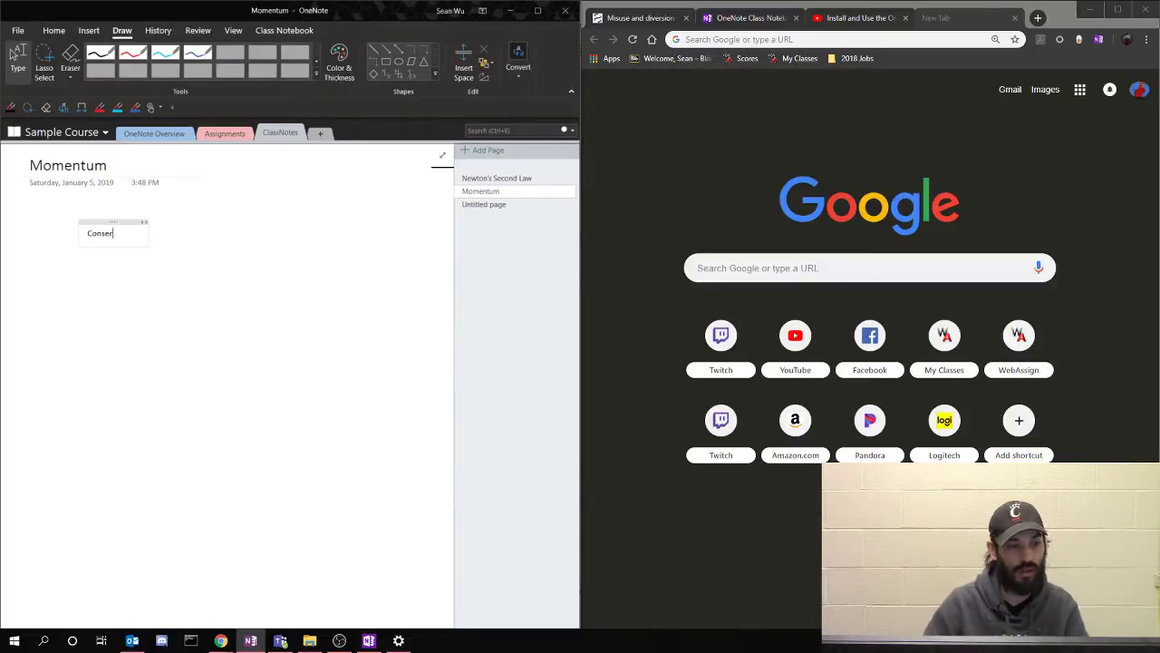
type("vation of momentu")
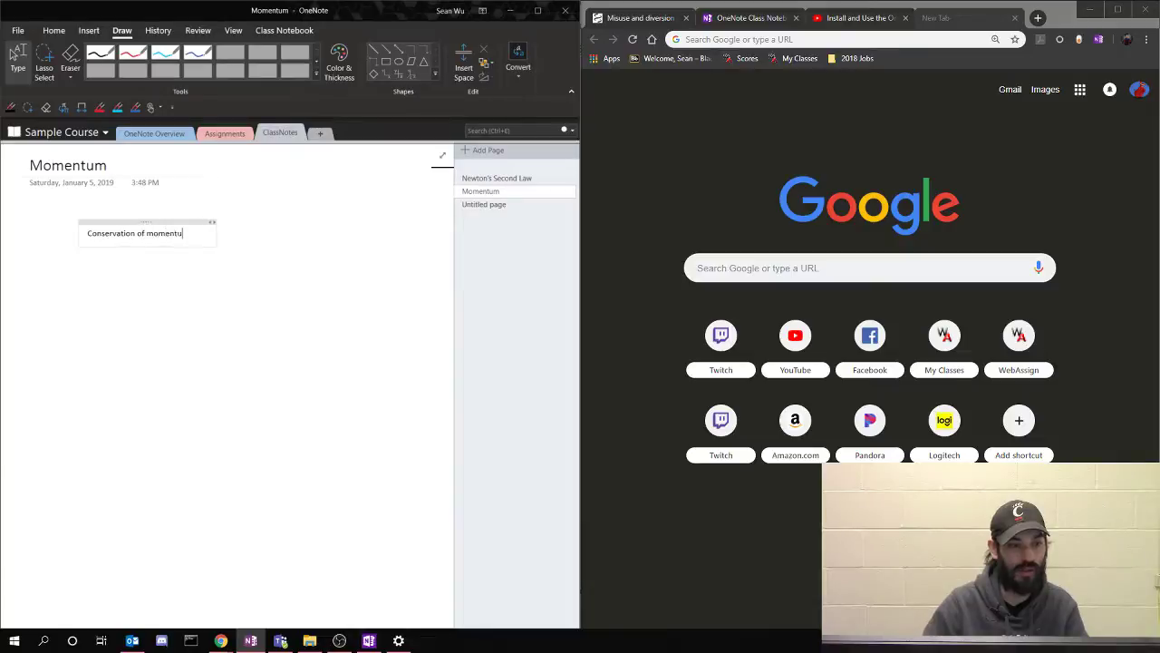
type("m is defined as ")
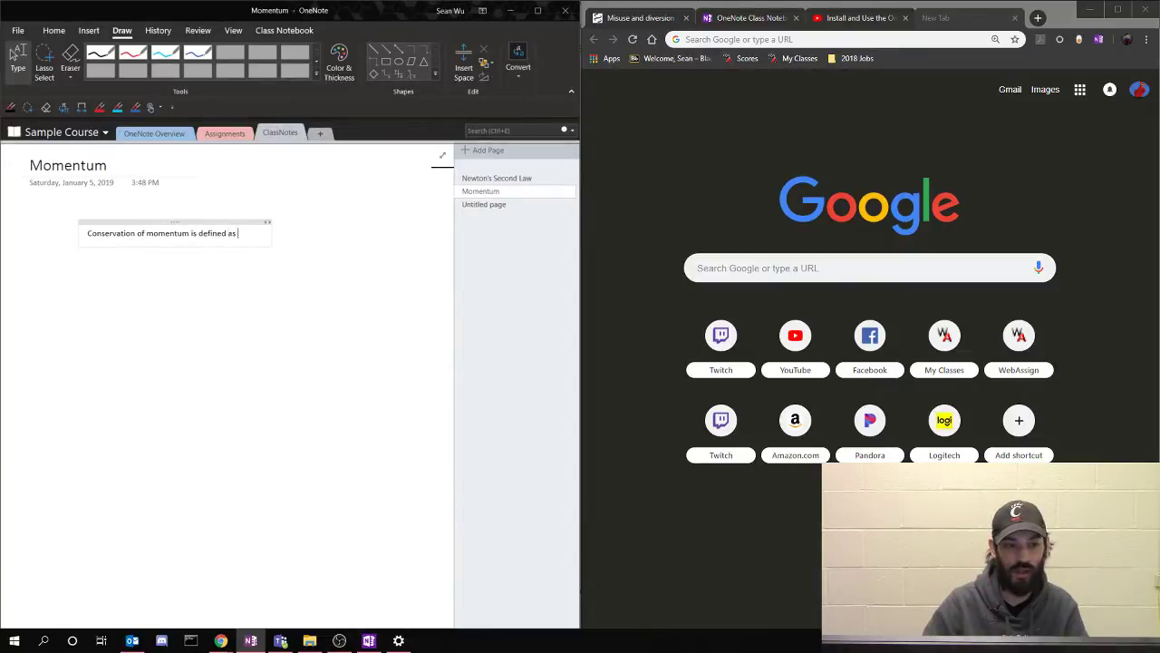
type("follows:")
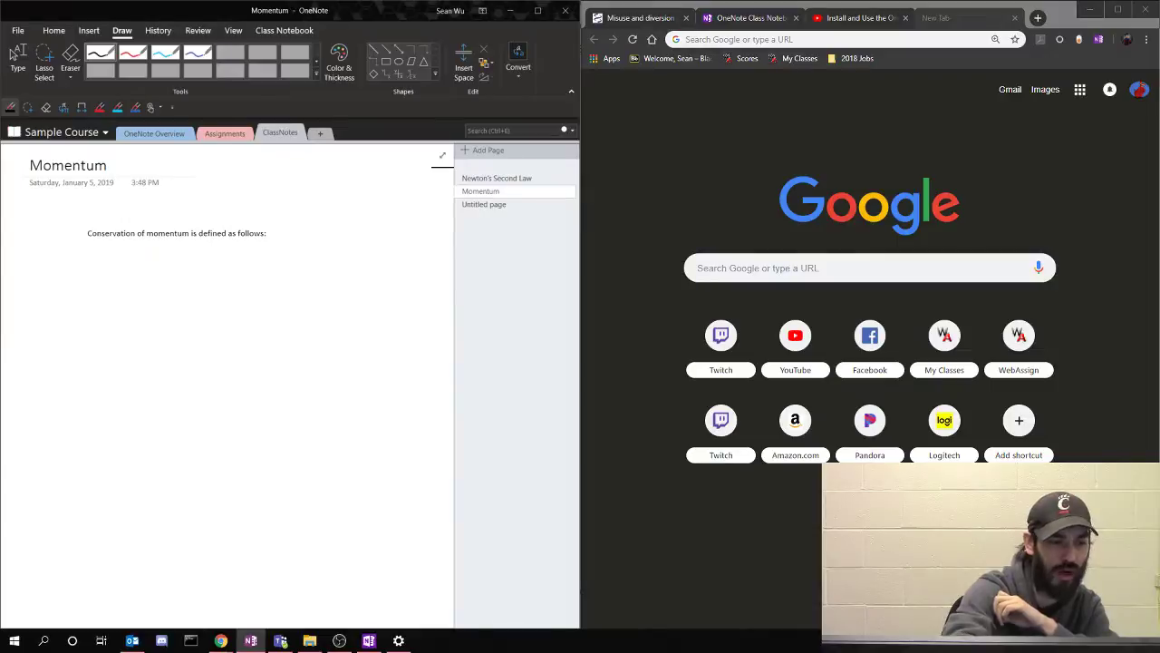
Handwrite the equation Σp⃗i = Σp⃗f in black ink below the conservation of momentum note
mouse_move(135, 270)
left_mouse_down()
mouse_move(83, 373)
mouse_move(153, 372)
left_mouse_up()
mouse_move(175, 309)
left_mouse_down()
mouse_move(185, 372)
mouse_move(182, 342)
left_mouse_up()
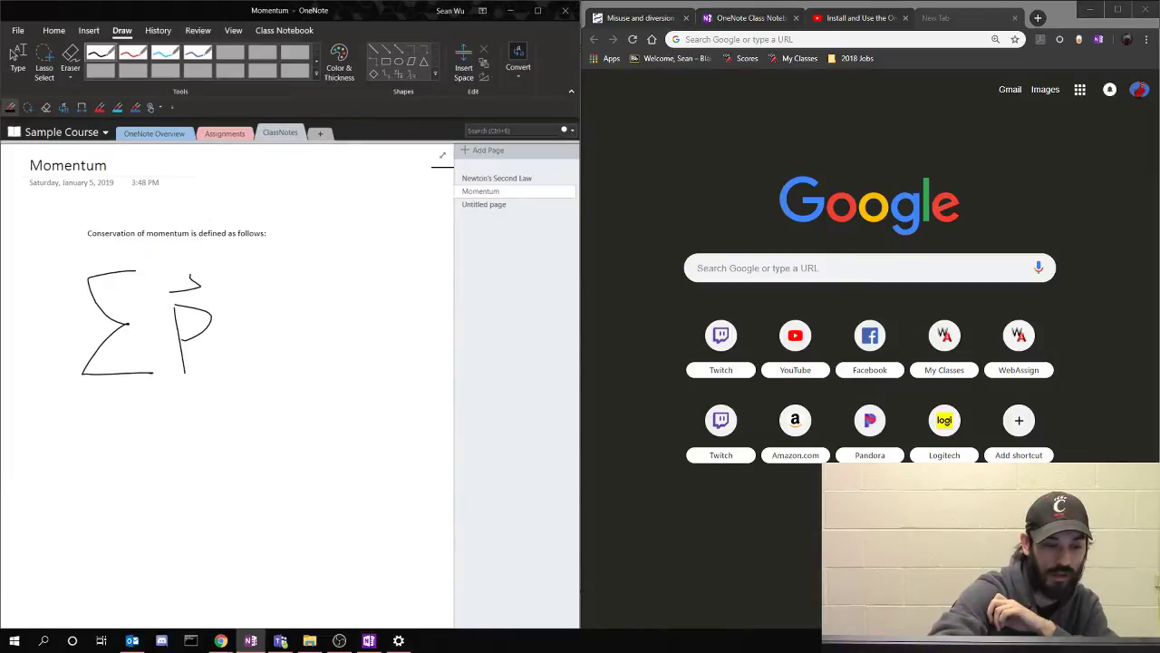
left_click_drag(227, 379, 243, 375)
left_click(231, 343)
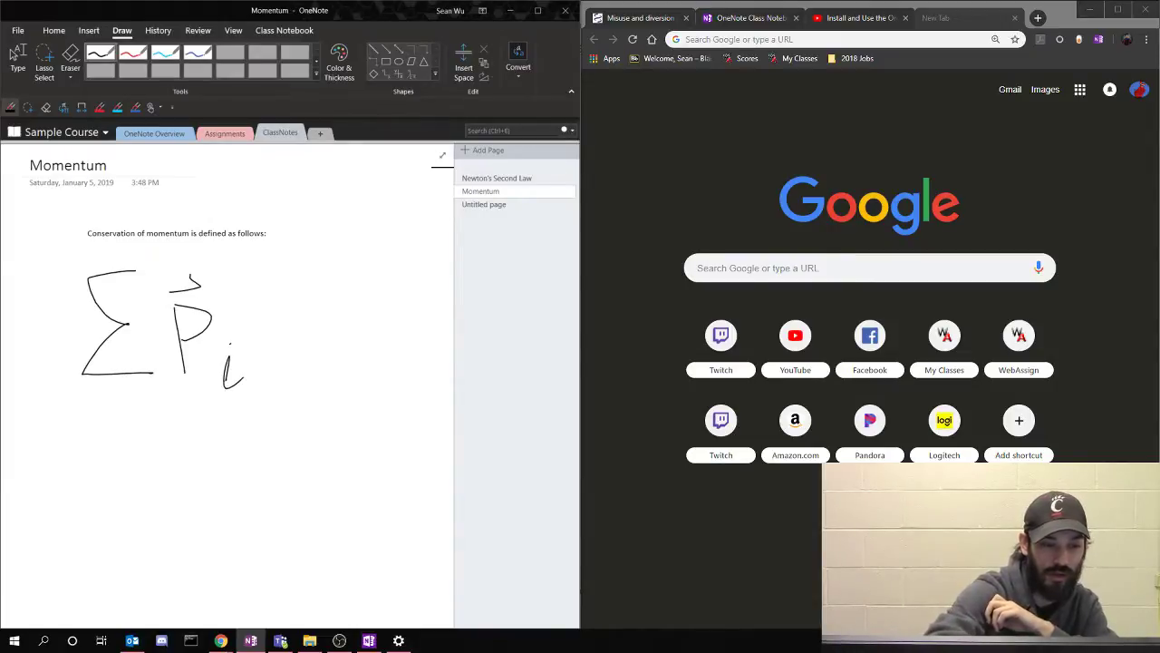
left_click_drag(320, 263, 370, 360)
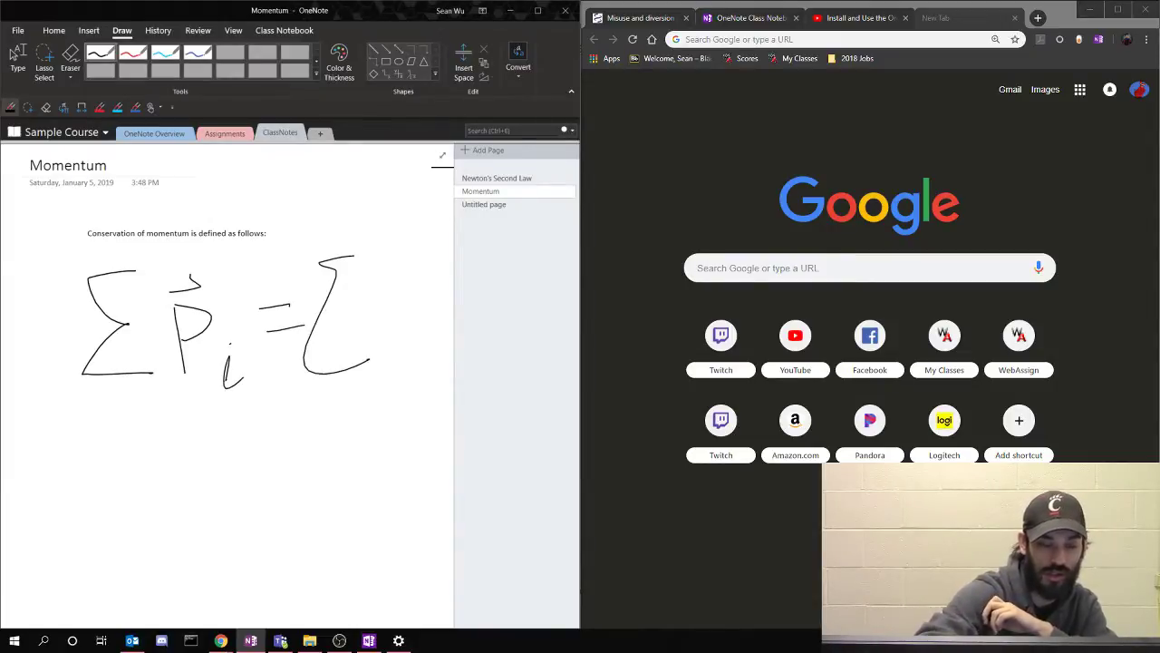
left_click_drag(380, 293, 388, 347)
mouse_move(380, 292)
left_mouse_down()
mouse_move(403, 299)
mouse_move(384, 326)
mouse_move(413, 361)
mouse_move(433, 345)
left_mouse_up()
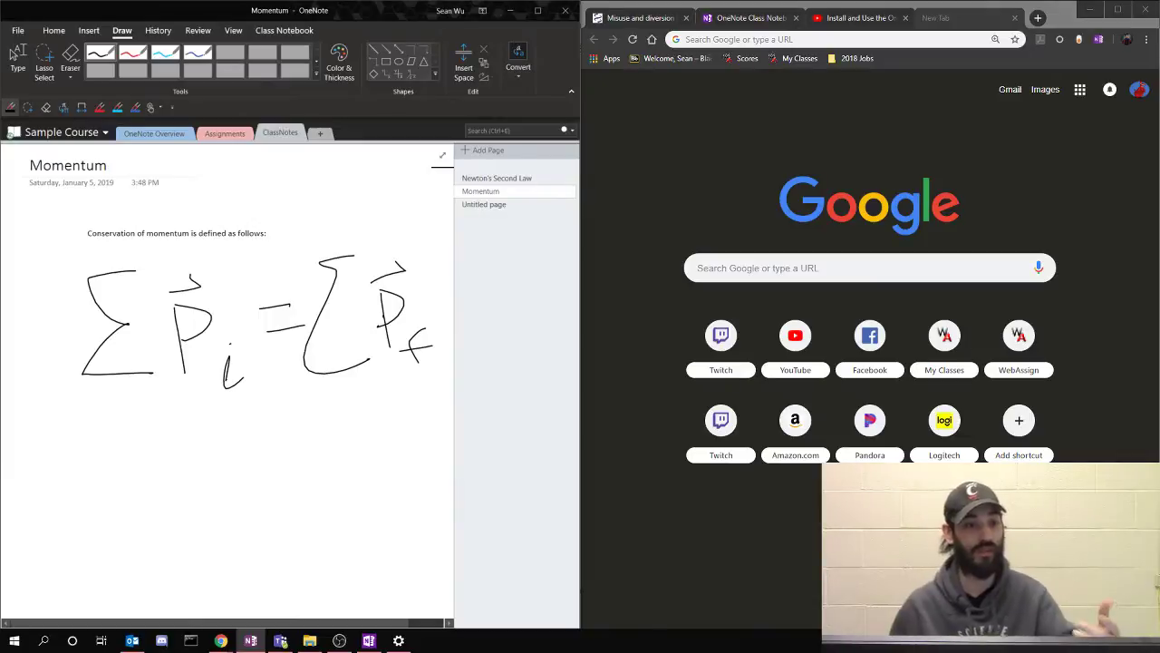
Lasso the whole handwritten momentum equation and open it for ink-to-math conversion
left_click(40, 71)
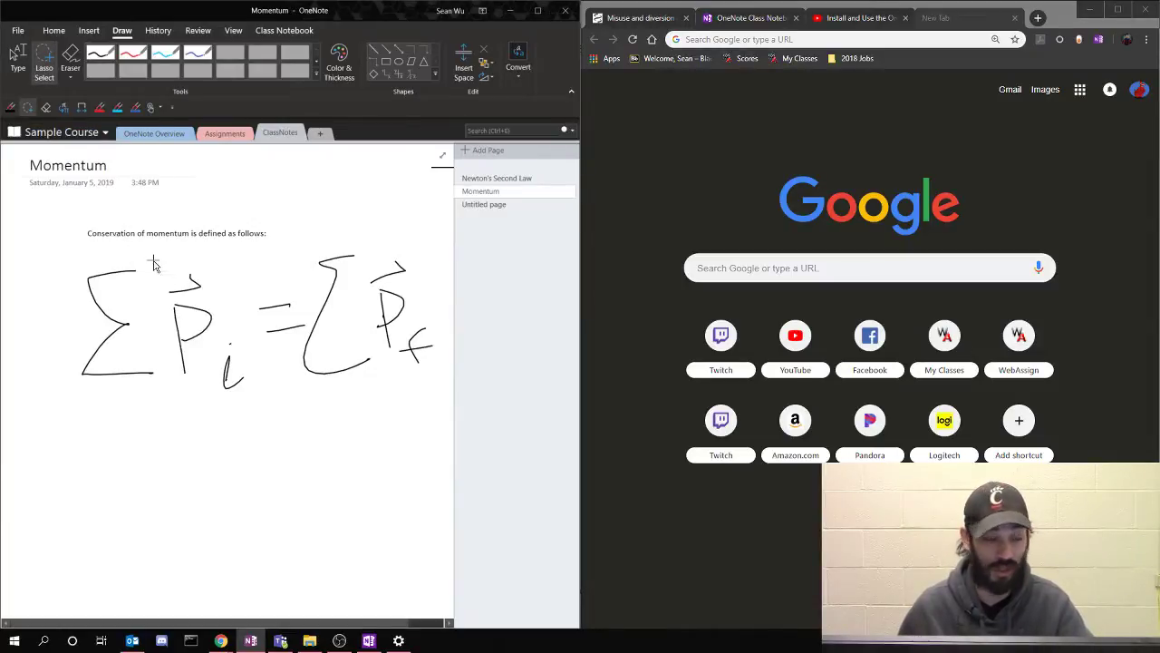
mouse_move(130, 254)
left_mouse_down()
mouse_move(20, 245)
mouse_move(143, 472)
mouse_move(405, 420)
mouse_move(435, 276)
mouse_move(117, 267)
mouse_move(71, 237)
left_mouse_up()
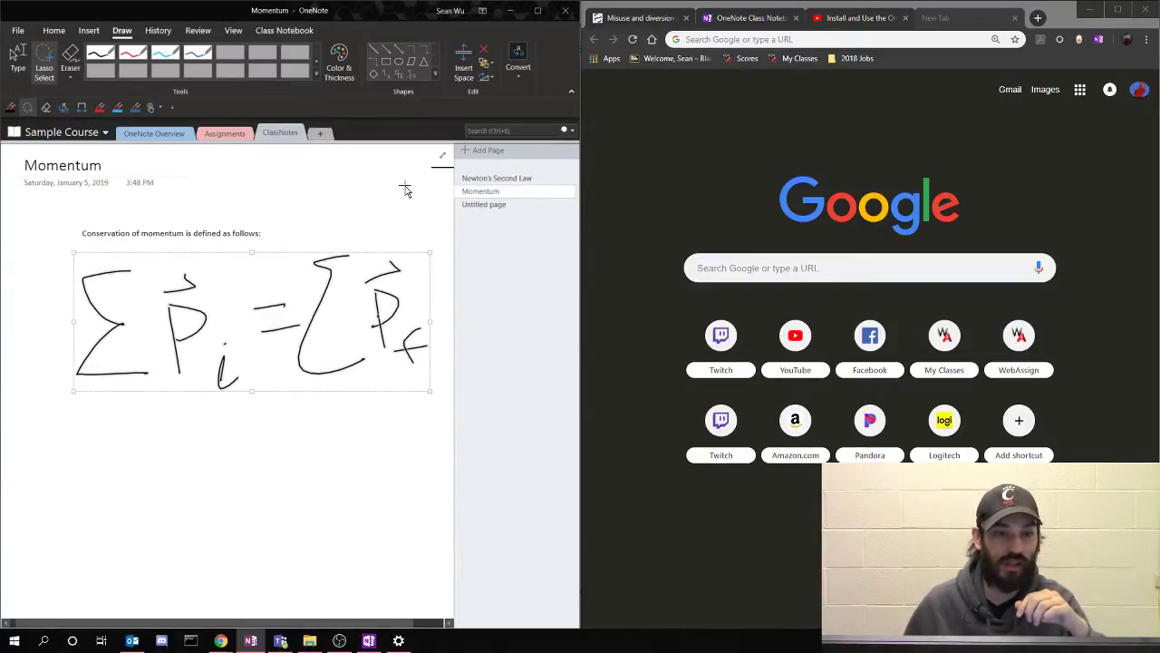
left_click(520, 79)
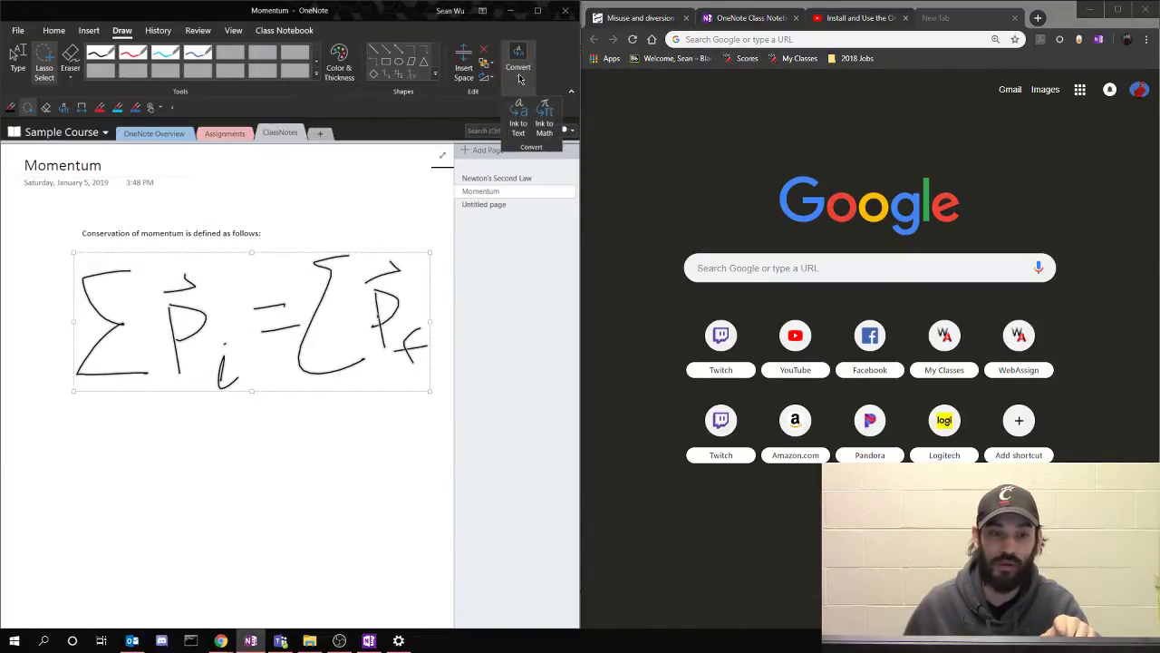
left_click(544, 131)
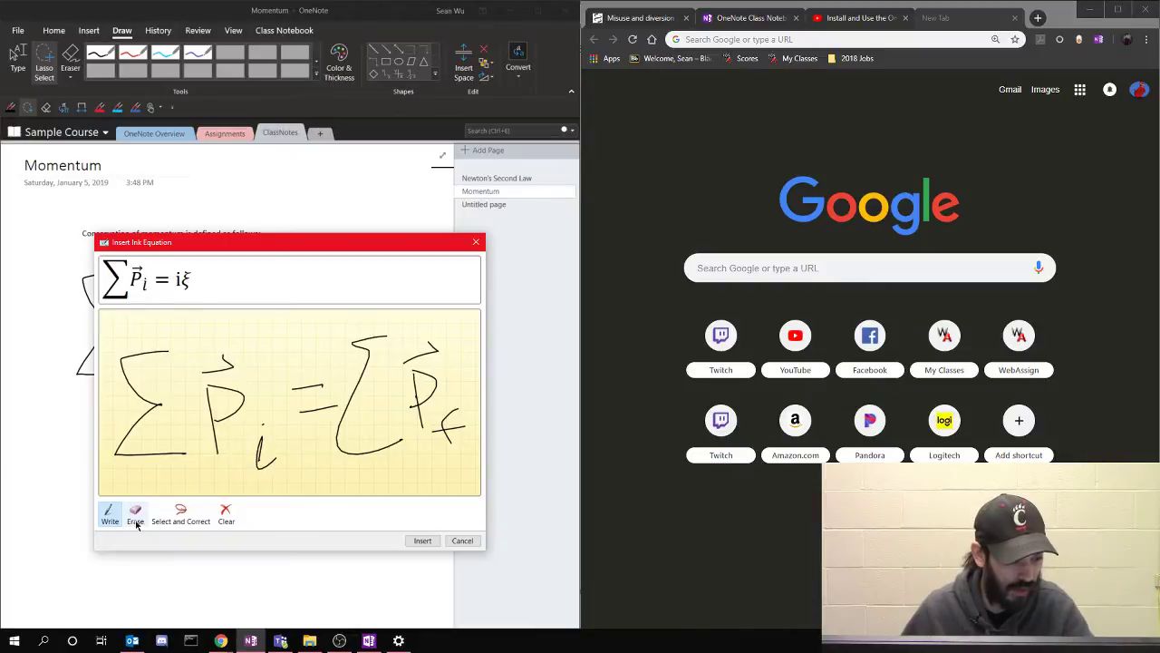
Correct the misrecognized second summation sign in the ink equation by erasing it and rewriting it as a clear Σ
left_click(174, 519)
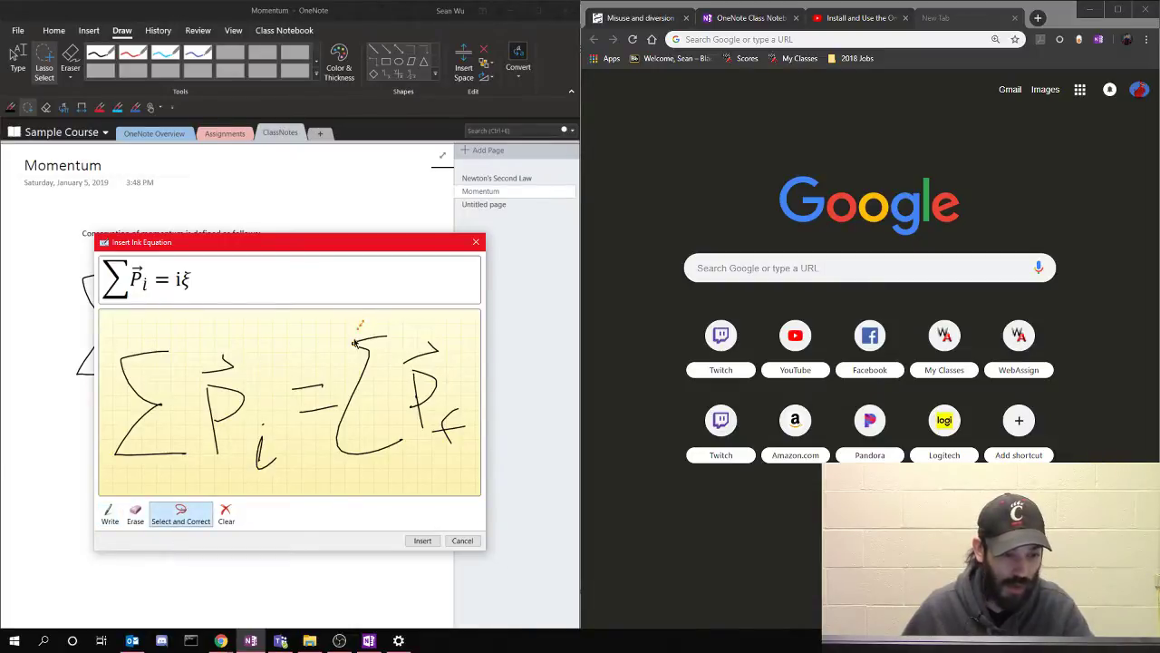
mouse_move(356, 343)
left_mouse_down()
mouse_move(338, 426)
mouse_move(363, 467)
mouse_move(406, 448)
mouse_move(399, 343)
mouse_move(363, 324)
left_mouse_up()
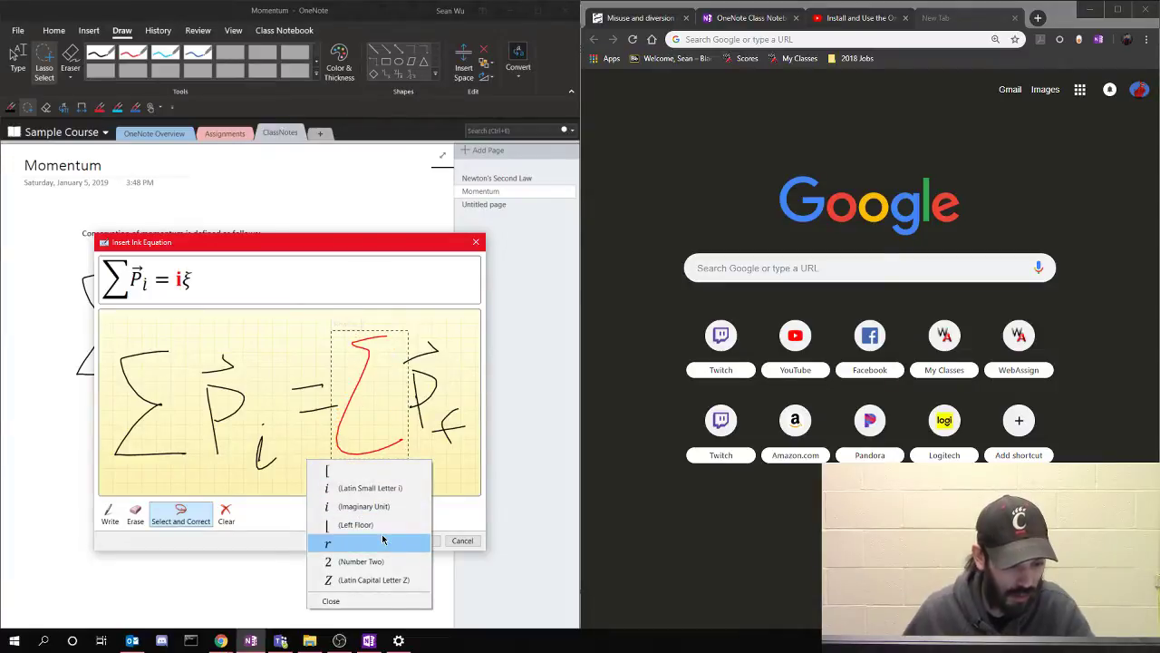
left_click(135, 514)
left_click_drag(374, 332, 374, 394)
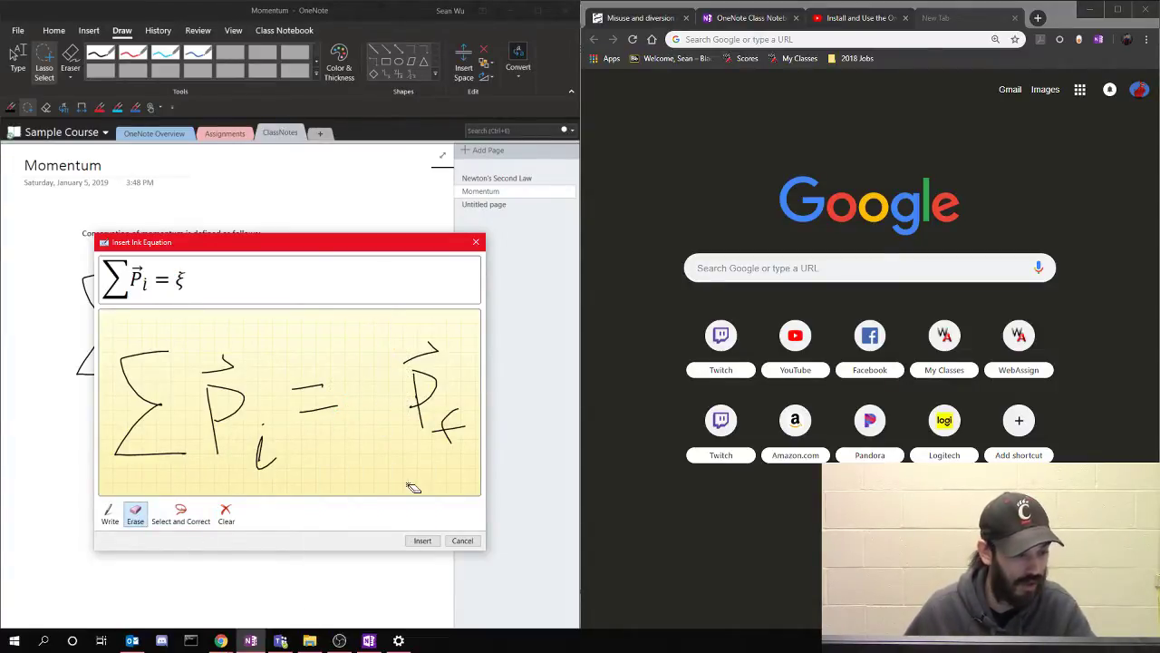
left_click(110, 514)
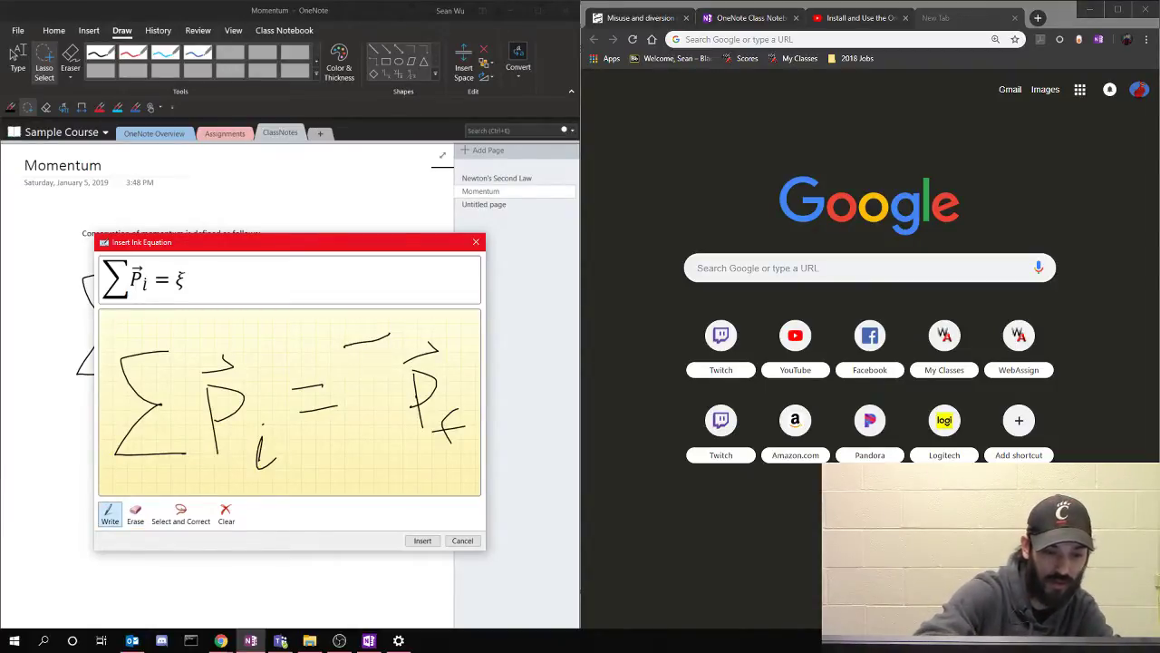
mouse_move(345, 344)
left_mouse_down()
mouse_move(381, 397)
mouse_move(354, 442)
mouse_move(391, 442)
left_mouse_up()
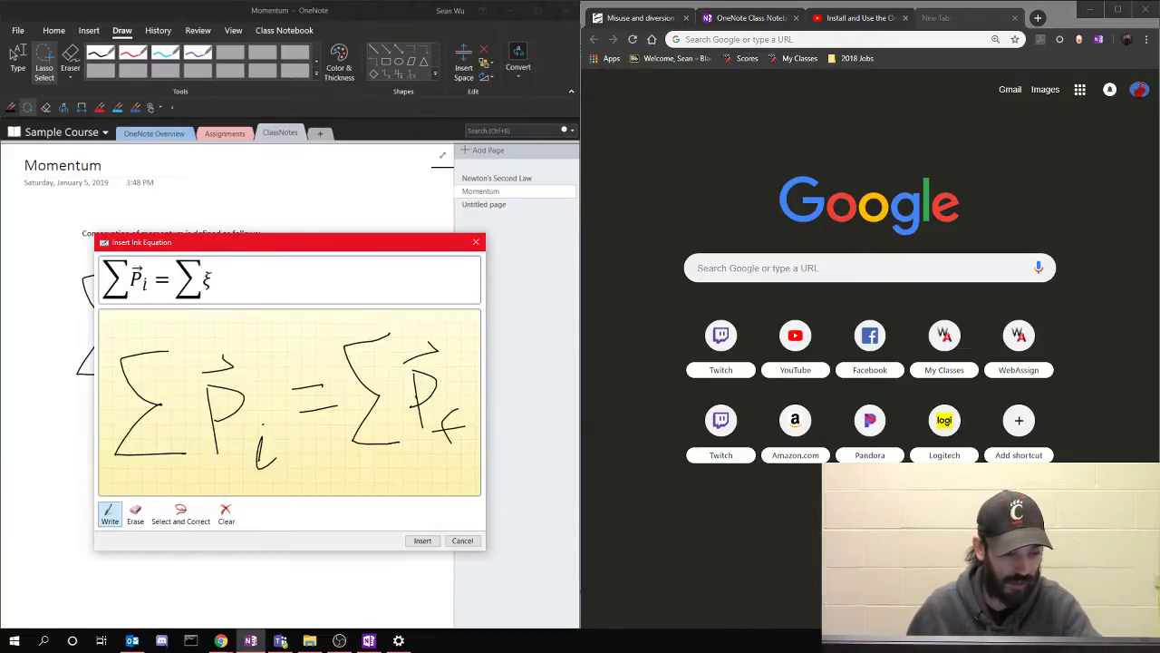
Correct the recognition of both momentum symbols in the ink equation to a lowercase p
left_click(180, 514)
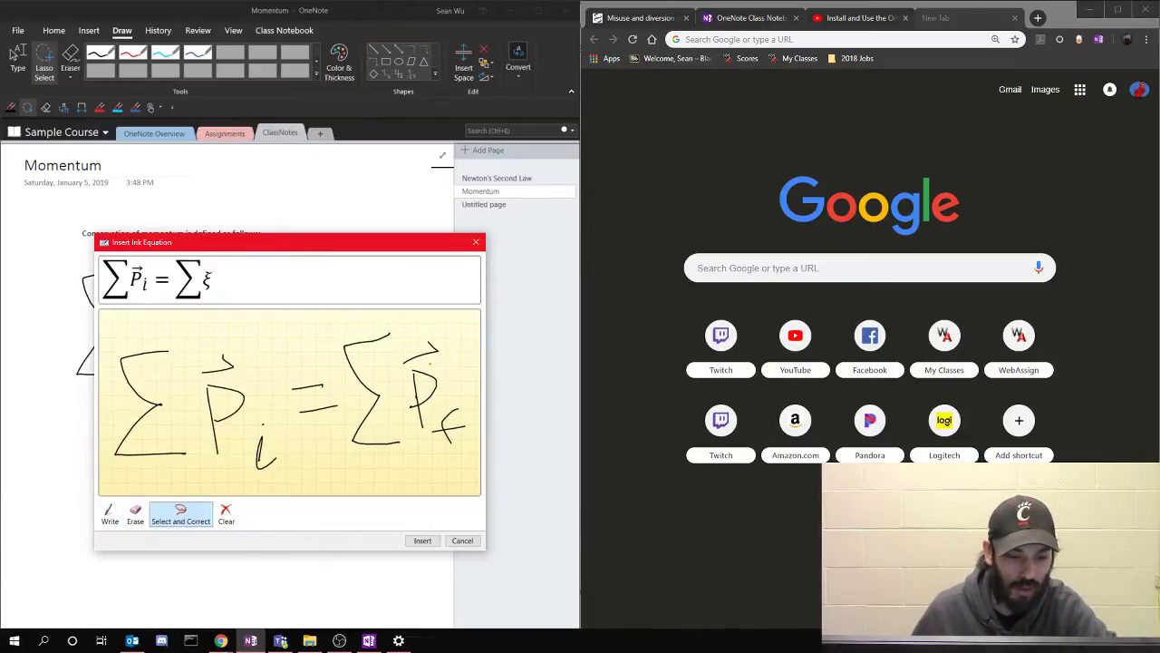
mouse_move(396, 388)
left_mouse_down()
mouse_move(424, 444)
mouse_move(458, 371)
mouse_move(424, 362)
left_mouse_up()
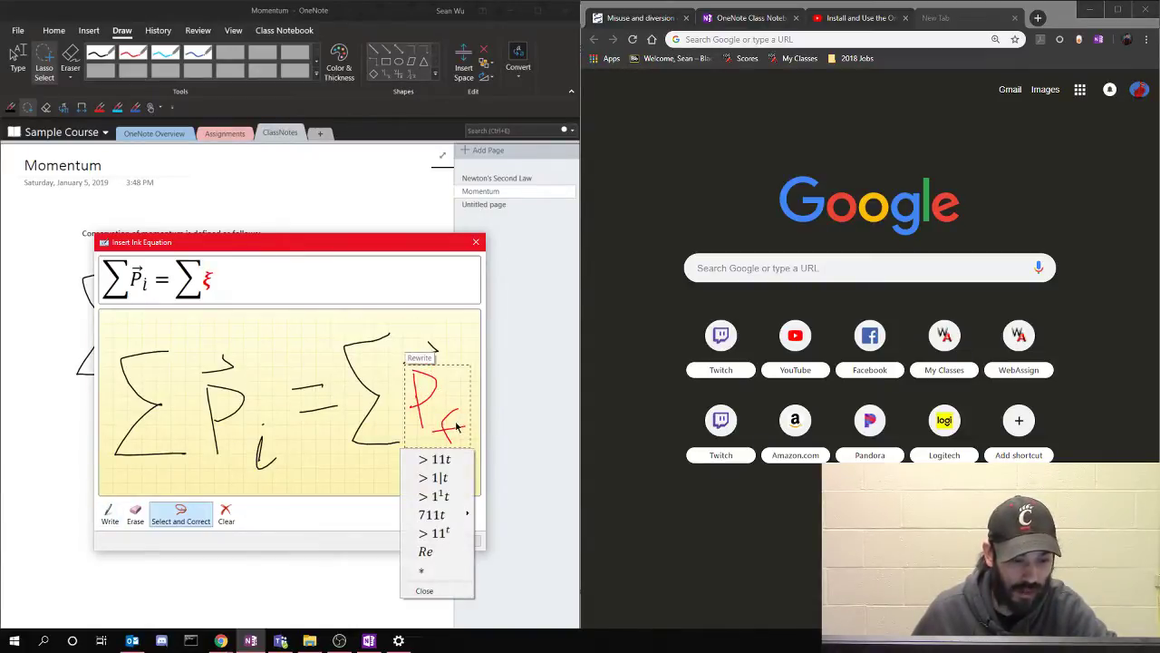
left_click(441, 594)
mouse_move(418, 367)
left_mouse_down()
mouse_move(406, 408)
mouse_move(419, 433)
mouse_move(440, 386)
mouse_move(408, 366)
left_mouse_up()
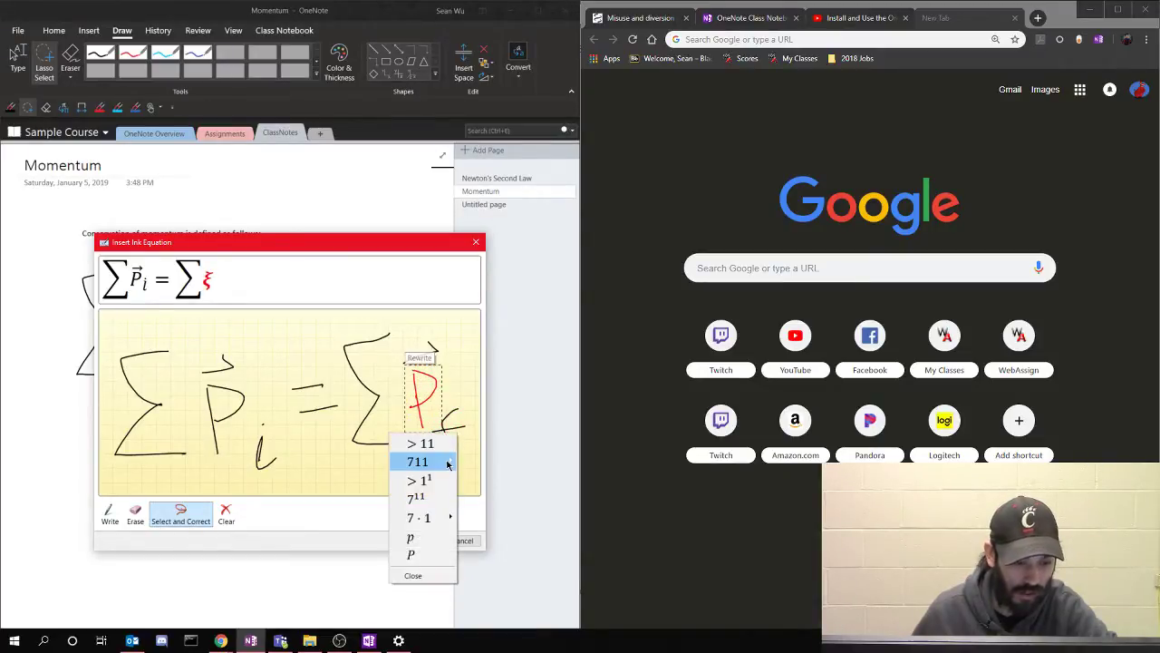
left_click(409, 540)
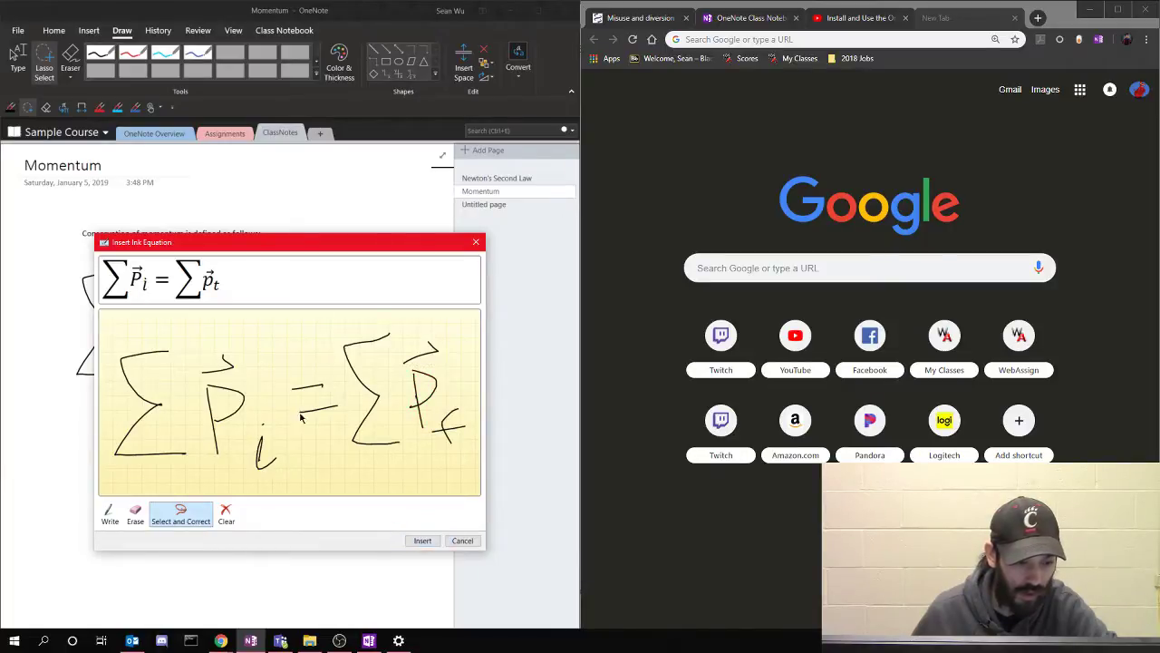
mouse_move(239, 382)
left_mouse_down()
mouse_move(199, 405)
mouse_move(224, 451)
mouse_move(249, 389)
mouse_move(222, 374)
left_mouse_up()
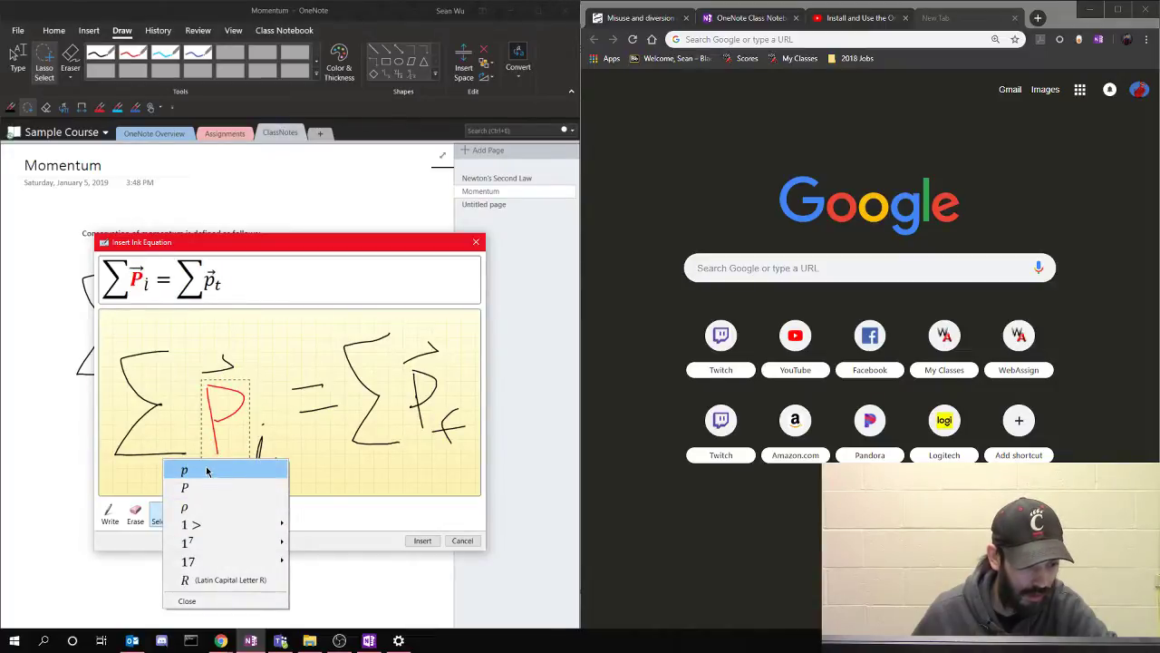
left_click(208, 469)
Correct the subscript of the second momentum symbol to f and insert the converted equation into the page
mouse_move(441, 405)
left_mouse_down()
mouse_move(453, 458)
mouse_move(462, 415)
mouse_move(443, 409)
left_mouse_up()
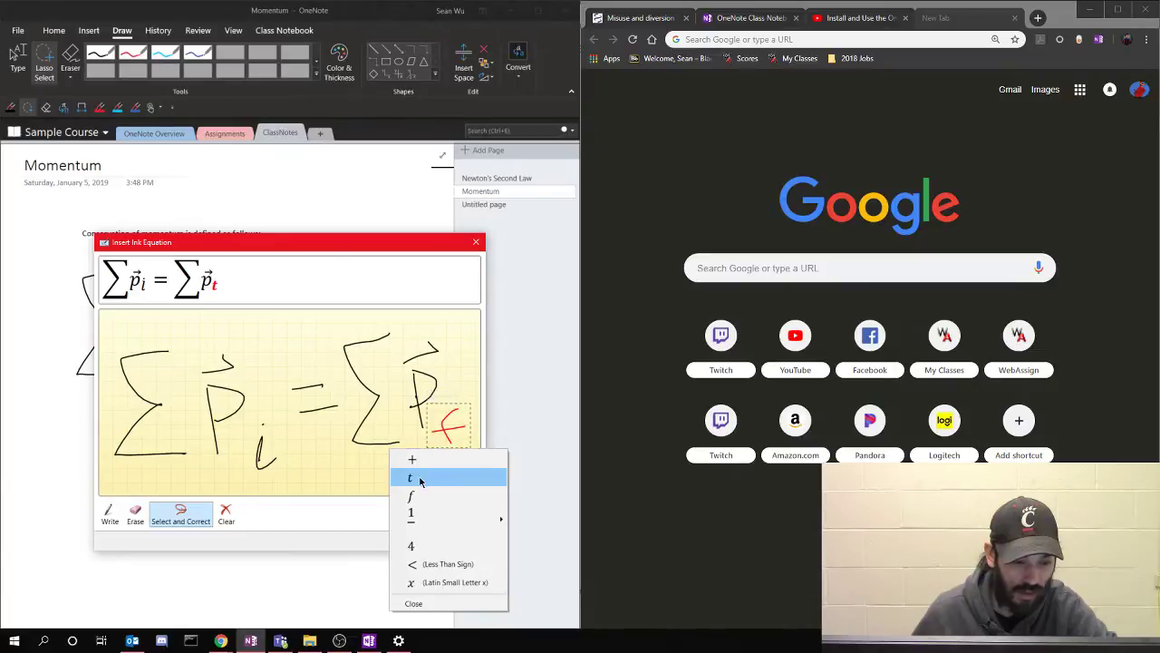
left_click(414, 477)
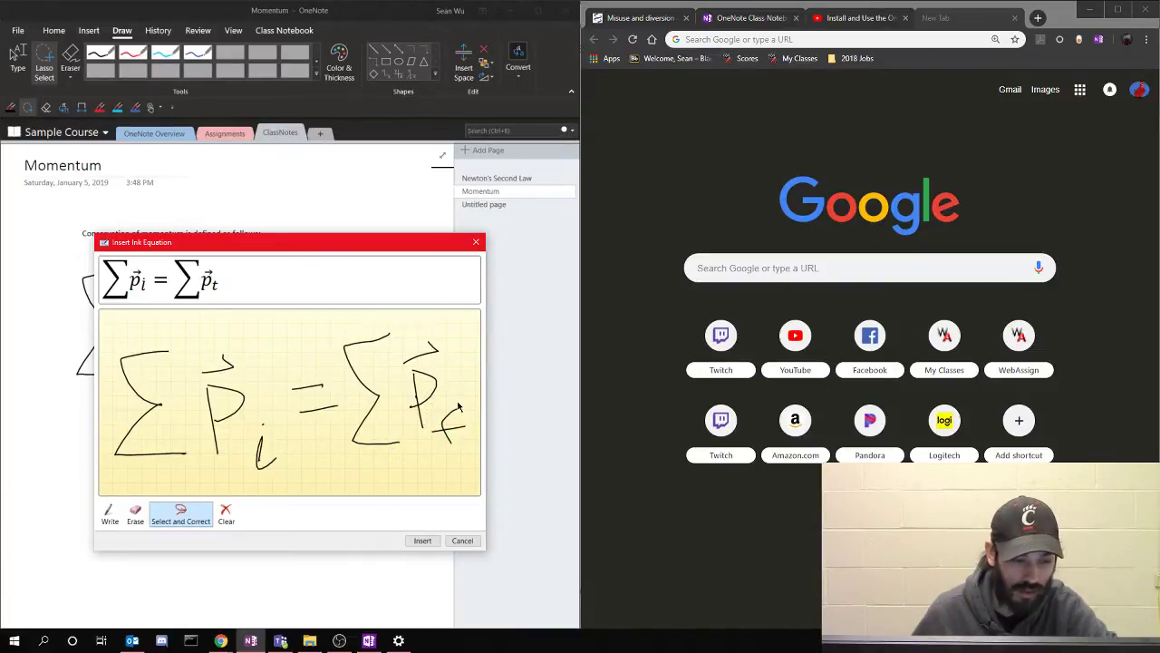
mouse_move(443, 405)
left_mouse_down()
mouse_move(469, 449)
mouse_move(458, 409)
left_mouse_up()
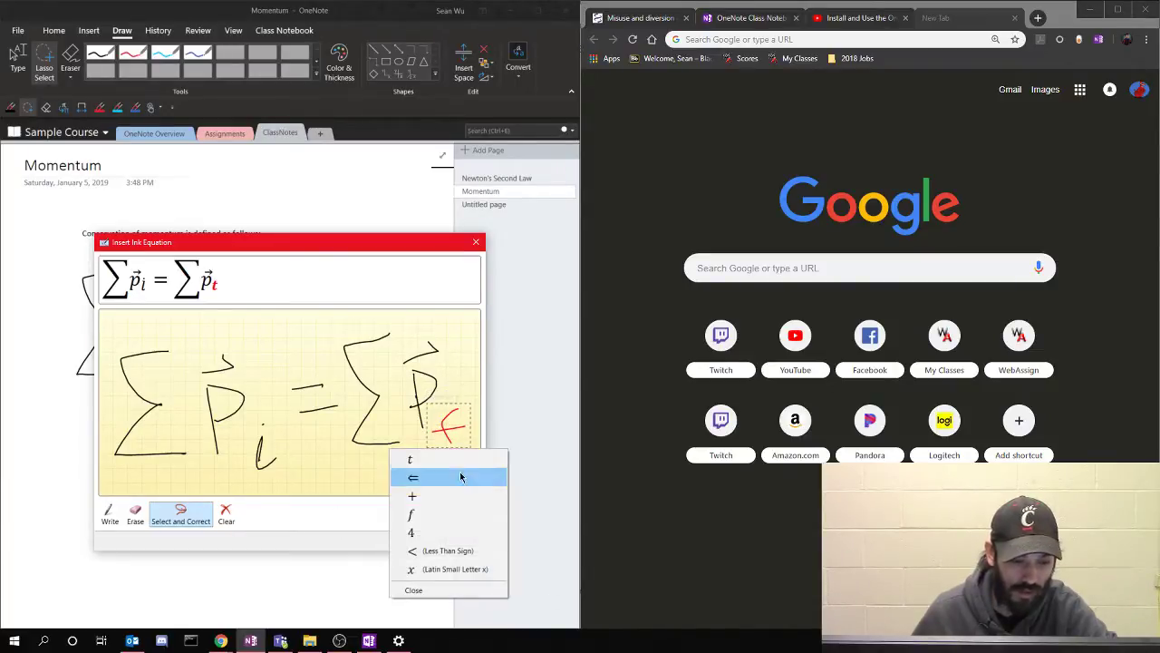
left_click(461, 514)
left_click(422, 541)
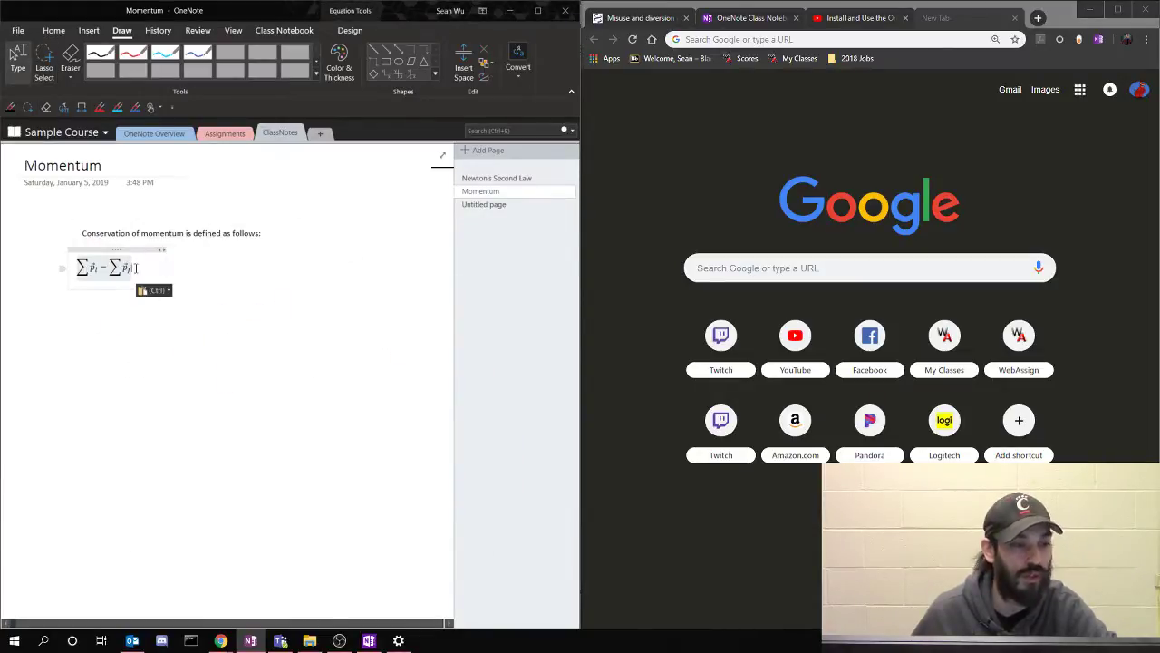
Set the inserted equation's font size to 20 and move it slightly lower beneath the text note
left_click_drag(139, 267, 76, 267)
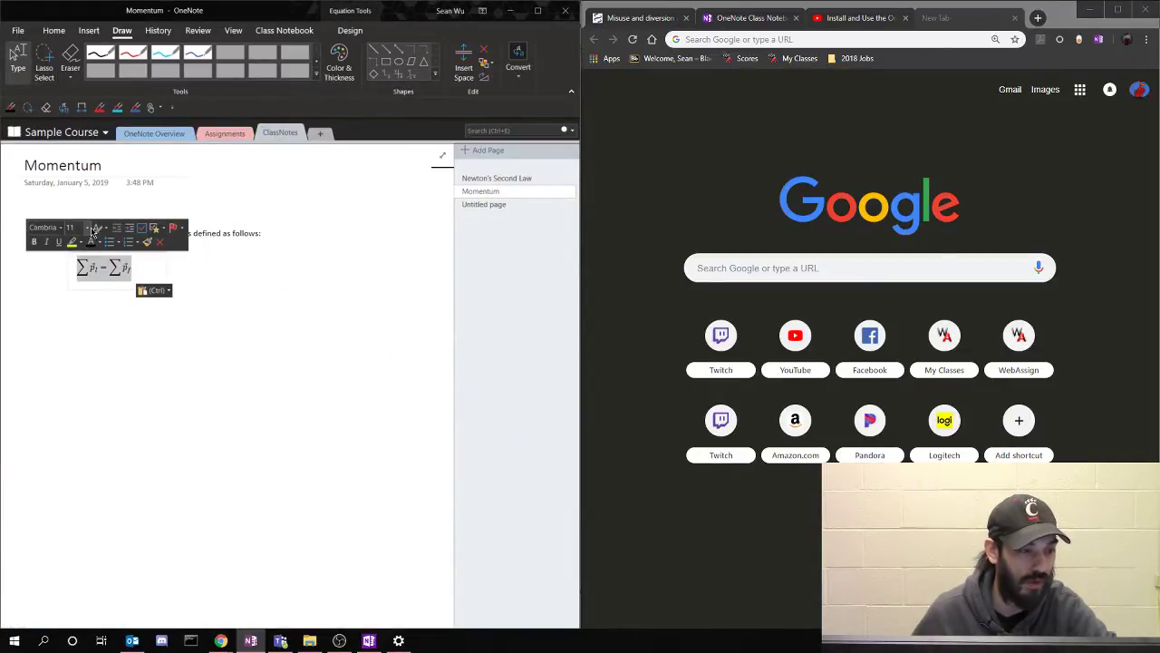
left_click(88, 228)
left_click(73, 348)
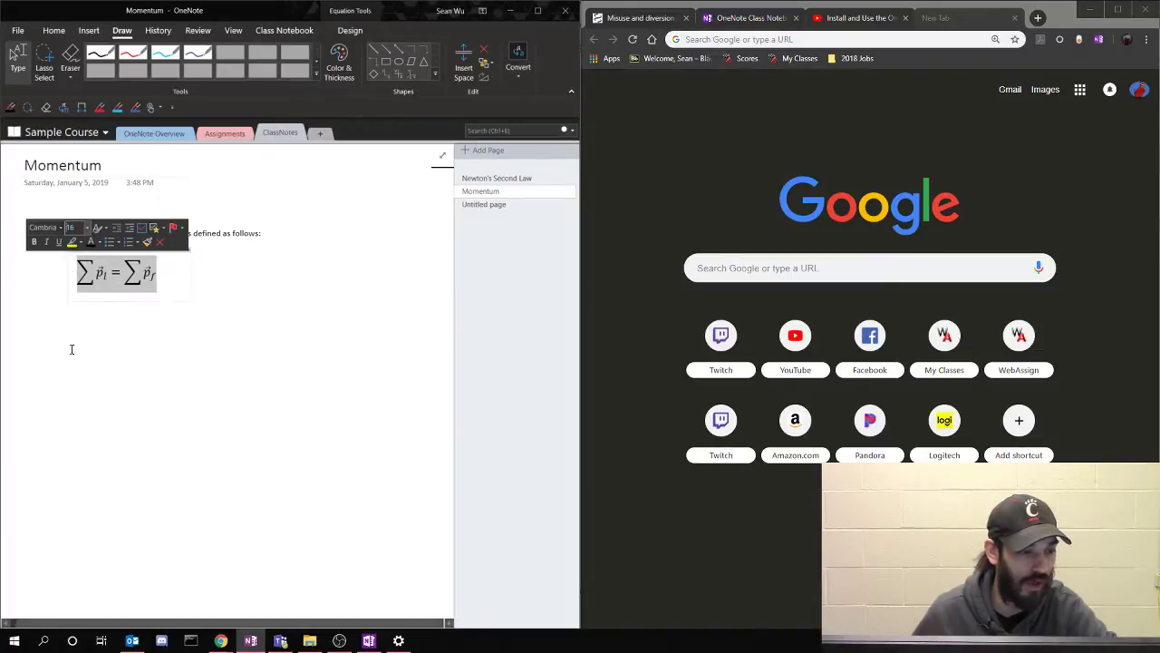
left_click(88, 227)
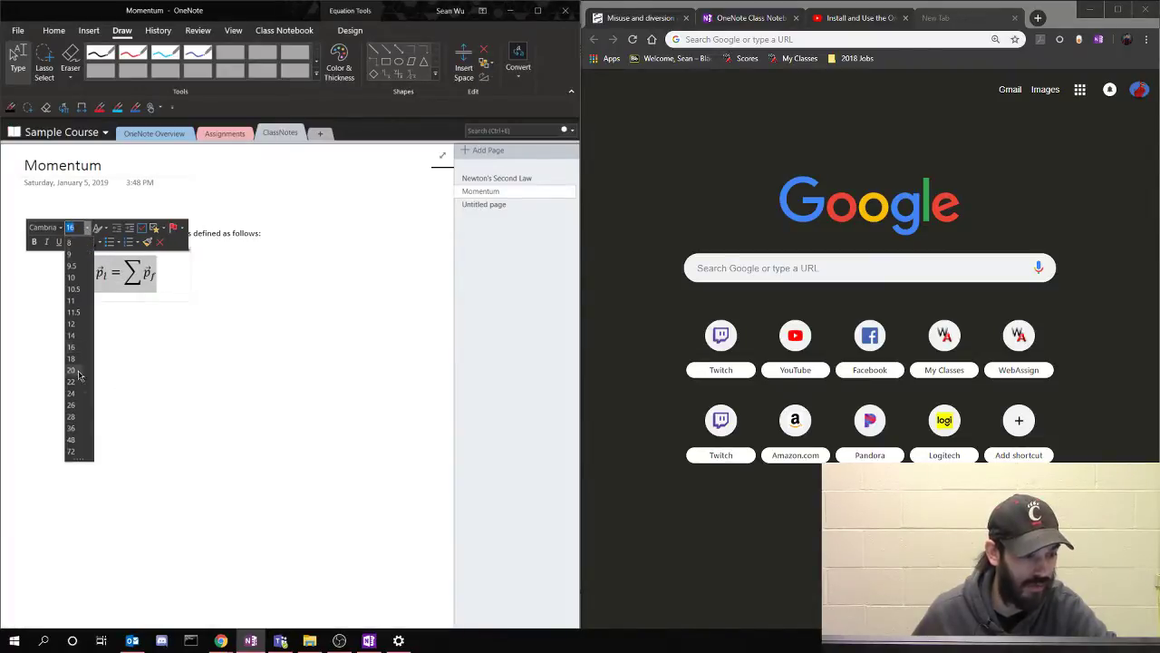
left_click(73, 371)
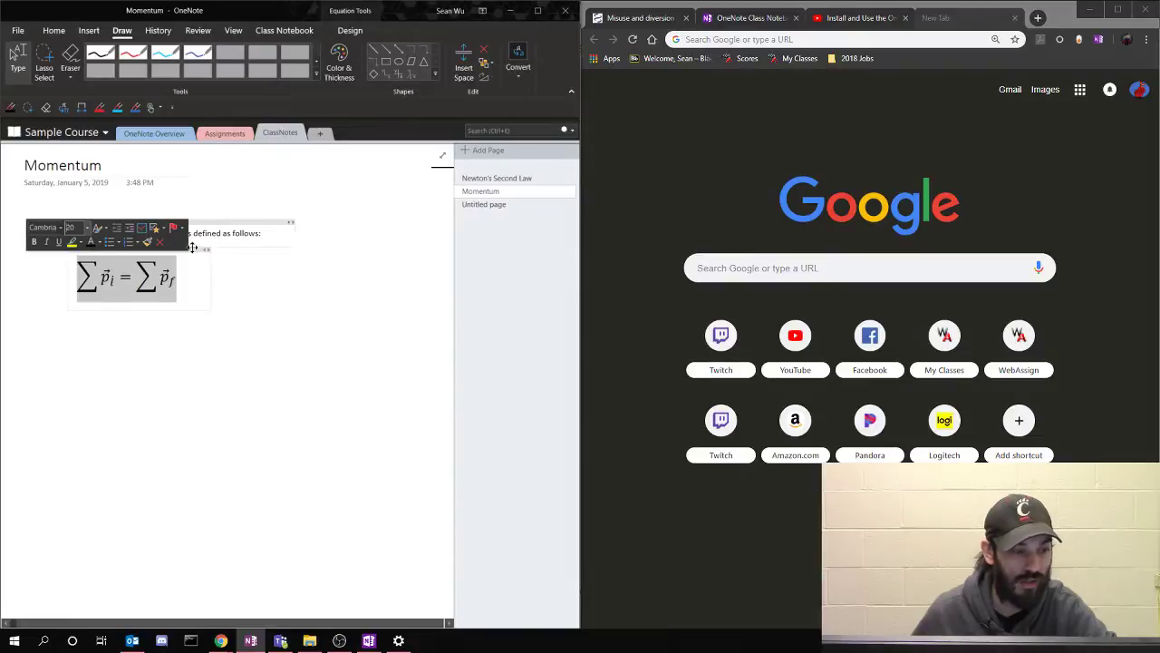
left_click_drag(195, 250, 212, 274)
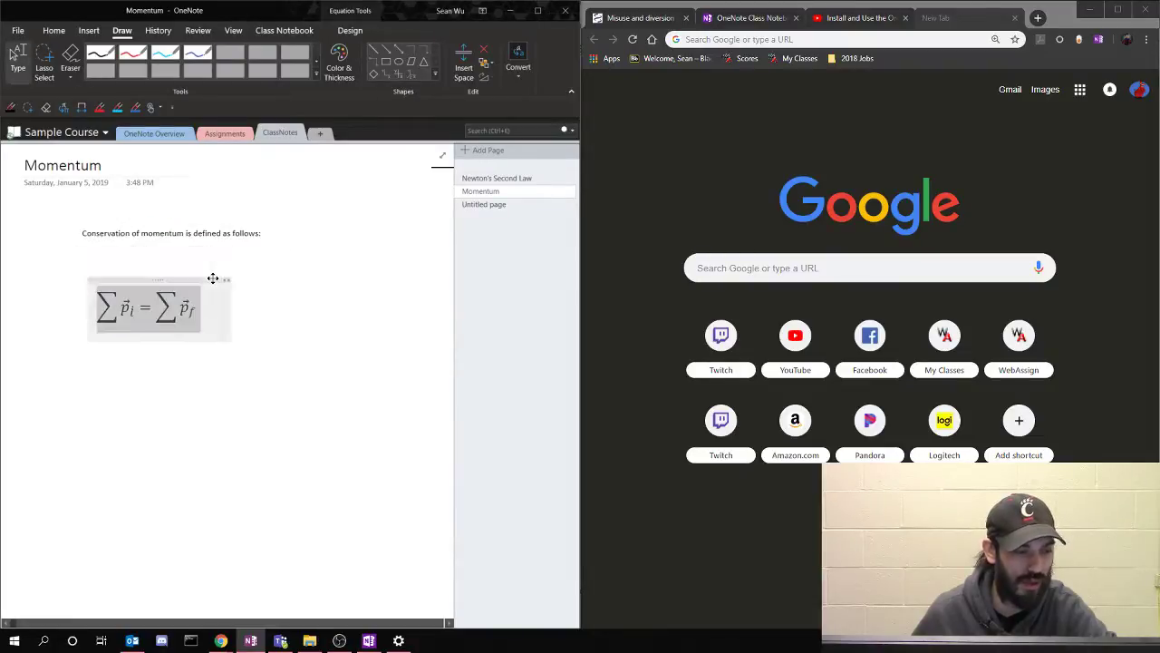
left_click(279, 349)
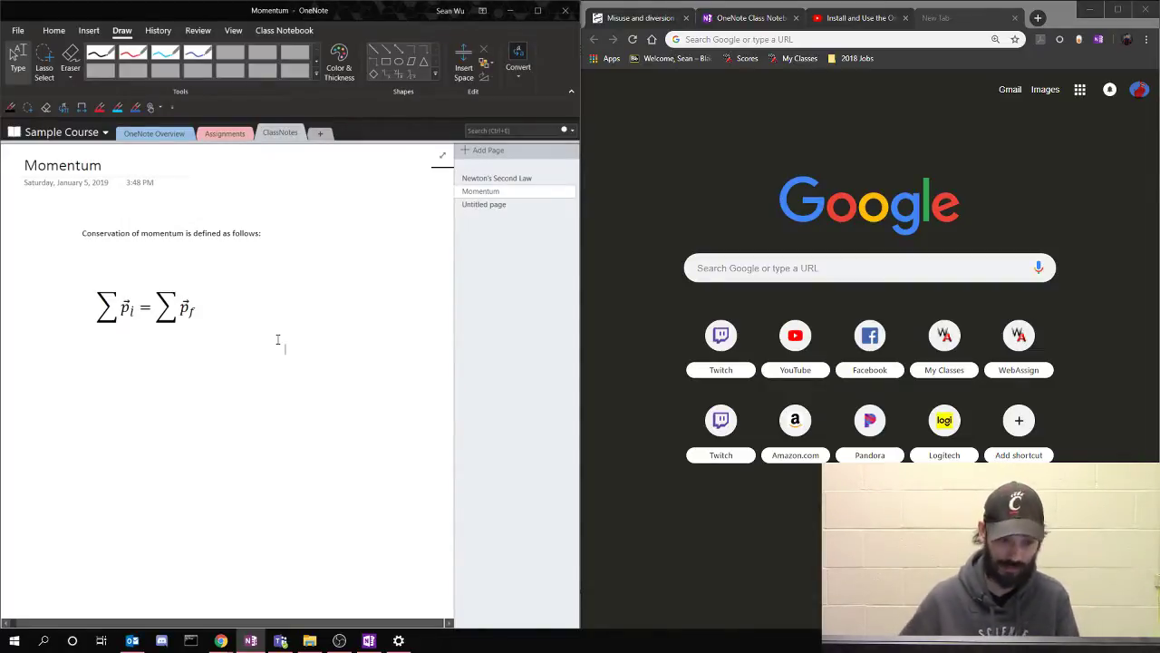
Title the remaining untitled page in the ClassNotes section "Work Energy Theorem"
left_click(494, 206)
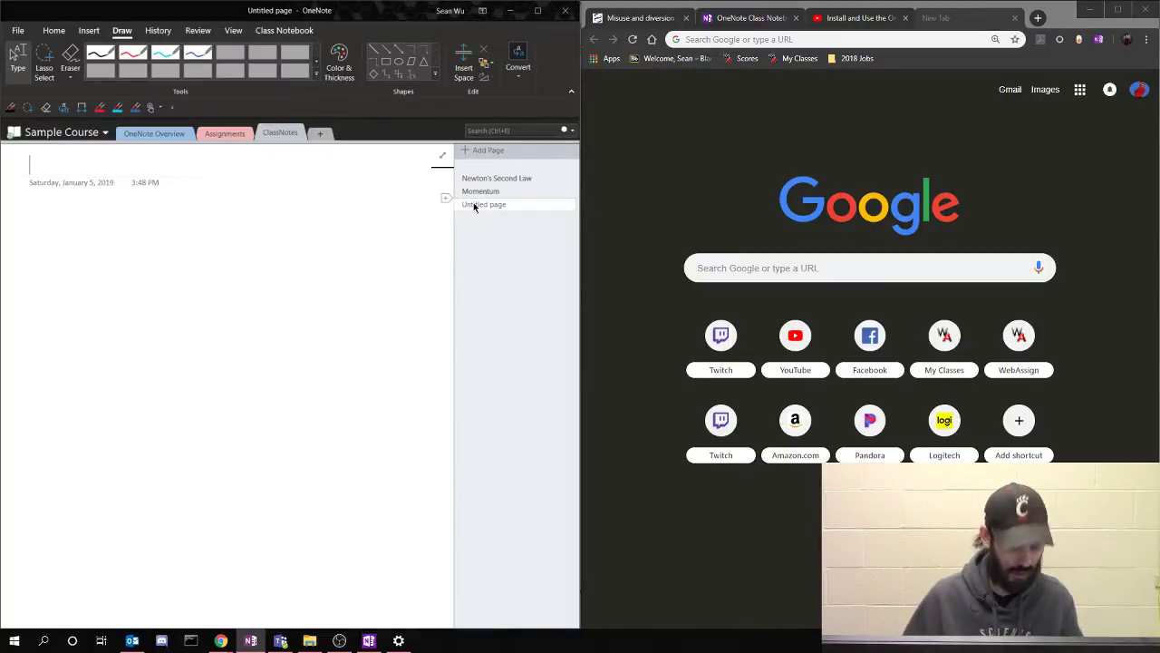
type("Work Ene")
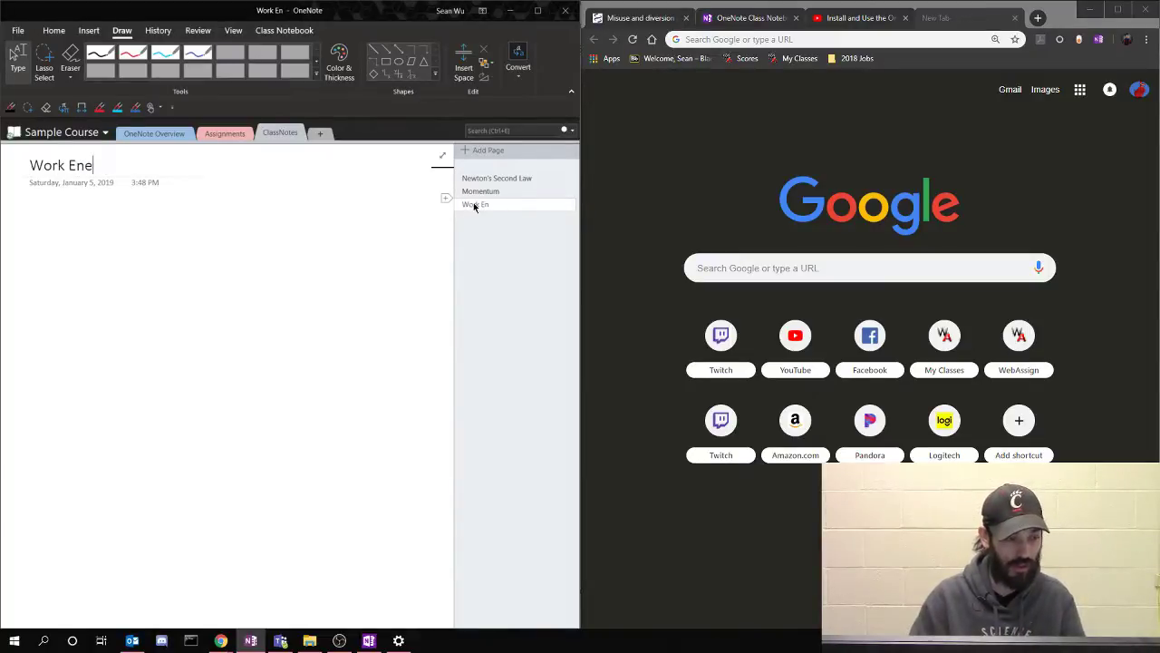
type("rgy Theorm")
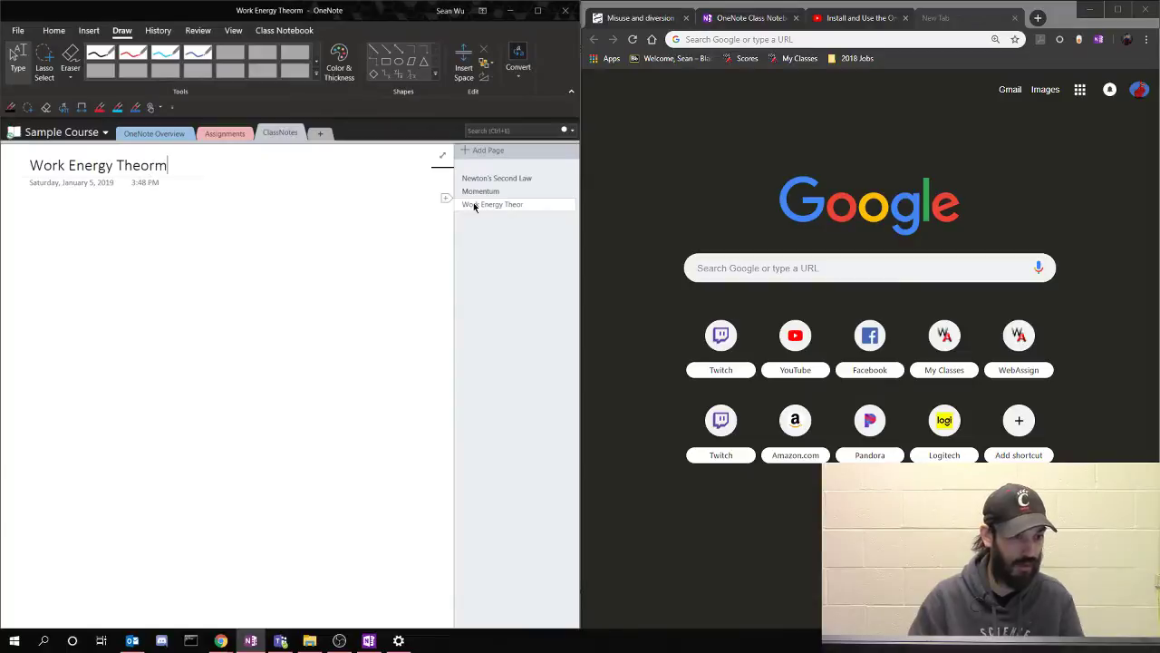
left_click(157, 165)
type("e")
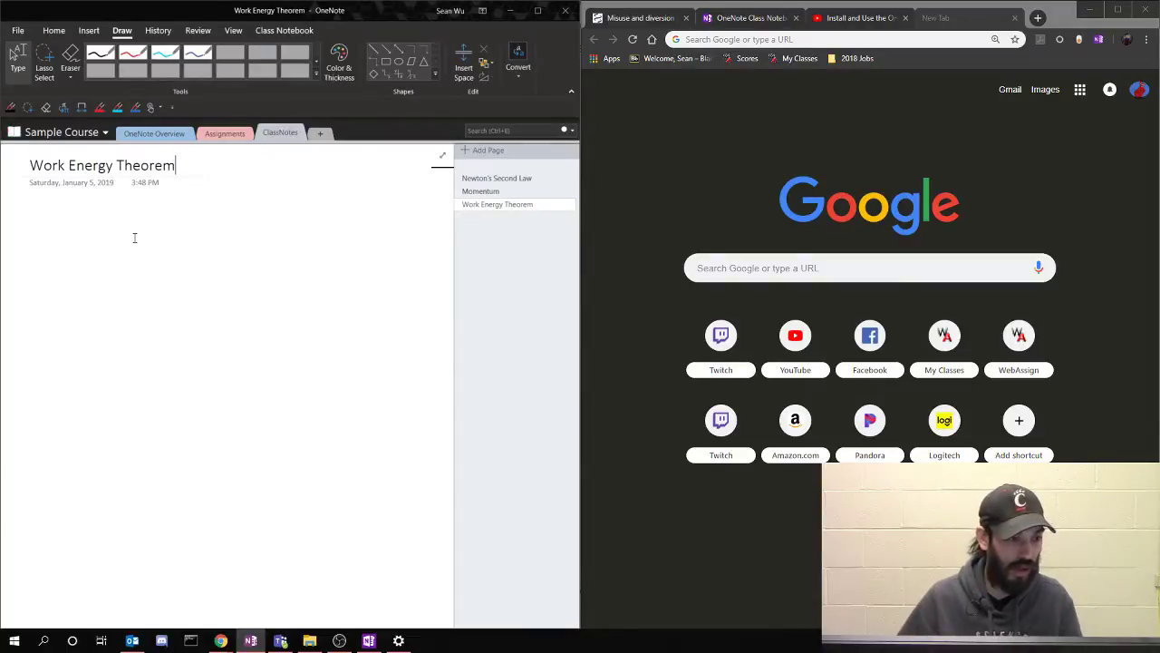
Add a text note below the page title reading "Work Energy Theorem" and get the black pen ready for handwriting
type("Wor")
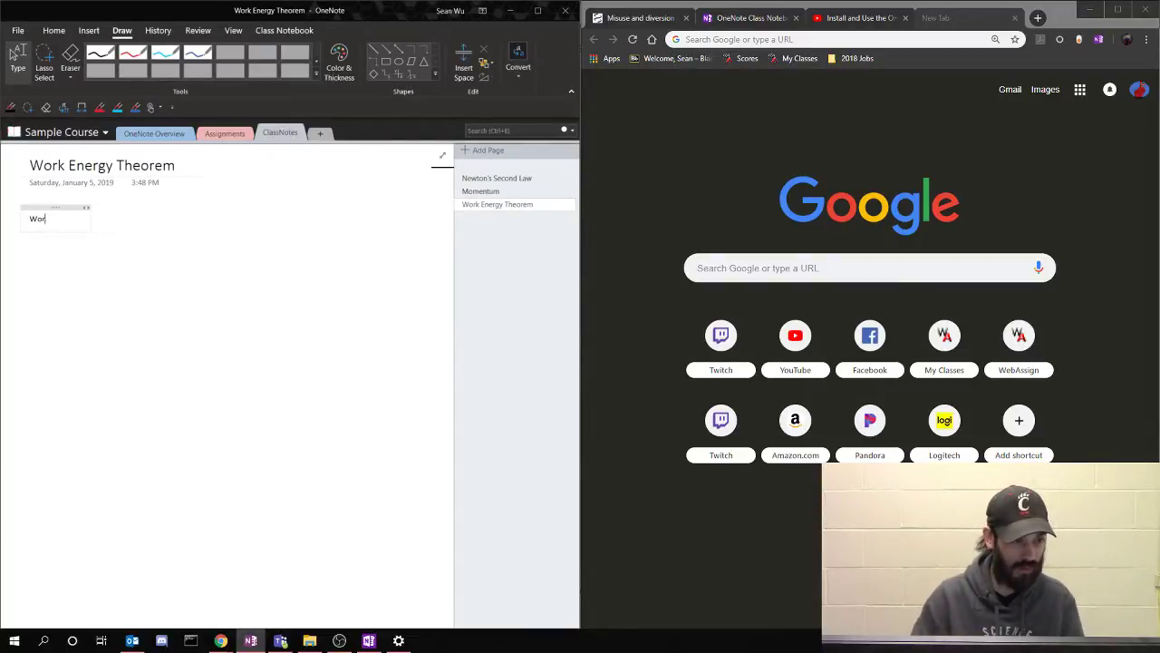
type("k Energy Theor")
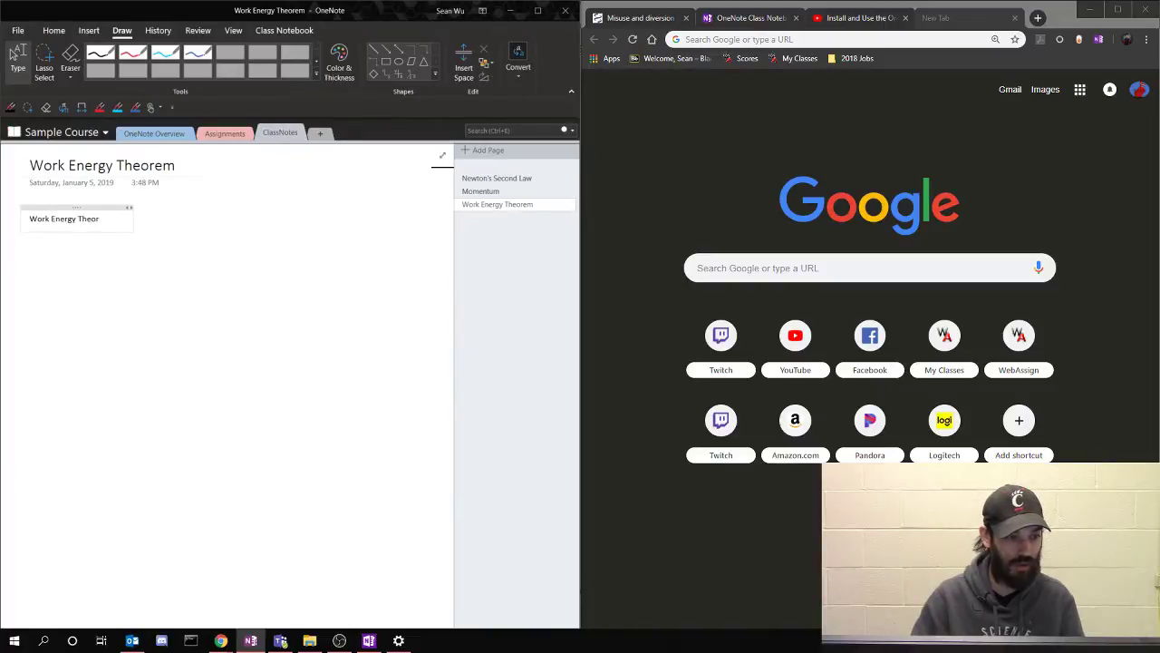
type("em")
left_click(292, 306)
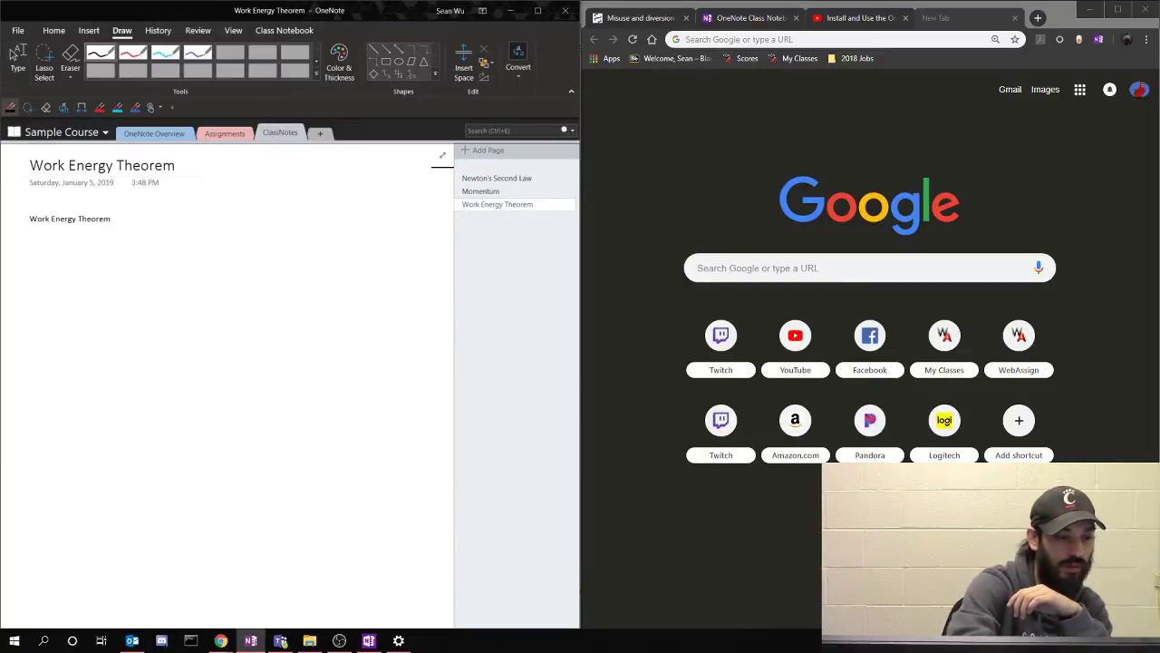
Handwrite the work equation W = ∫ F · dr below the text note, with vector arrows over F and r
mouse_move(60, 268)
left_mouse_down()
mouse_move(84, 309)
mouse_move(130, 255)
left_mouse_up()
mouse_move(152, 314)
left_mouse_down()
mouse_move(186, 313)
mouse_move(197, 331)
left_mouse_up()
mouse_move(260, 243)
left_mouse_down()
mouse_move(222, 356)
mouse_move(208, 345)
left_mouse_up()
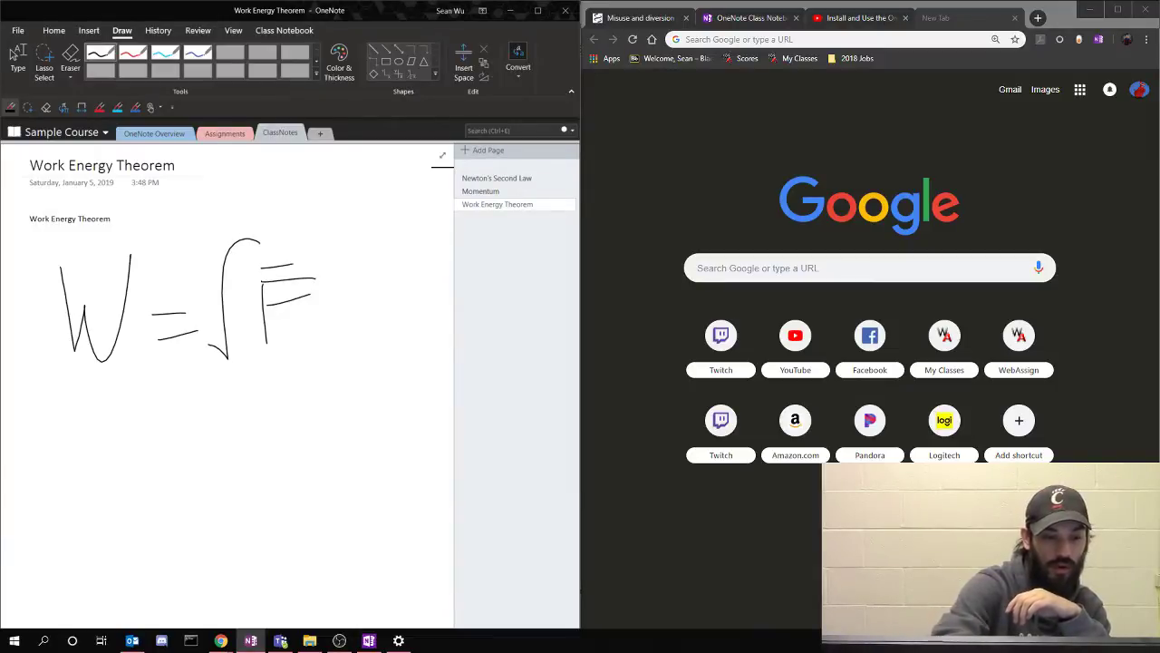
left_click_drag(292, 243, 295, 263)
left_click_drag(382, 308, 400, 336)
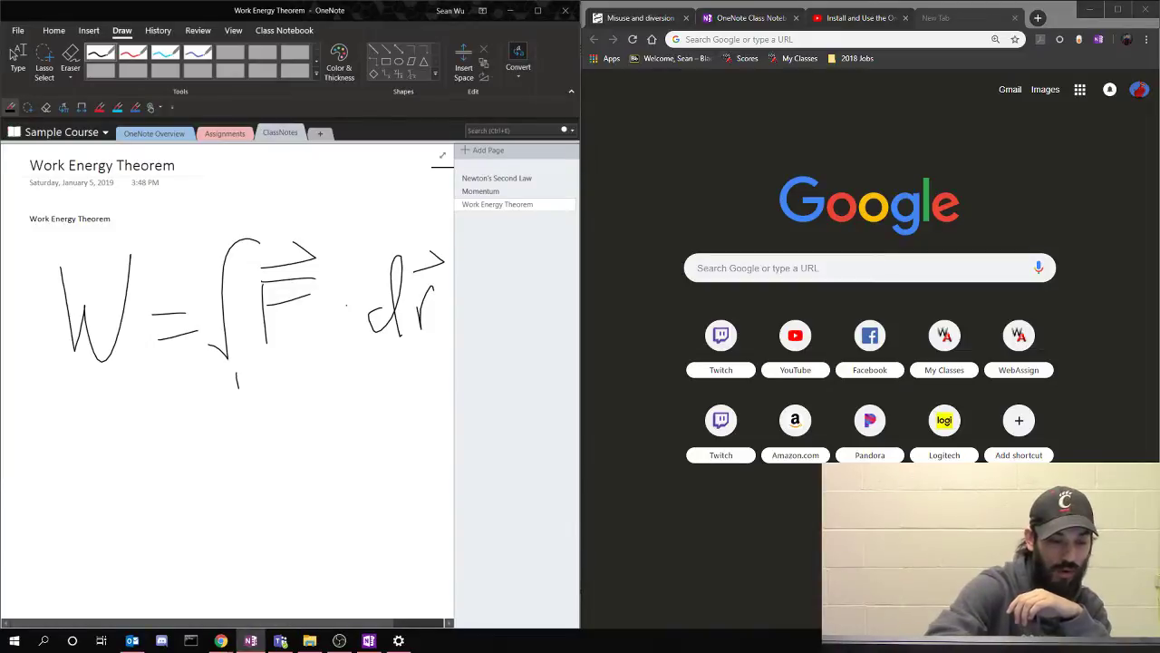
Undo the misplaced stroke under the integral and handwrite its limits as r1 below and r2 above, each with a vector arrow
key("ctrl+z")
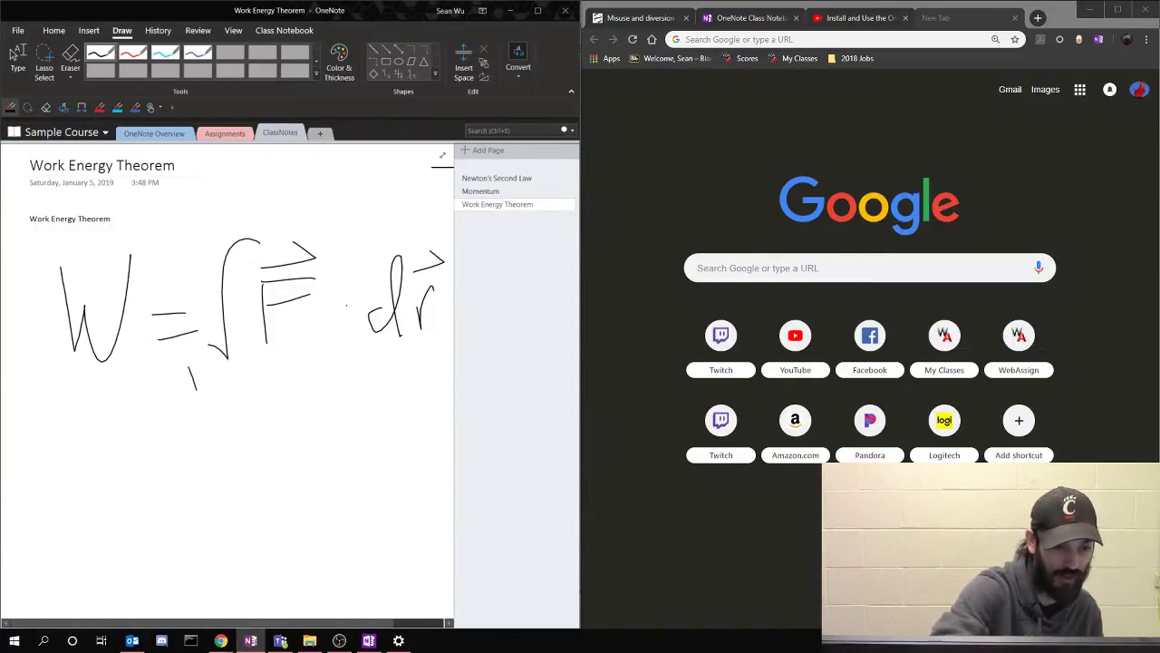
left_click_drag(194, 379, 198, 362)
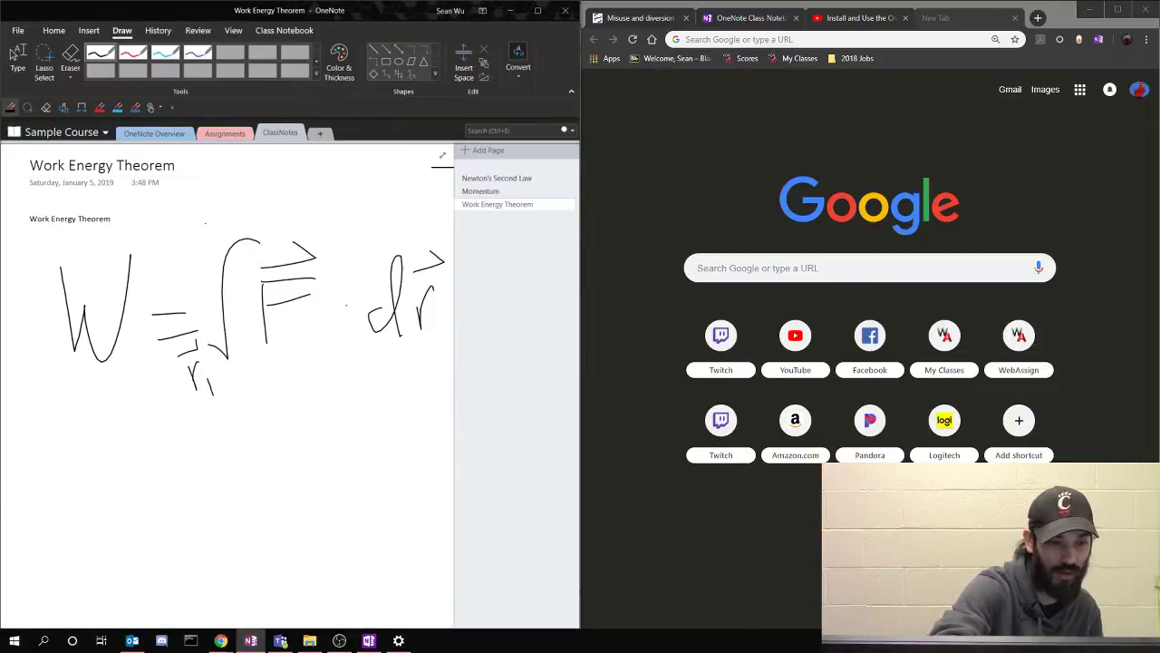
left_click_drag(195, 196, 224, 191)
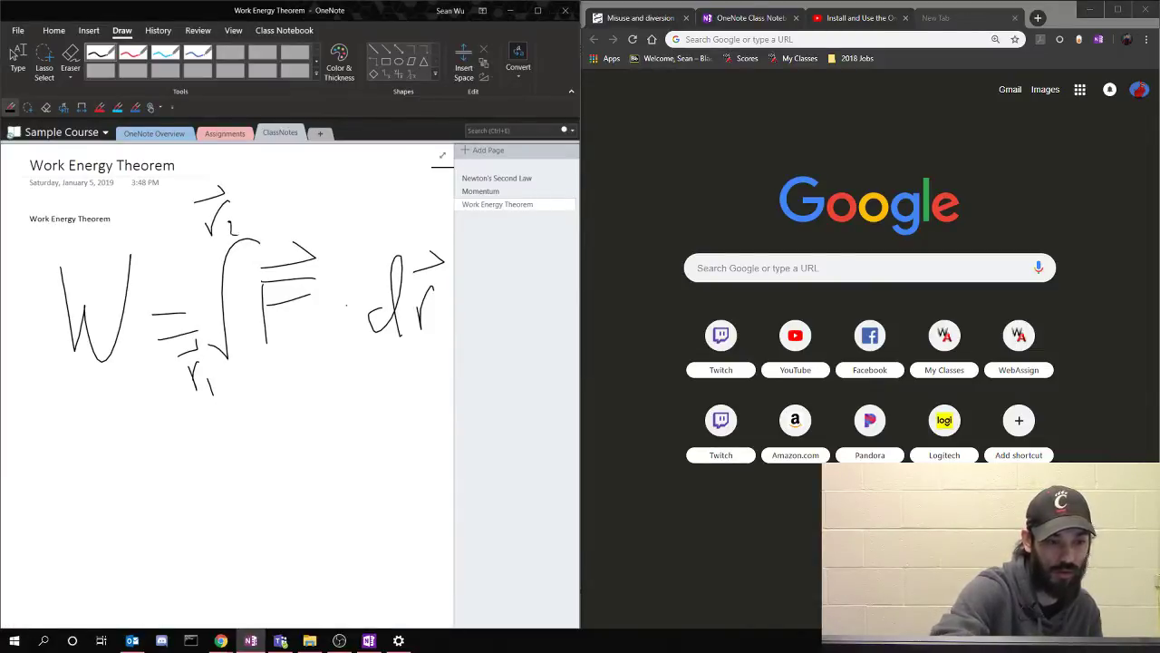
Lasso the whole handwritten work equation and start converting it from ink to math
left_click(44, 63)
mouse_move(32, 239)
left_mouse_down()
mouse_move(62, 385)
mouse_move(254, 451)
mouse_move(456, 332)
mouse_move(336, 214)
mouse_move(210, 180)
mouse_move(147, 199)
mouse_move(76, 252)
mouse_move(54, 237)
left_mouse_up()
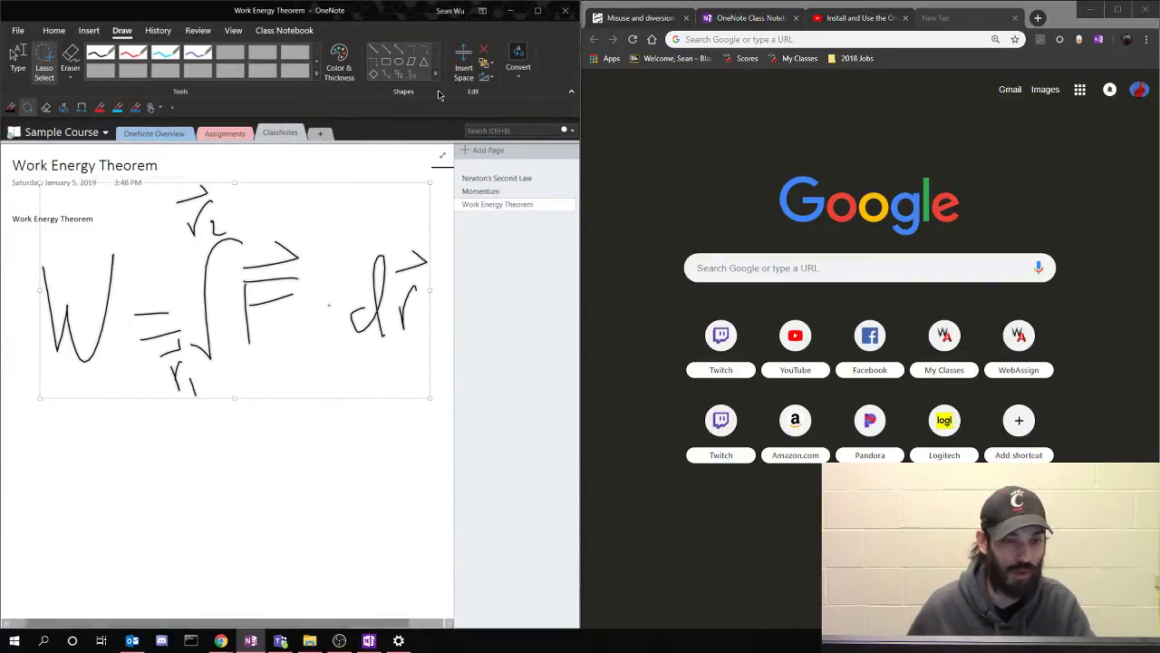
left_click(523, 82)
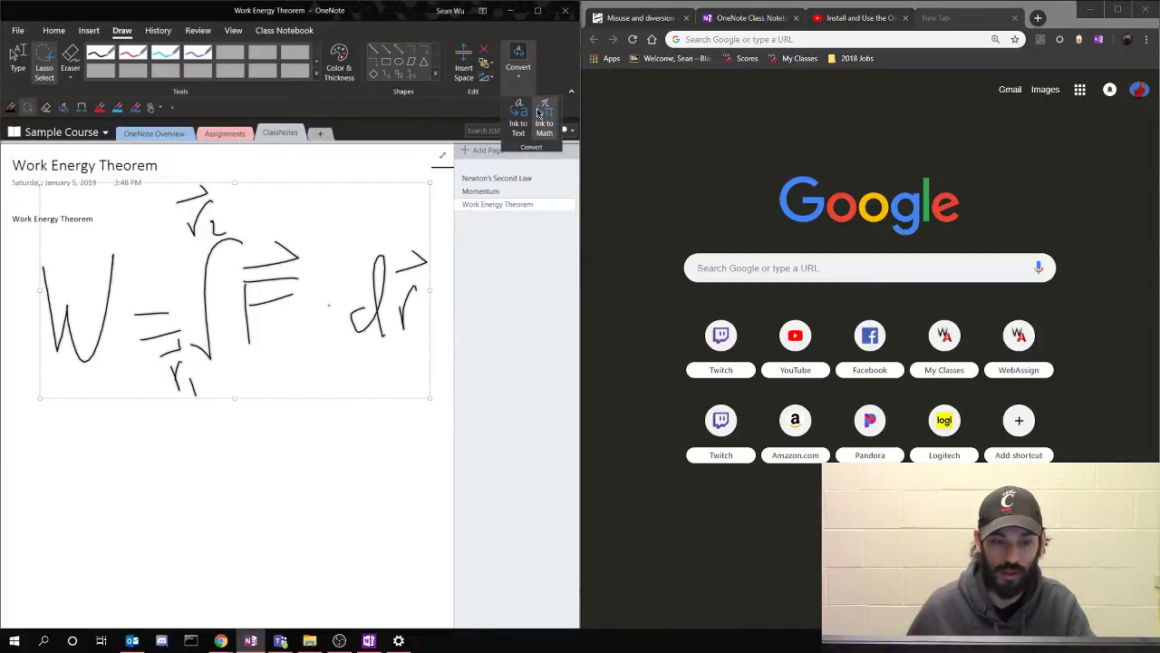
left_click(540, 111)
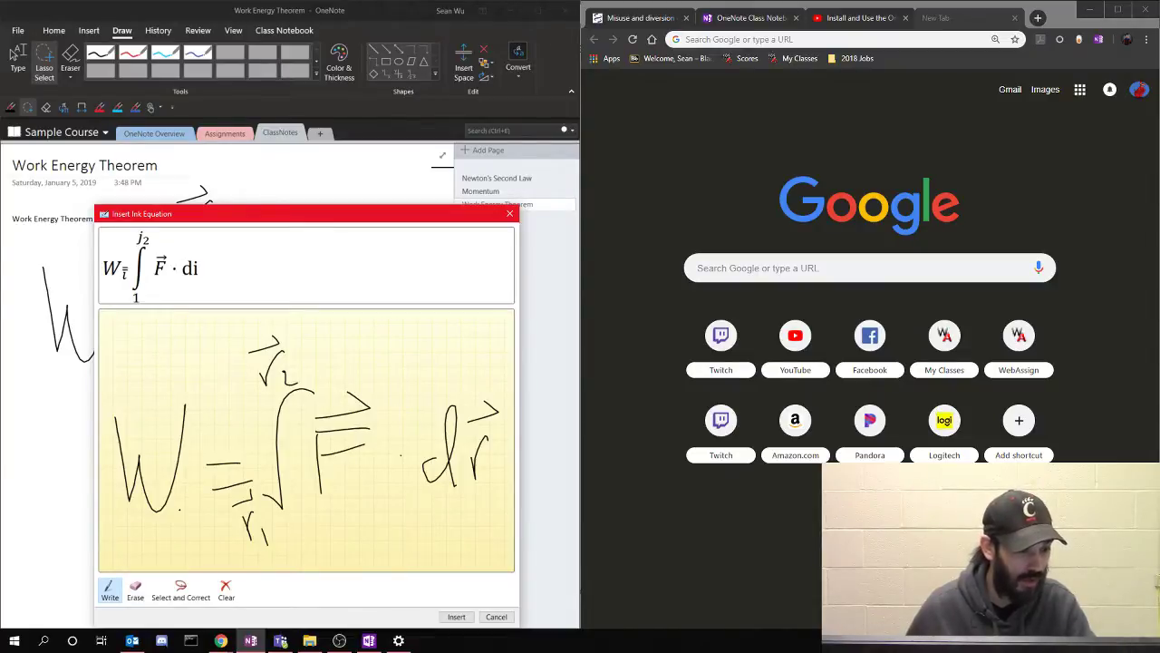
left_click(163, 592)
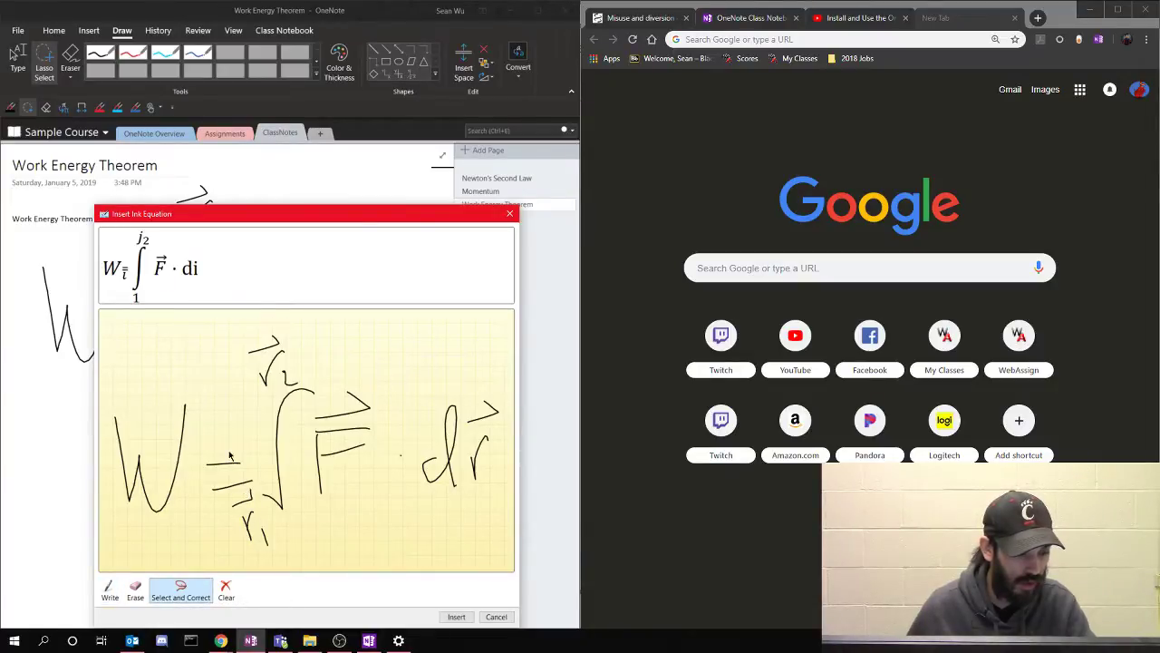
mouse_move(230, 456)
left_mouse_down()
mouse_move(203, 490)
mouse_move(257, 485)
mouse_move(246, 453)
mouse_move(224, 450)
left_mouse_up()
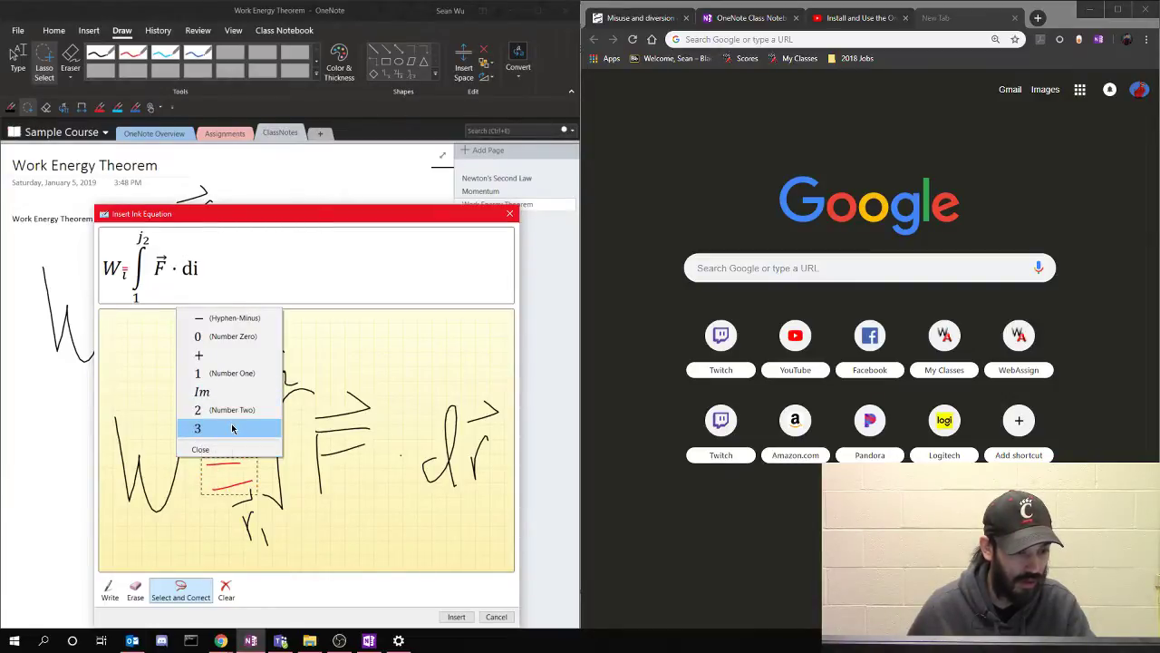
left_click(202, 450)
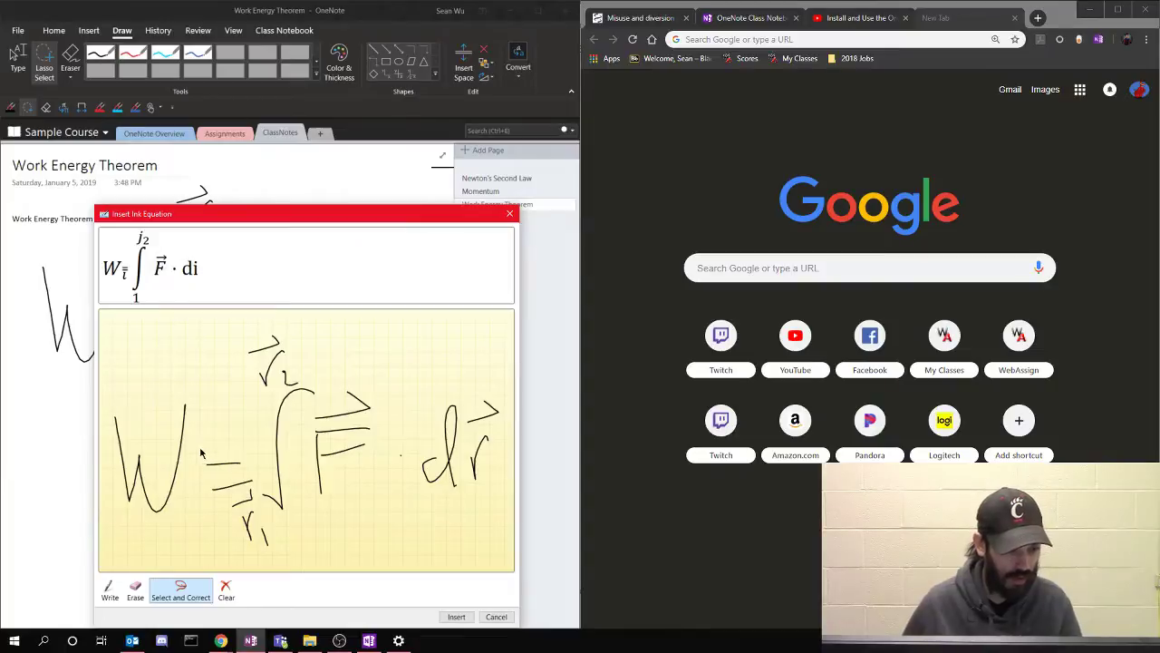
Erase the handwritten equals sign in the ink equation and rewrite it smaller and closer to the W
left_click(135, 589)
mouse_move(221, 468)
left_mouse_down()
mouse_move(232, 485)
mouse_move(221, 492)
left_mouse_up()
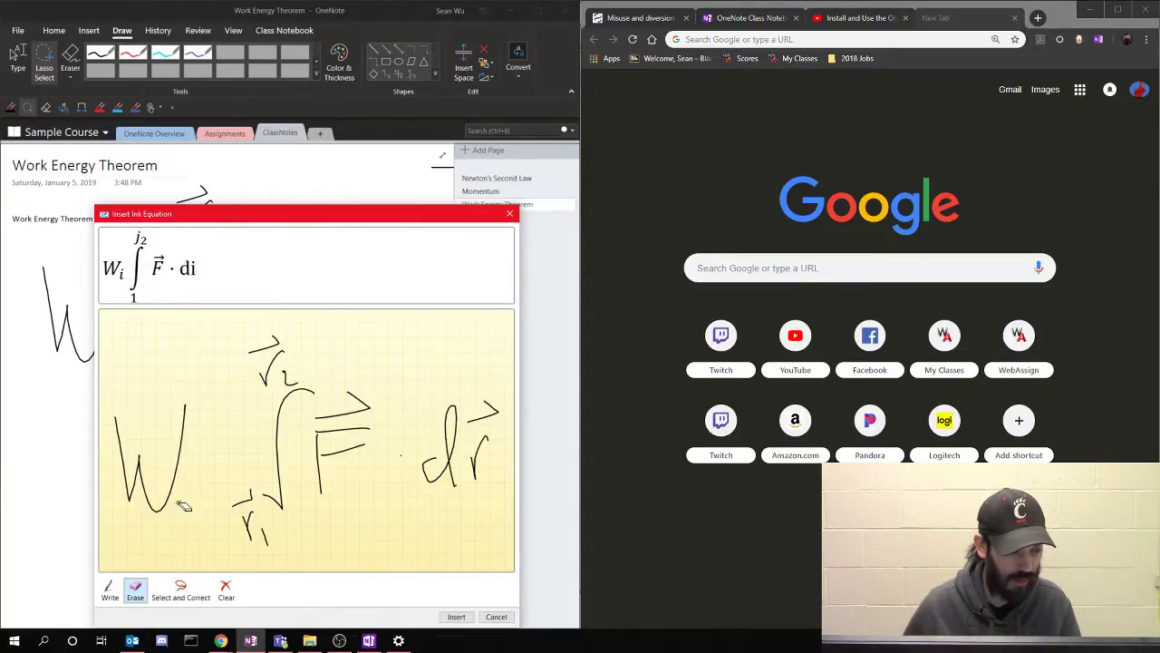
left_click(109, 589)
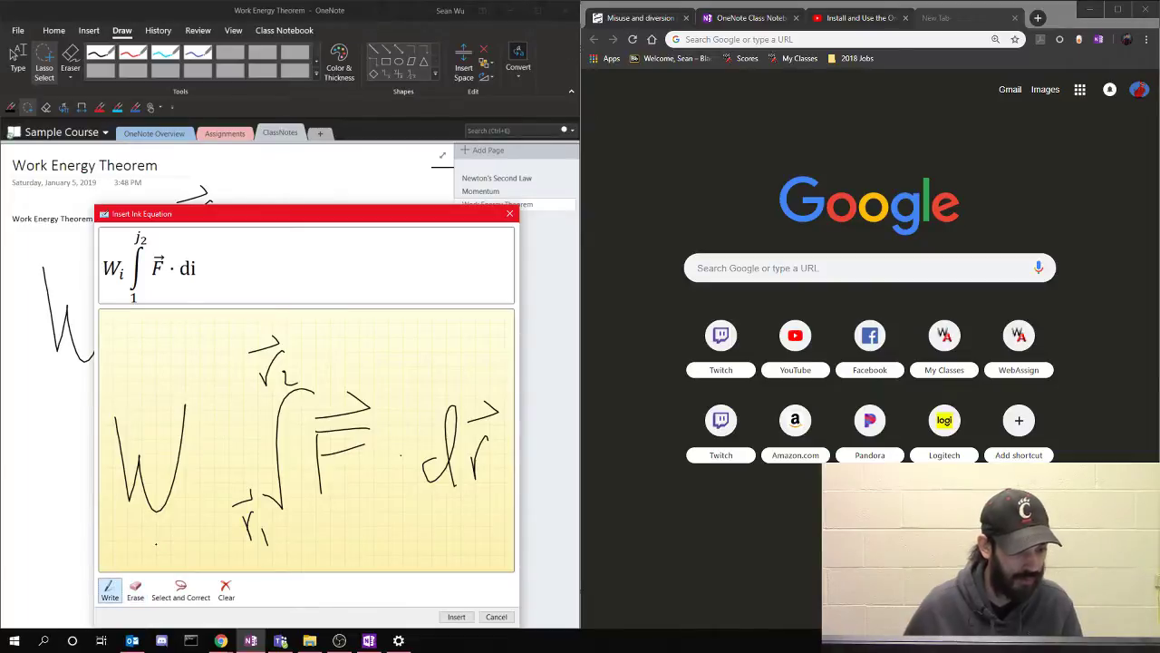
mouse_move(191, 471)
left_mouse_down()
mouse_move(206, 471)
mouse_move(214, 450)
left_mouse_up()
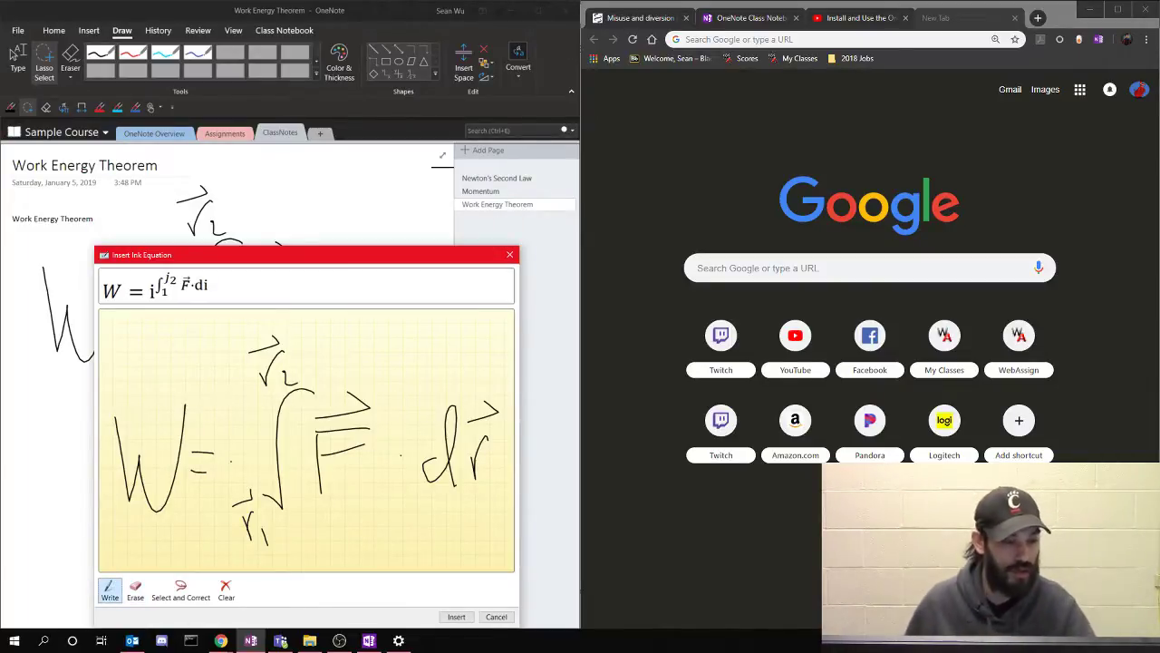
Correct the recognized symbol in the integral's upper limit to r
left_click(178, 594)
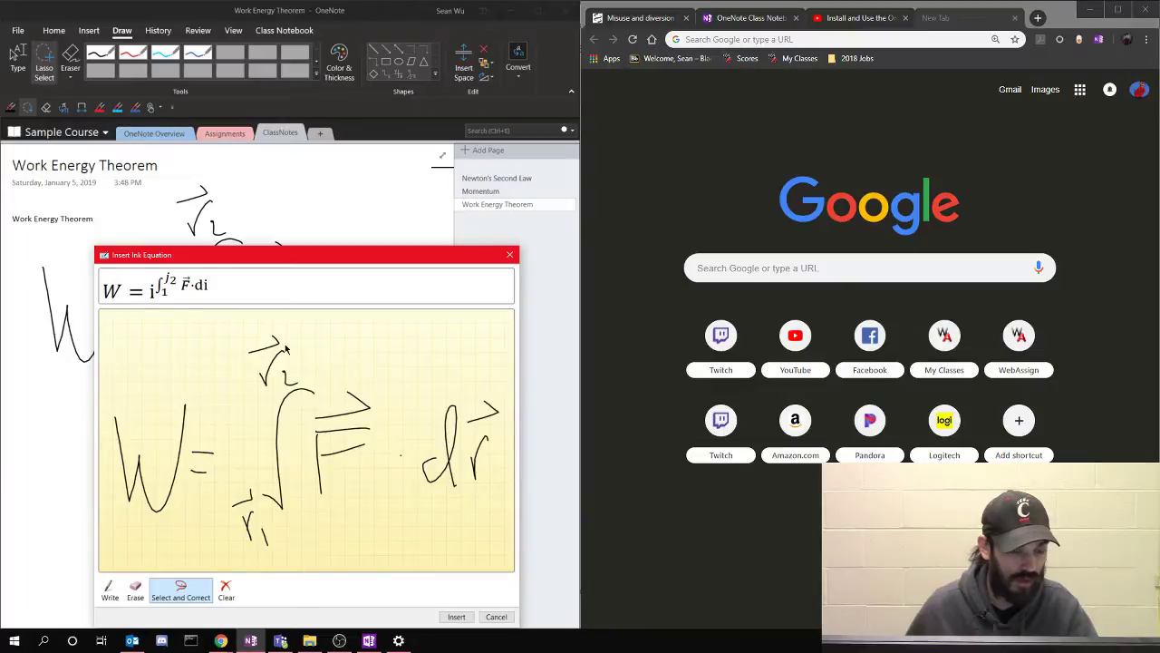
mouse_move(283, 350)
left_mouse_down()
mouse_move(246, 367)
mouse_move(249, 390)
mouse_move(284, 351)
left_mouse_up()
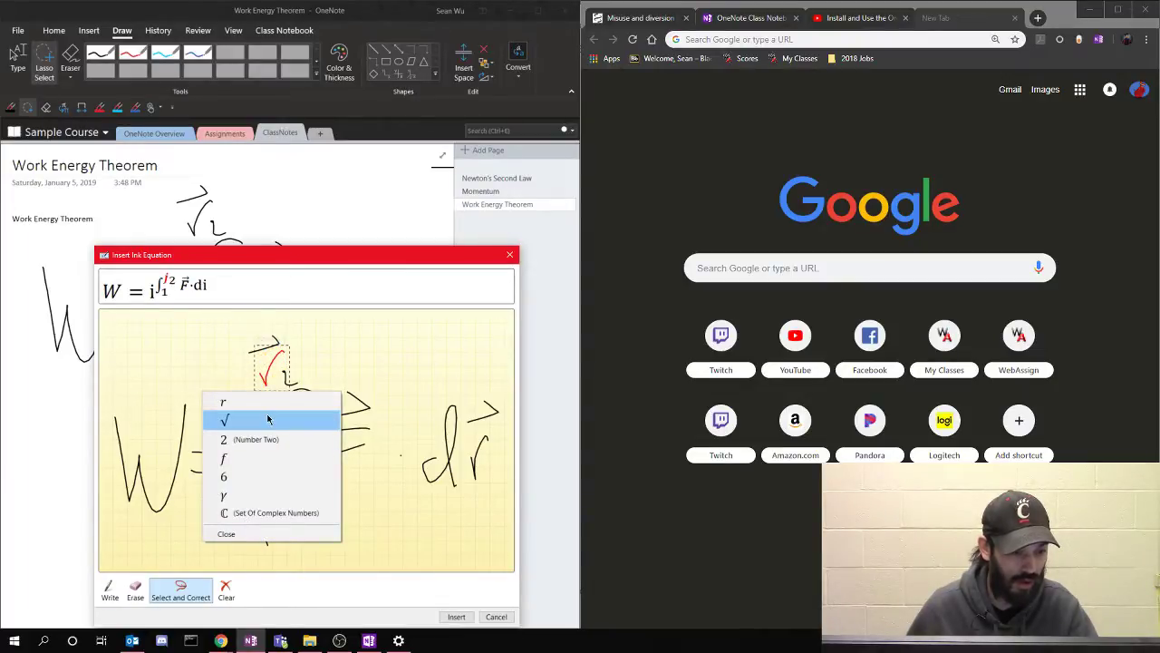
left_click(246, 405)
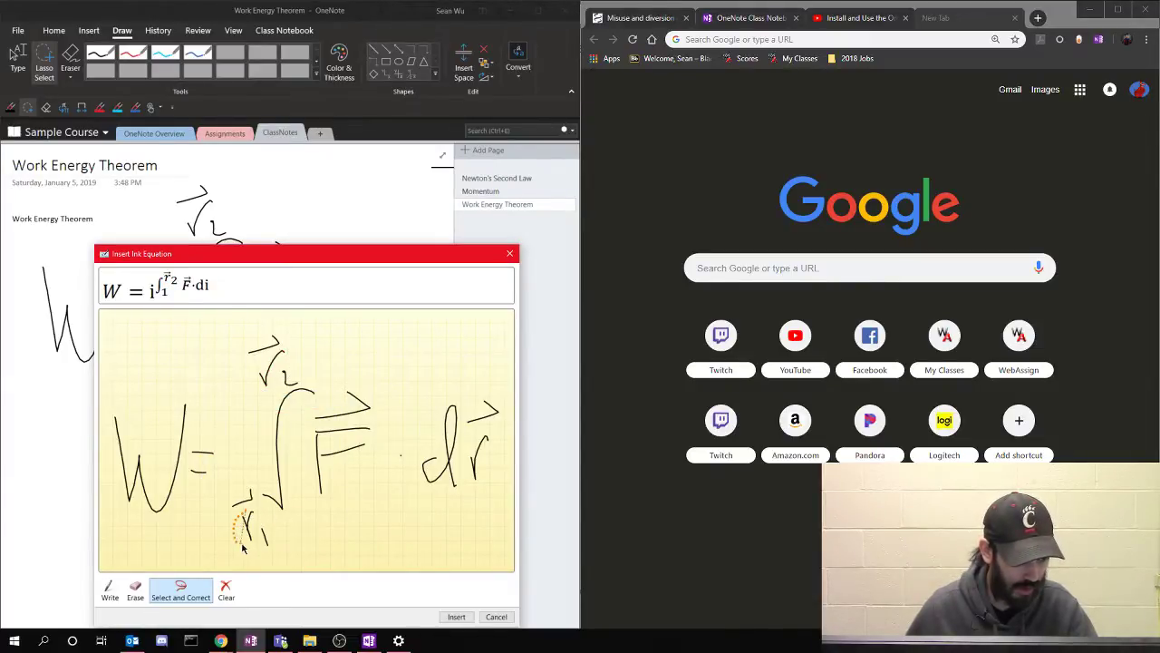
Correct the recognized symbol in the integral's lower limit to r, including its arrow as a vector r
mouse_move(242, 547)
left_mouse_down()
mouse_move(265, 548)
mouse_move(260, 515)
mouse_move(243, 512)
left_mouse_up()
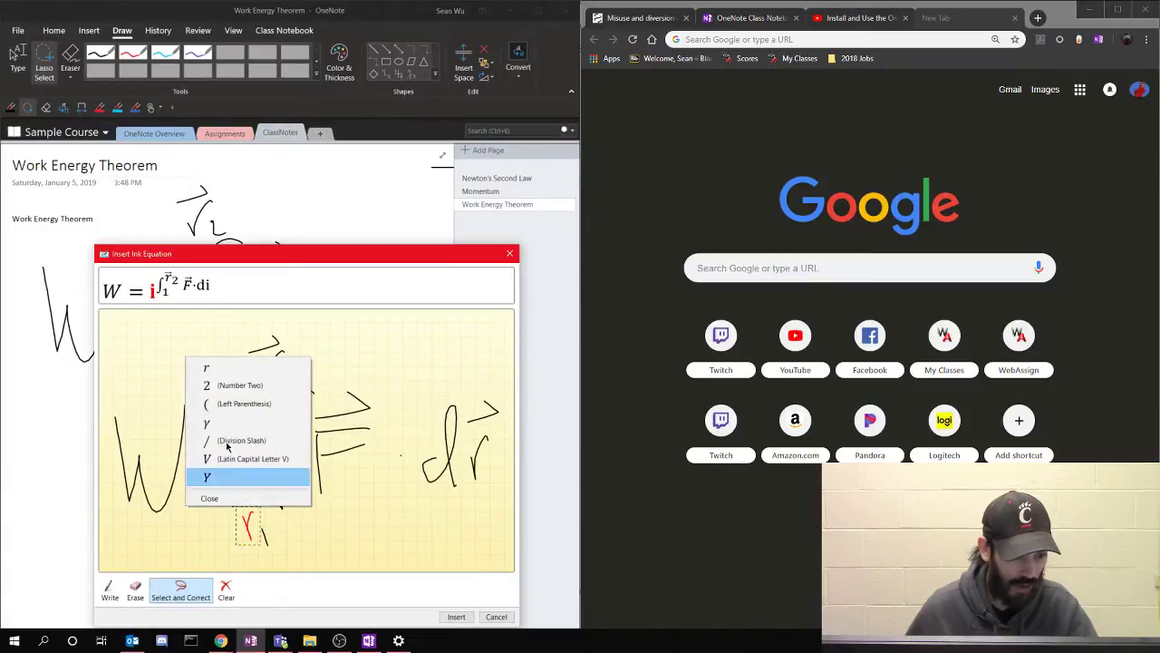
left_click(215, 372)
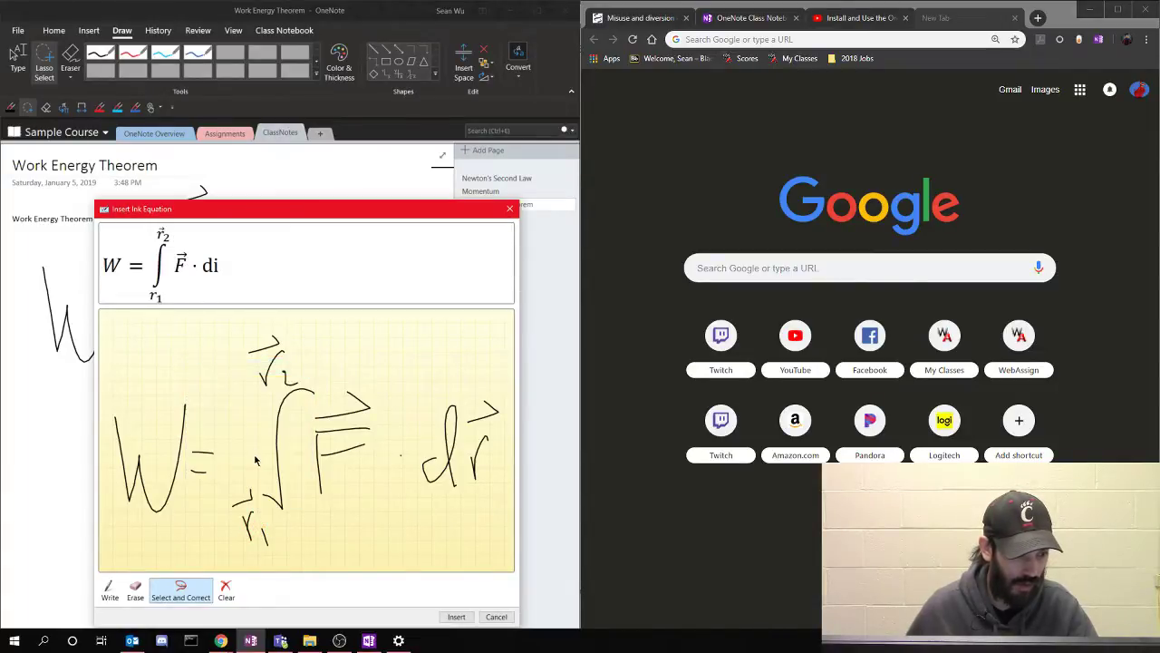
mouse_move(252, 489)
left_mouse_down()
mouse_move(230, 506)
mouse_move(255, 519)
mouse_move(248, 489)
mouse_move(243, 542)
mouse_move(263, 513)
mouse_move(241, 489)
mouse_move(256, 513)
left_mouse_up()
left_click(238, 494)
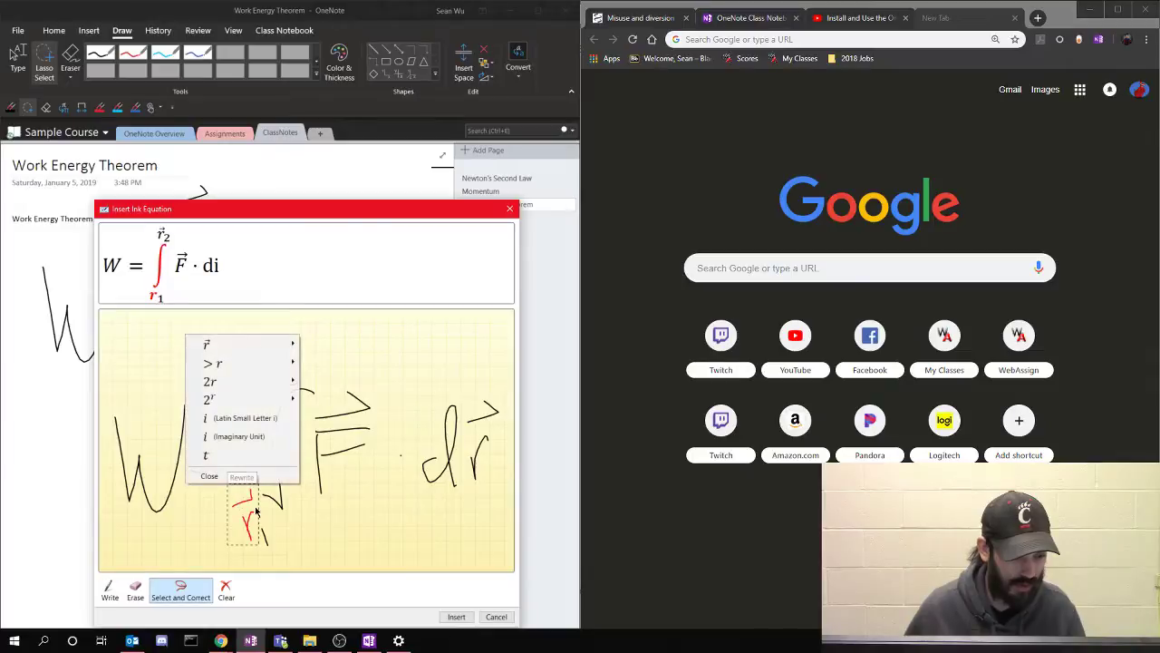
left_click(222, 344)
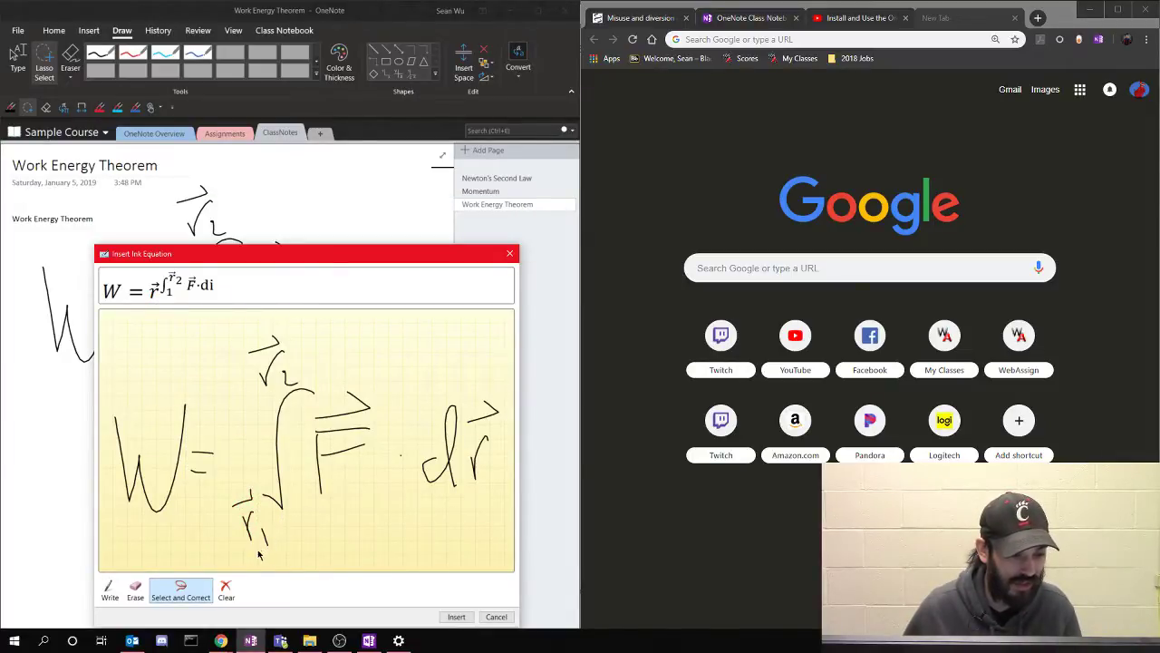
Try to correct the integral sign together with both limits using the suggested plus sign and integral with limits 1 and j2
mouse_move(258, 555)
left_mouse_down()
mouse_move(292, 521)
mouse_move(318, 381)
mouse_move(195, 399)
mouse_move(218, 505)
mouse_move(270, 544)
mouse_move(288, 535)
left_mouse_up()
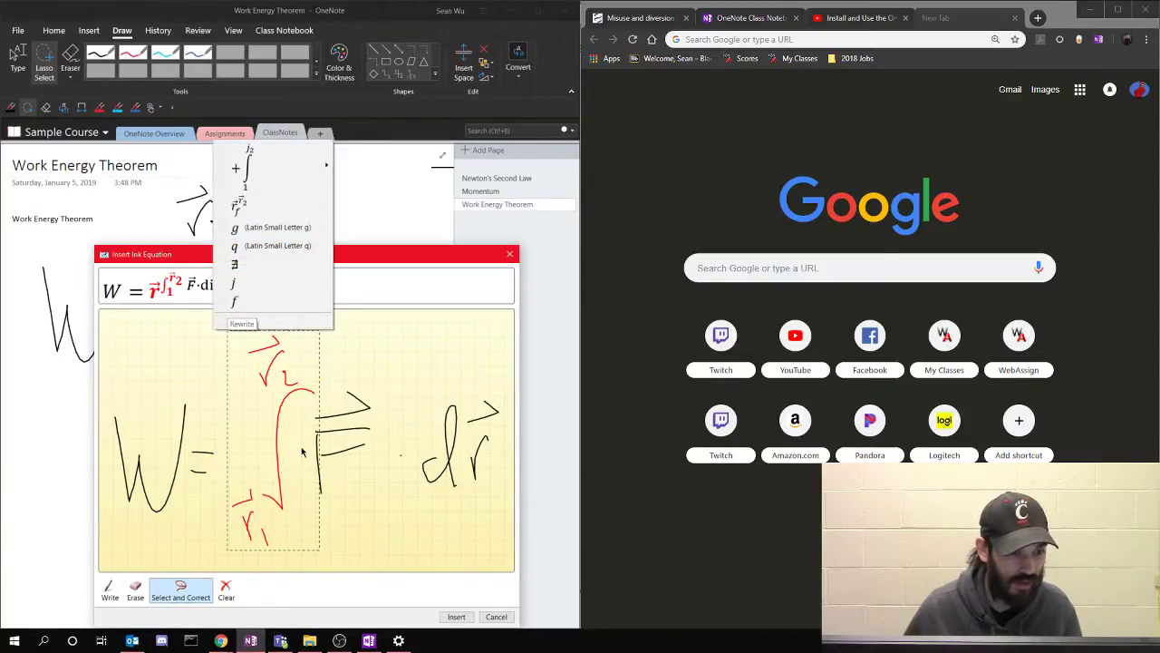
mouse_move(331, 168)
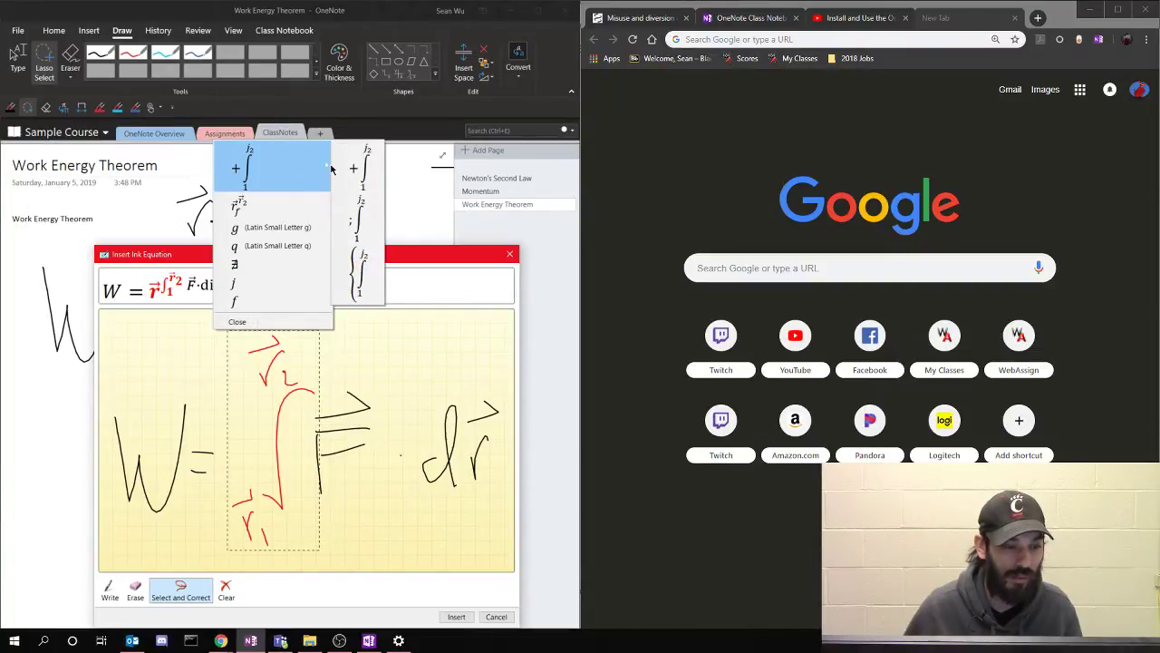
left_click(363, 172)
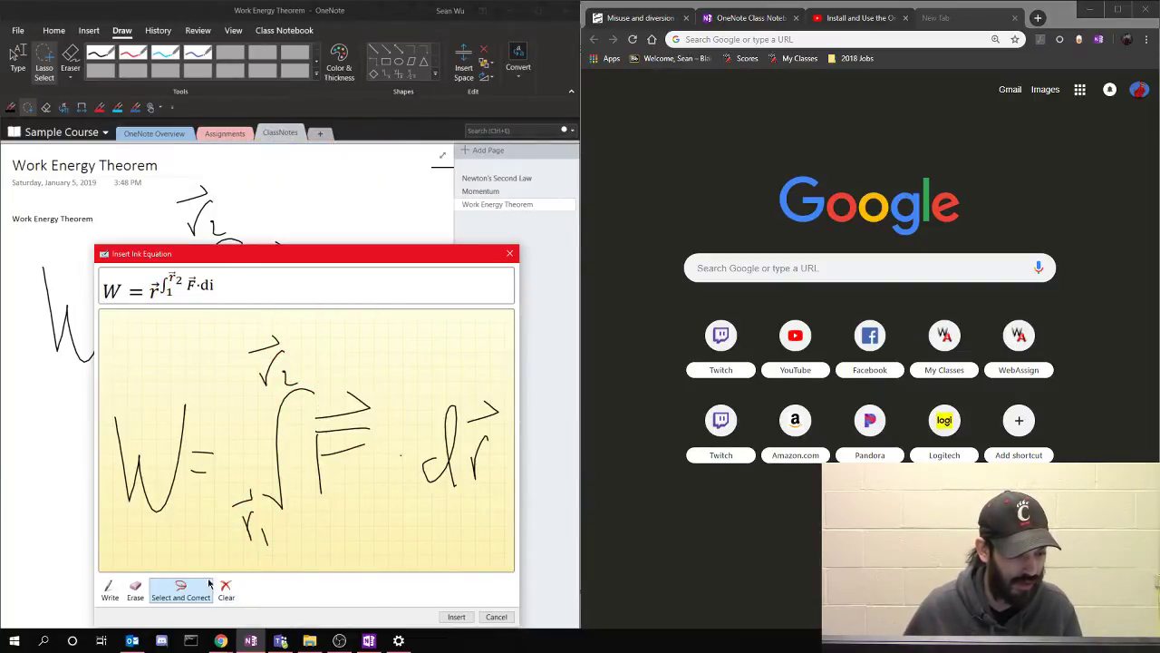
mouse_move(251, 494)
left_mouse_down()
mouse_move(226, 508)
mouse_move(247, 557)
mouse_move(268, 514)
left_mouse_up()
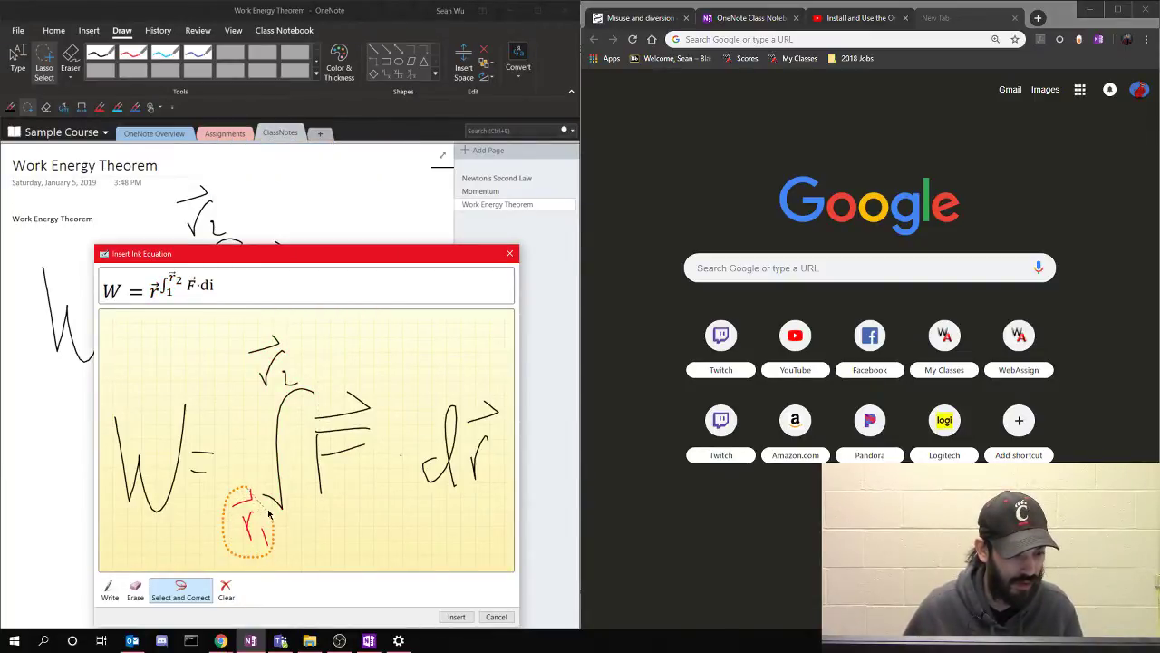
left_click(248, 489)
left_click(248, 531)
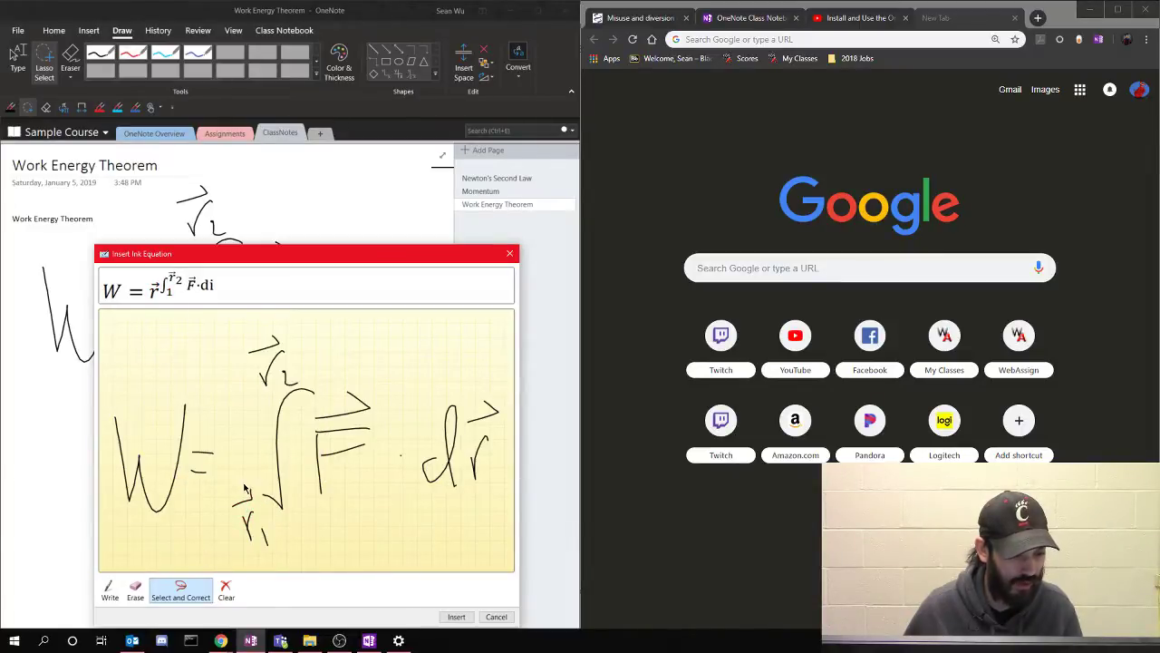
mouse_move(244, 490)
left_mouse_down()
mouse_move(230, 540)
mouse_move(267, 548)
mouse_move(283, 512)
mouse_move(241, 491)
left_mouse_up()
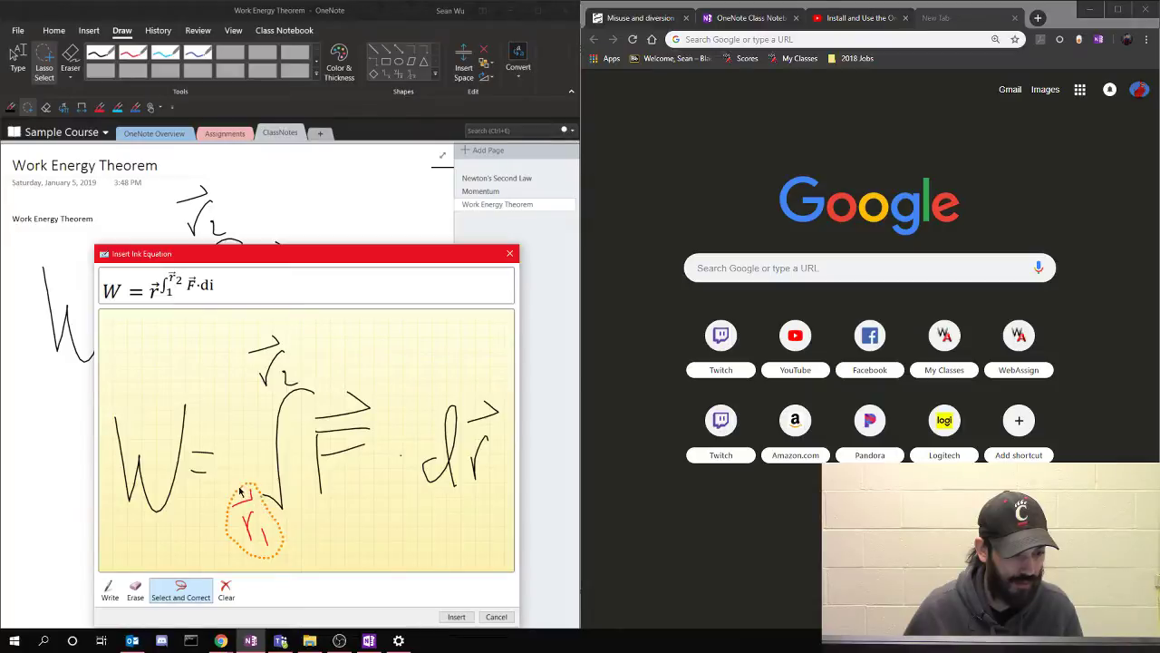
left_click(240, 491)
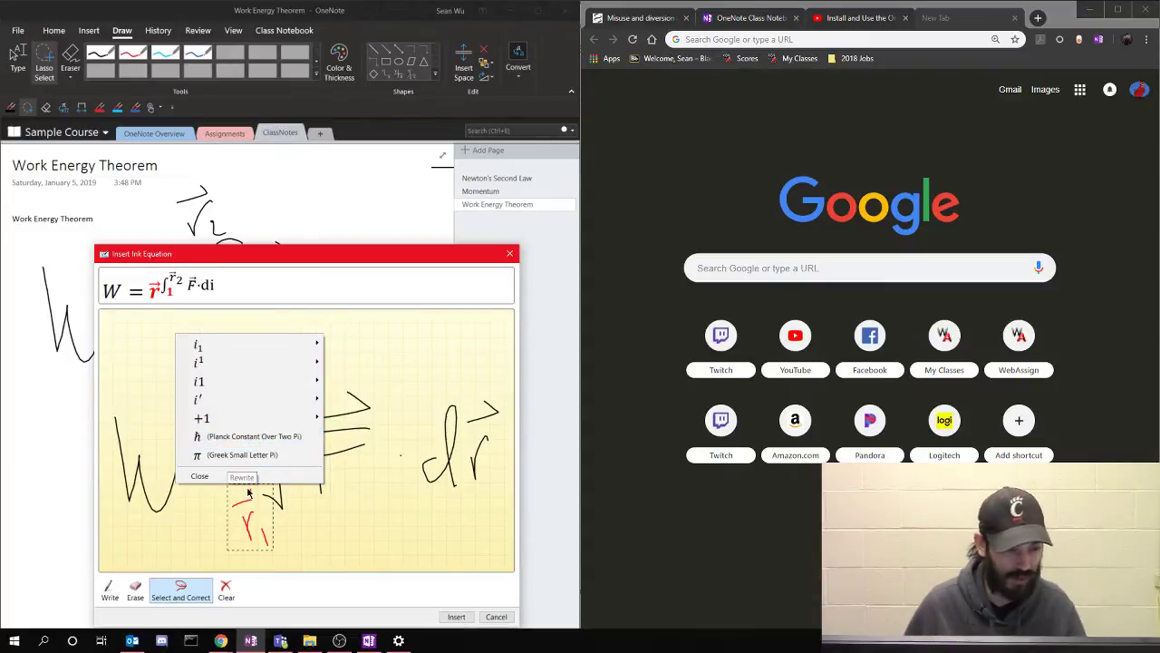
left_click(234, 476)
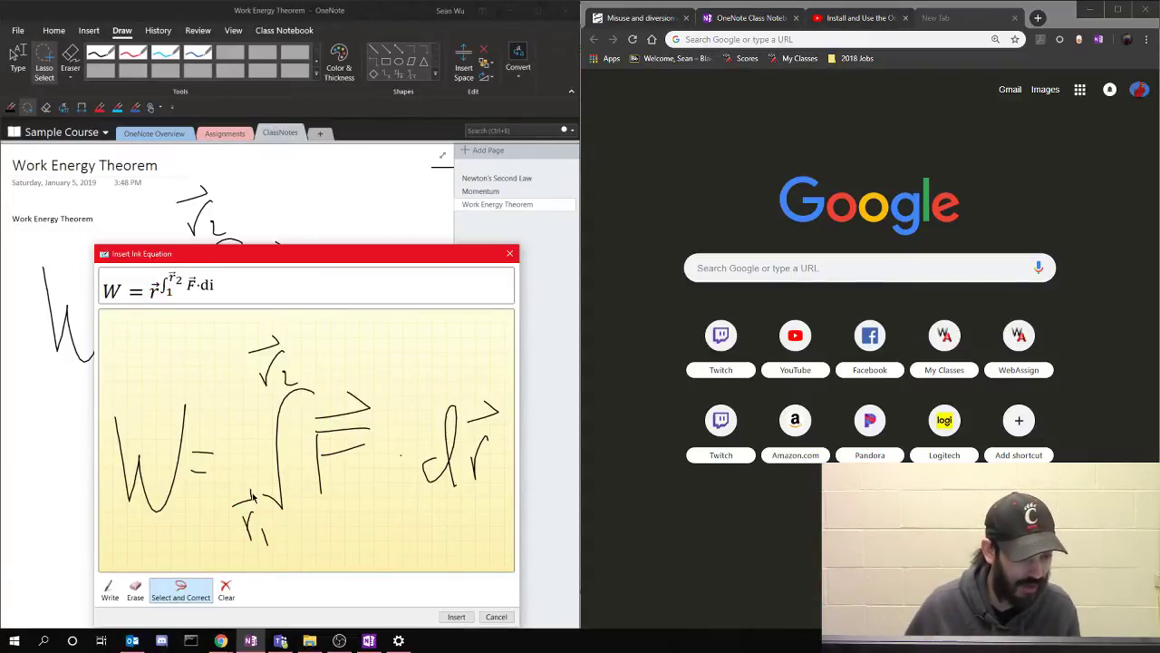
Erase the integral's handwritten lower limit and rewrite it smaller as r1 with a vector arrow
left_click(135, 588)
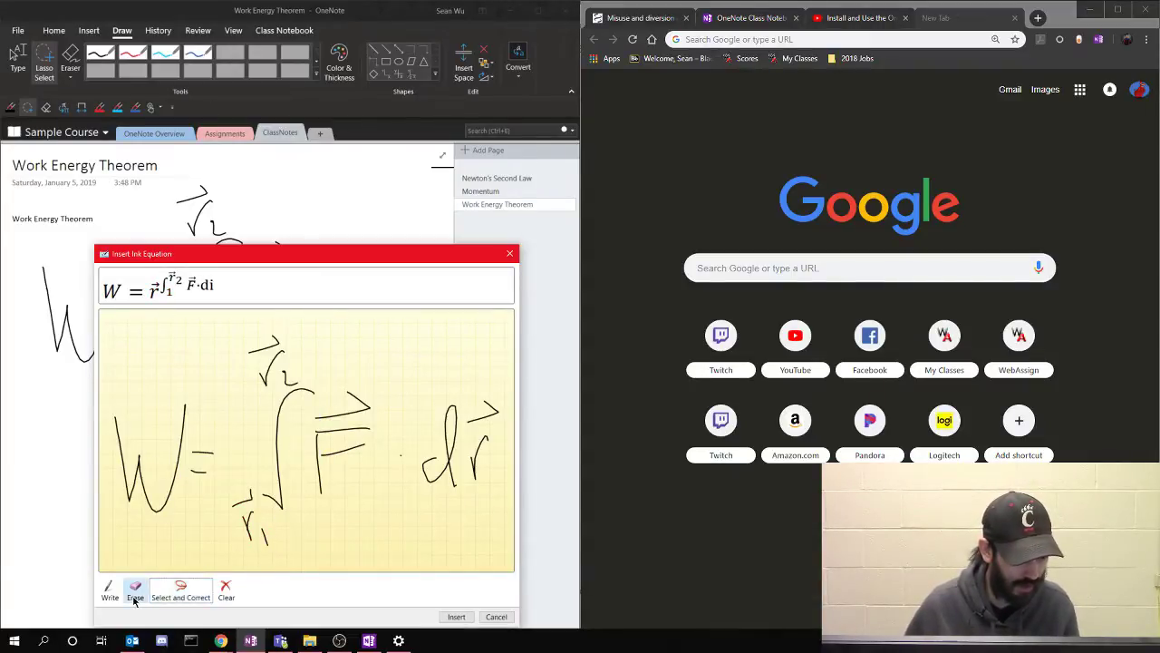
left_click(268, 538)
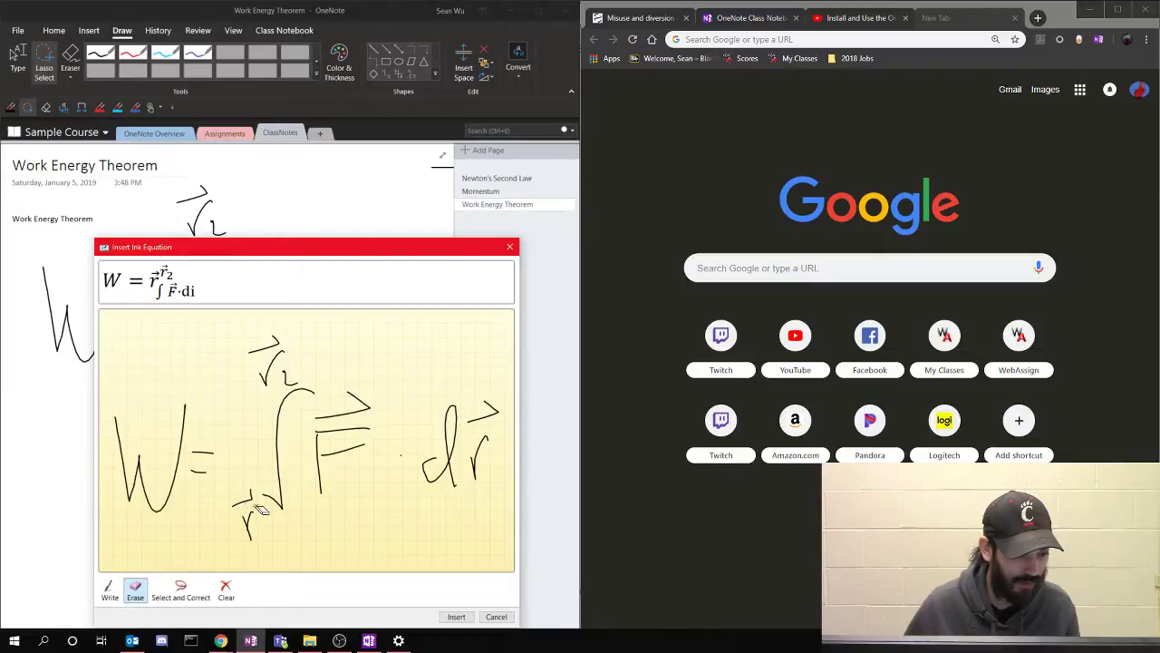
left_click_drag(241, 495, 255, 541)
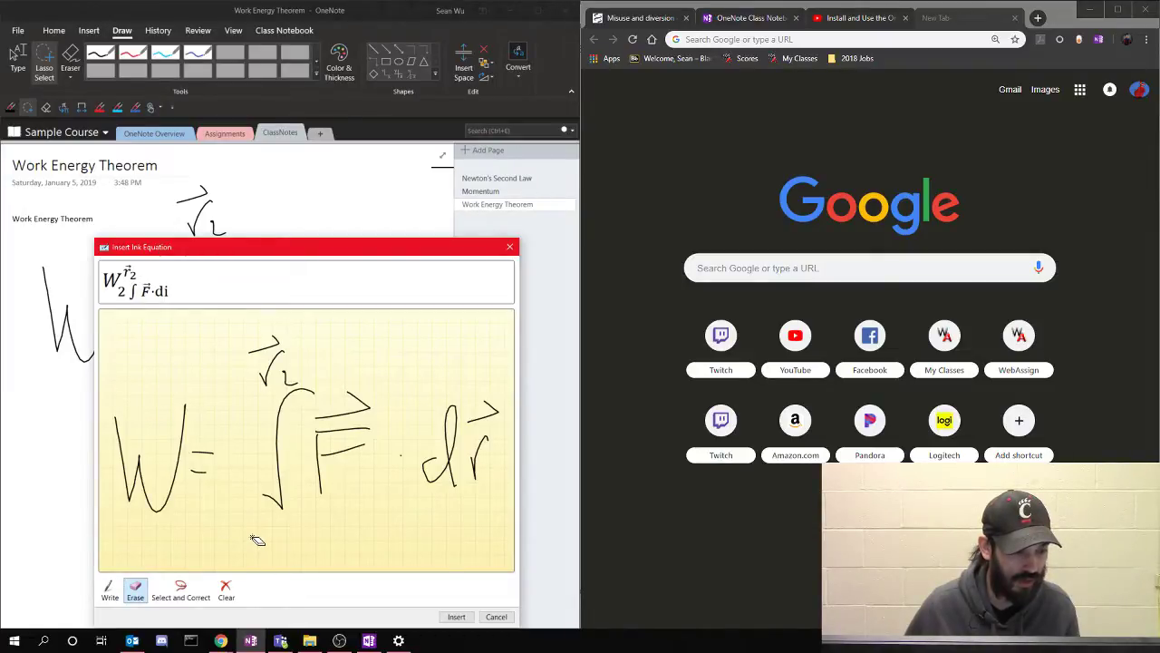
left_click(107, 591)
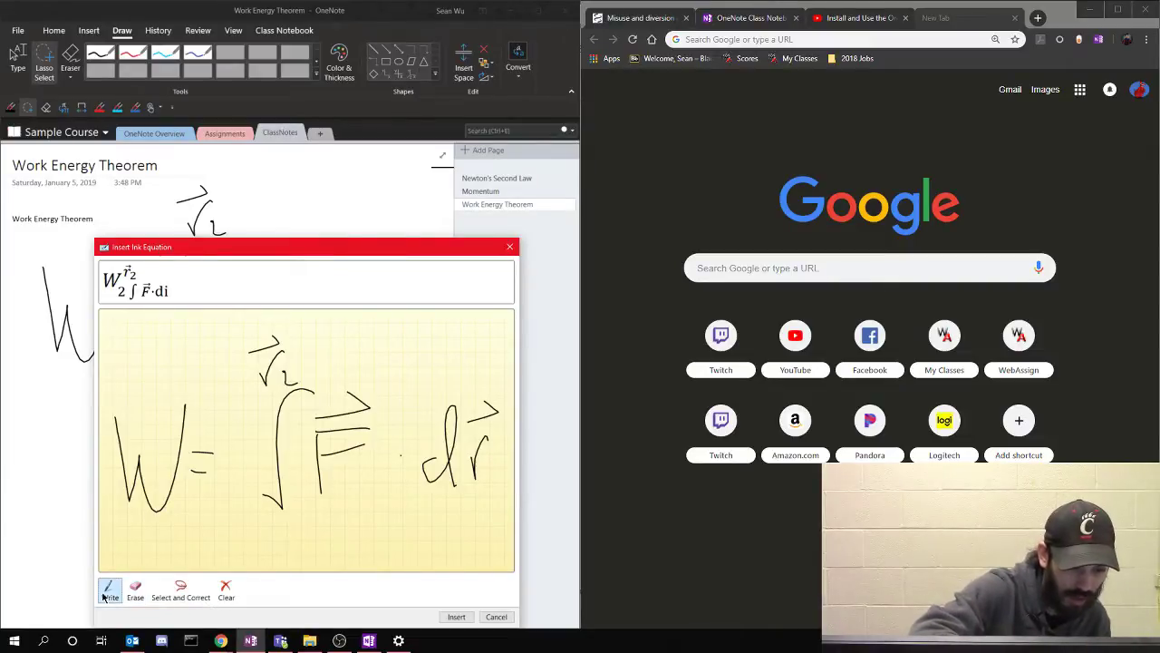
left_click_drag(240, 521, 250, 504)
left_click_drag(230, 496, 257, 486)
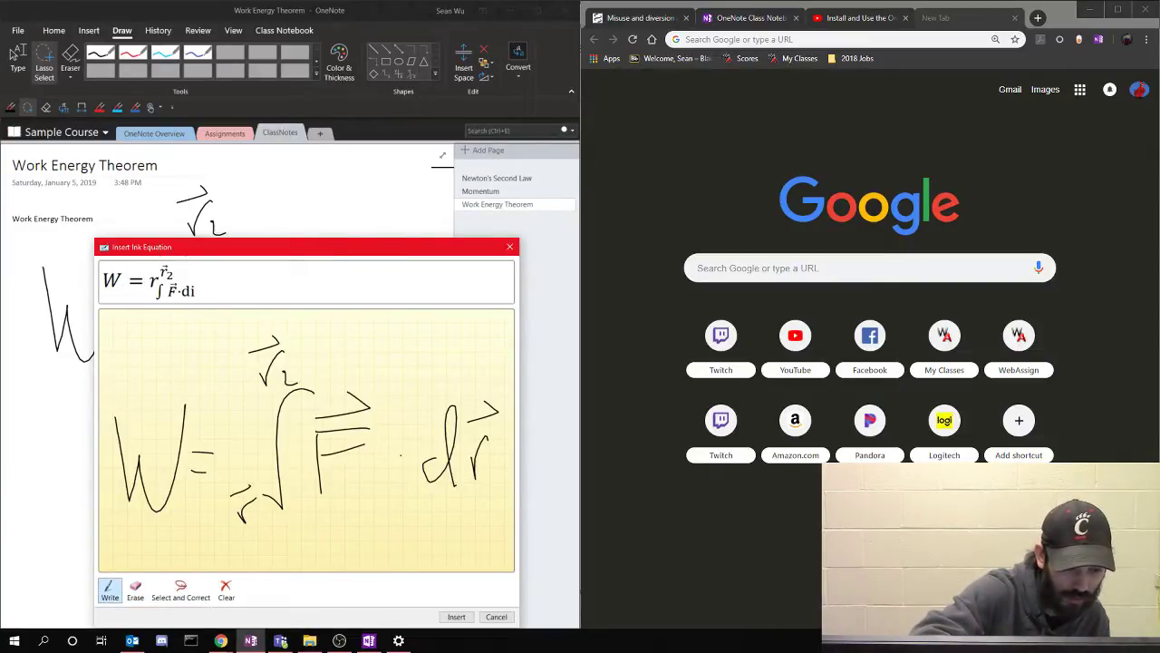
left_click_drag(260, 513, 262, 523)
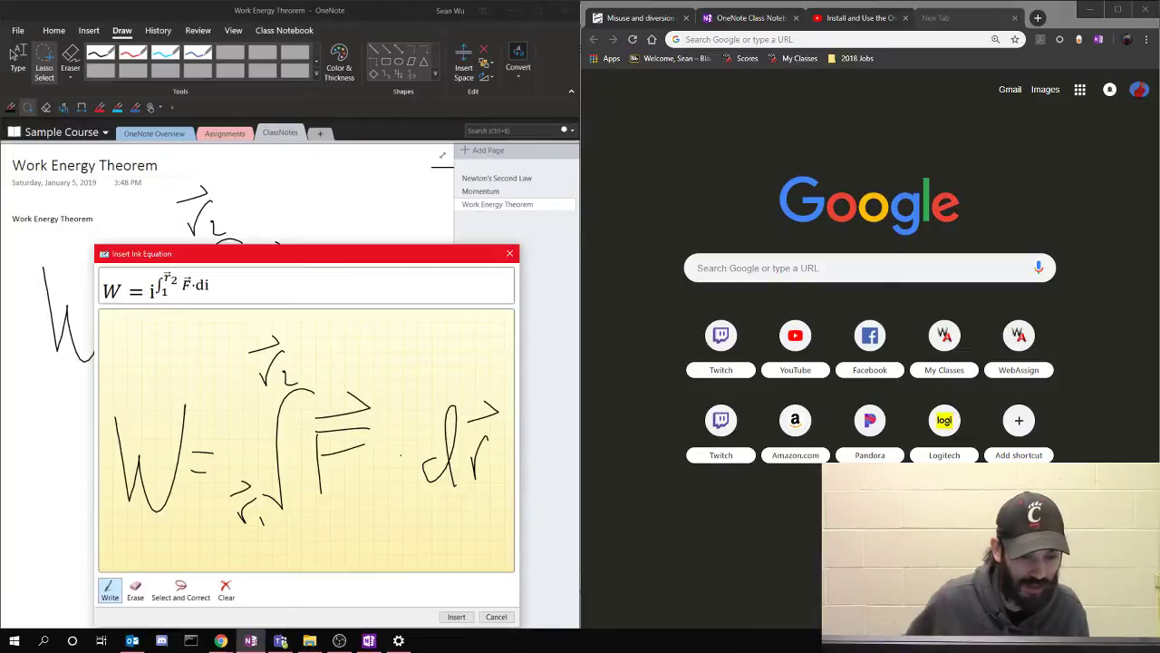
Correct the recognized i after d at the end of the equation to a vector r
left_click(180, 590)
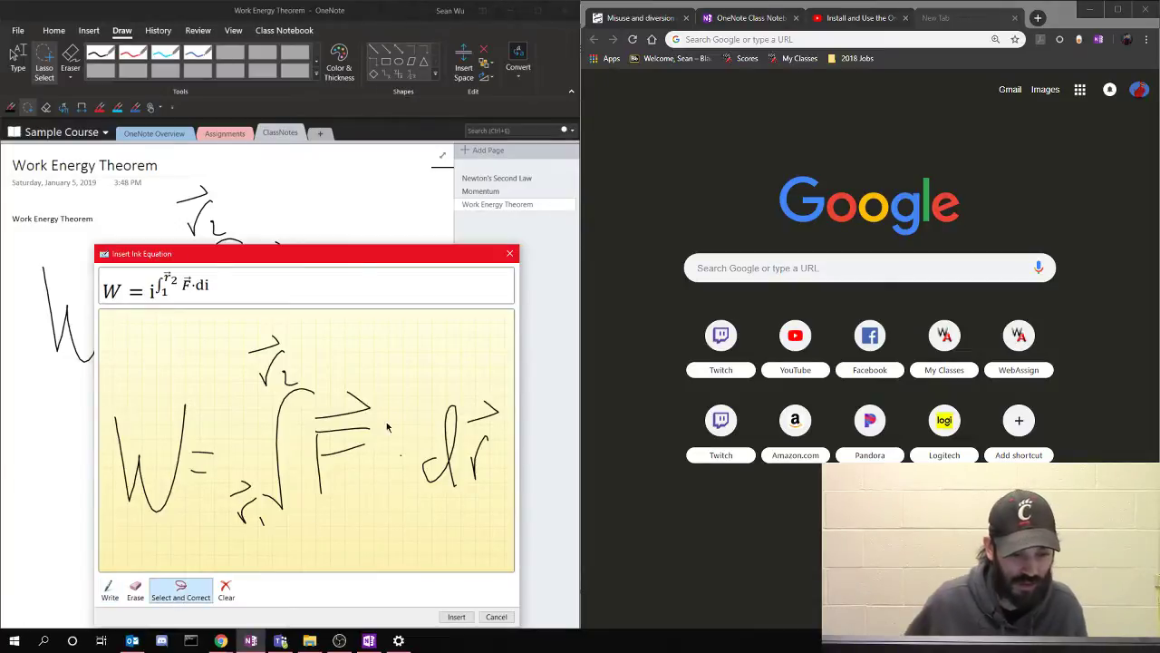
mouse_move(482, 384)
left_mouse_down()
mouse_move(460, 422)
mouse_move(477, 494)
mouse_move(497, 392)
mouse_move(478, 382)
left_mouse_up()
left_click(453, 311)
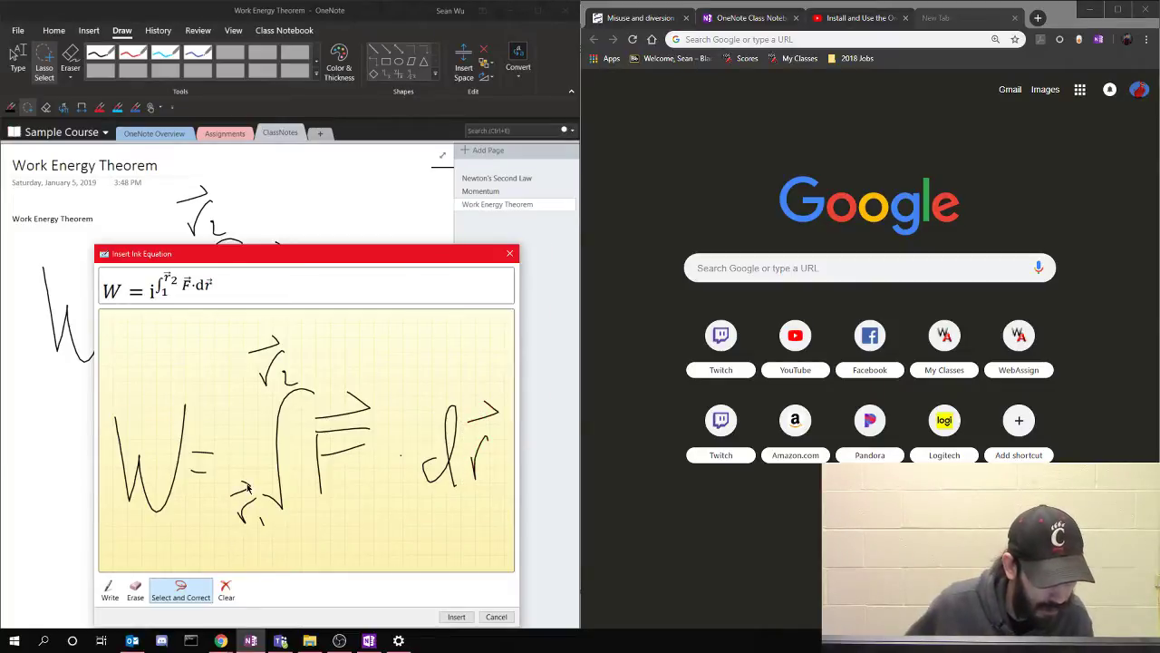
Correct the recognized lower limit of the integral to r with subscript 1
mouse_move(241, 480)
left_mouse_down()
mouse_move(232, 515)
mouse_move(268, 529)
mouse_move(244, 482)
left_mouse_up()
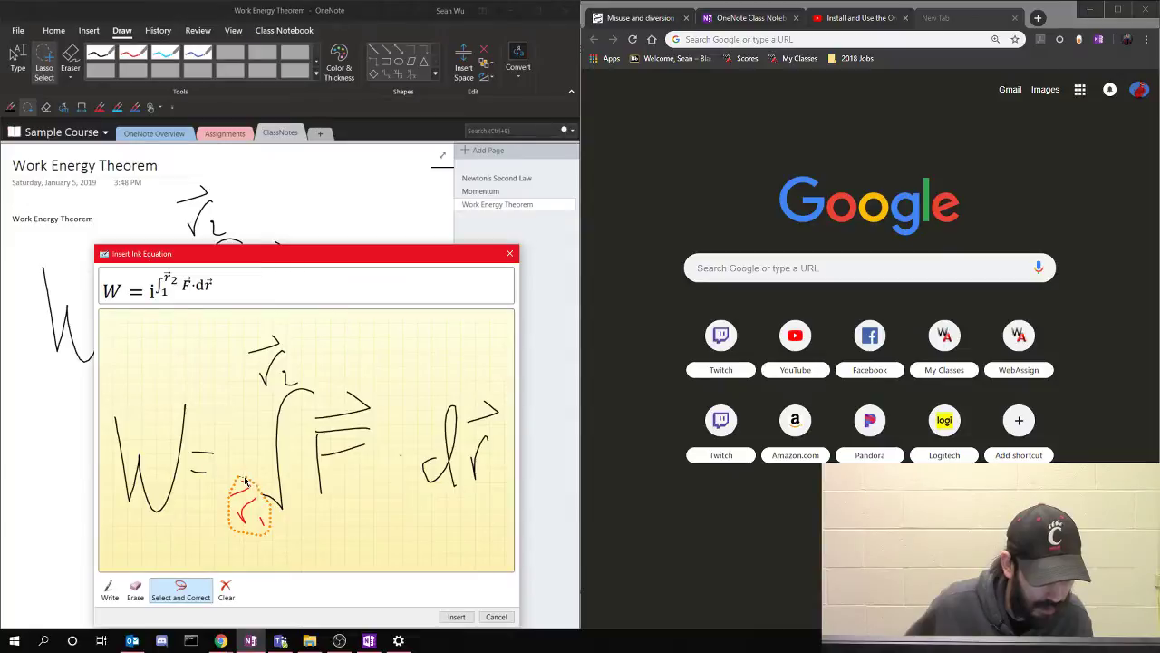
left_click(310, 527)
mouse_move(243, 495)
left_mouse_down()
mouse_move(241, 533)
mouse_move(272, 502)
mouse_move(246, 495)
left_mouse_up()
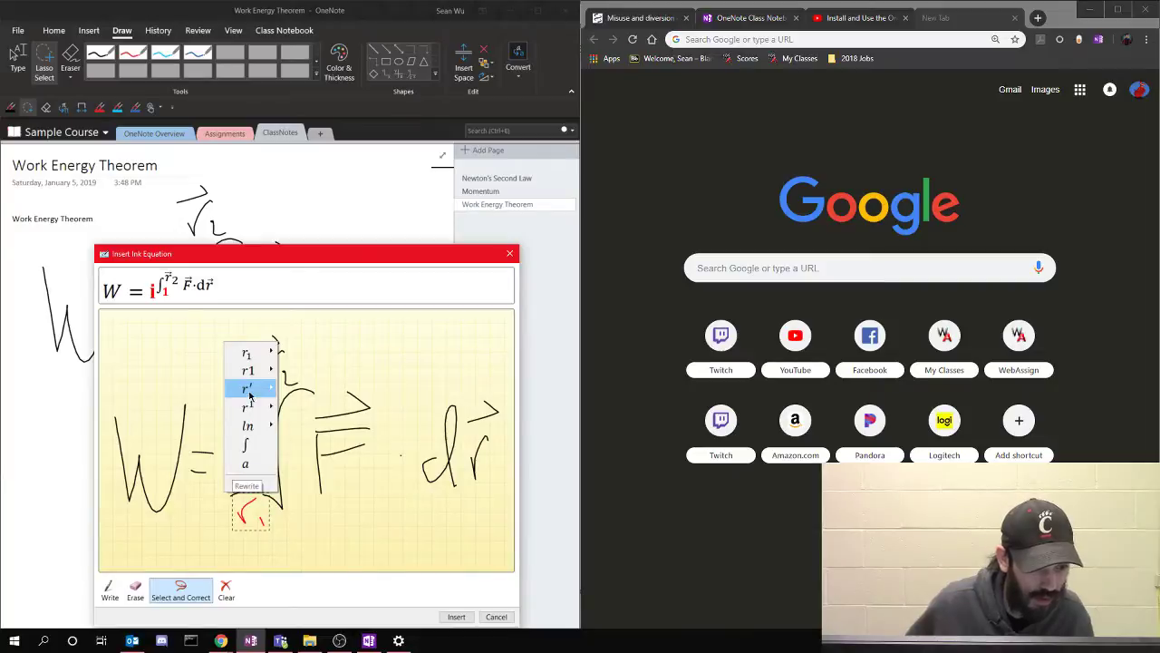
left_click(247, 354)
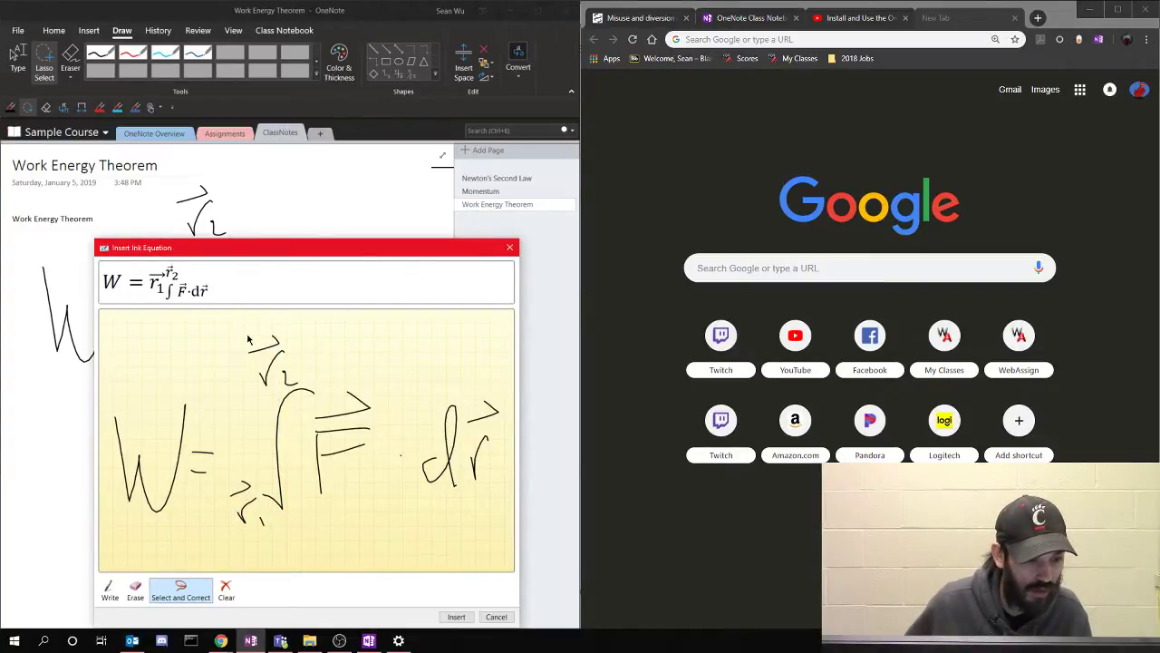
Try to correct the integral with both limits using the suggested vector r followed by an integral from 1 to r2
mouse_move(248, 339)
left_mouse_down()
mouse_move(226, 426)
mouse_move(232, 535)
mouse_move(274, 494)
mouse_move(306, 429)
mouse_move(265, 341)
mouse_move(237, 343)
left_mouse_up()
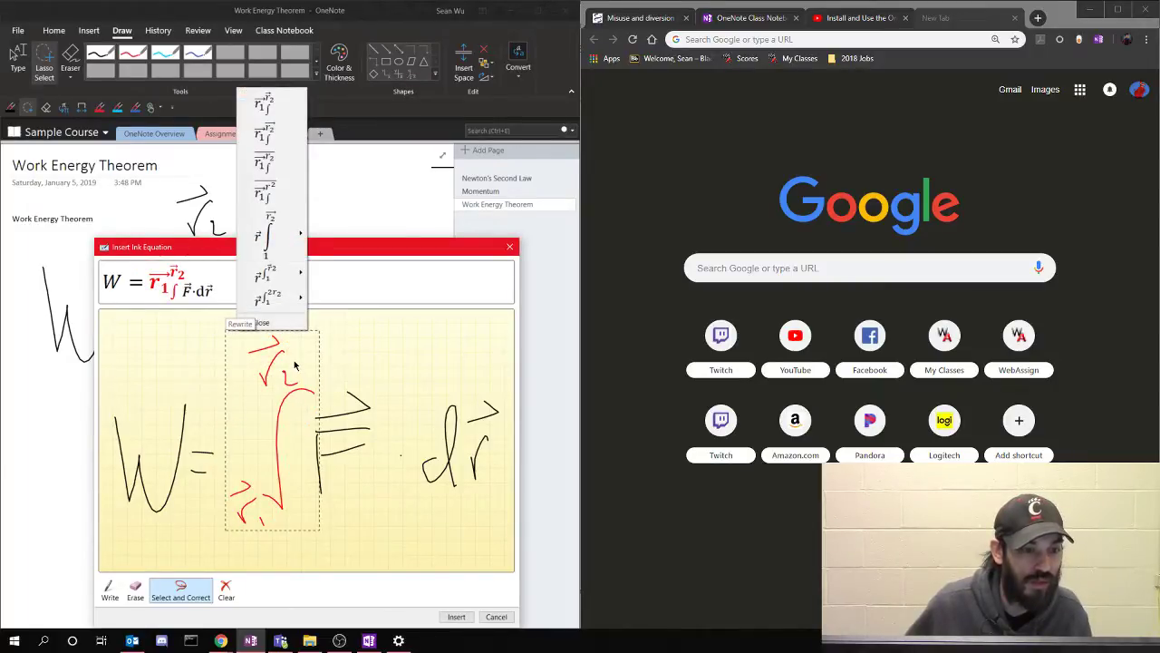
left_click(304, 243)
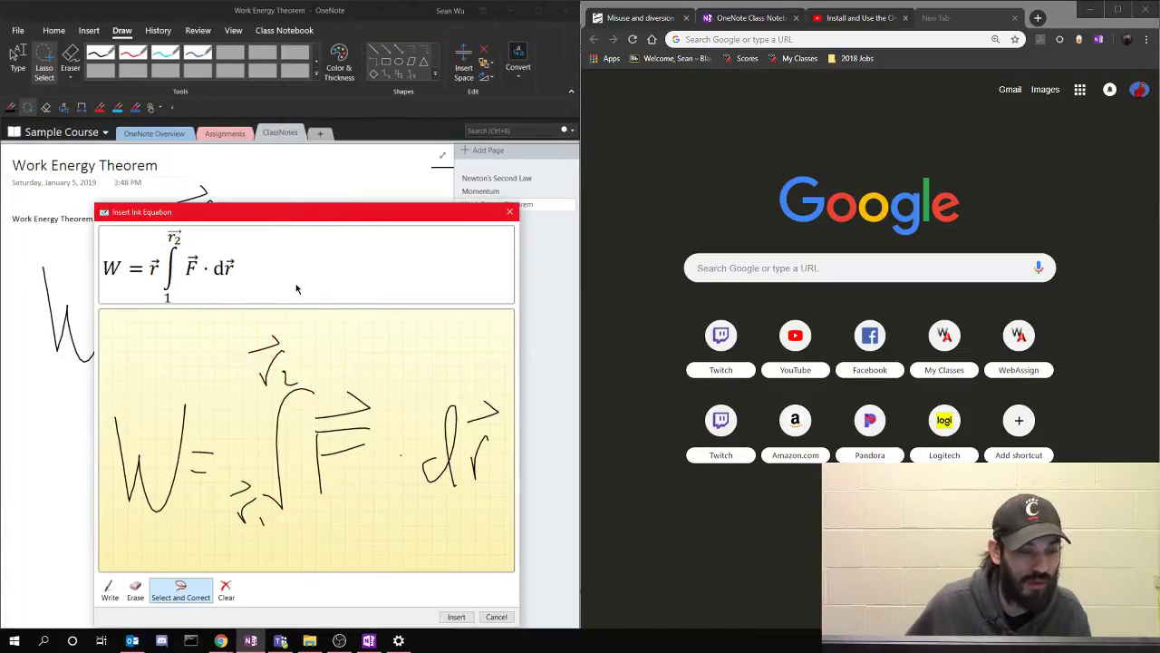
mouse_move(261, 336)
left_mouse_down()
mouse_move(226, 471)
mouse_move(249, 535)
mouse_move(303, 380)
mouse_move(260, 337)
left_mouse_up()
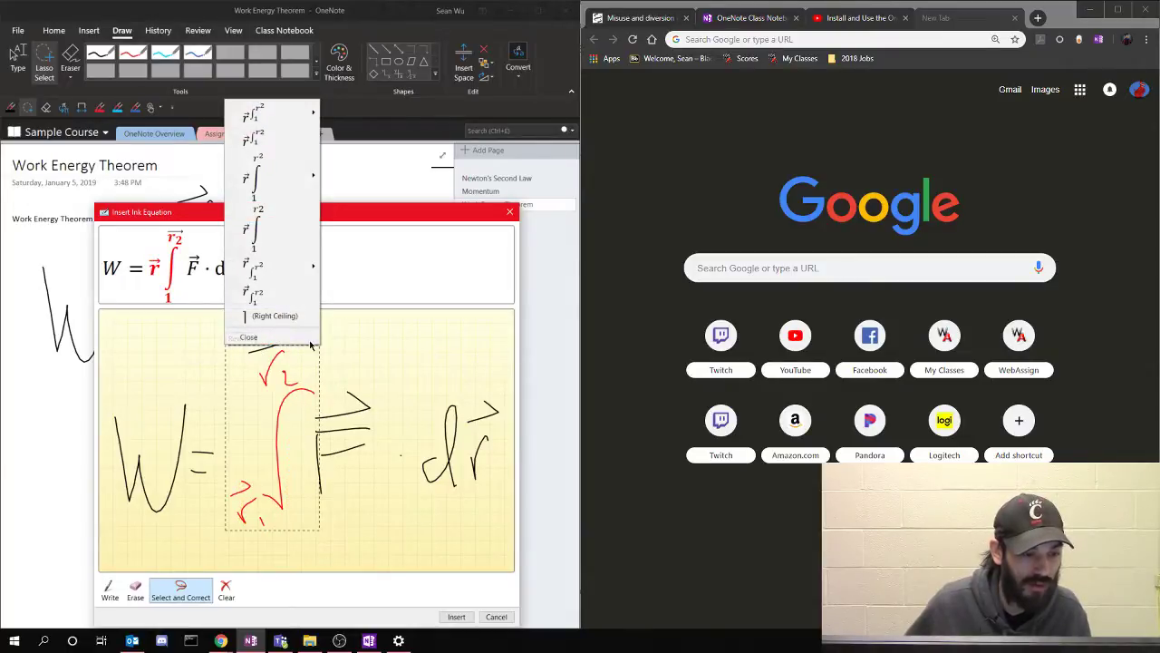
mouse_move(314, 175)
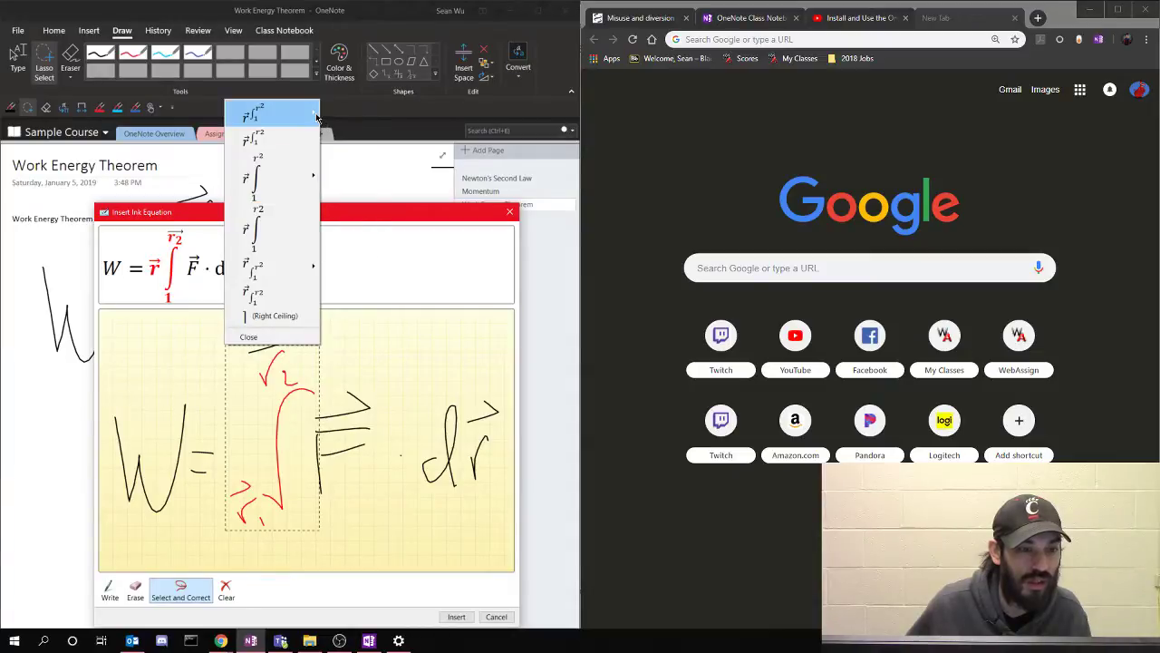
mouse_move(316, 116)
left_click(274, 493)
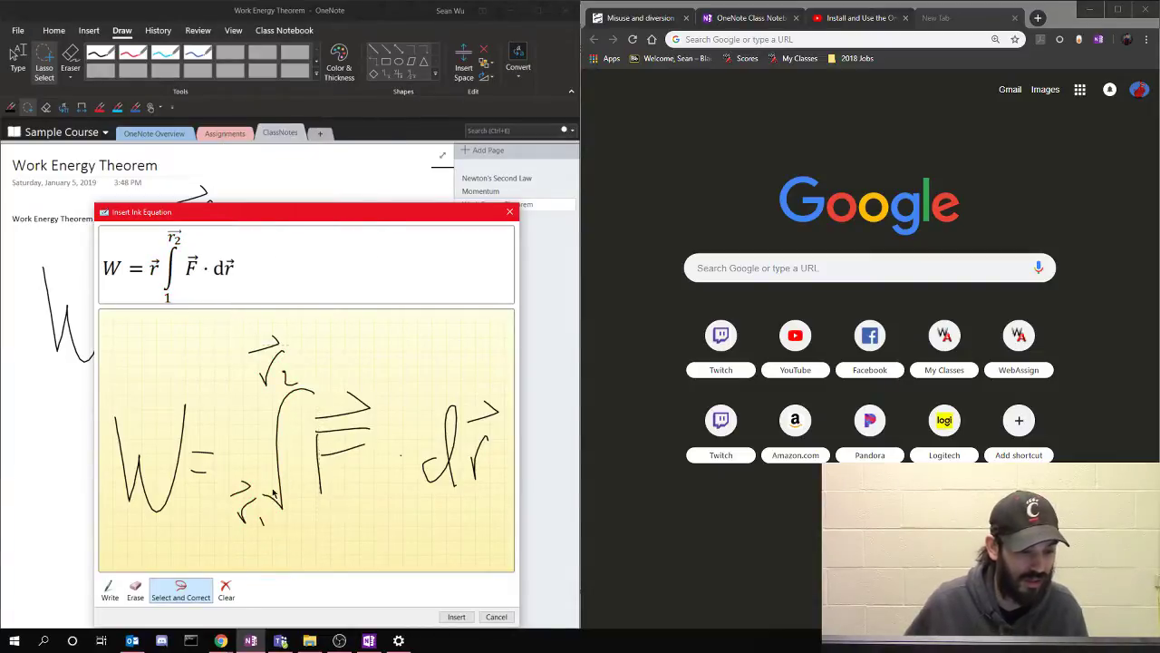
Erase the integral's handwritten lower limit and rewrite it directly beneath the integral sign as r1 with a vector arrow
left_click(135, 590)
left_click_drag(238, 490, 260, 523)
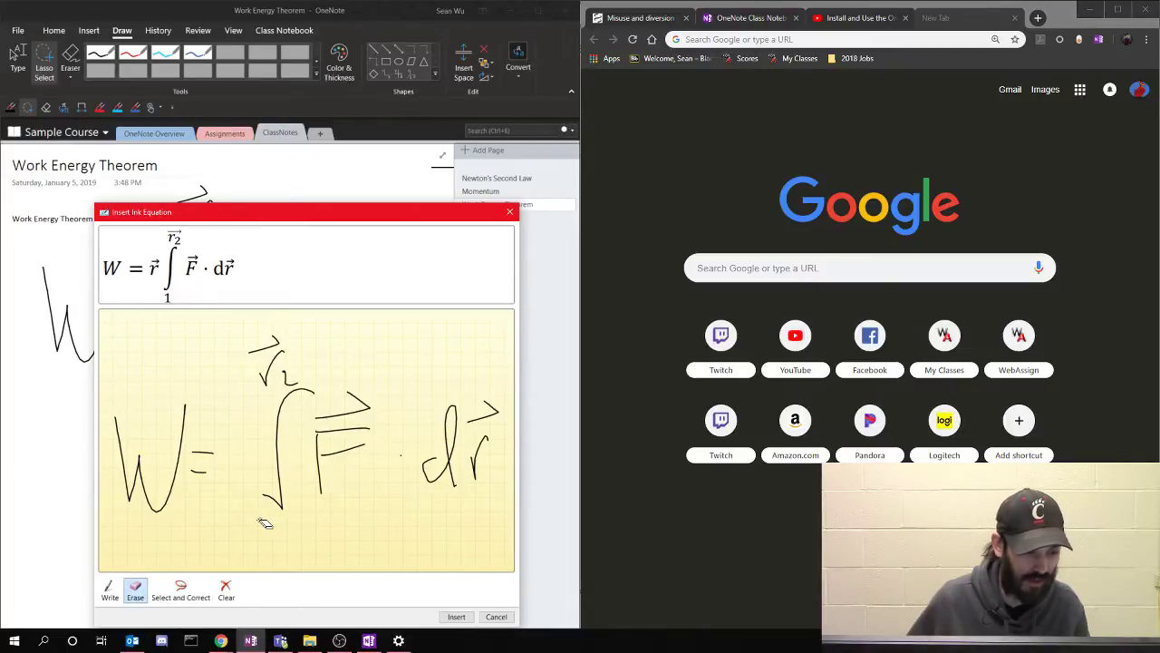
left_click(109, 591)
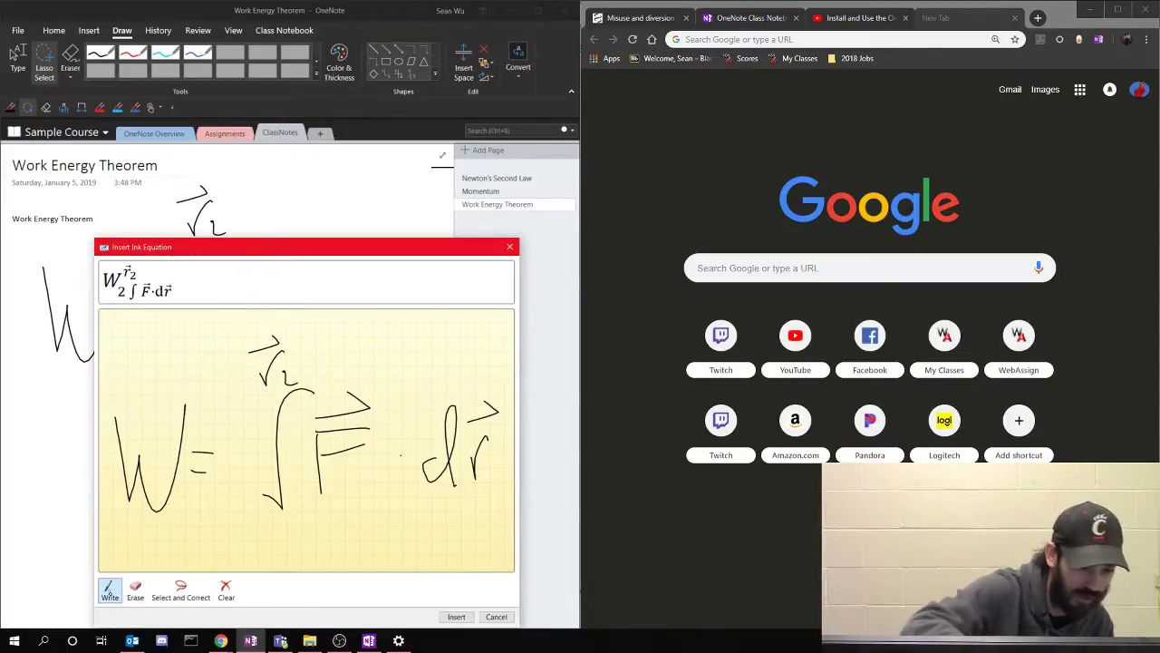
mouse_move(266, 551)
left_mouse_down()
mouse_move(287, 537)
mouse_move(273, 512)
left_mouse_up()
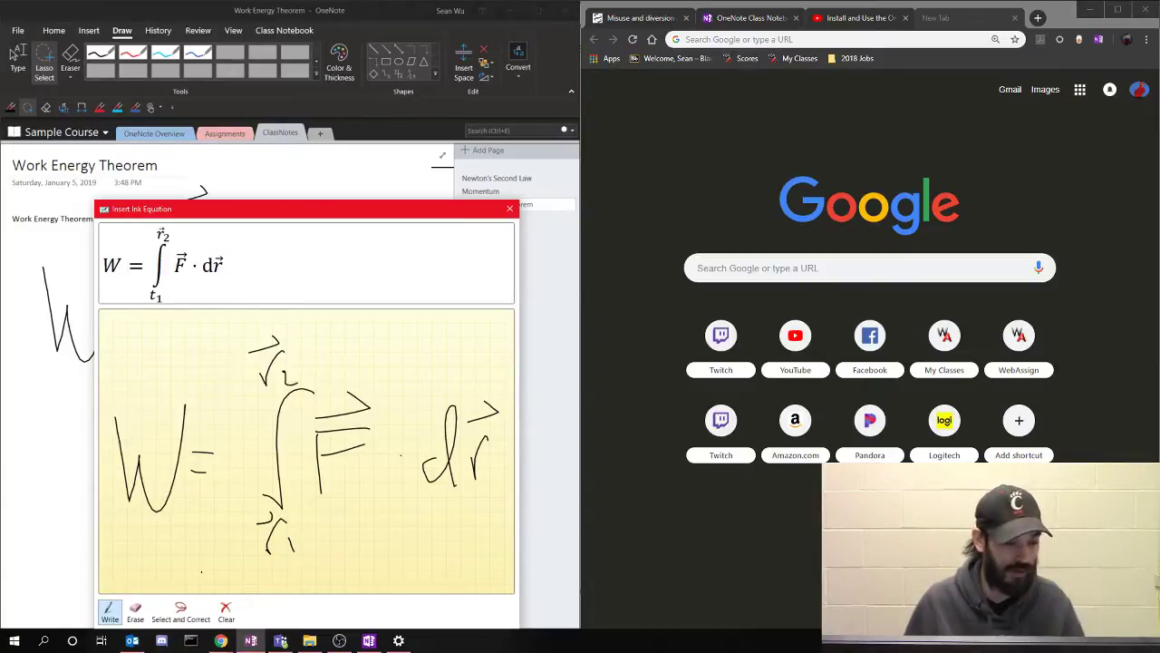
Correct the recognized t in the integral's lower limit to r
left_click(171, 615)
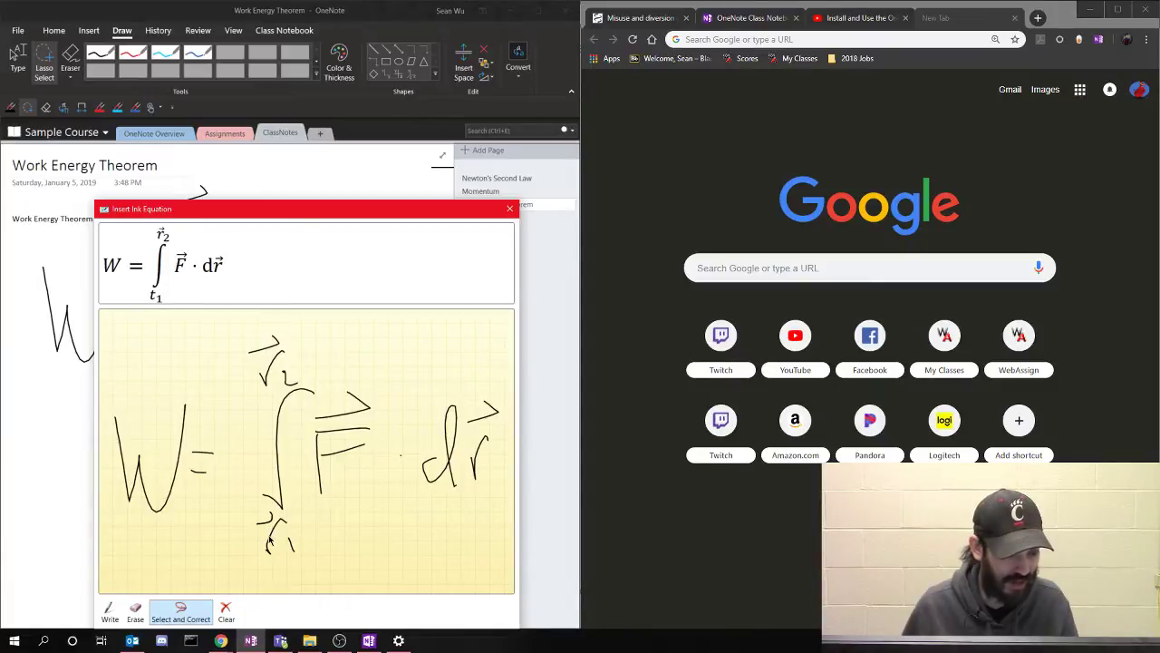
mouse_move(258, 509)
left_mouse_down()
mouse_move(252, 546)
mouse_move(275, 580)
mouse_move(288, 504)
mouse_move(251, 526)
left_mouse_up()
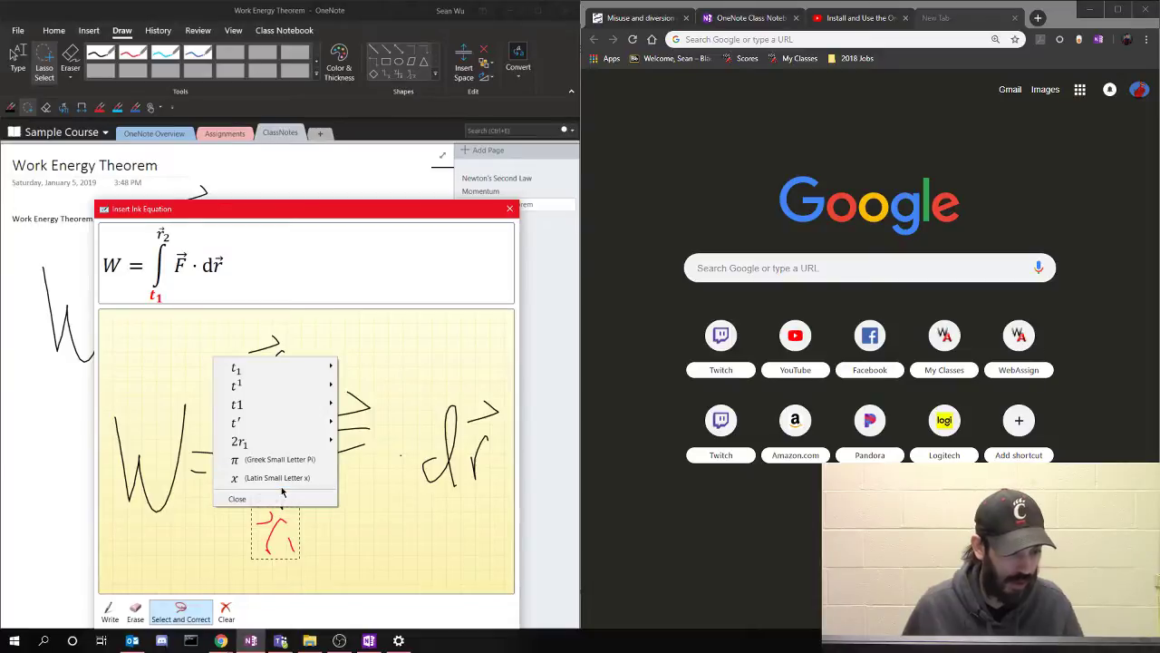
left_click(277, 533)
mouse_move(268, 519)
left_mouse_down()
mouse_move(252, 550)
mouse_move(261, 565)
mouse_move(278, 560)
mouse_move(292, 517)
mouse_move(264, 519)
mouse_move(261, 564)
mouse_move(288, 518)
mouse_move(262, 536)
left_mouse_up()
left_click(262, 524)
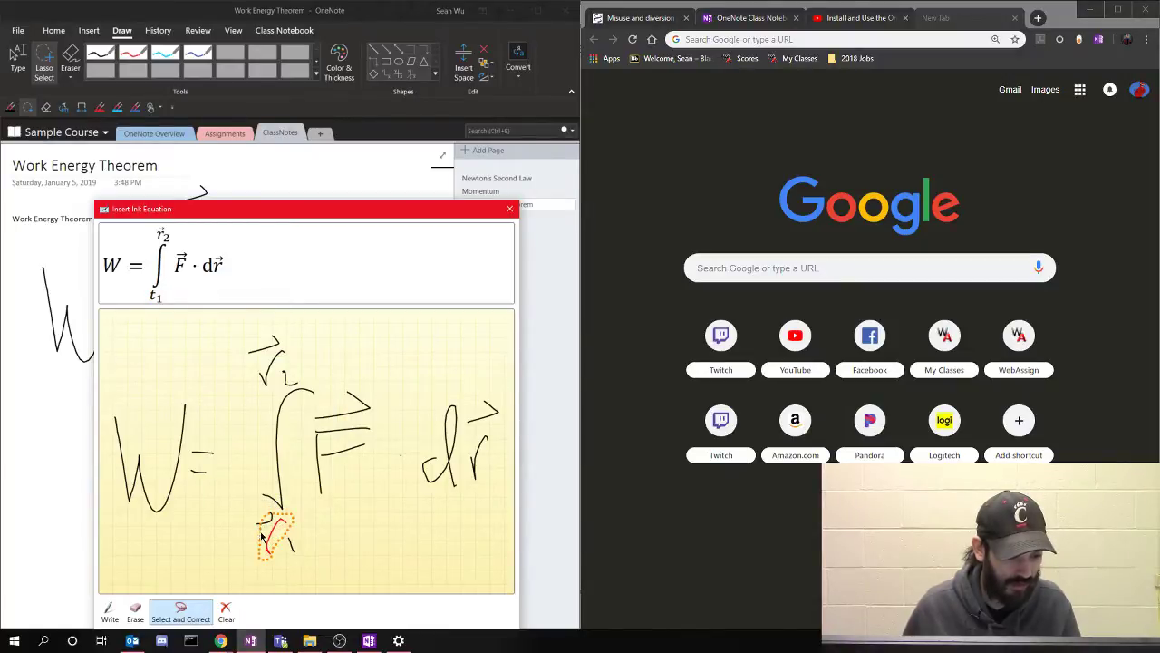
left_click(272, 427)
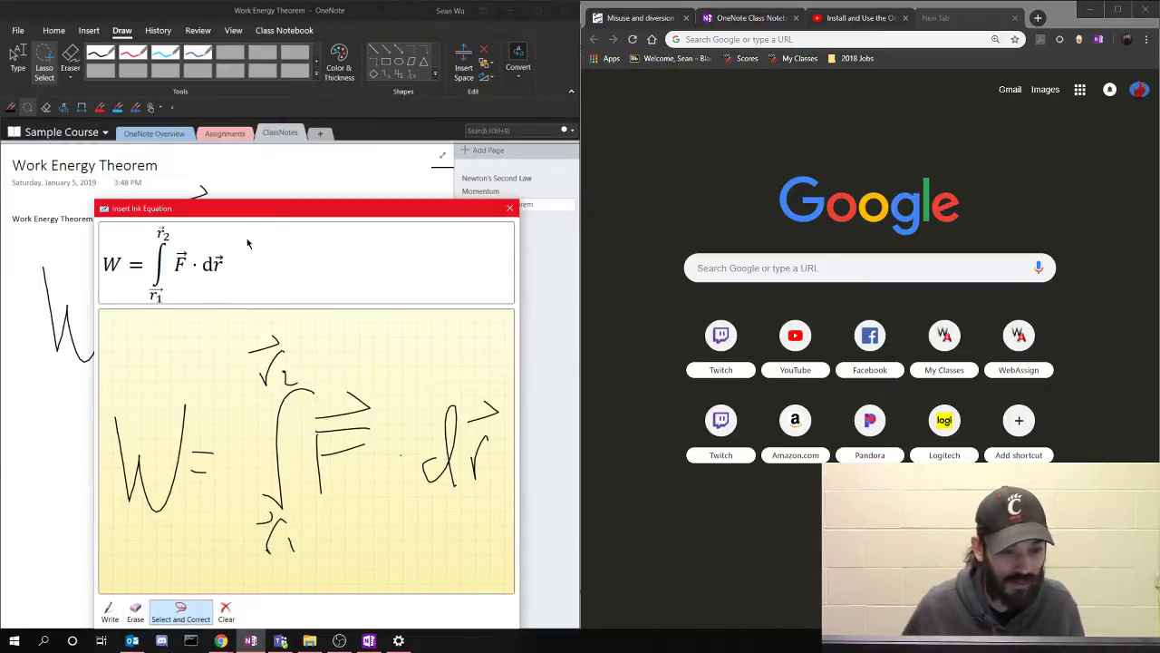
Insert the converted work equation into the page and move it below the Work Energy Theorem text
left_click_drag(225, 206, 213, 118)
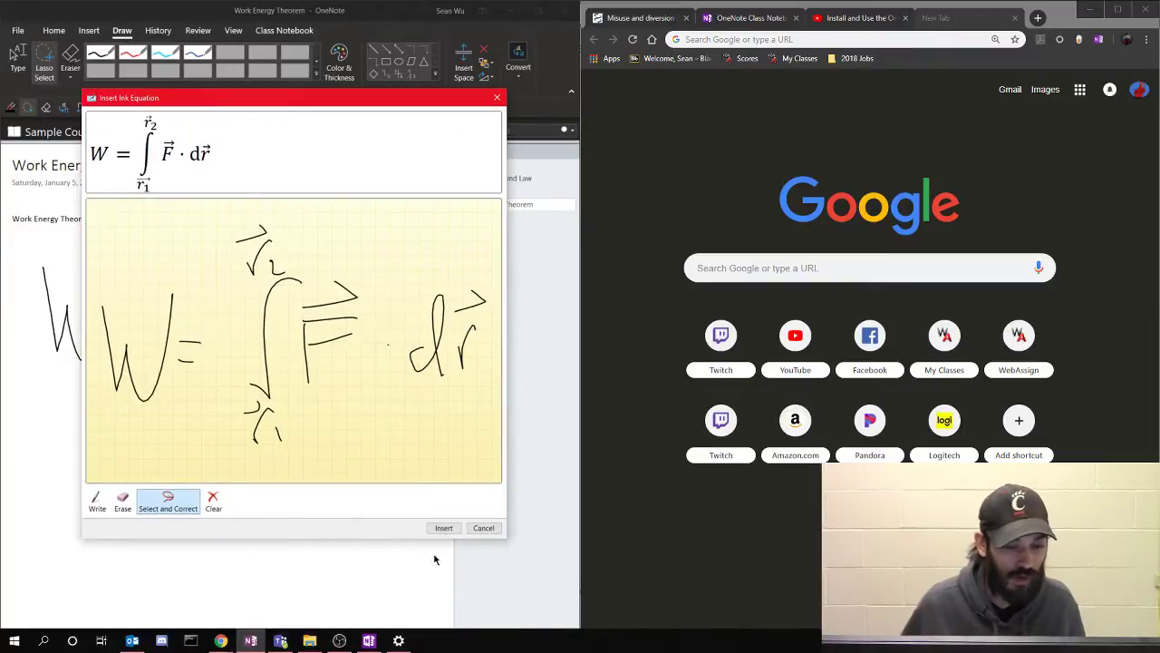
left_click(444, 528)
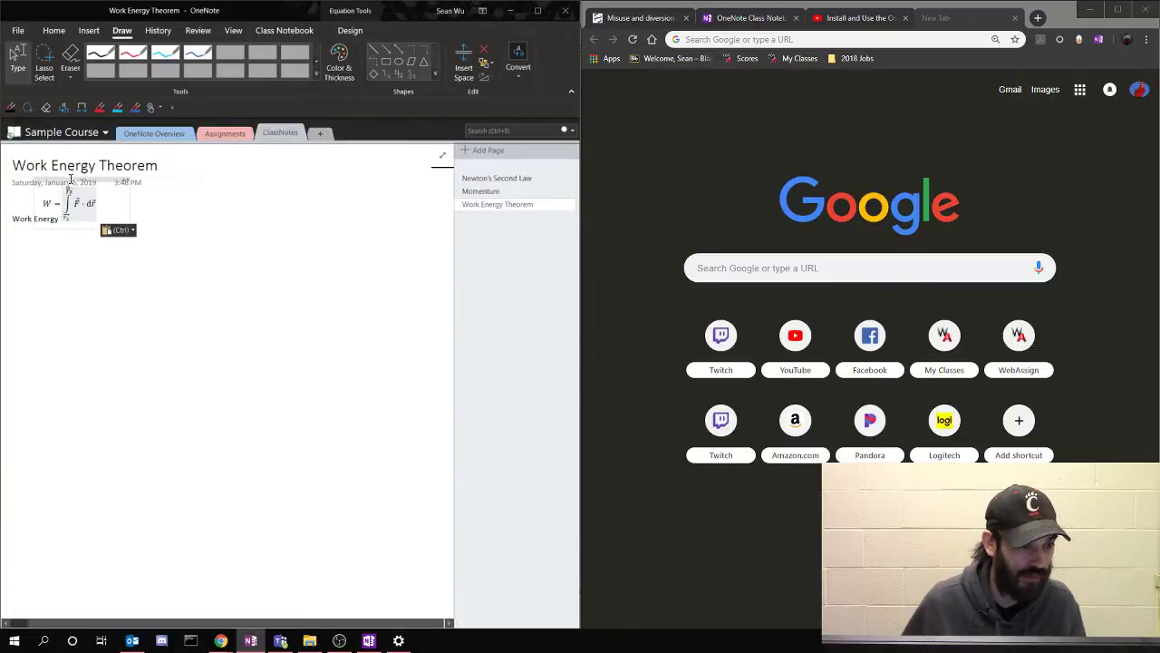
left_click_drag(73, 178, 85, 239)
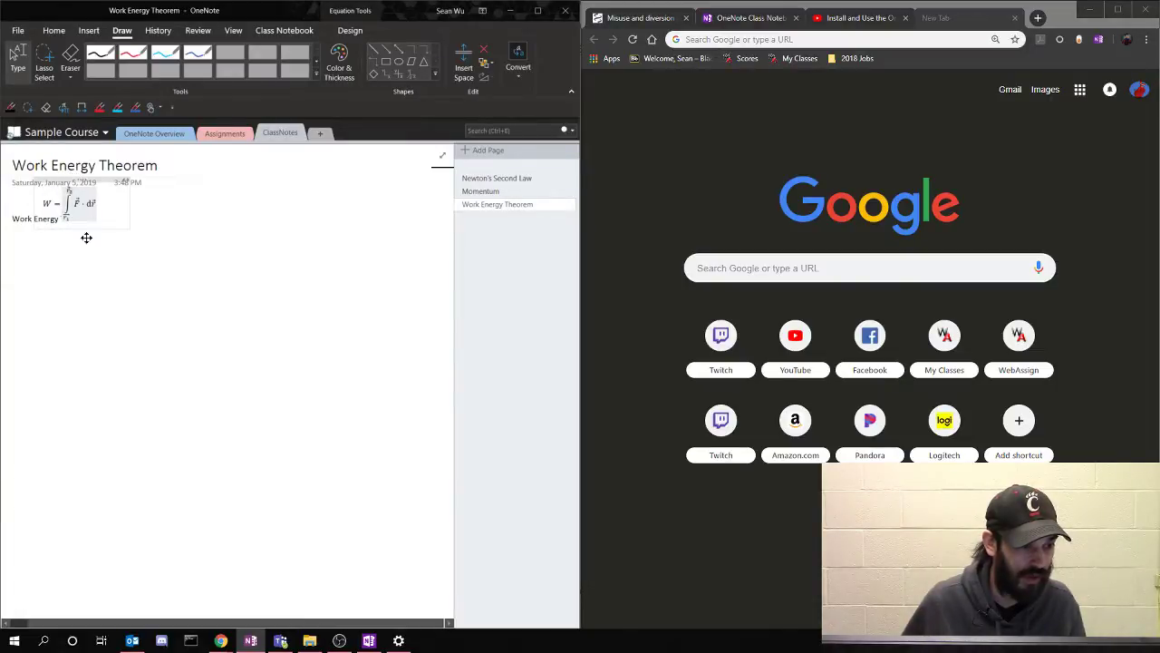
Replace the integral's lower limit in the inserted equation with r_1, placing the vector arrow over the r only
left_click(80, 290)
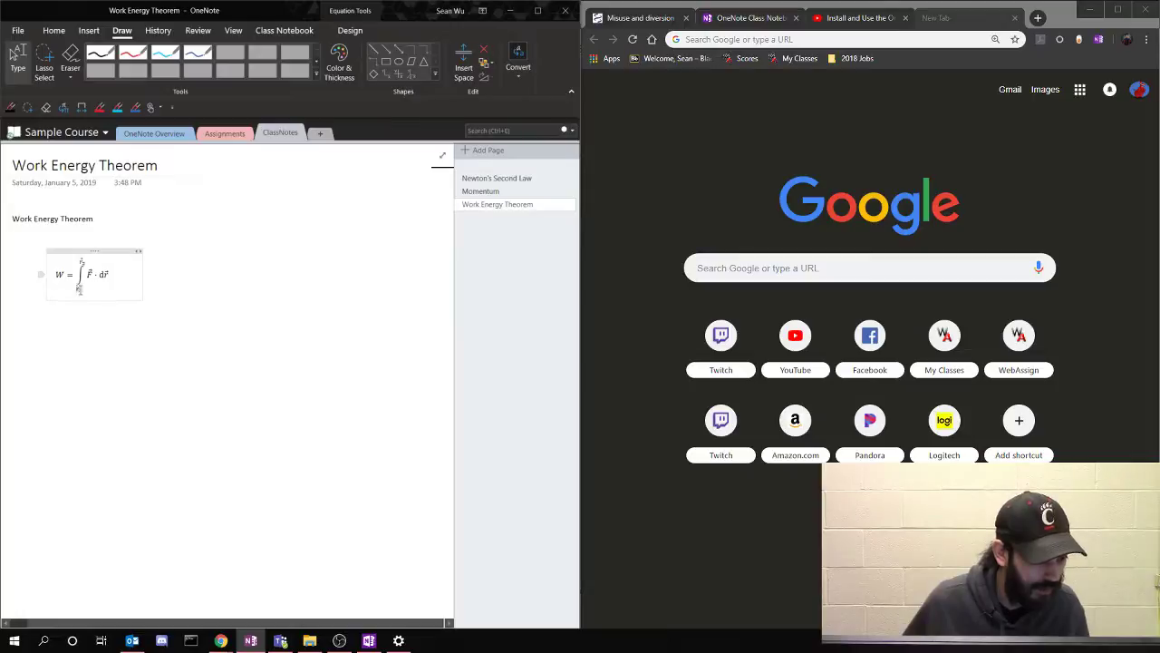
left_click(80, 290)
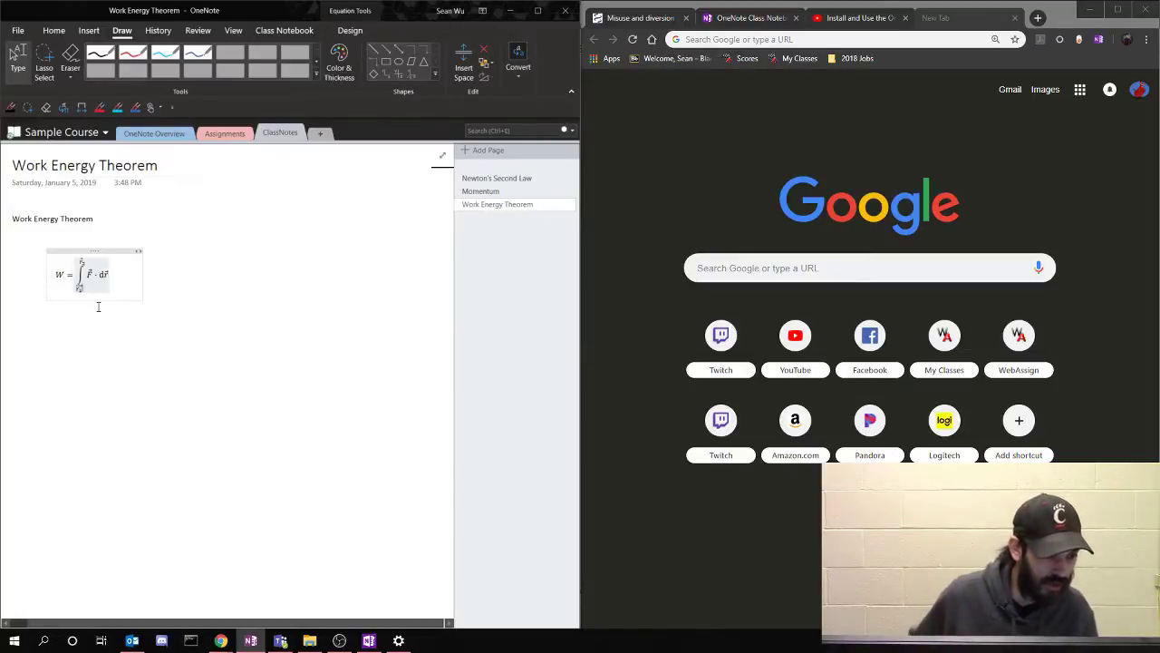
key("BackSpace")
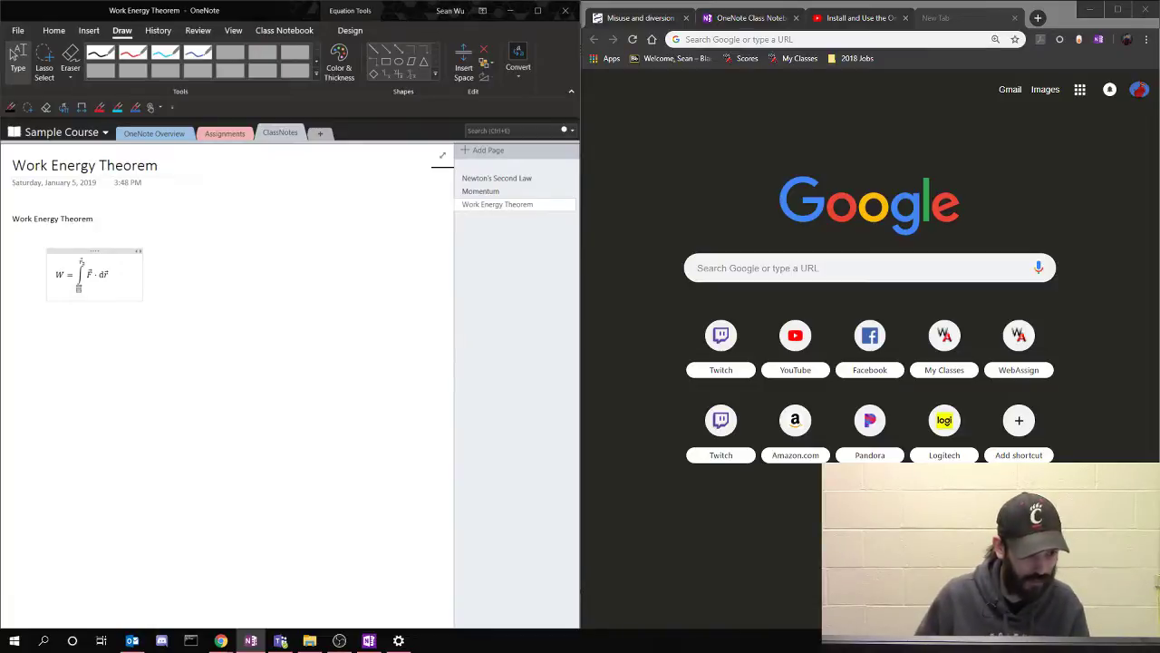
type("r_1")
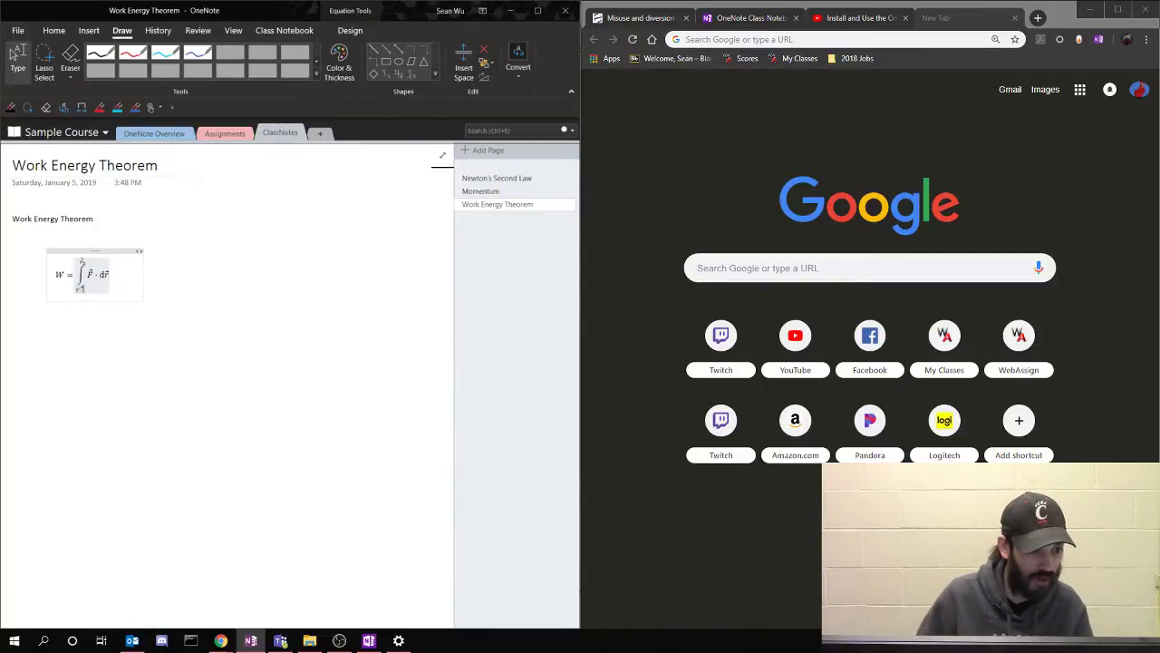
key("Right")
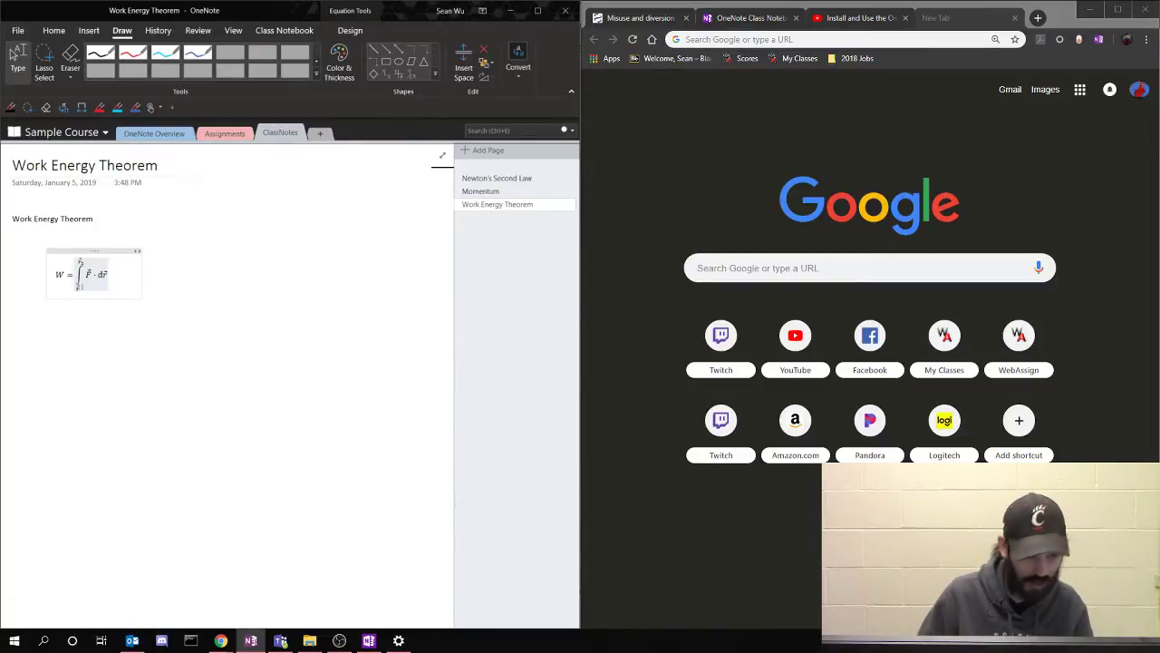
key("Right")
key("Right")
key("Right")
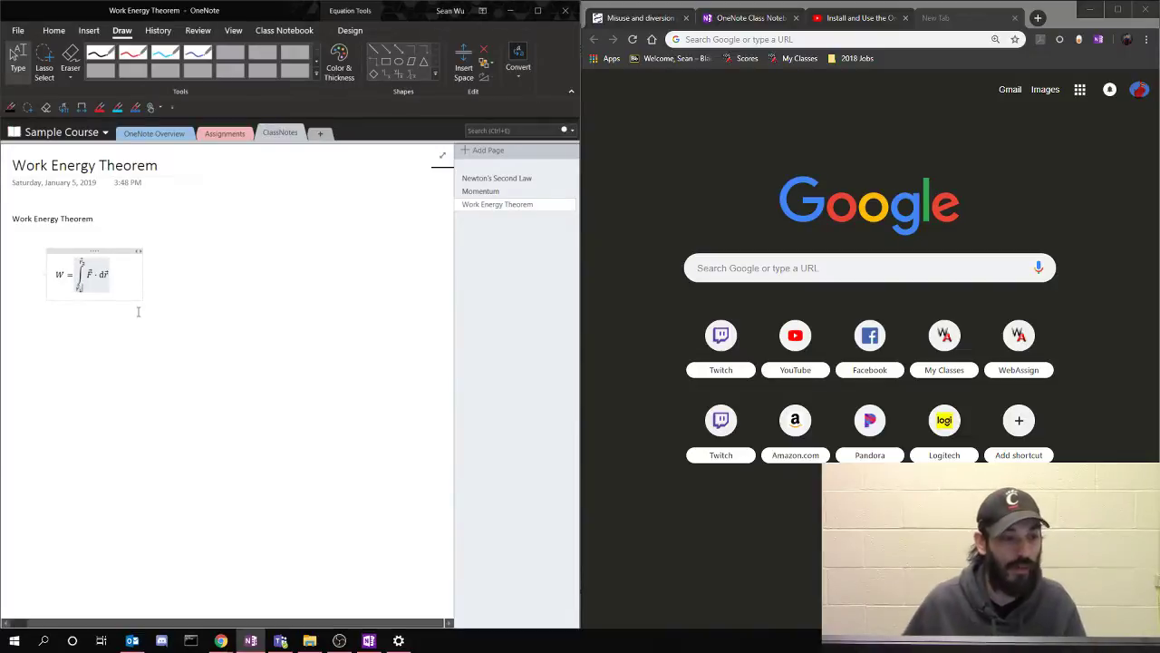
left_click(171, 332)
Set the whole equation's font size to 16 and align its container with the left edge of the Work Energy Theorem text
left_click(88, 256)
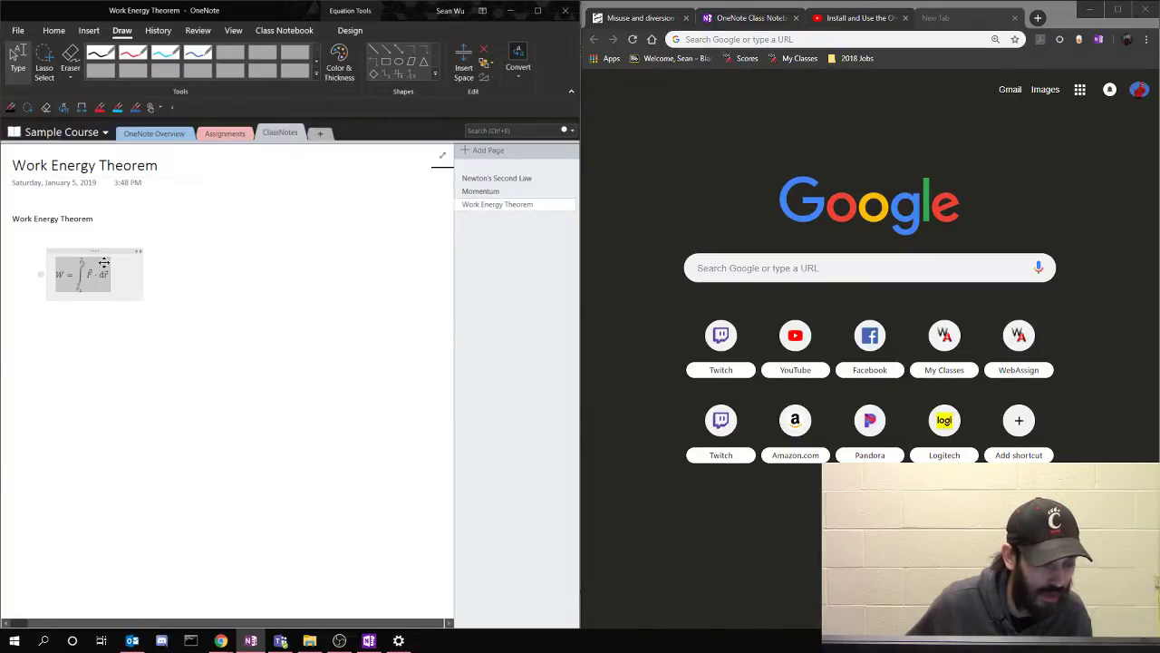
left_click(39, 263)
left_click_drag(39, 263, 97, 280)
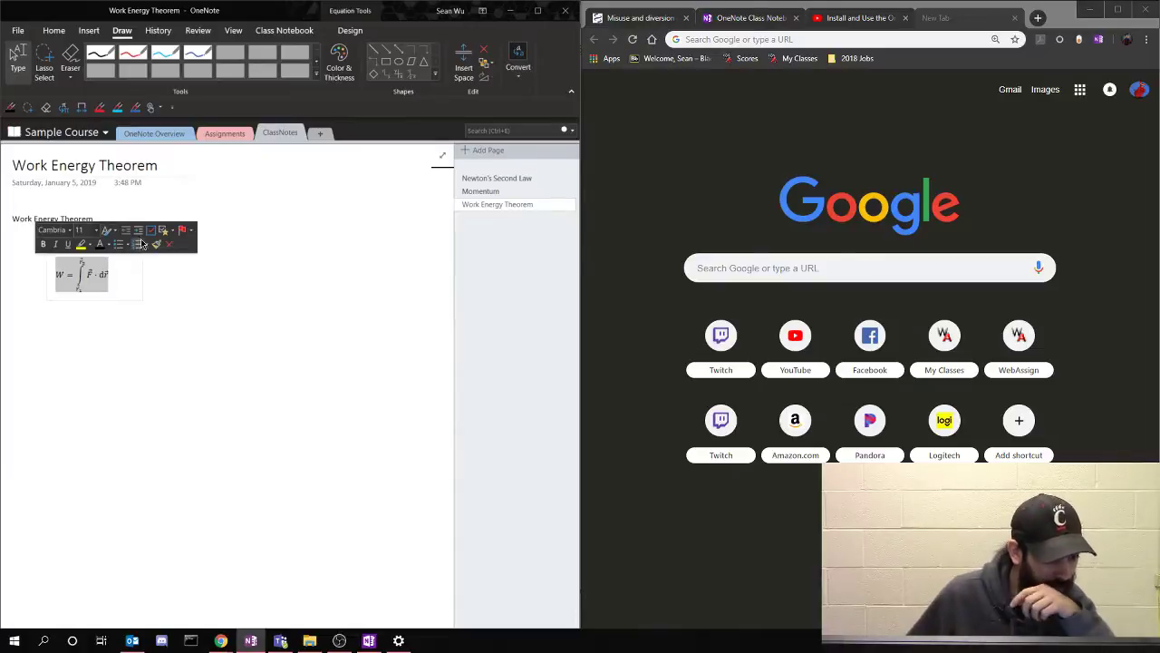
left_click(98, 235)
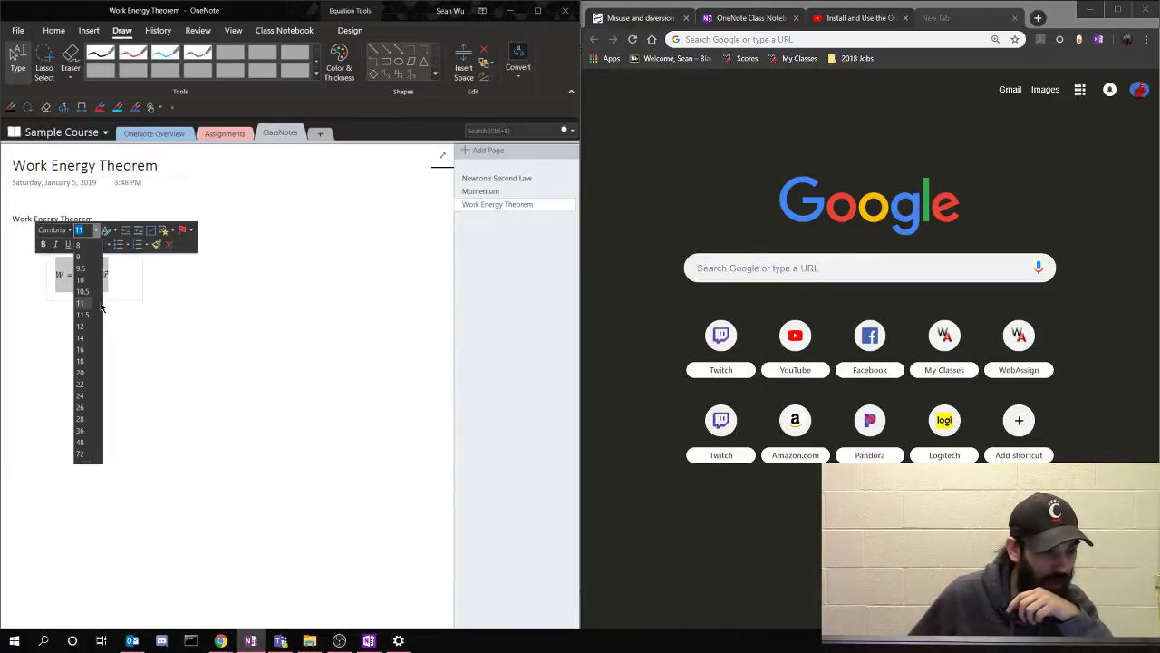
left_click(88, 351)
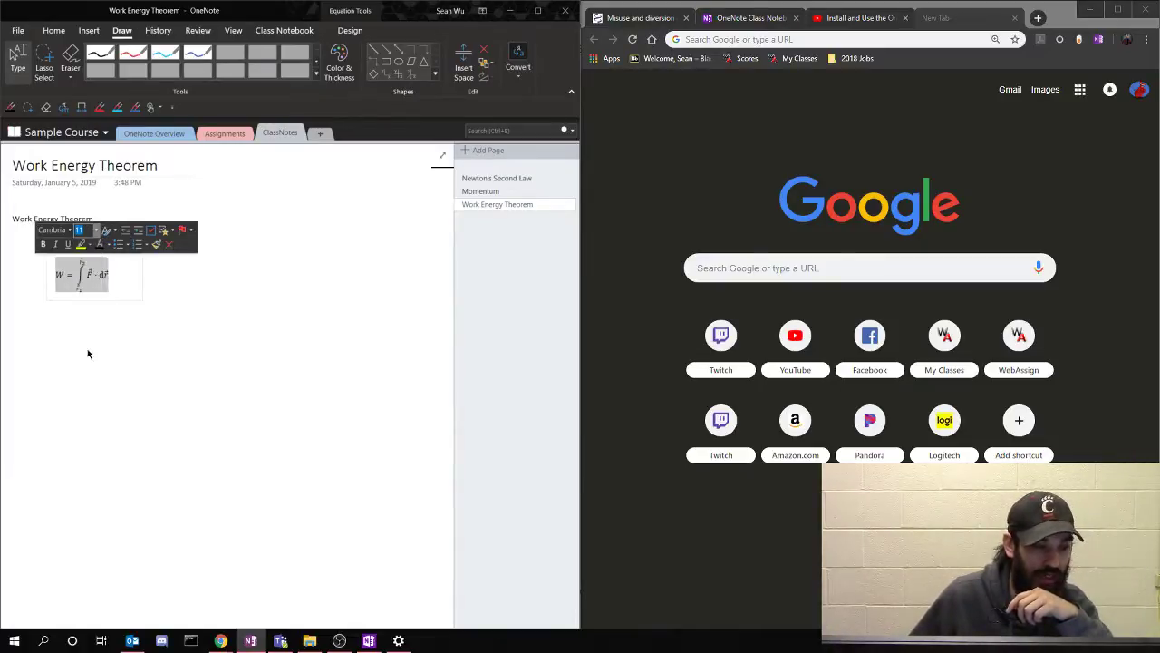
left_click(150, 276)
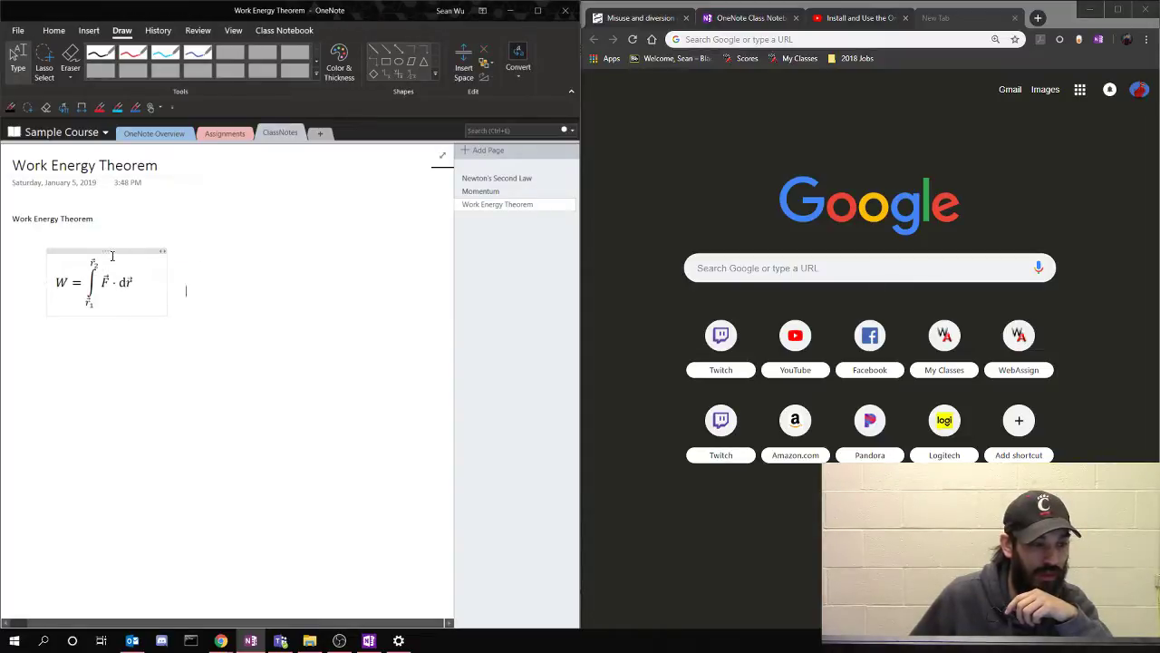
left_click_drag(111, 254, 82, 263)
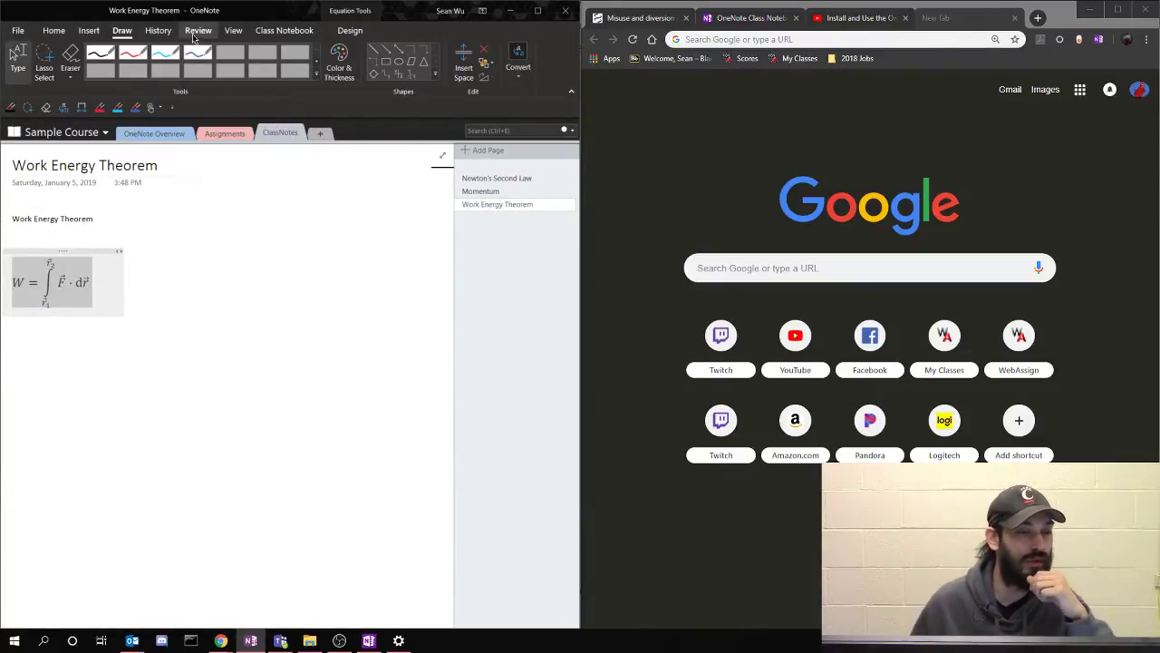
Open the class notebook's student management sign-in page in the browser and minimize the browser window
left_click(279, 33)
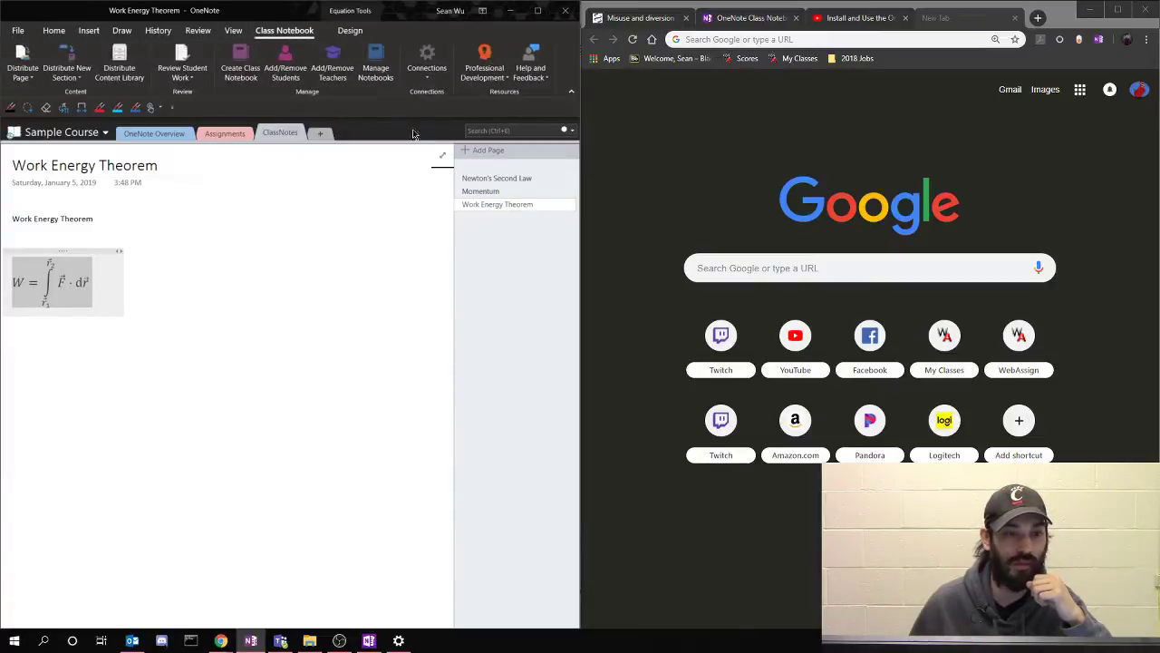
left_click(281, 59)
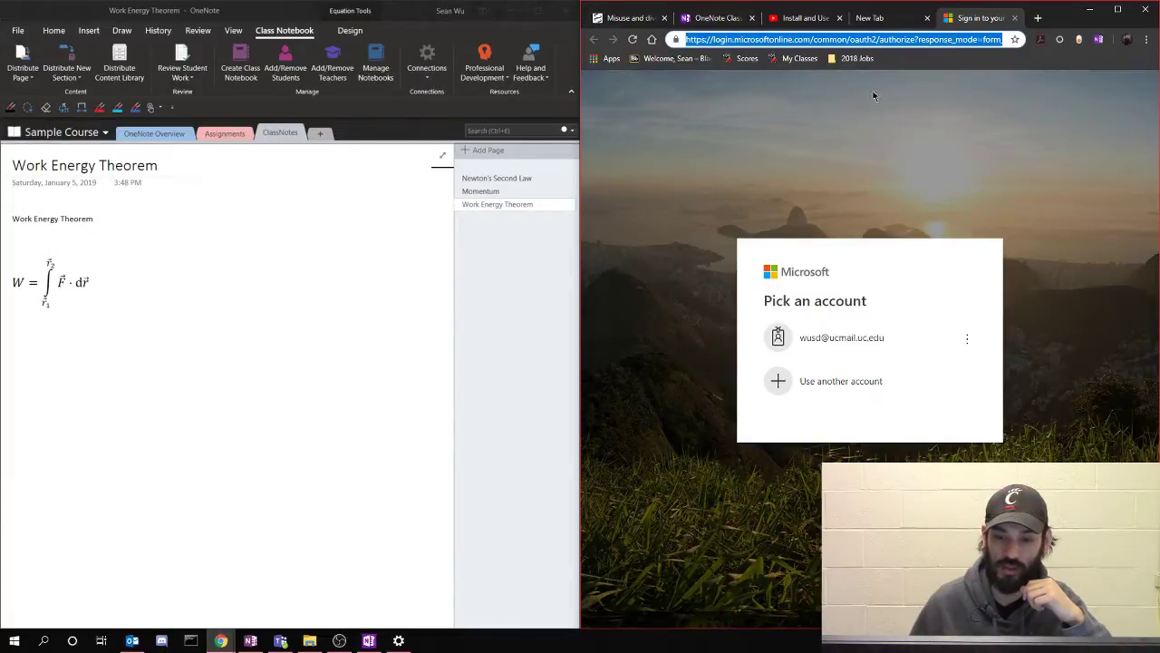
left_click(1090, 9)
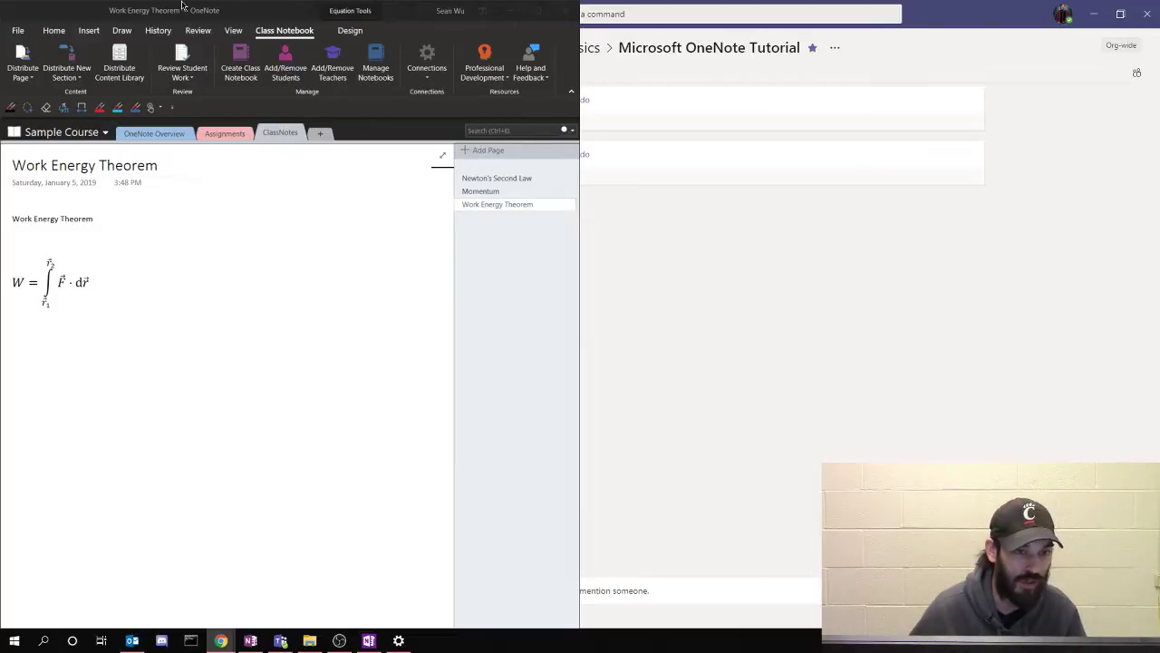
Clear the screen by moving the OneNote window off it and minimizing the Microsoft Teams window
left_click_drag(261, 16, 0, 324)
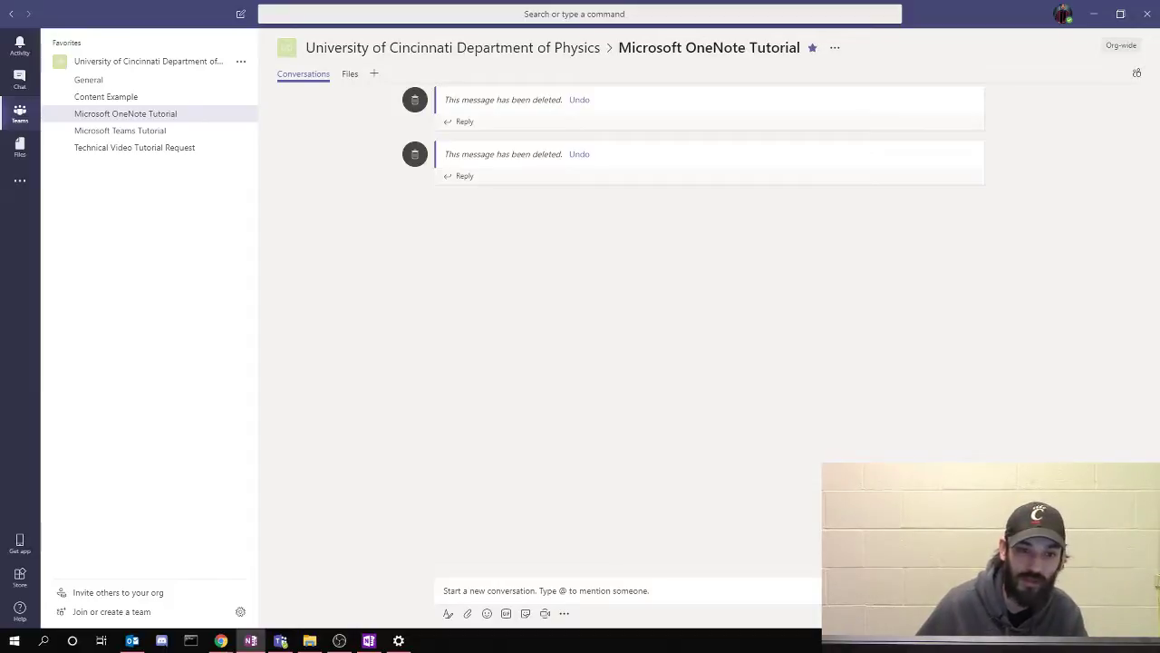
left_click(1094, 14)
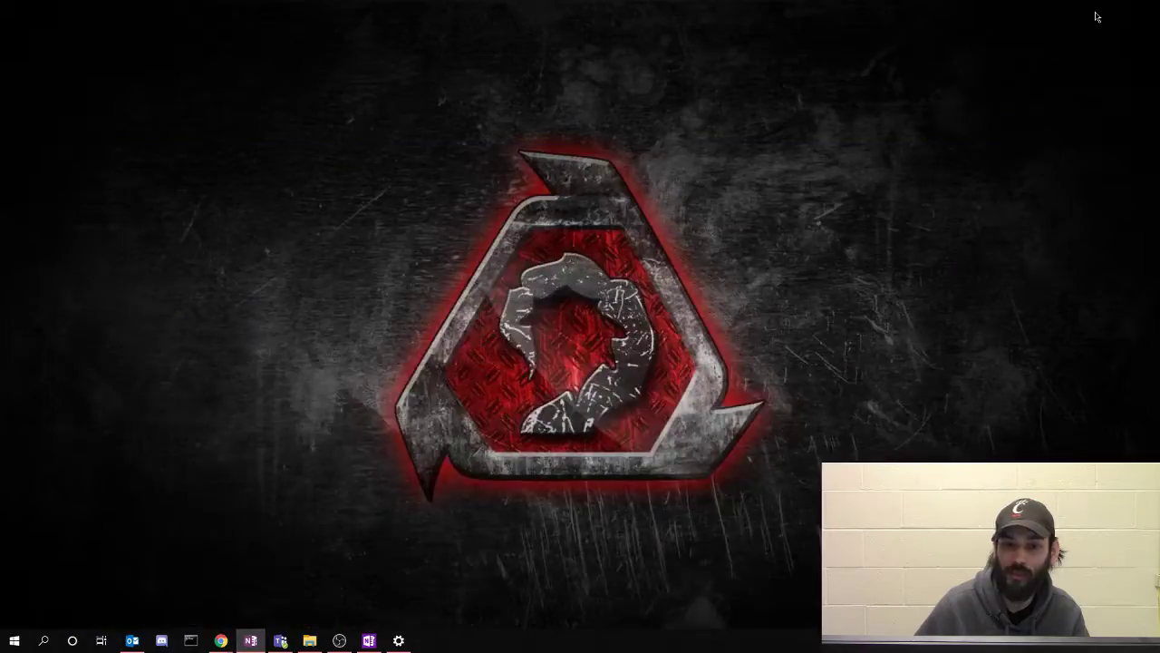
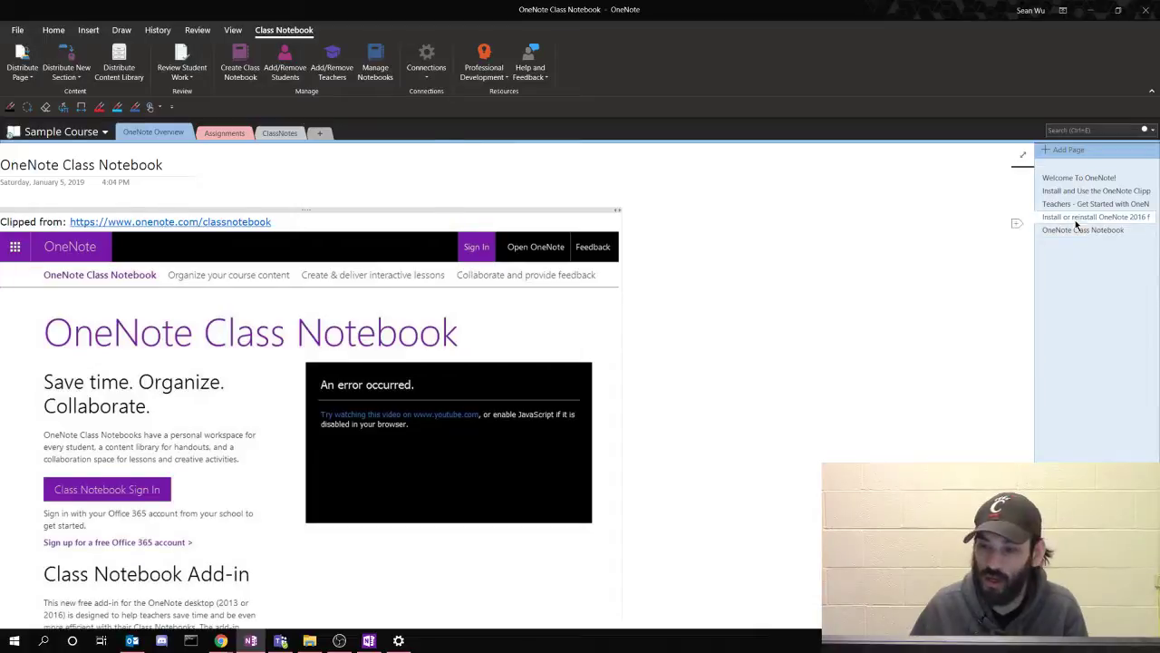
Shorten the title of the clipped "Teachers - Get Started" YouTube page to "OneNote Class Notebook Creator"
left_click(1074, 203)
left_click(1079, 190)
left_click(1090, 204)
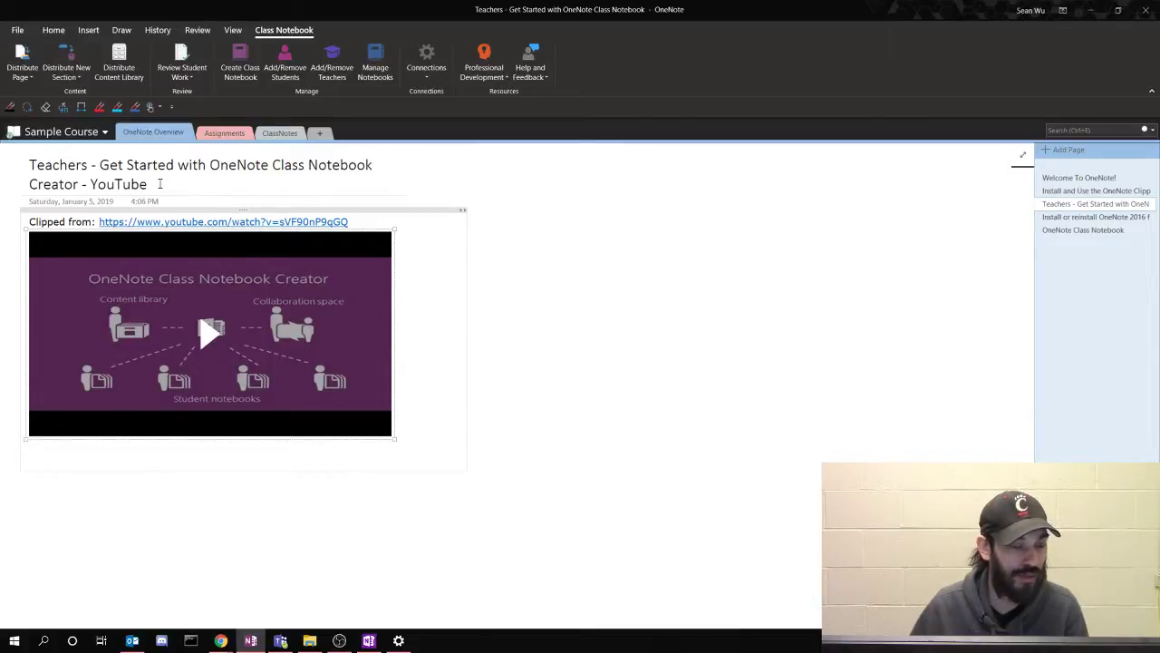
left_click_drag(208, 164, 21, 166)
key("BackSpace")
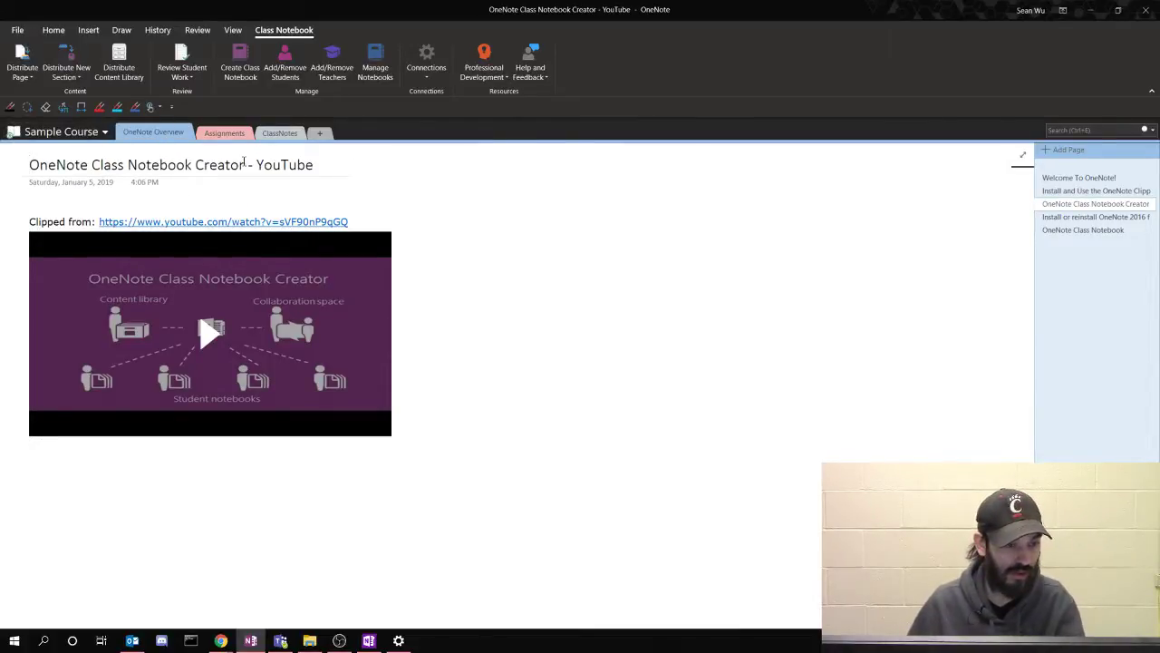
left_click_drag(244, 164, 327, 166)
key("BackSpace")
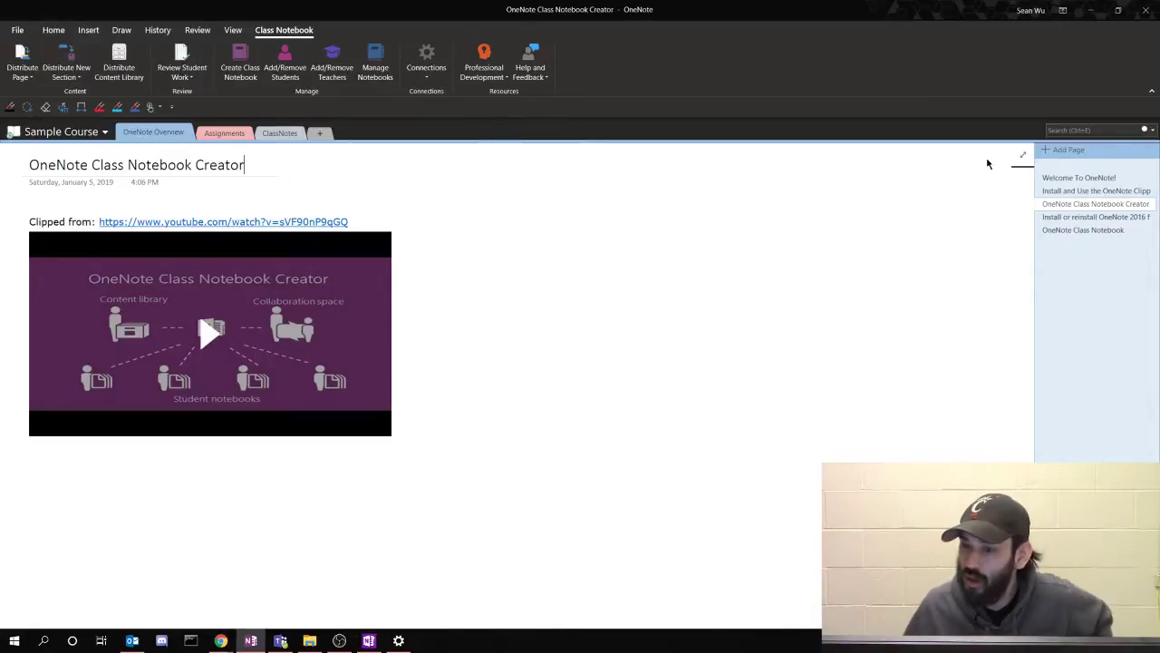
Look through the clipped pages in the OneNote Overview section, and open the Assignments section
left_click(1059, 192)
left_click(1062, 205)
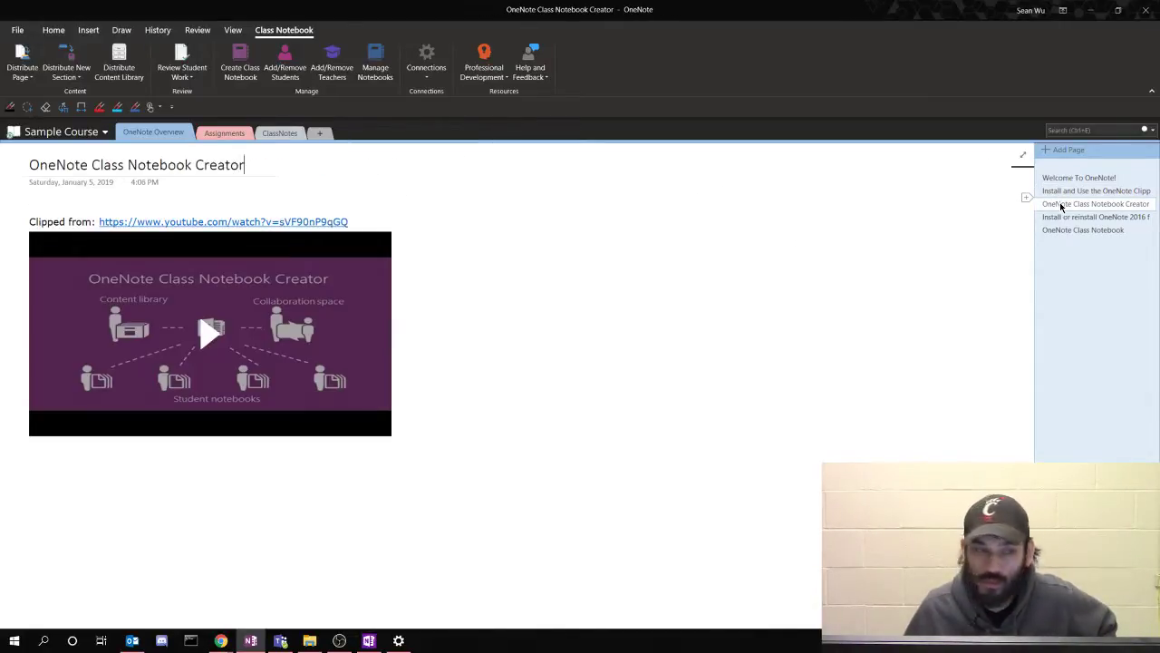
left_click(1058, 193)
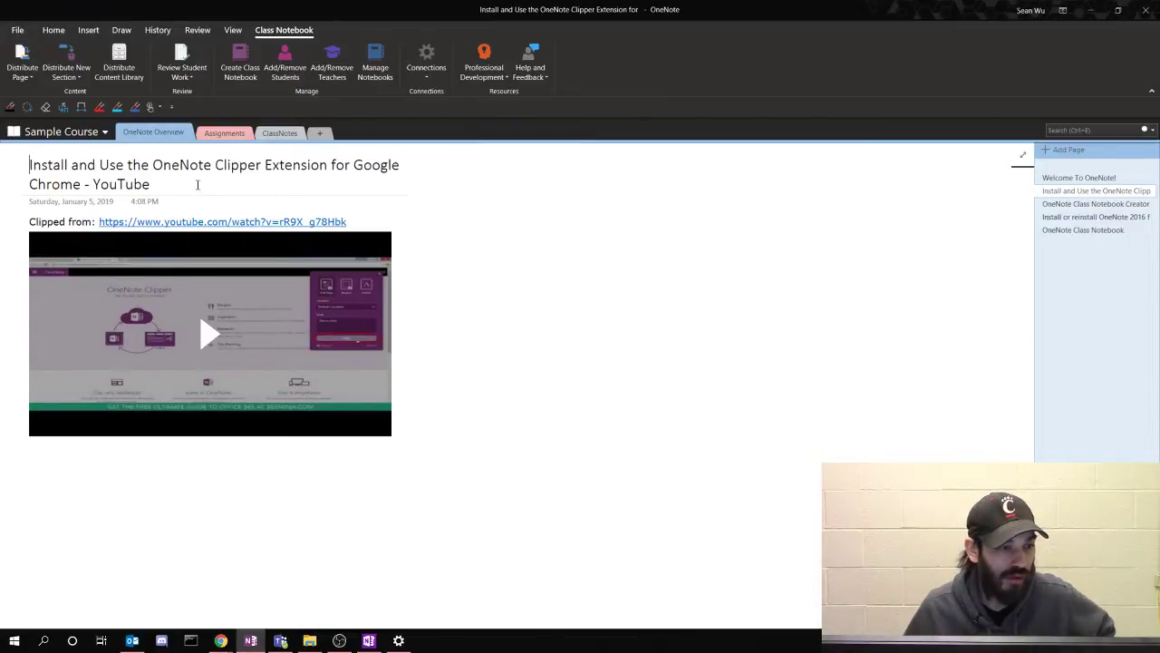
left_click_drag(199, 184, 82, 187)
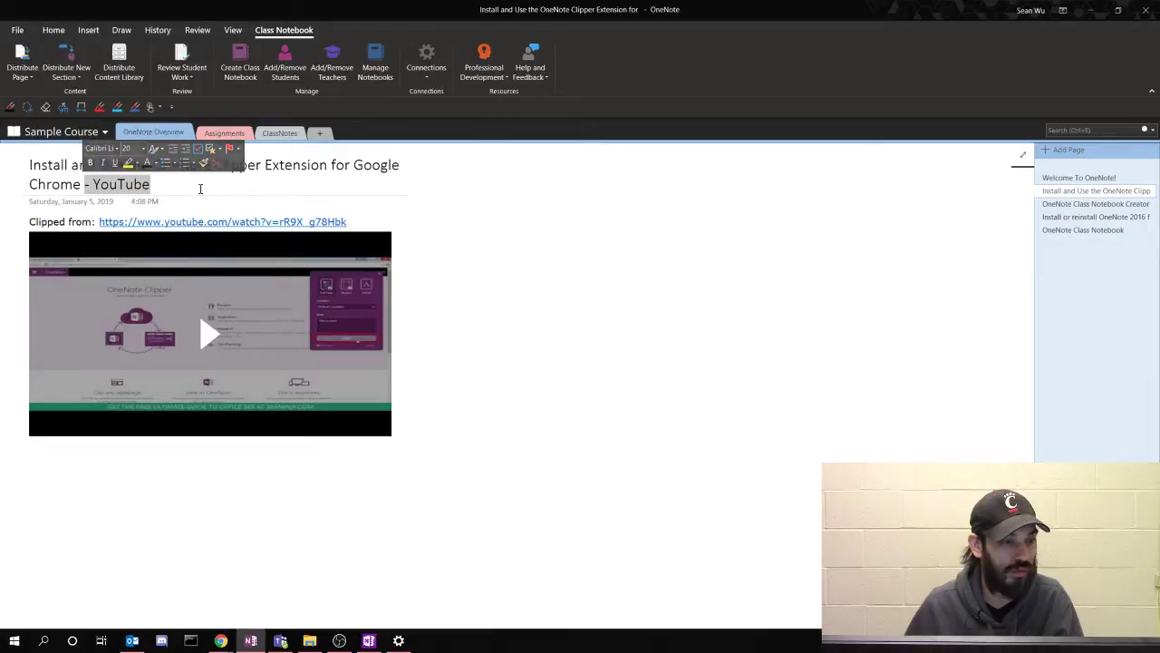
left_click(175, 173)
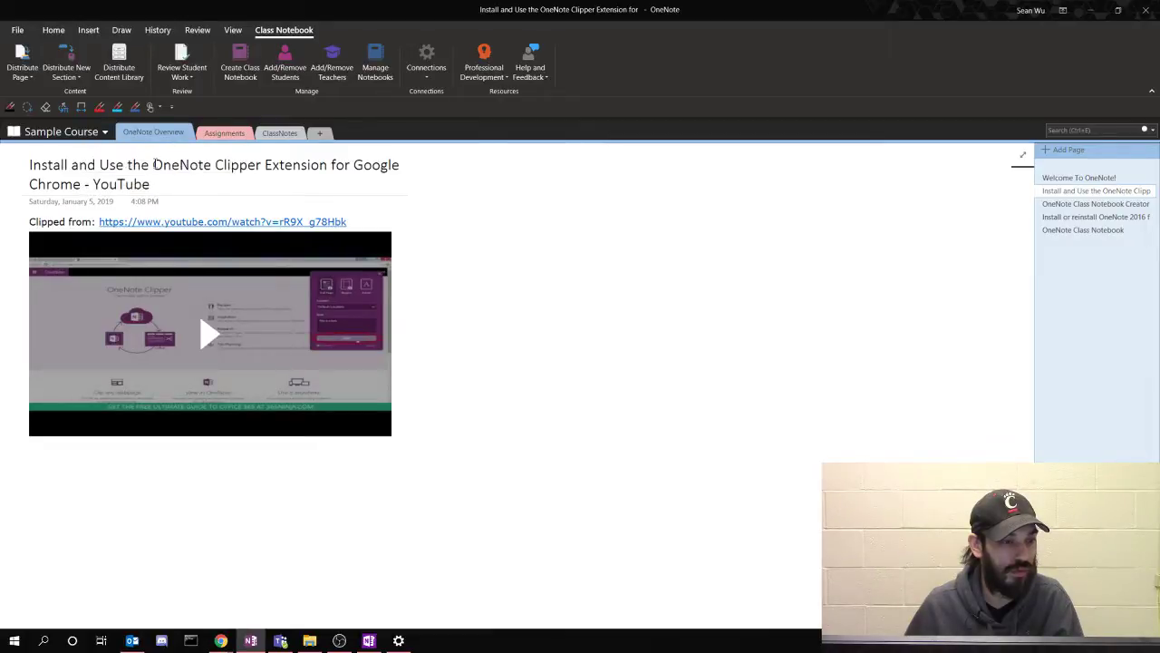
left_click(1092, 220)
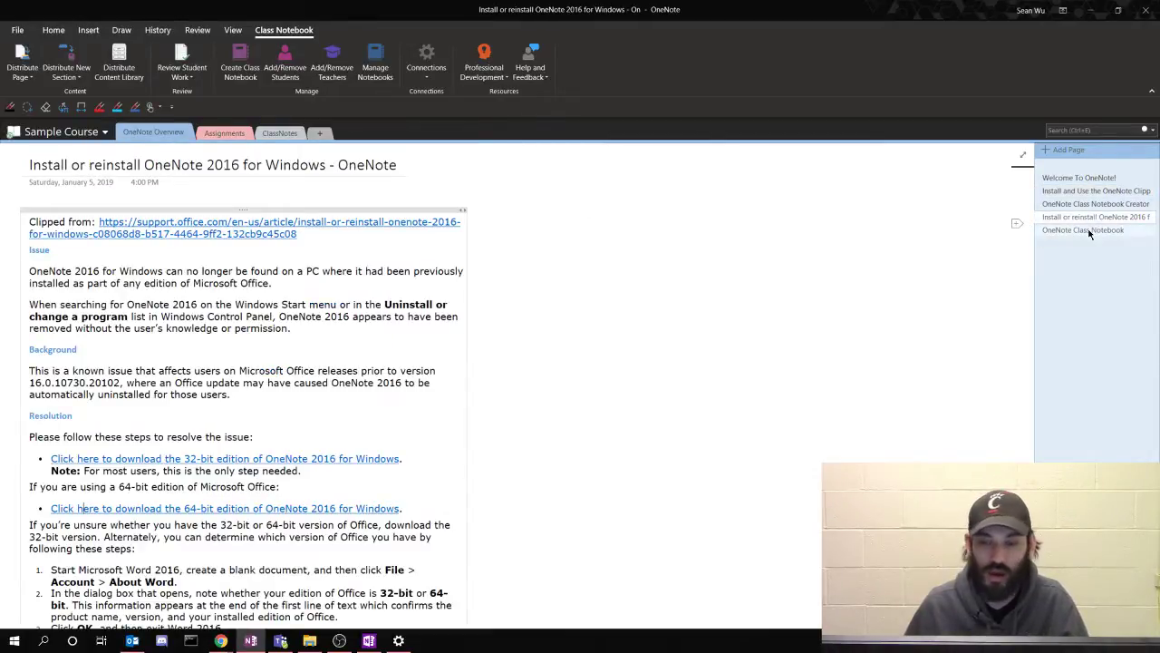
left_click(1084, 229)
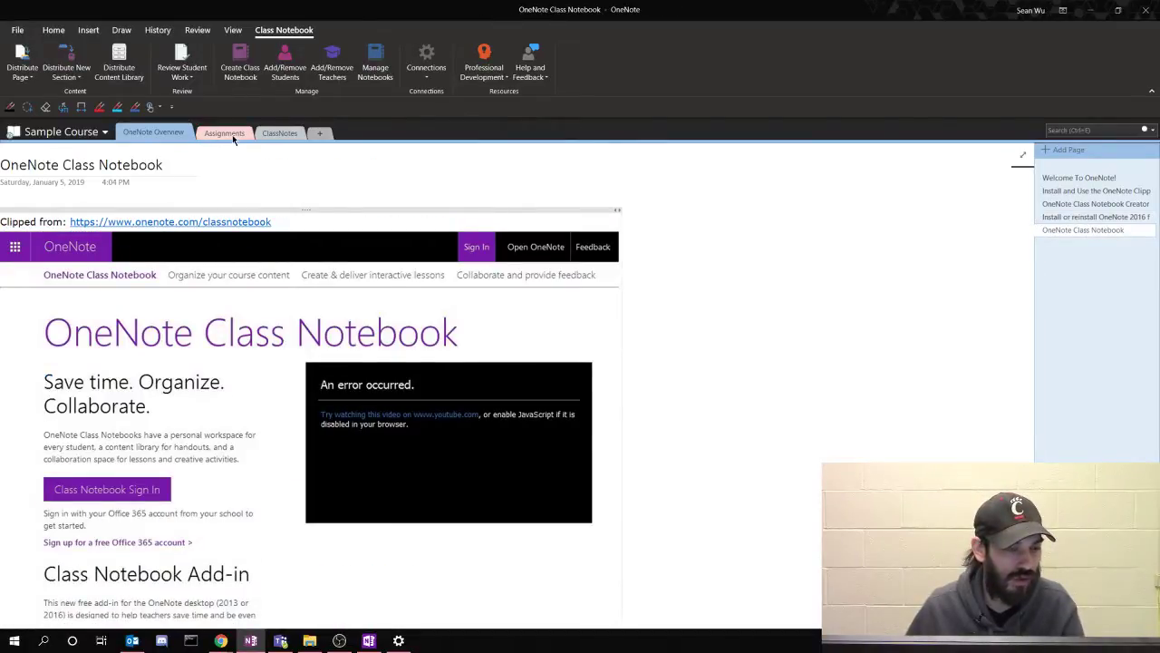
left_click(232, 134)
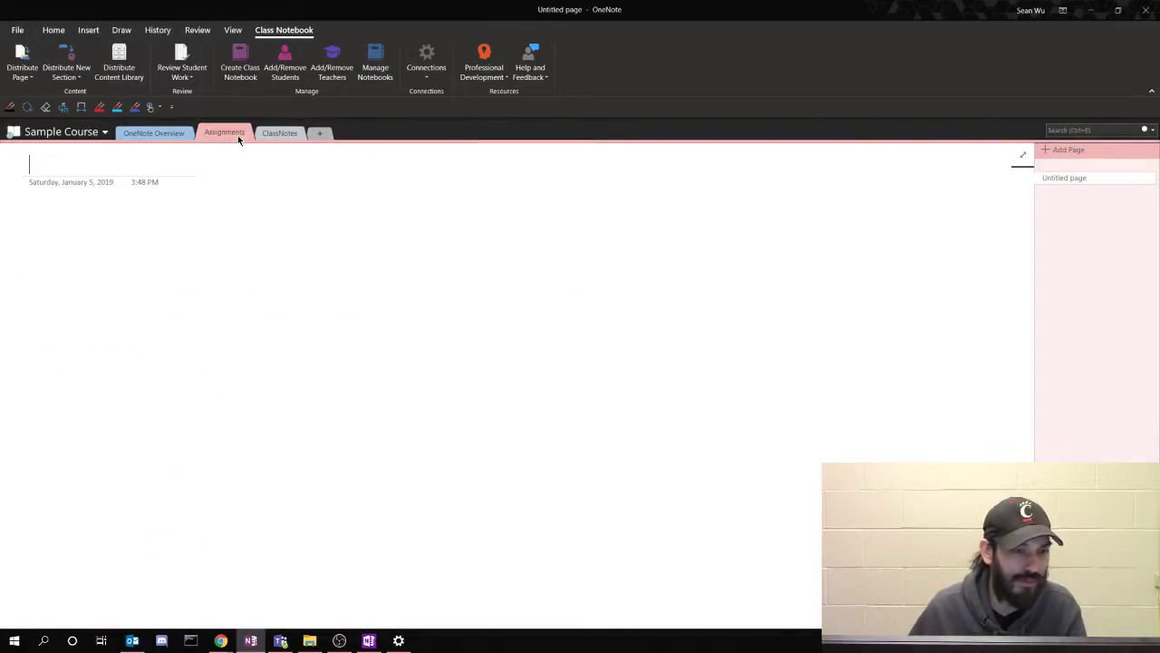
Switch to the browser's student management page and retry loading the class notebooks
key("super+d")
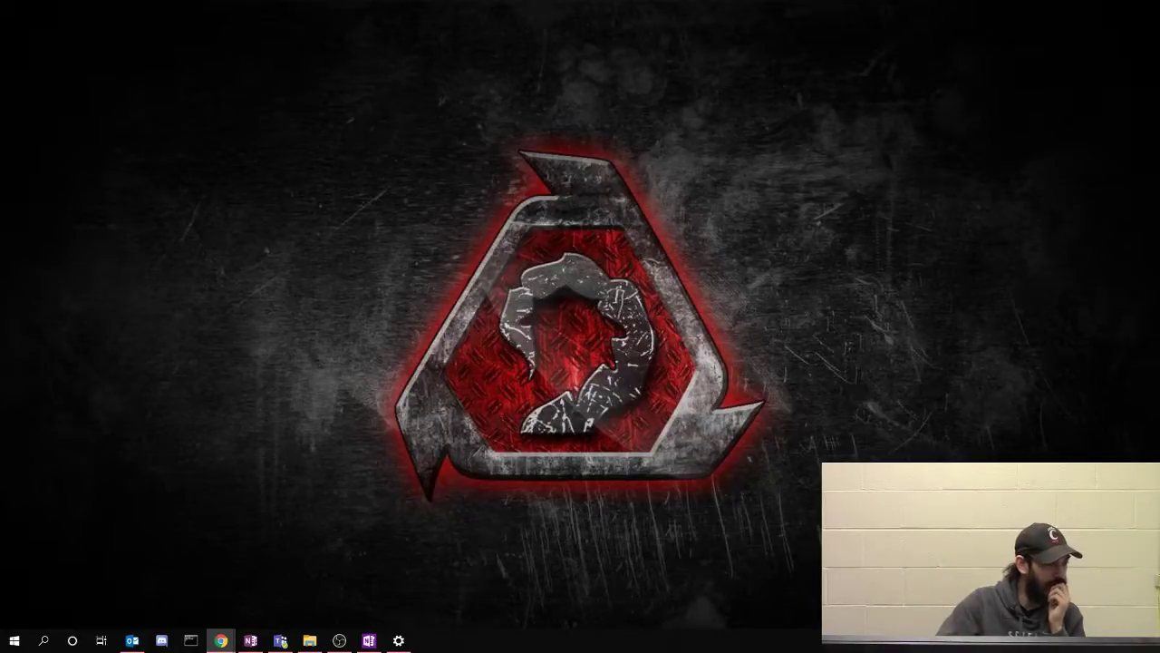
left_click_drag(14, 408, 939, 8)
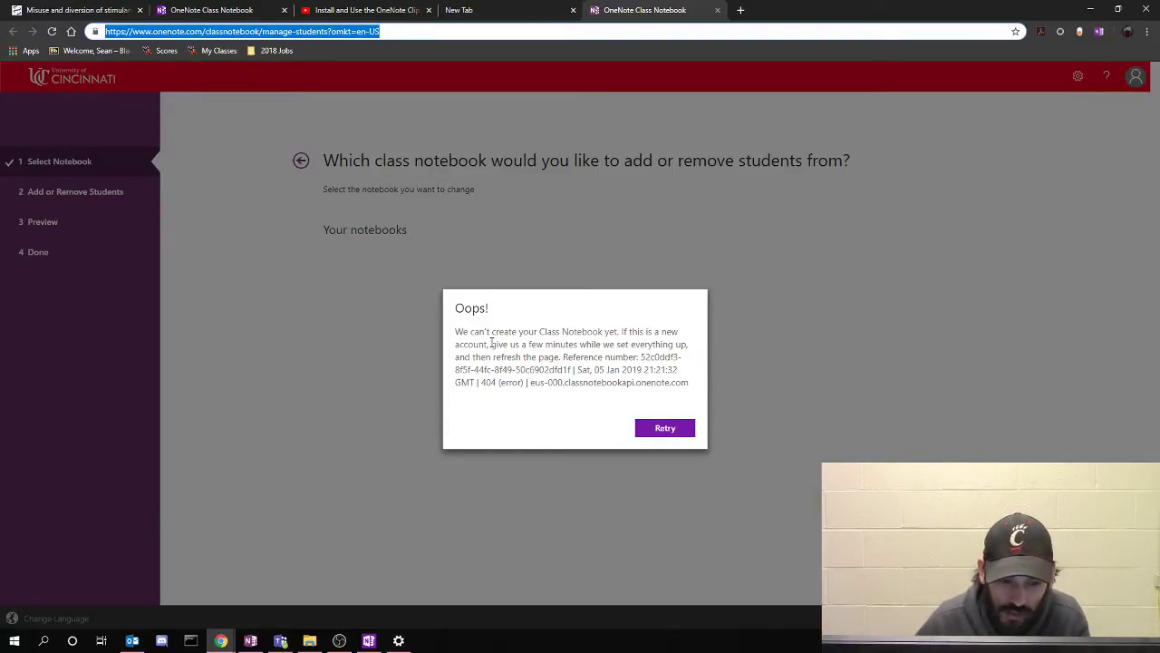
left_click(665, 428)
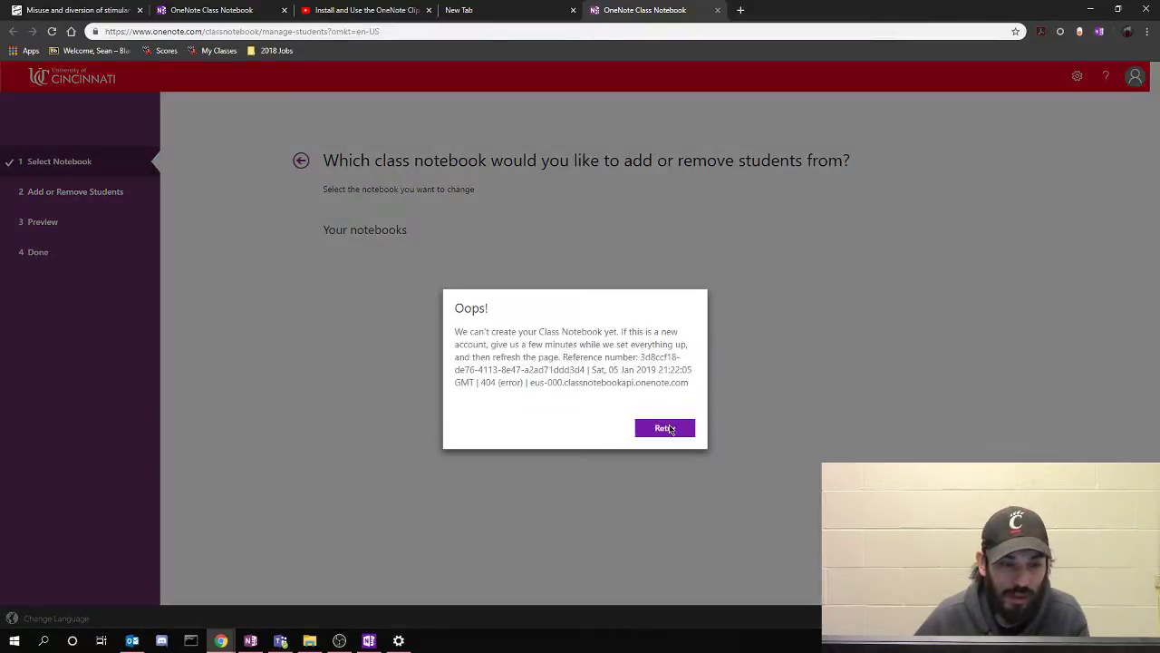
left_click(664, 429)
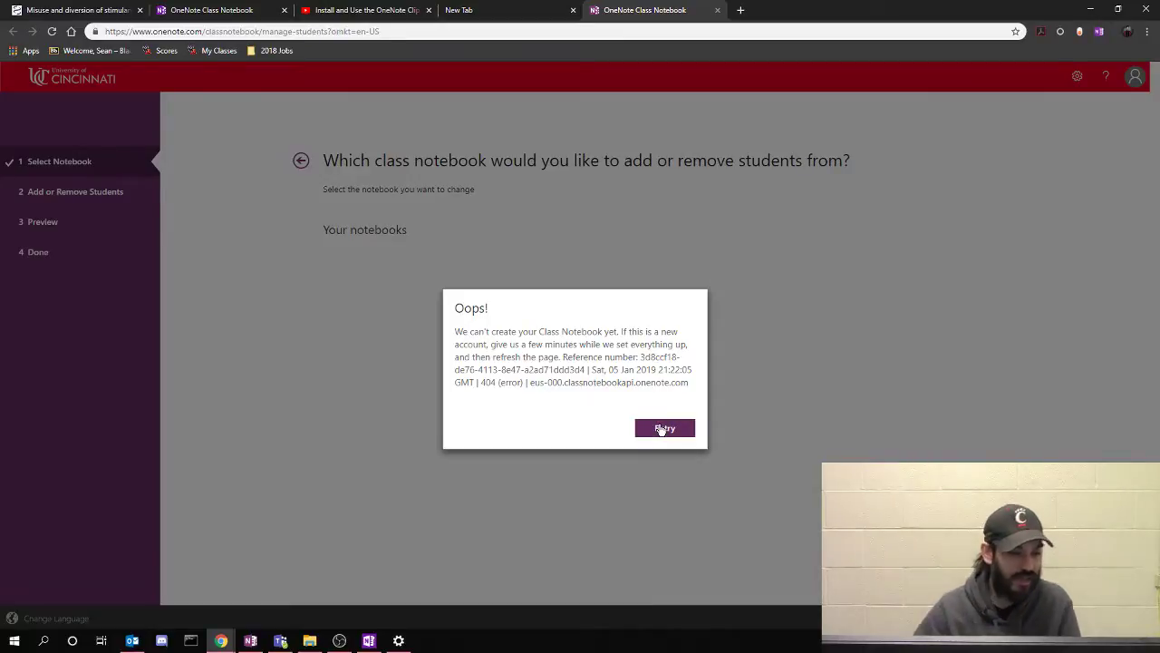
left_click(663, 429)
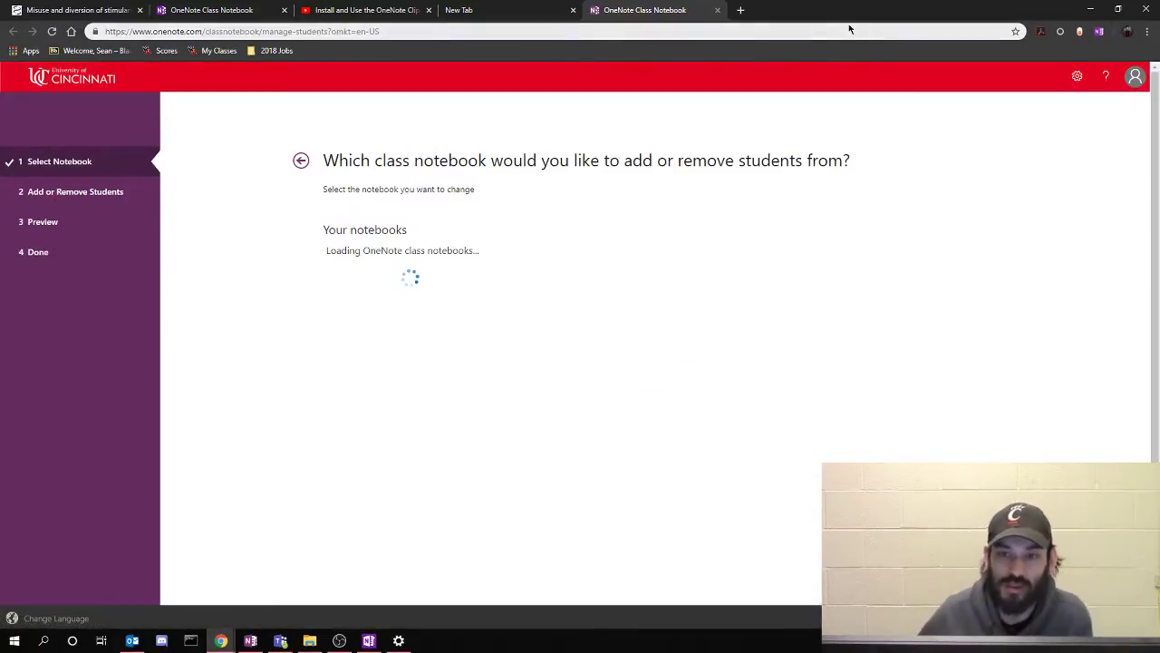
Arrange the OneNote window and the browser's student management page side by side
left_click_drag(848, 23, 1159, 272)
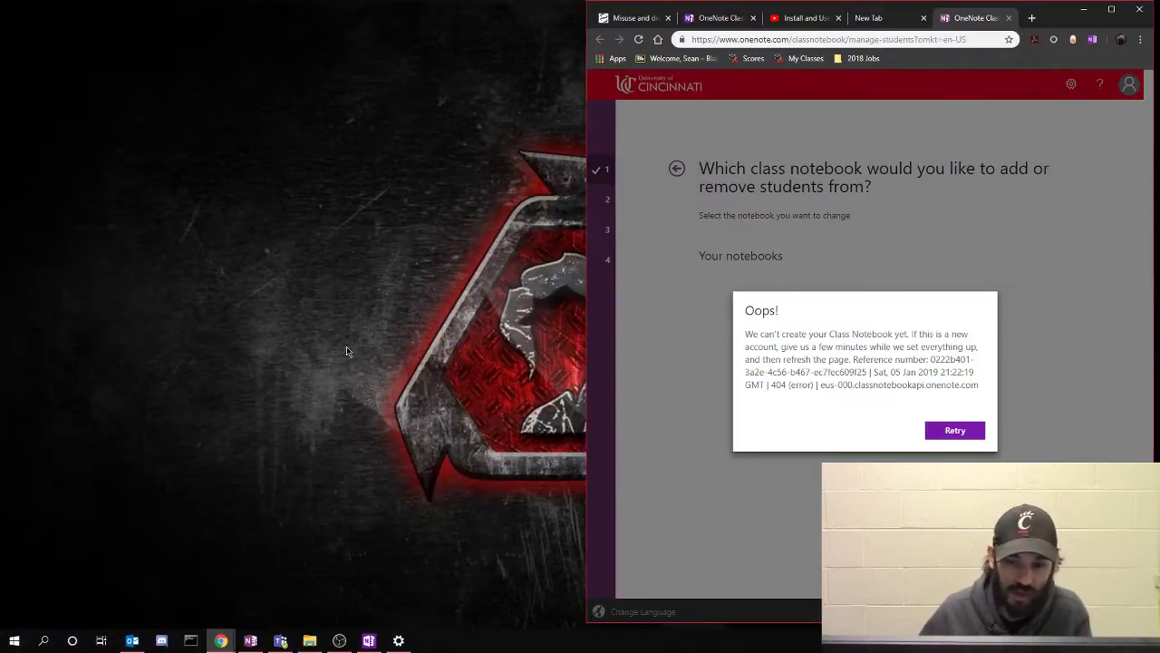
left_click(320, 348)
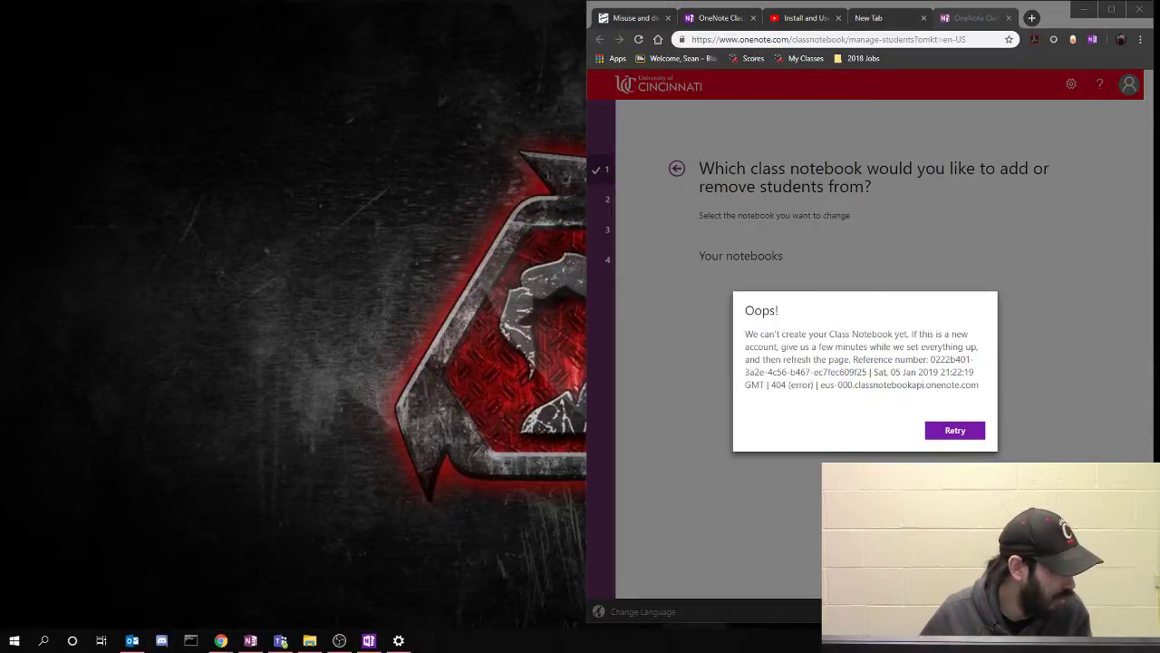
left_click(251, 640)
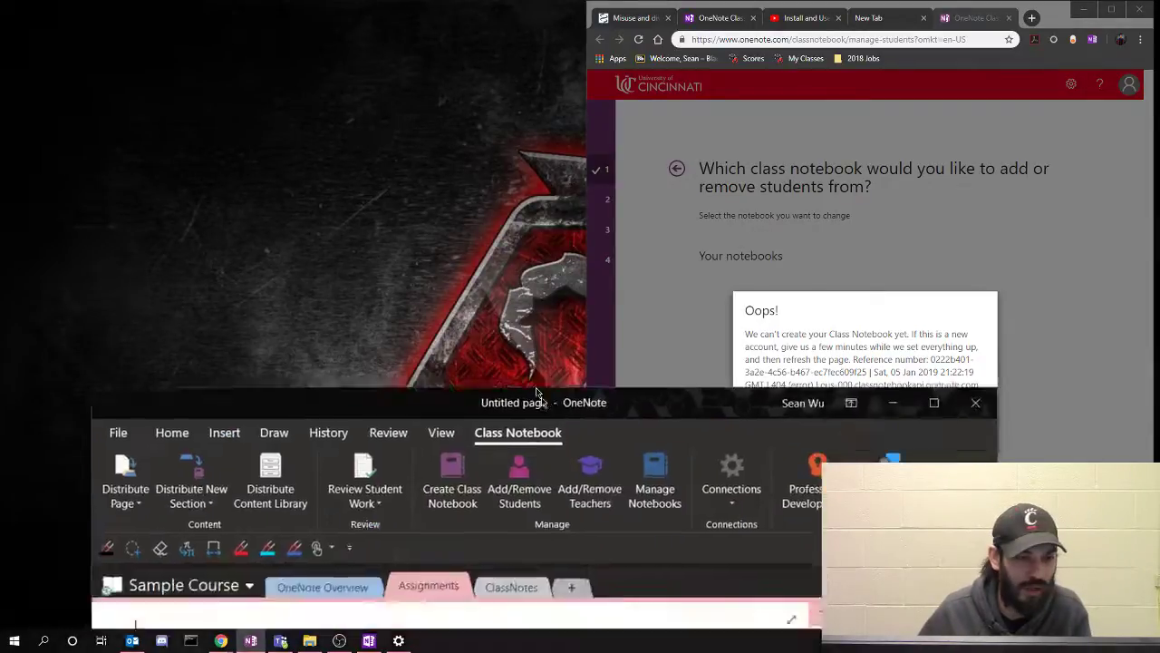
left_click_drag(596, 432, 0, 163)
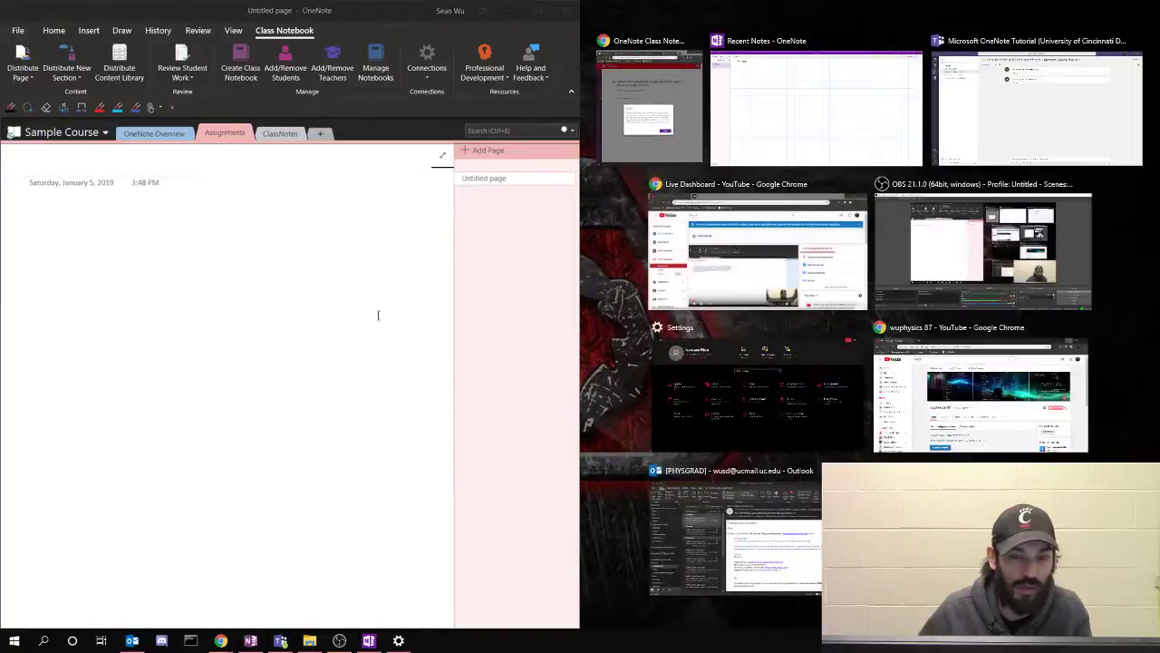
left_click(665, 141)
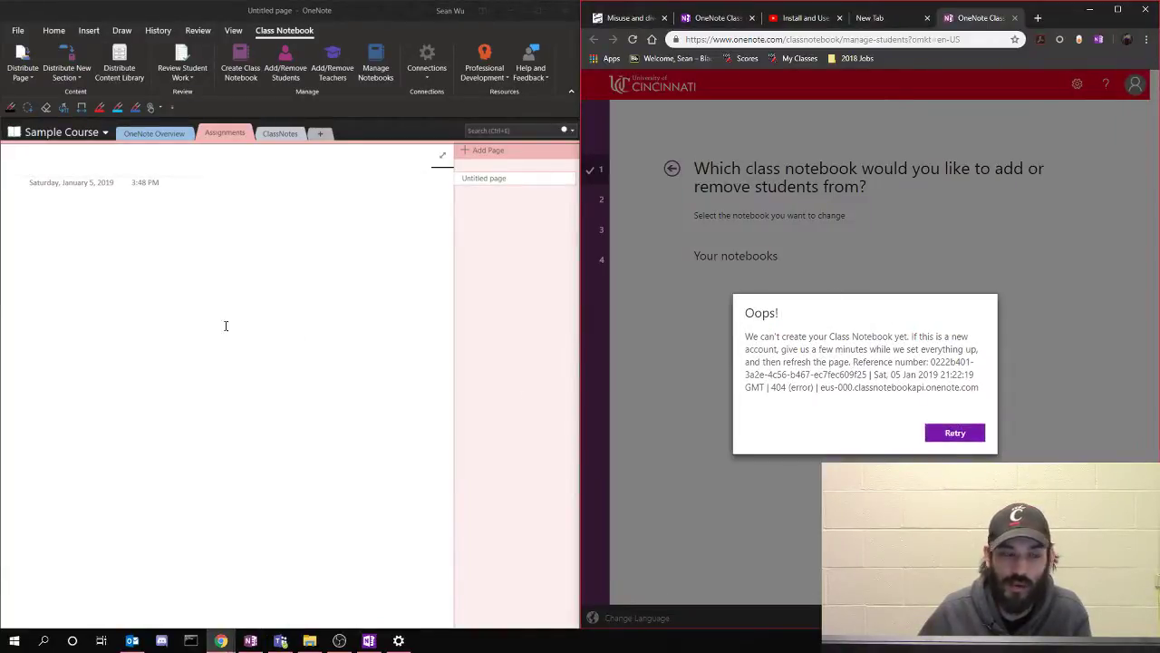
From the Assignments section, show the Cross Notebook Distribution dialog for distributing pages and close it without copying
left_click(138, 133)
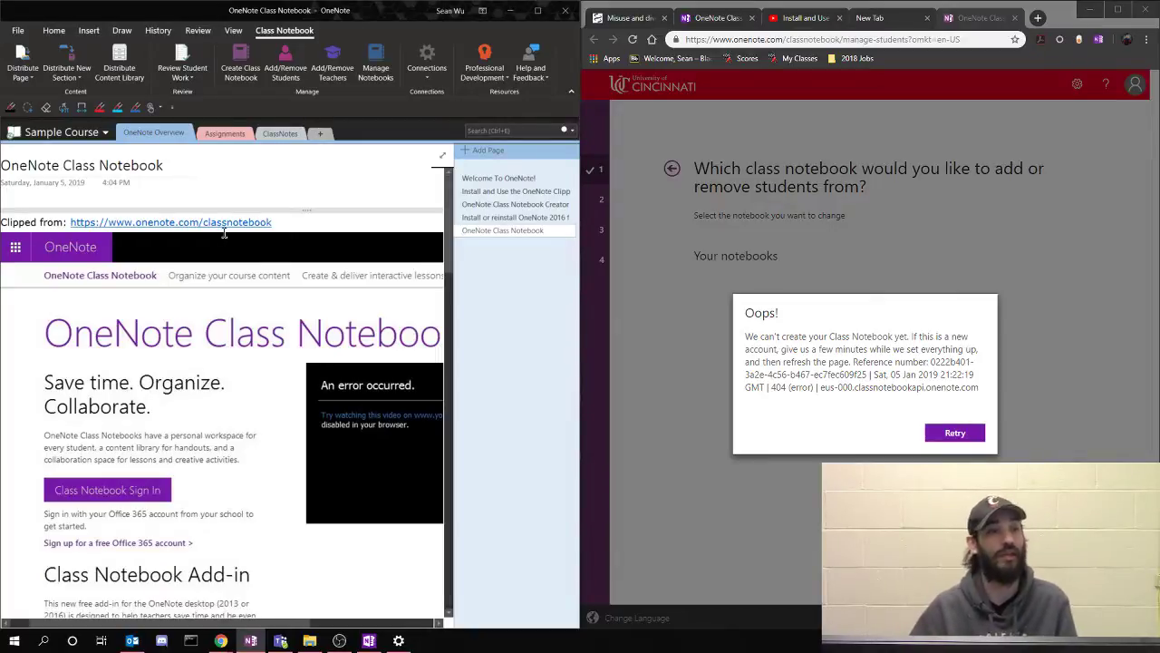
left_click(224, 134)
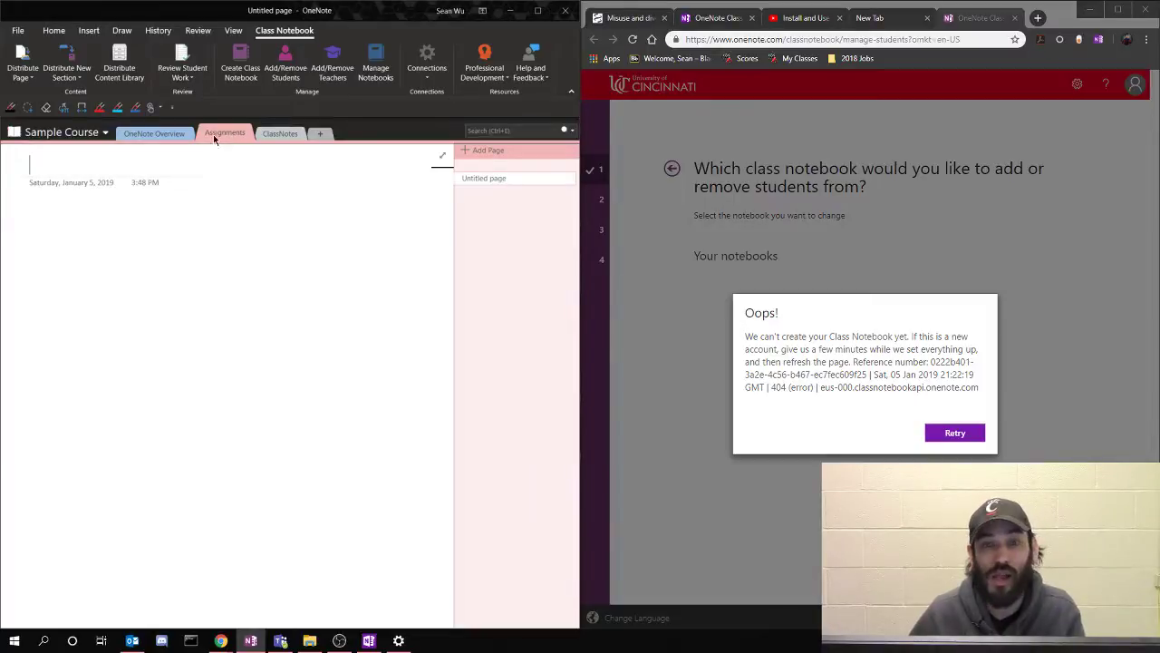
left_click(22, 73)
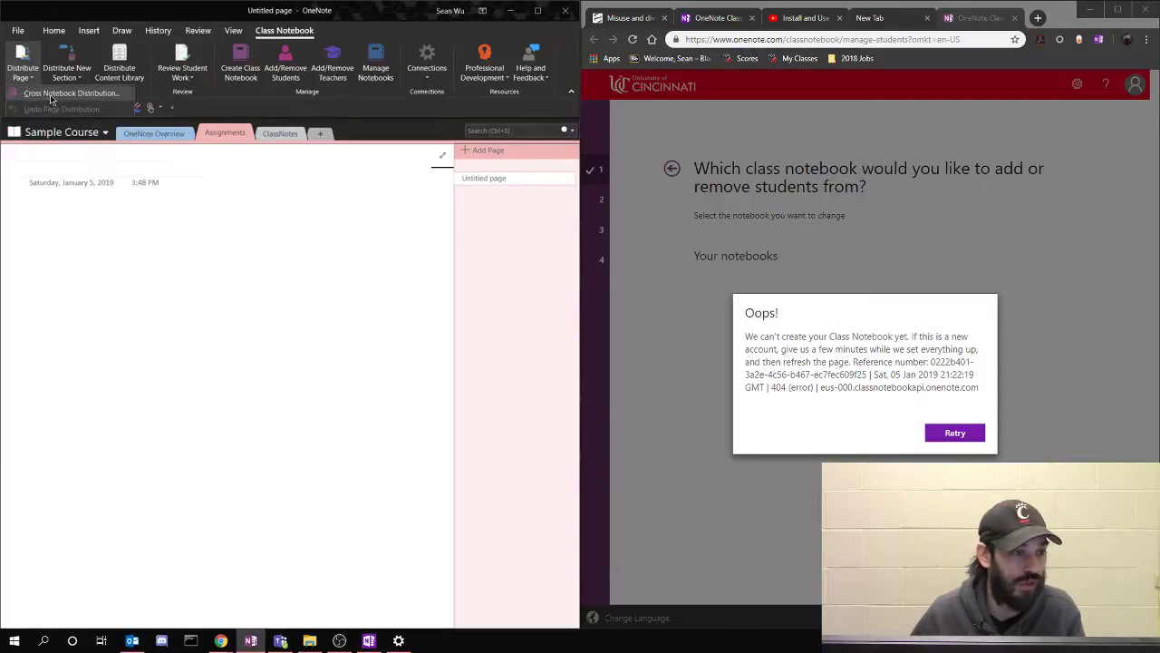
left_click(51, 96)
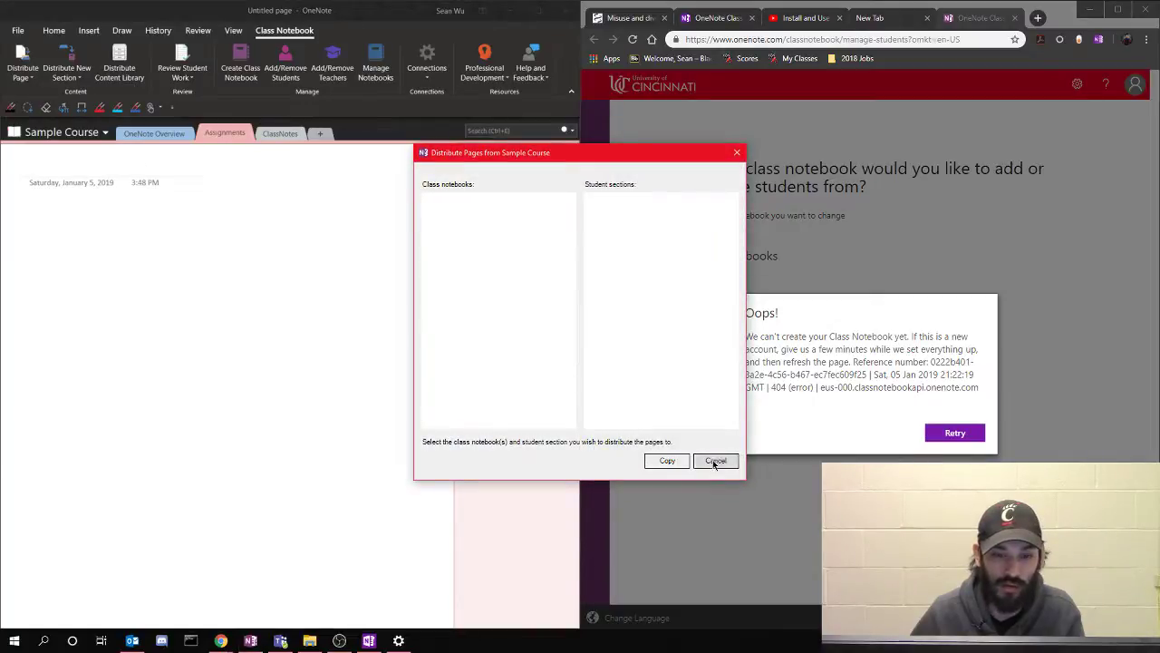
left_click(713, 462)
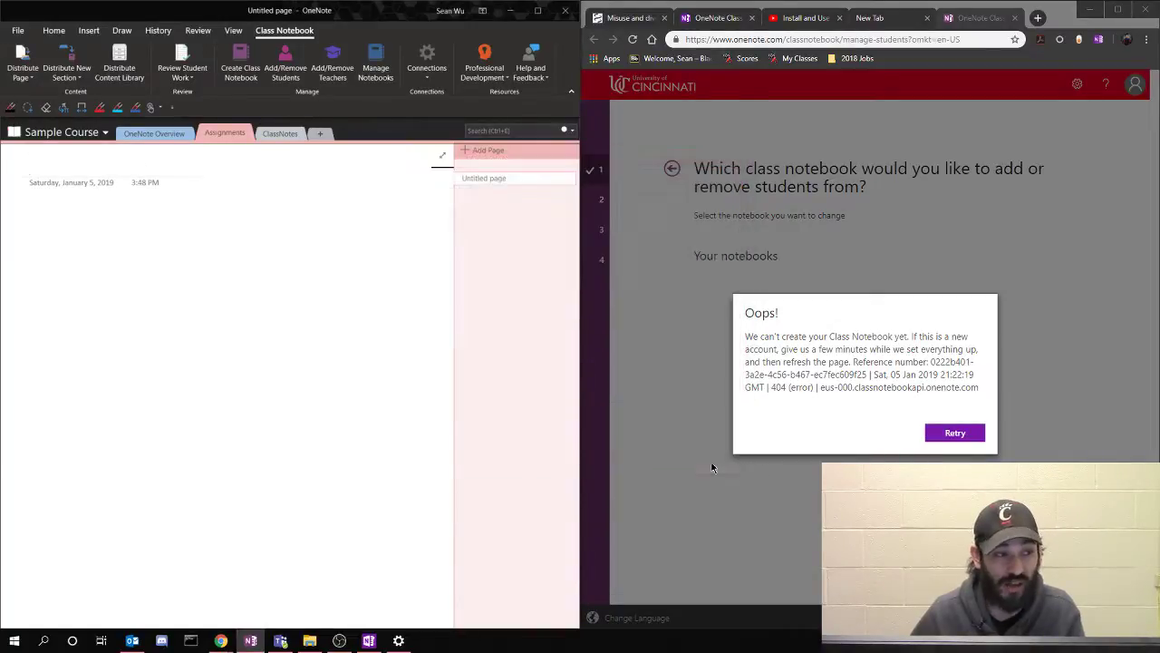
Try the Distribute New Section and Distribute New Section Group commands, and check the Review Student Work options
left_click(77, 80)
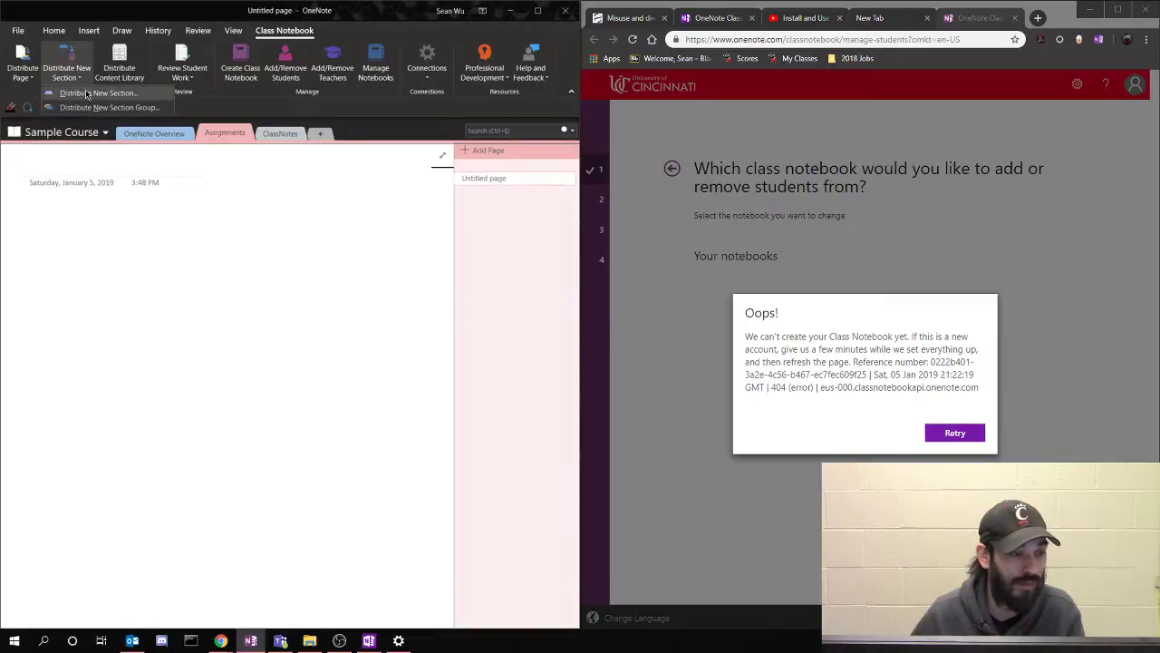
left_click(87, 97)
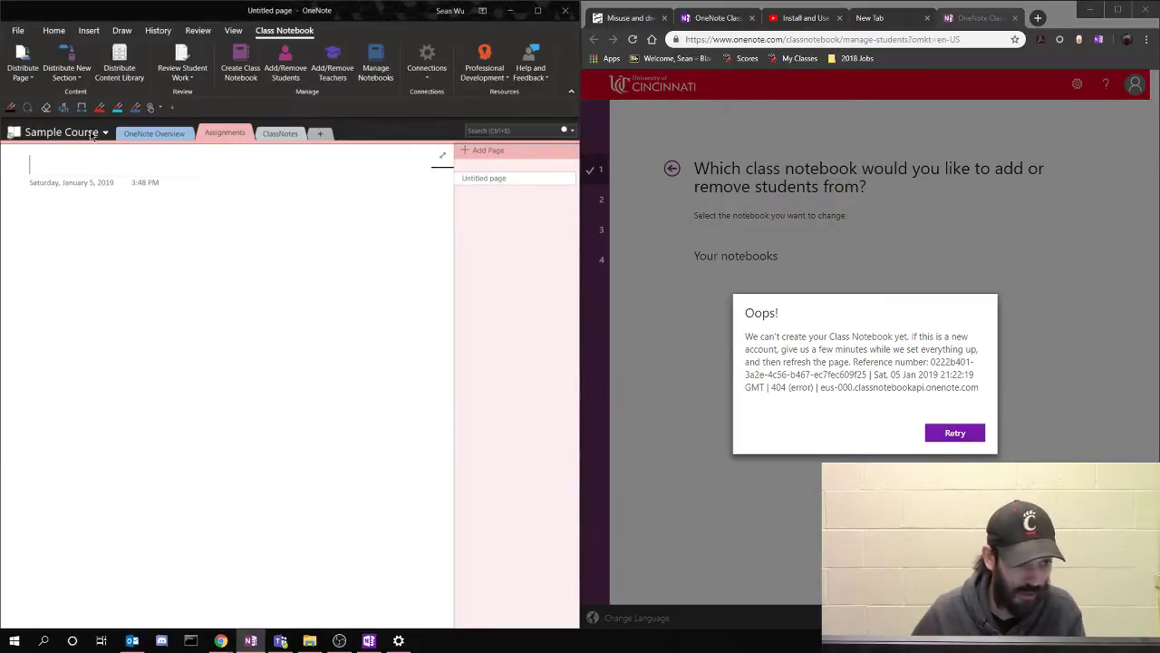
left_click(66, 72)
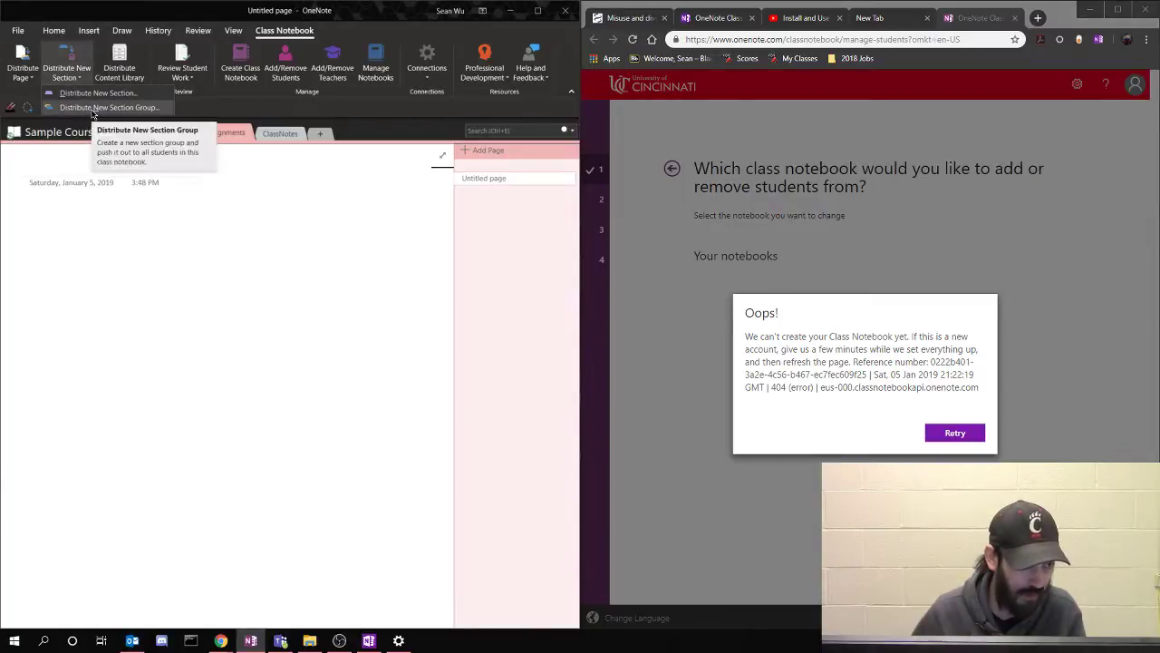
left_click(92, 109)
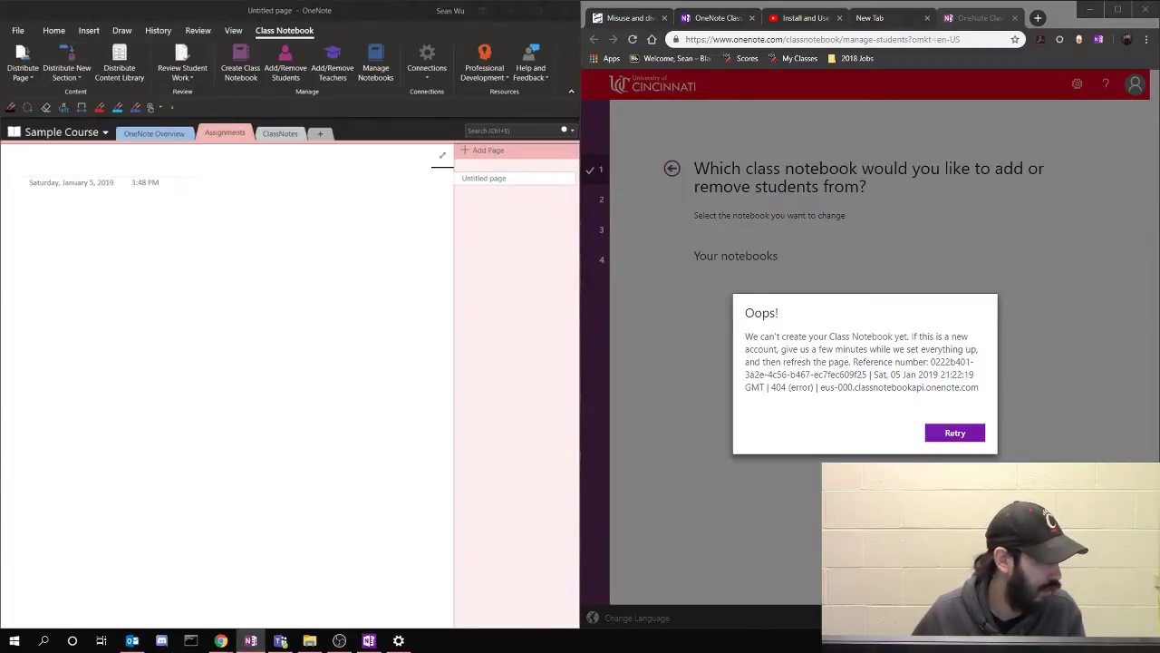
left_click(194, 83)
left_click(194, 81)
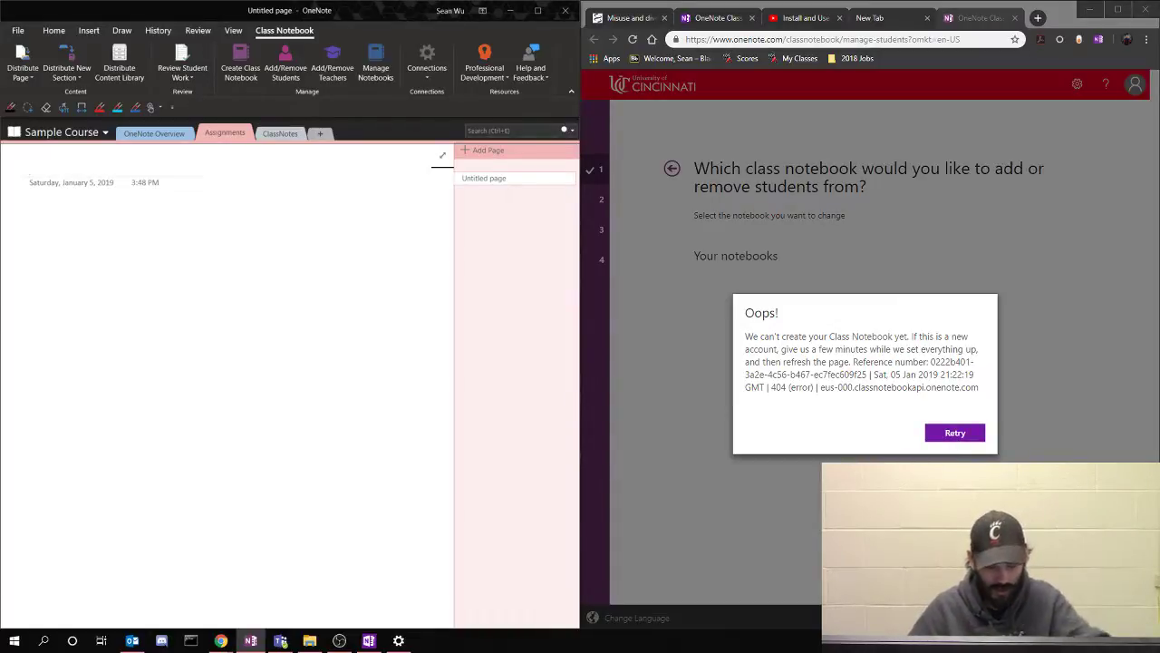
key("alt+Tab")
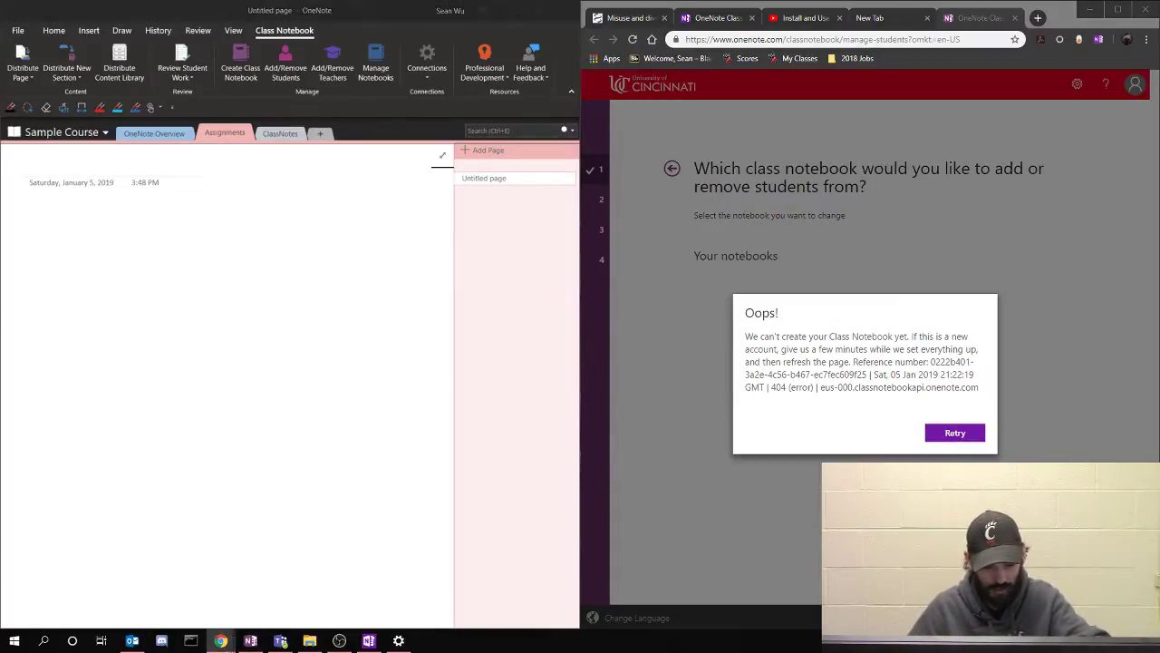